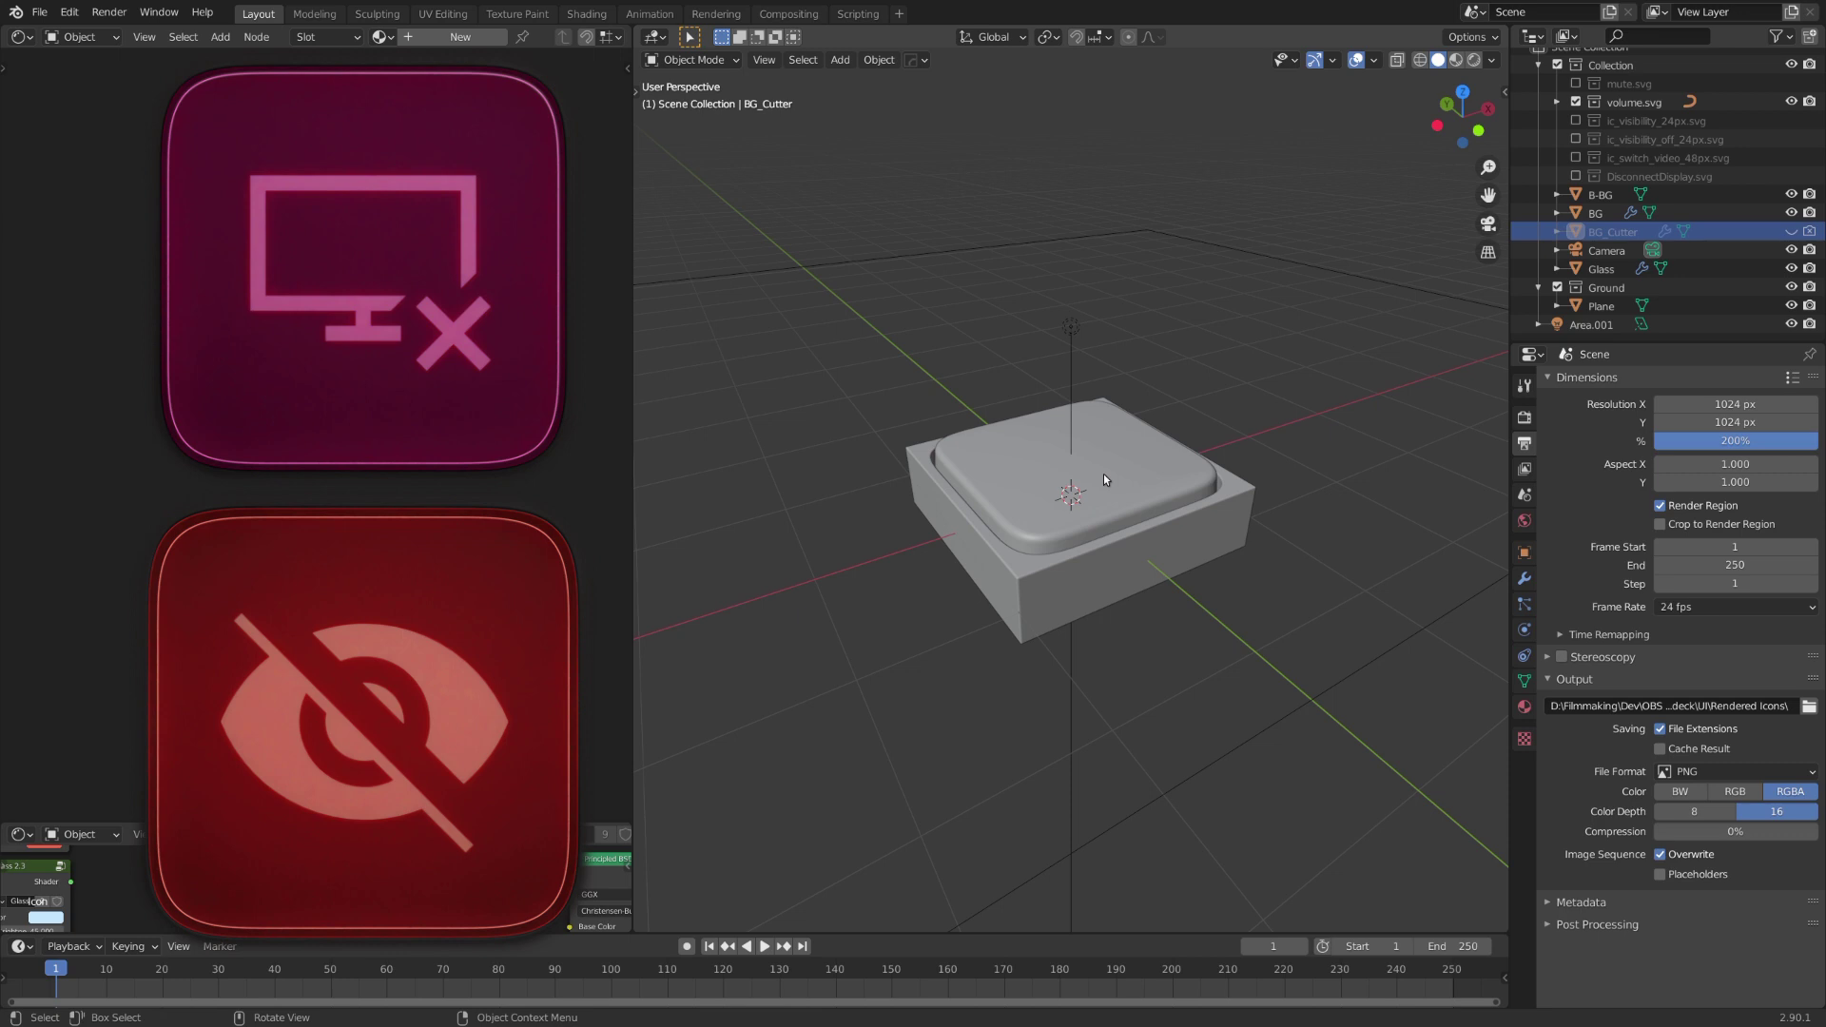
- Examine the finished volume icon in rendered view and inspect the material nodes of its Glass object
{"action": "middle_click_drag", "start_coordinate": [1103, 474], "coordinate": [1115, 489]}
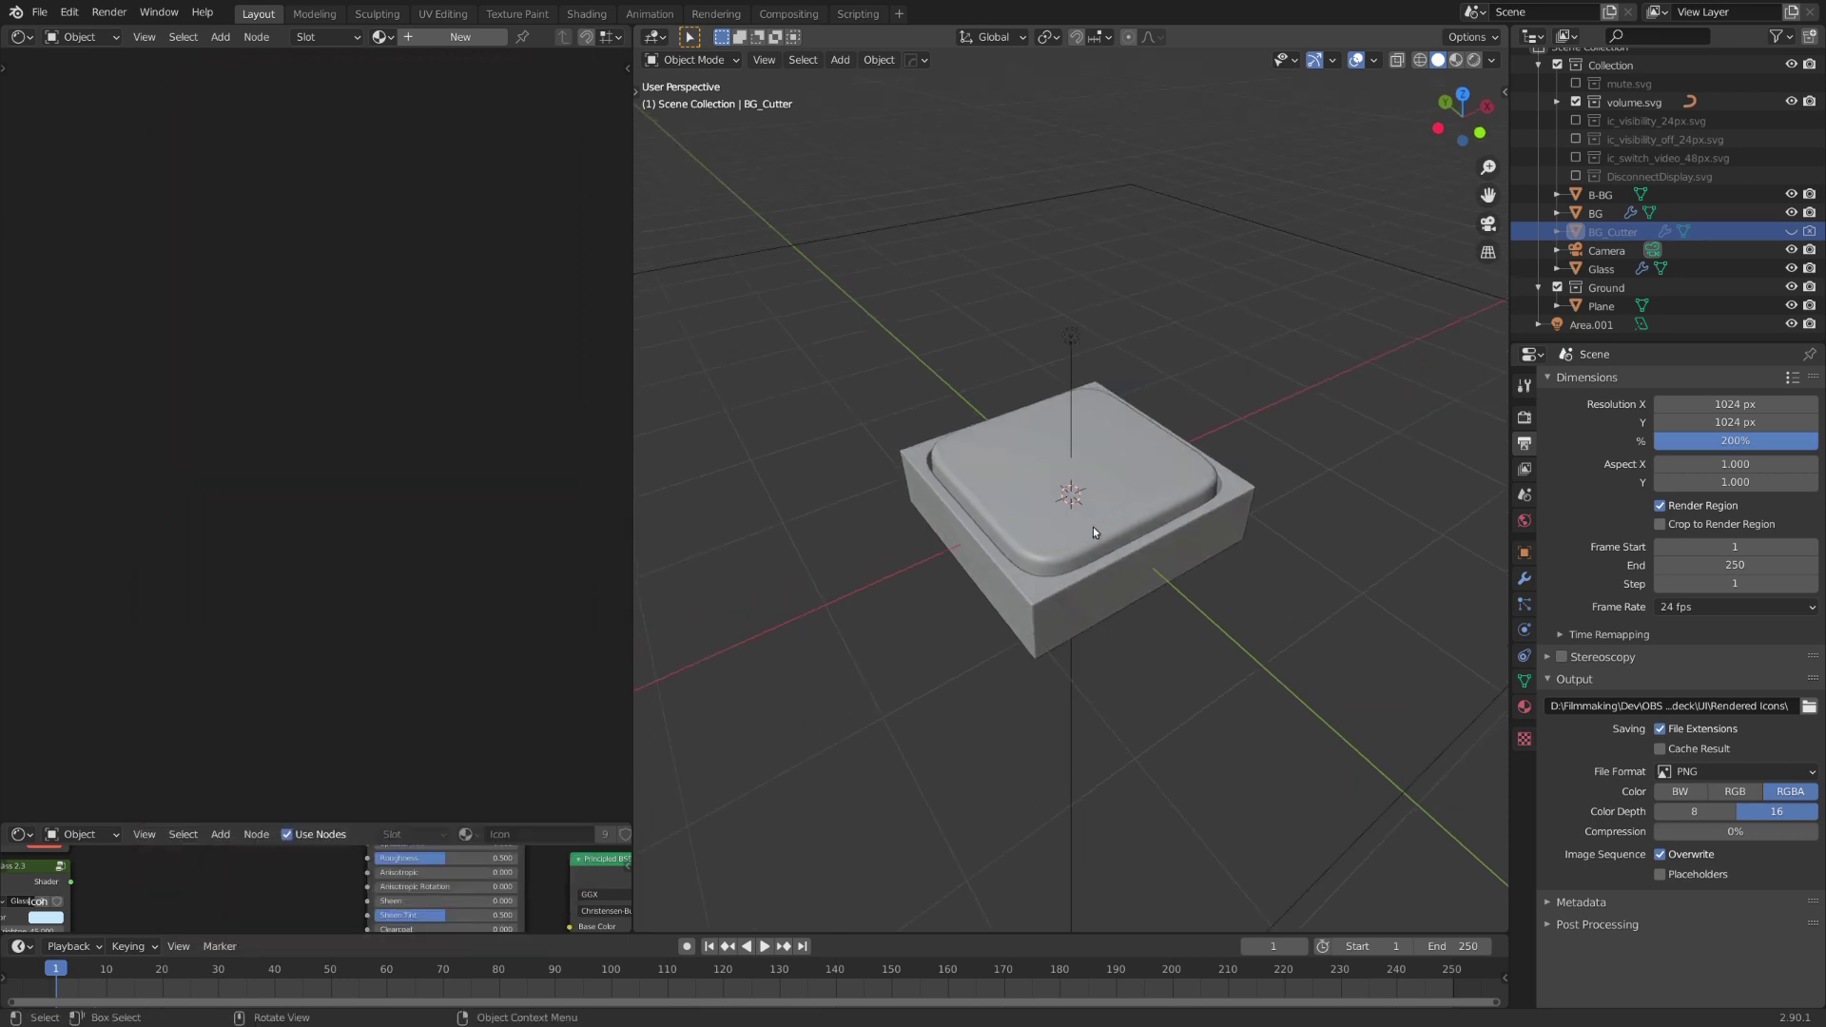
{"action": "key", "text": "z"}
{"action": "left_click", "coordinate": [1089, 418]}
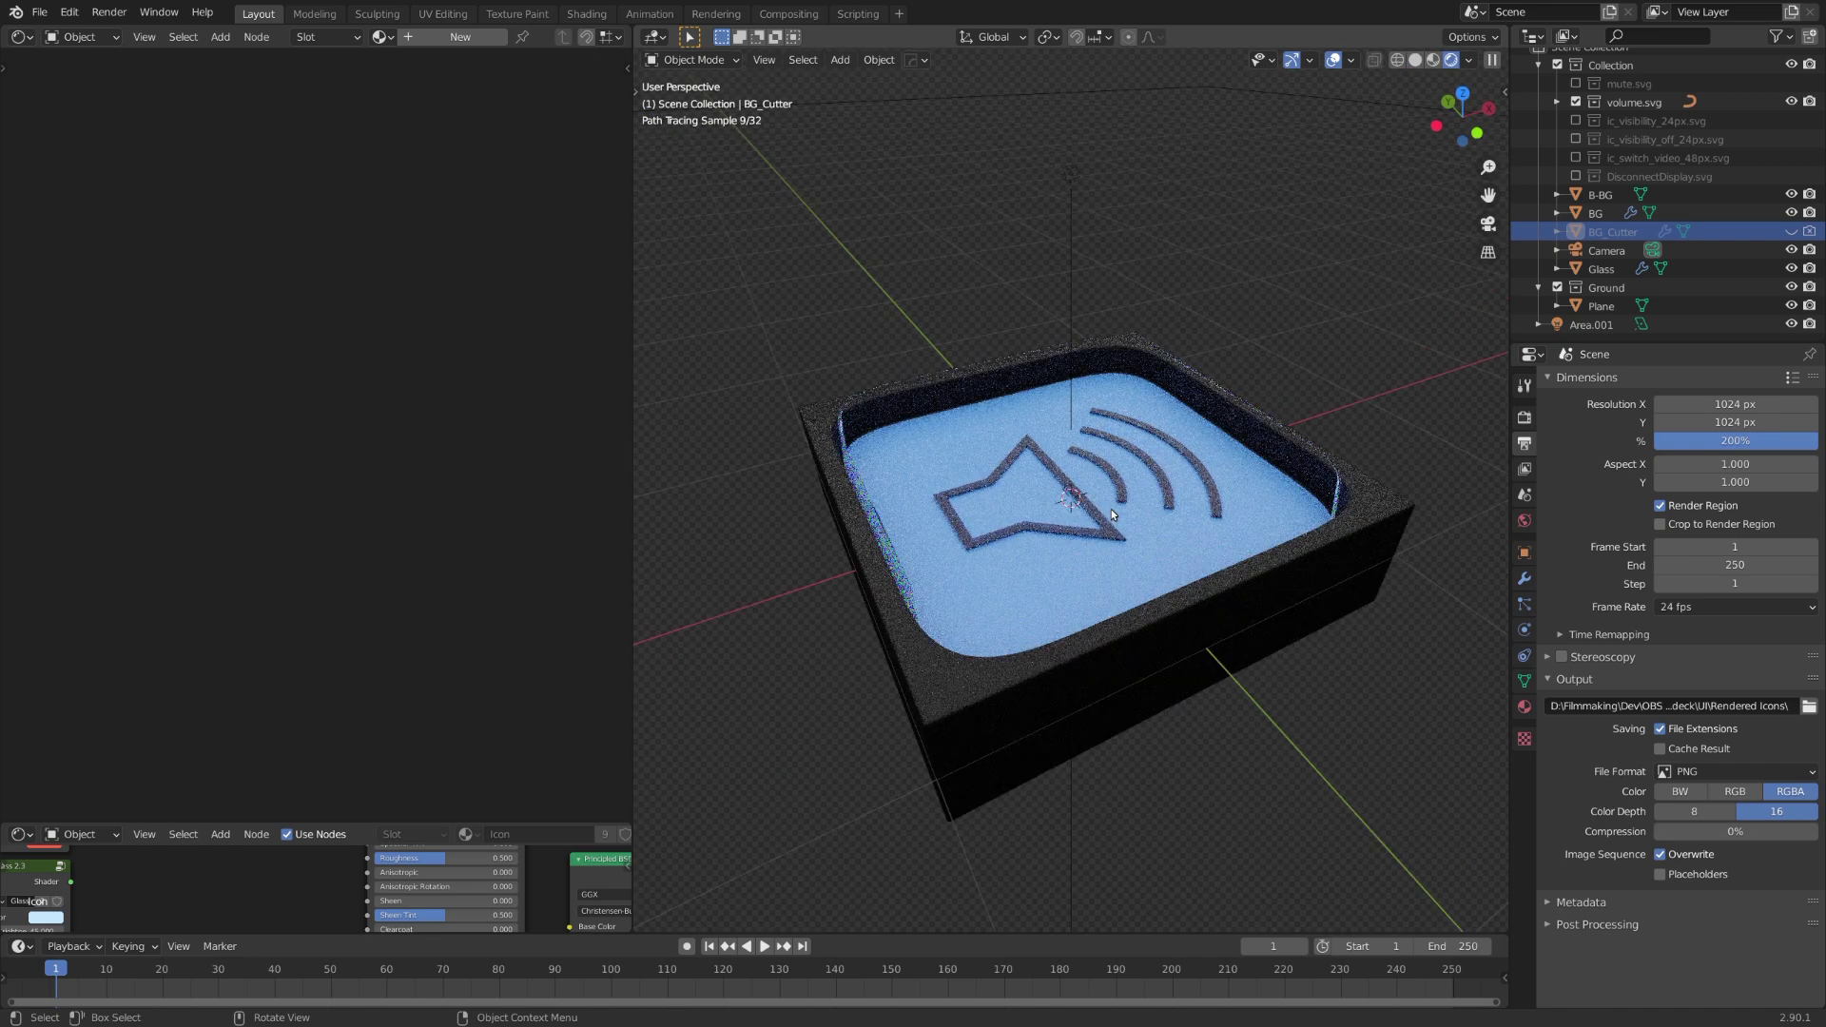
{"action": "left_click", "coordinate": [880, 537]}
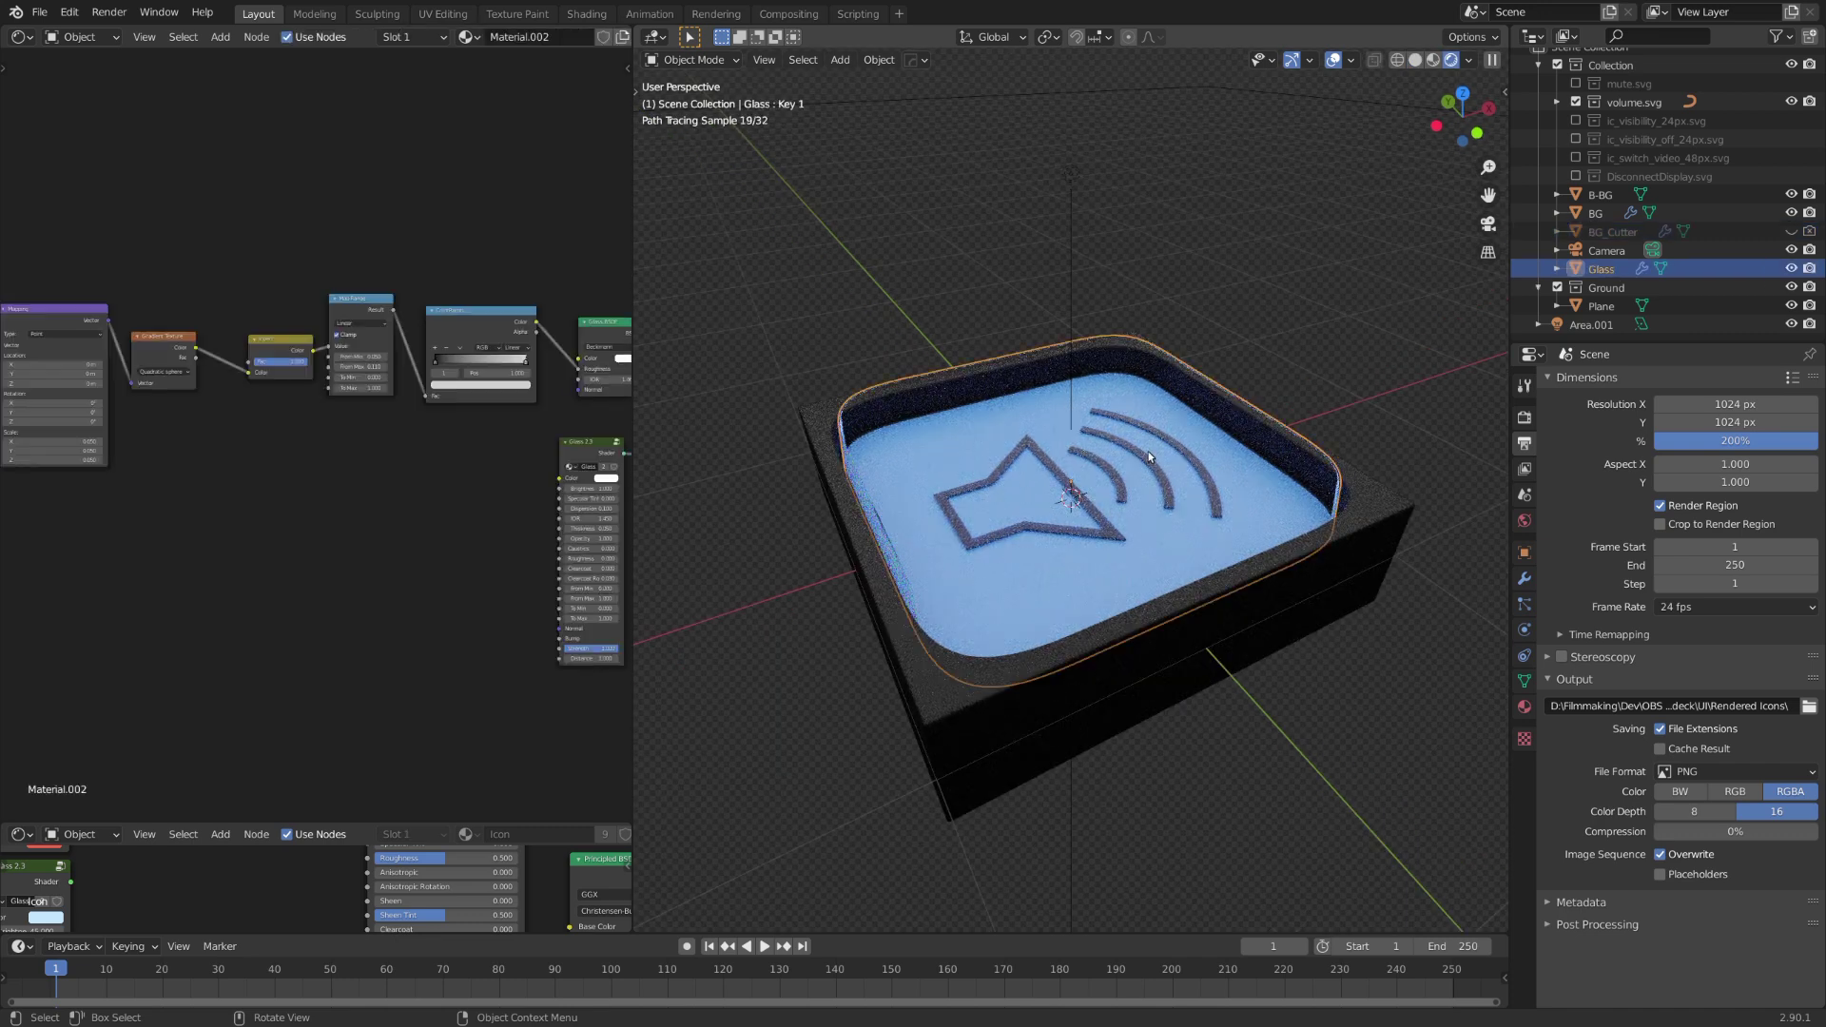
{"action": "middle_click_drag", "start_coordinate": [463, 509], "coordinate": [345, 504]}
{"action": "middle_click_drag", "start_coordinate": [396, 495], "coordinate": [210, 493]}
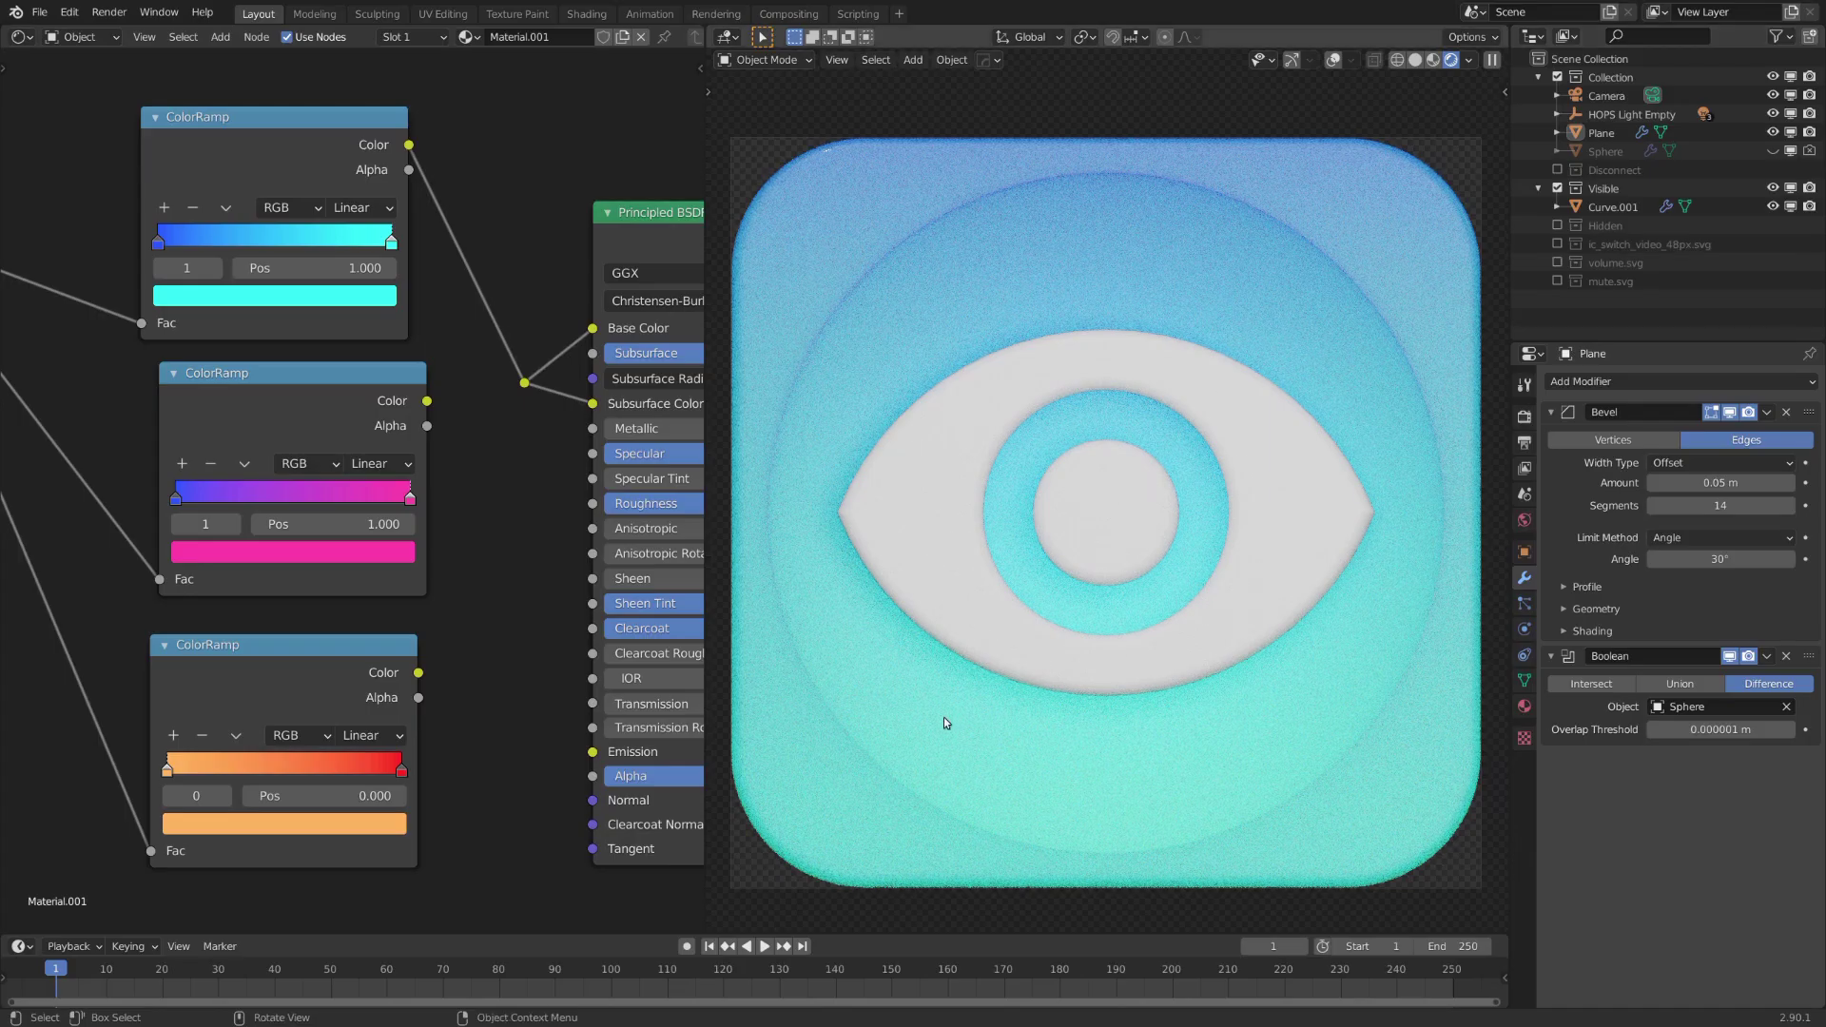
- Switch to the new default scene and delete its cube, camera and light
{"action": "key", "text": "alt+Tab"}
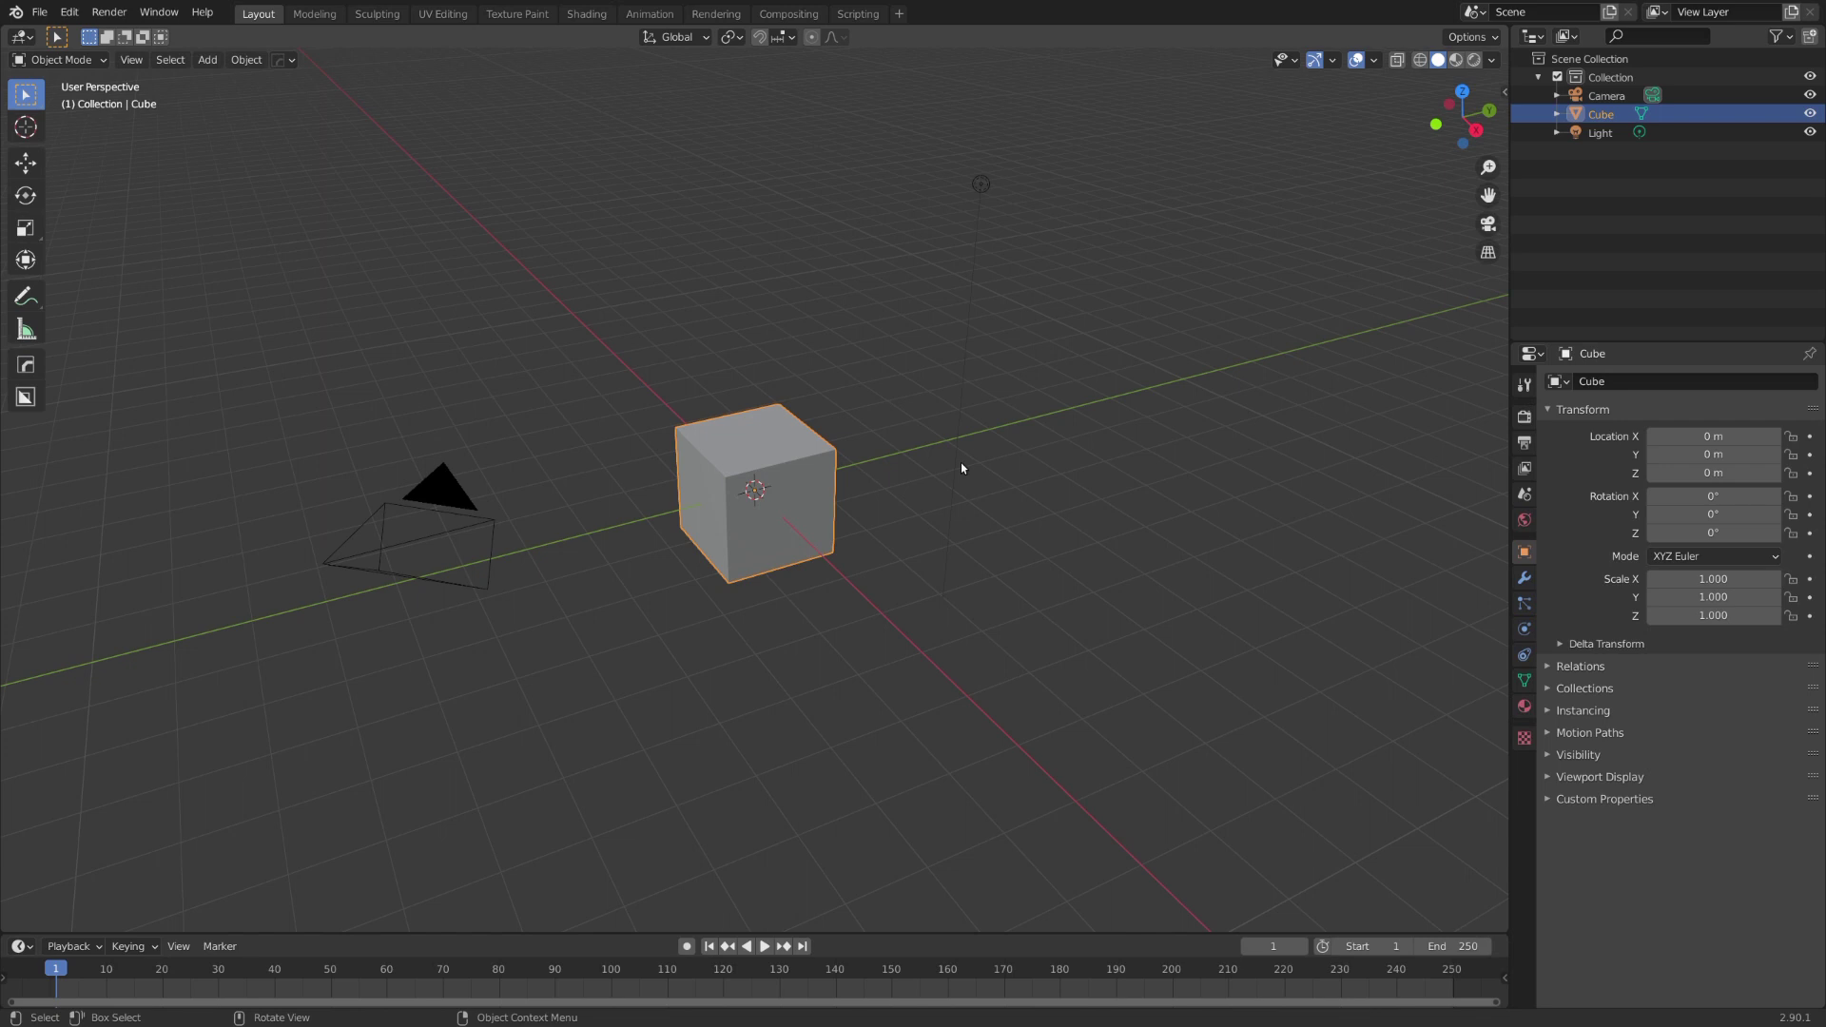
{"action": "key", "text": "a"}
{"action": "key", "text": "x"}
{"action": "left_click", "coordinate": [961, 464]}
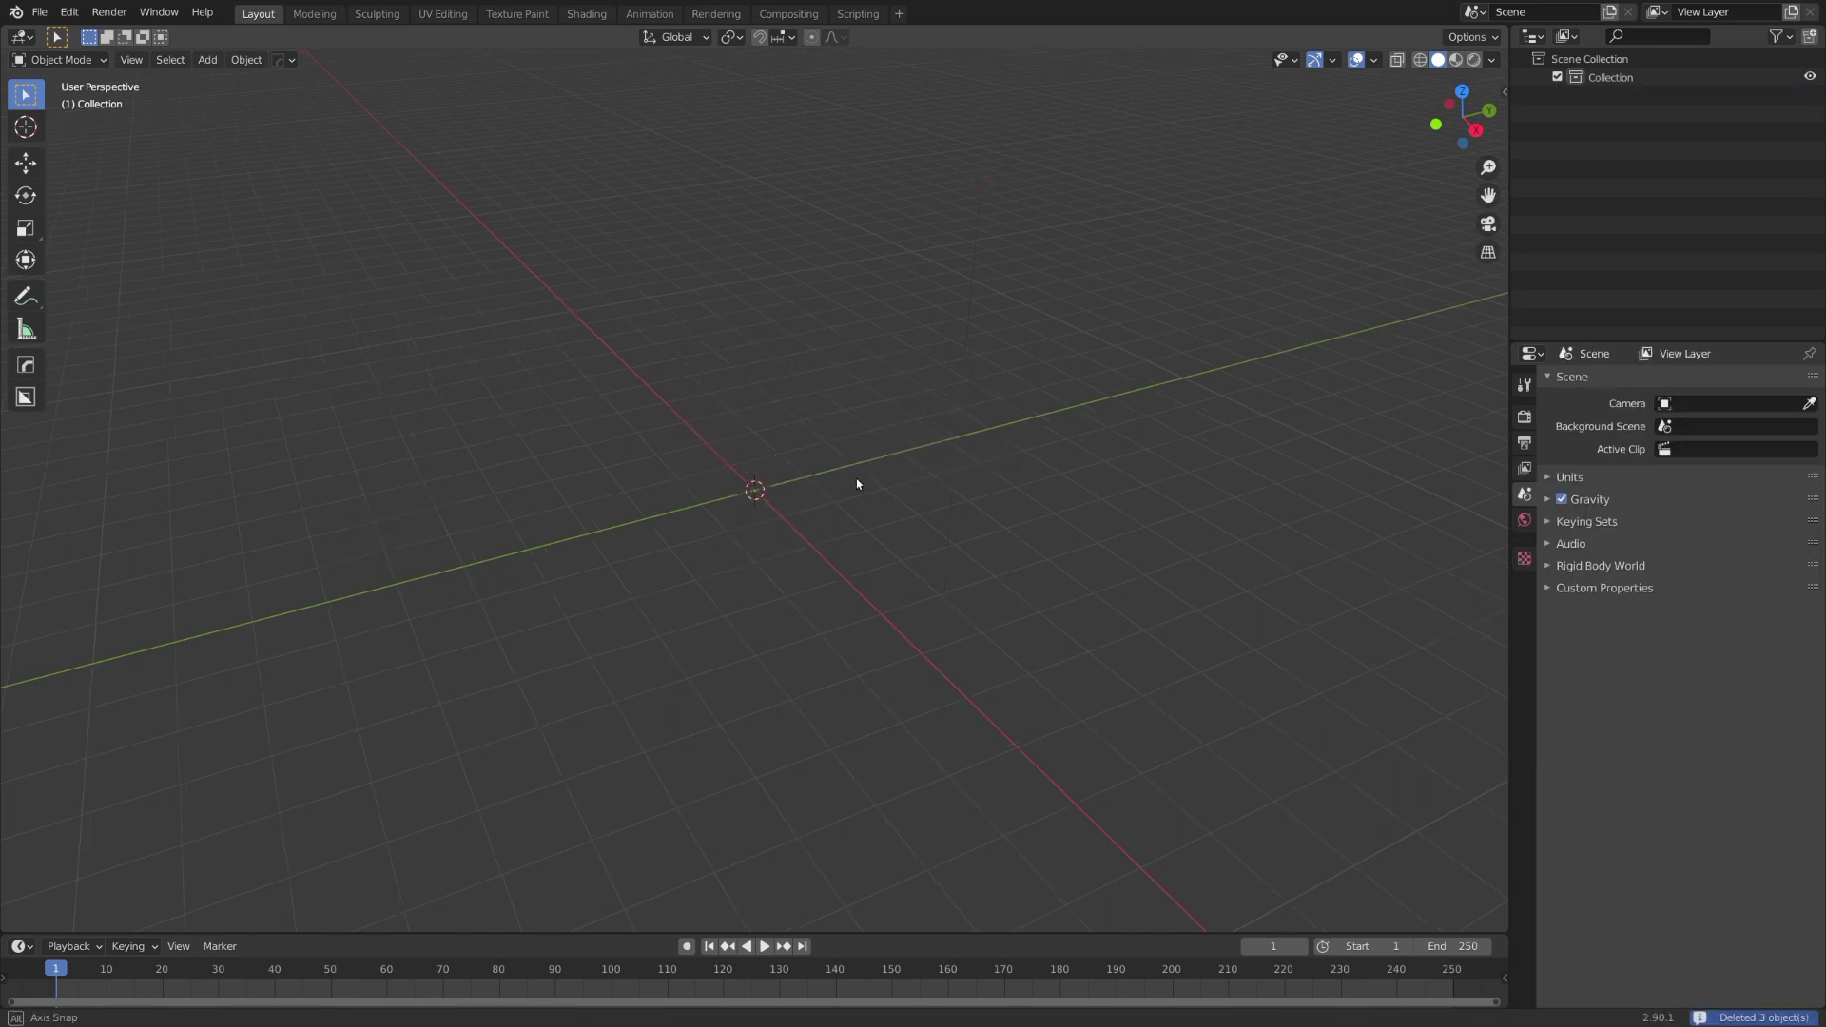
- Add a mesh plane at the world origin
{"action": "key", "text": "shift+a"}
{"action": "middle_click_drag", "start_coordinate": [857, 481], "coordinate": [933, 539]}
{"action": "mouse_move", "coordinate": [896, 513]}
{"action": "left_click", "coordinate": [985, 518]}
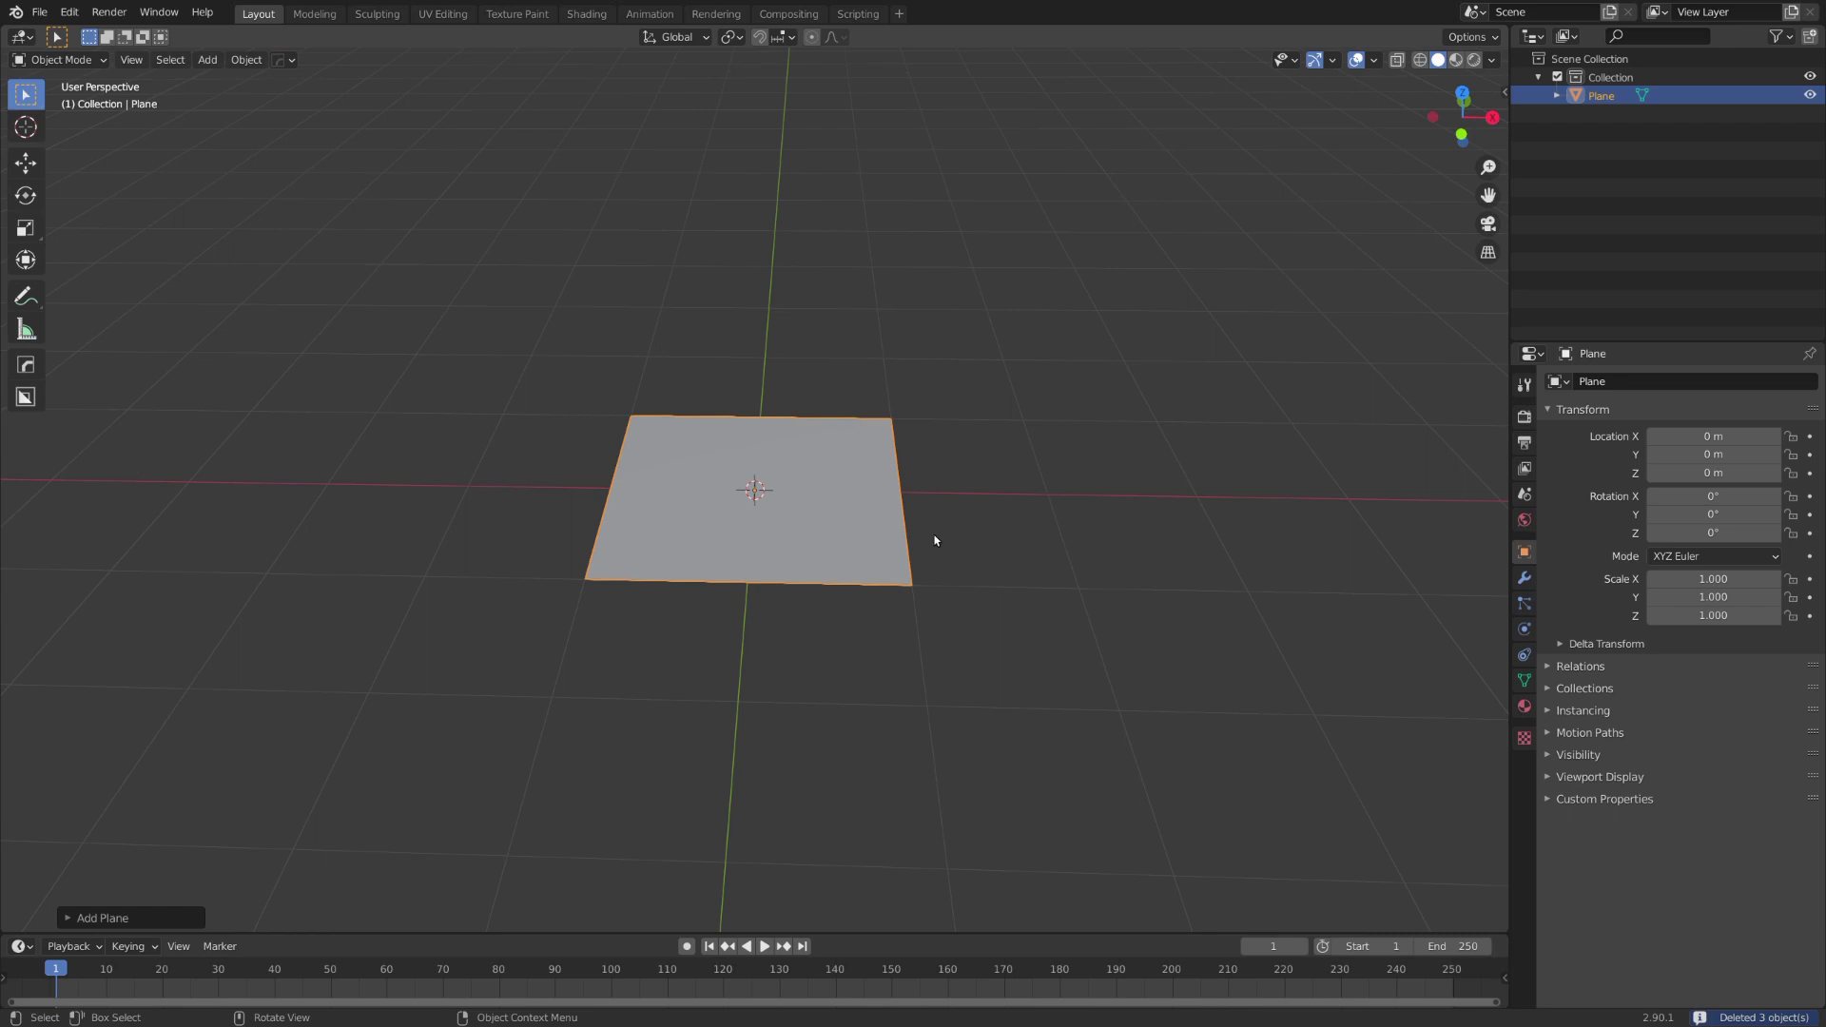
- Add a camera and clear its rotation and location
{"action": "scroll", "coordinate": [934, 538], "scroll_direction": "up", "scroll_amount": 3}
{"action": "key", "text": "shift+a"}
{"action": "left_click", "coordinate": [756, 646]}
{"action": "scroll", "coordinate": [790, 610], "scroll_direction": "down", "scroll_amount": 6}
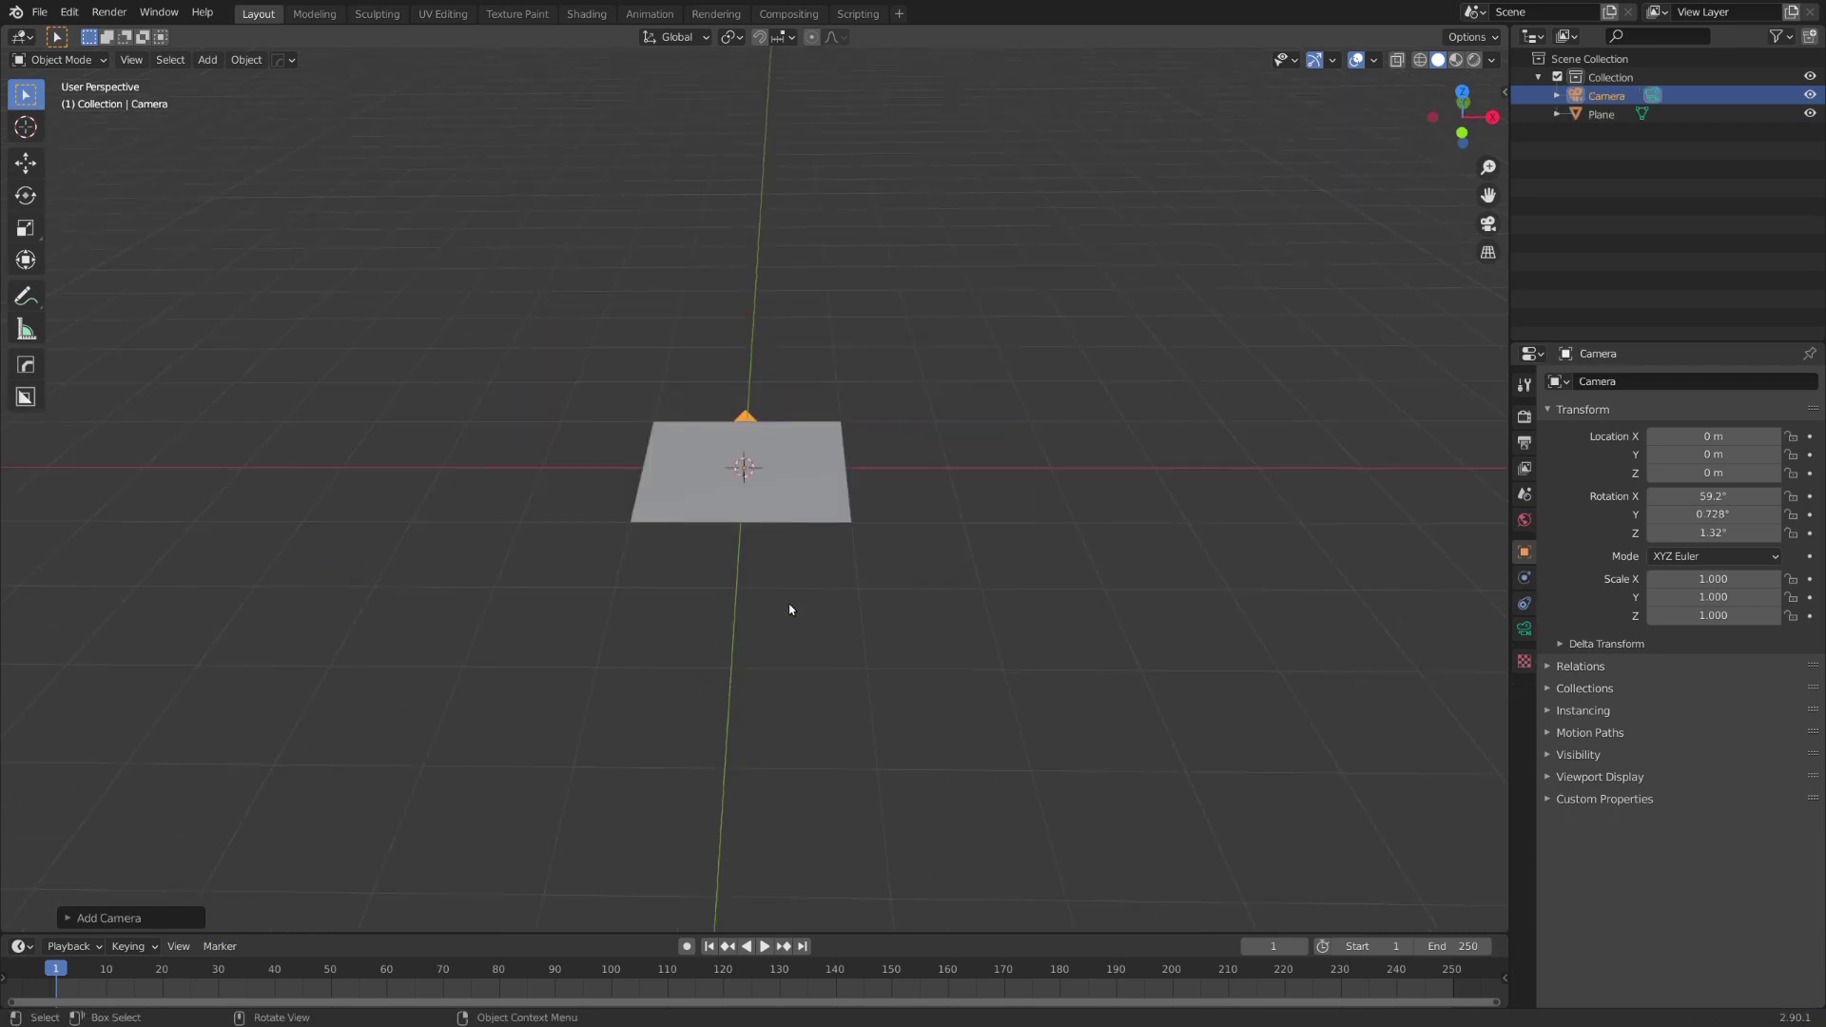
{"action": "key", "text": "alt+r"}
{"action": "key", "text": "alt+g"}
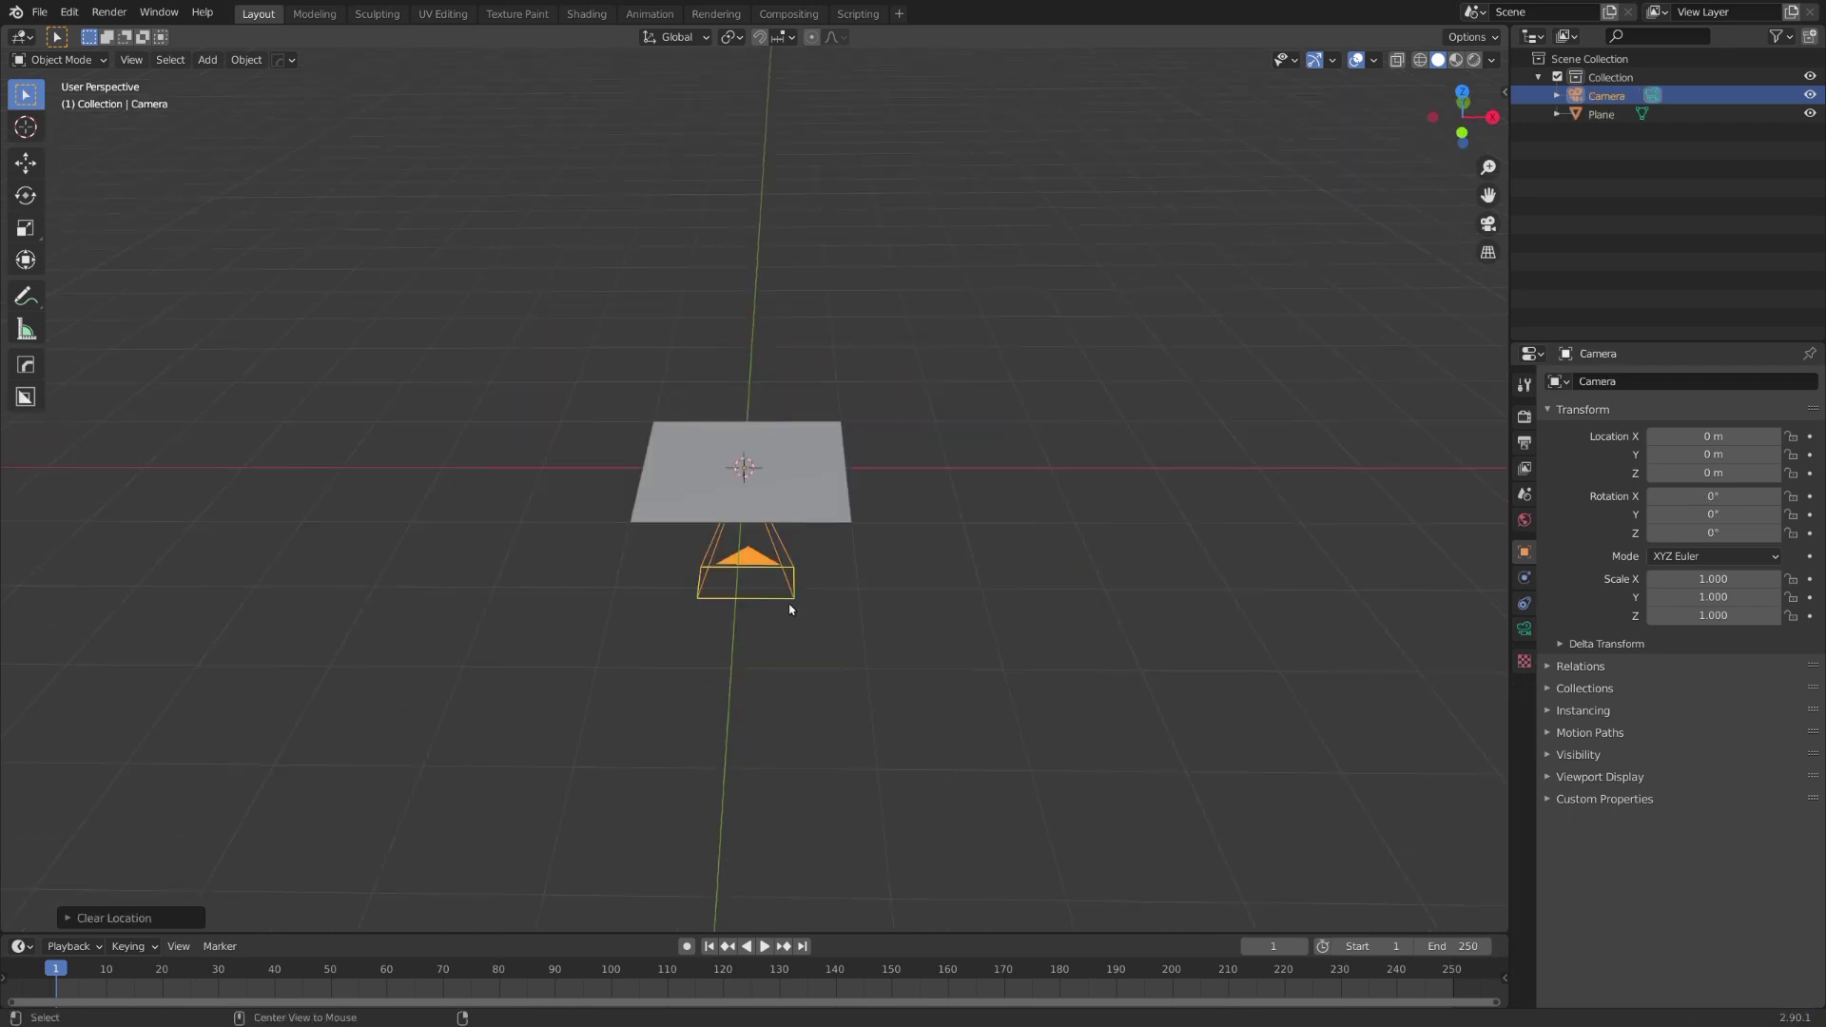
- Move the camera 2 m up along the Z axis, above the plane
{"action": "scroll", "coordinate": [790, 610], "scroll_direction": "down", "scroll_amount": 4}
{"action": "middle_click_drag", "start_coordinate": [790, 610], "coordinate": [779, 615]}
{"action": "scroll", "coordinate": [779, 615], "scroll_direction": "up", "scroll_amount": 3}
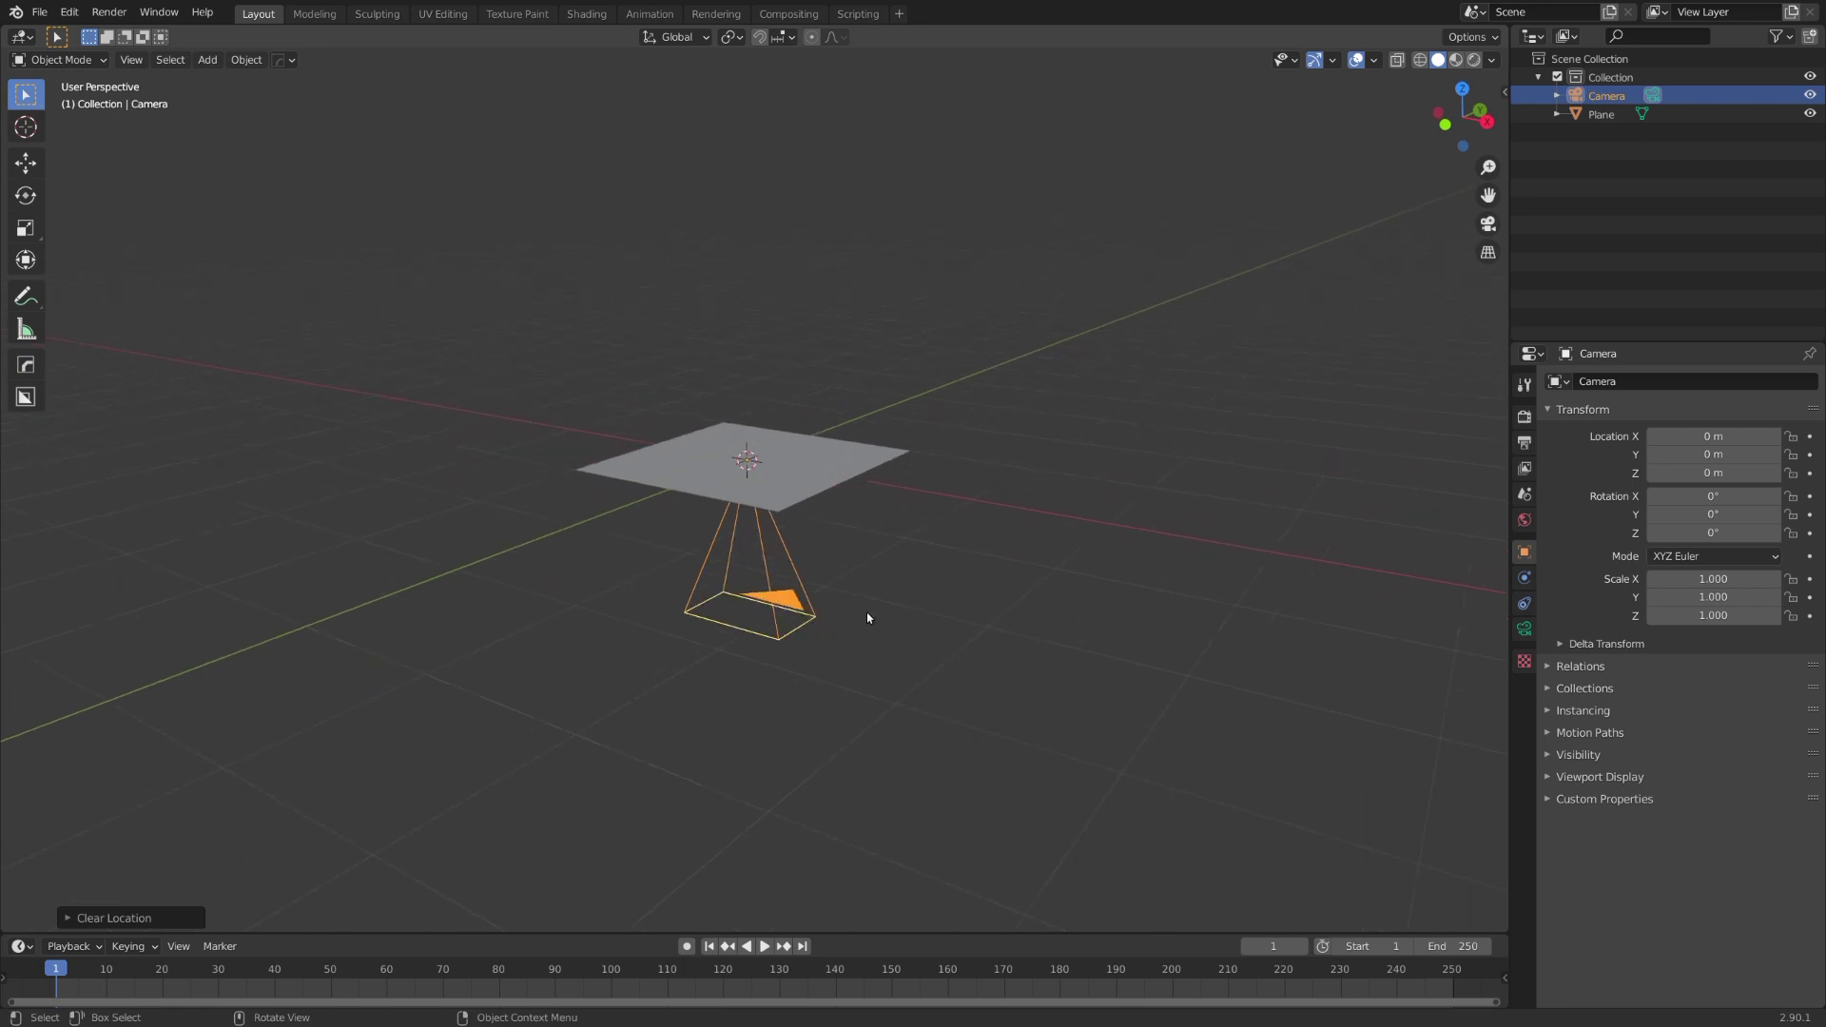
{"action": "scroll", "coordinate": [873, 630], "scroll_direction": "down", "scroll_amount": 3}
{"action": "type", "text": "gz2"}
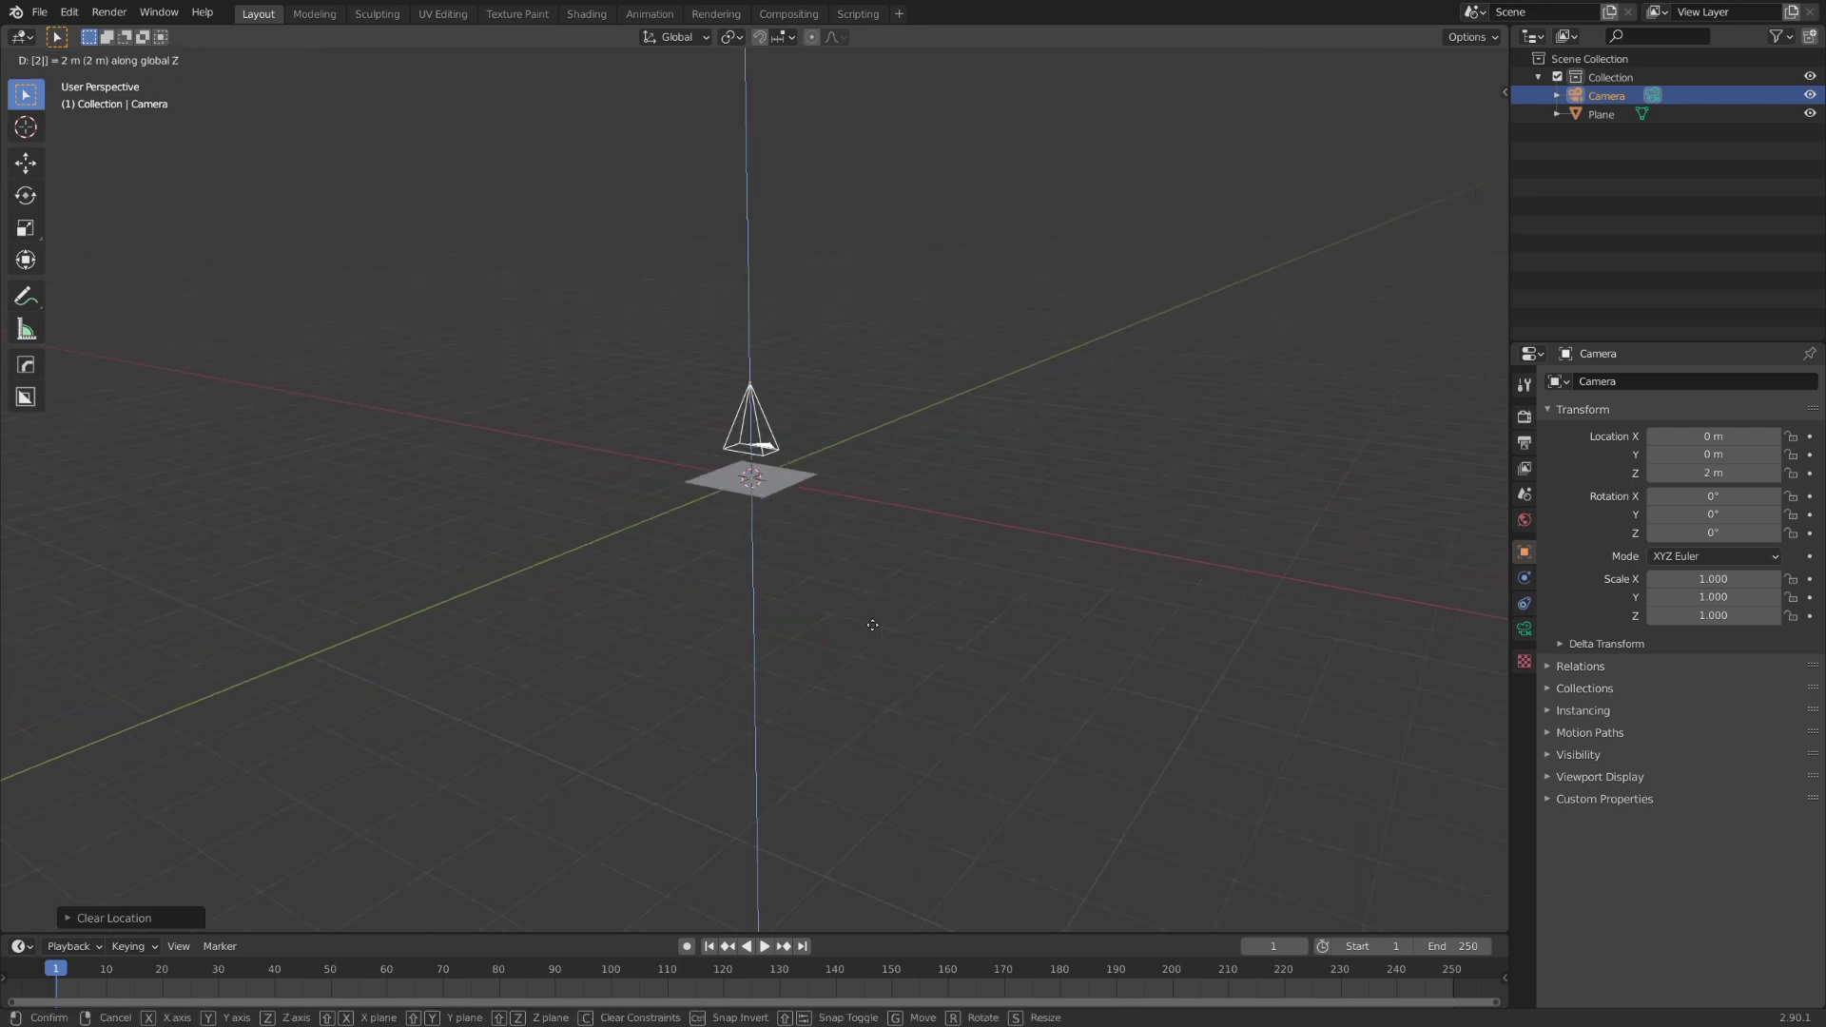
{"action": "key", "text": "Return"}
- Set the render resolution to 1024 px in both X and Y
{"action": "middle_click_drag", "start_coordinate": [846, 581], "coordinate": [1275, 518]}
{"action": "left_click", "coordinate": [1525, 442]}
{"action": "left_click", "coordinate": [1713, 402]}
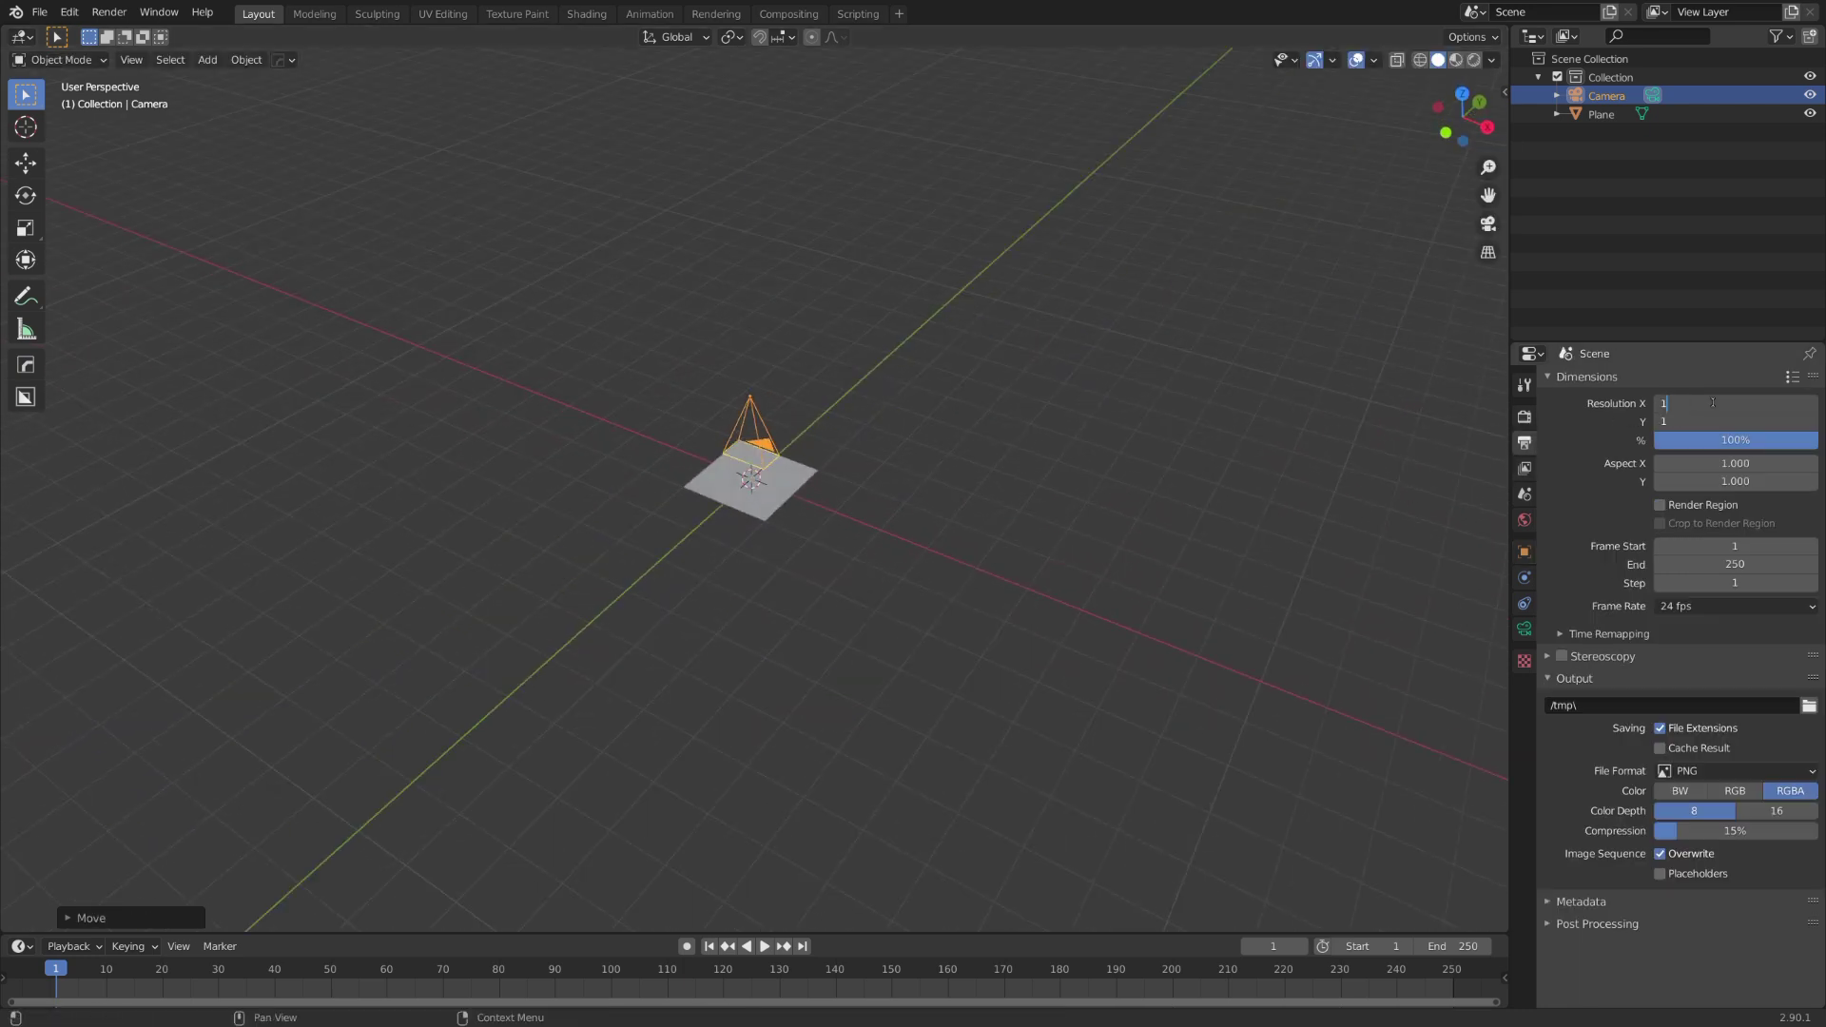
{"action": "type", "text": "1024"}
{"action": "key", "text": "Return"}
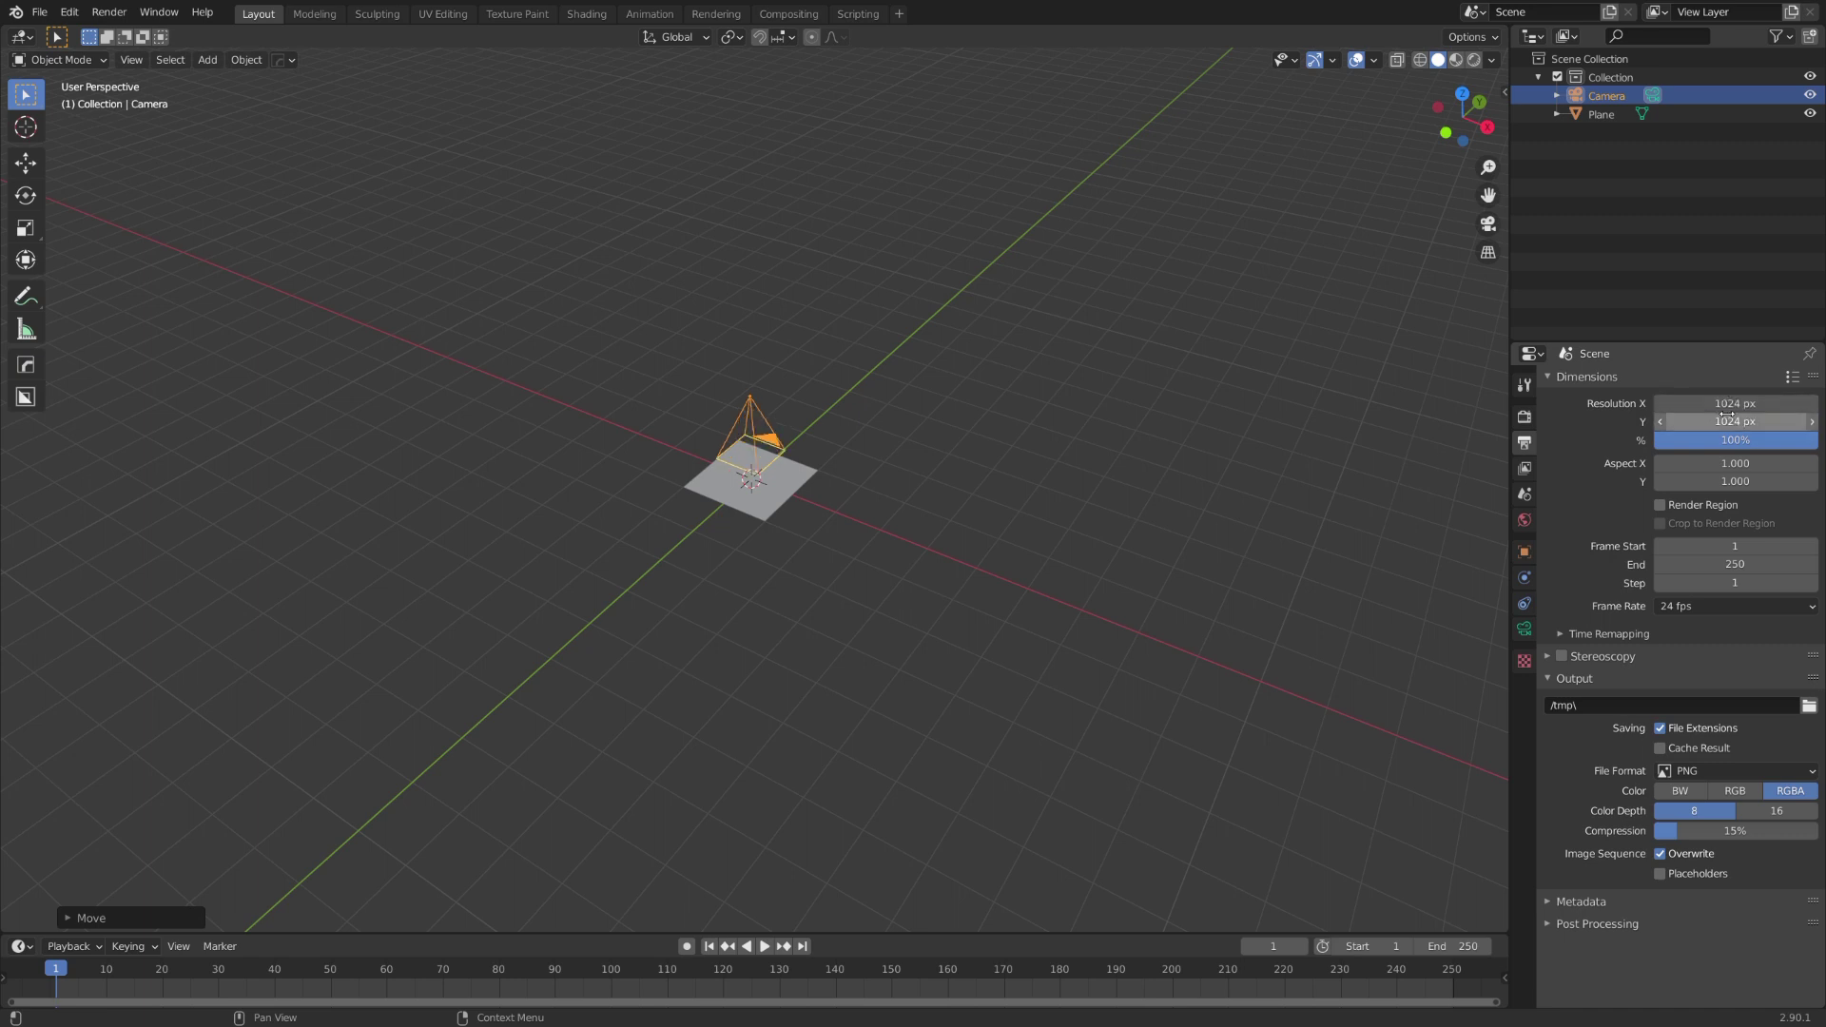
- Make the camera Orthographic with an orthographic scale of 2, and look through it
{"action": "left_click", "coordinate": [1525, 629]}
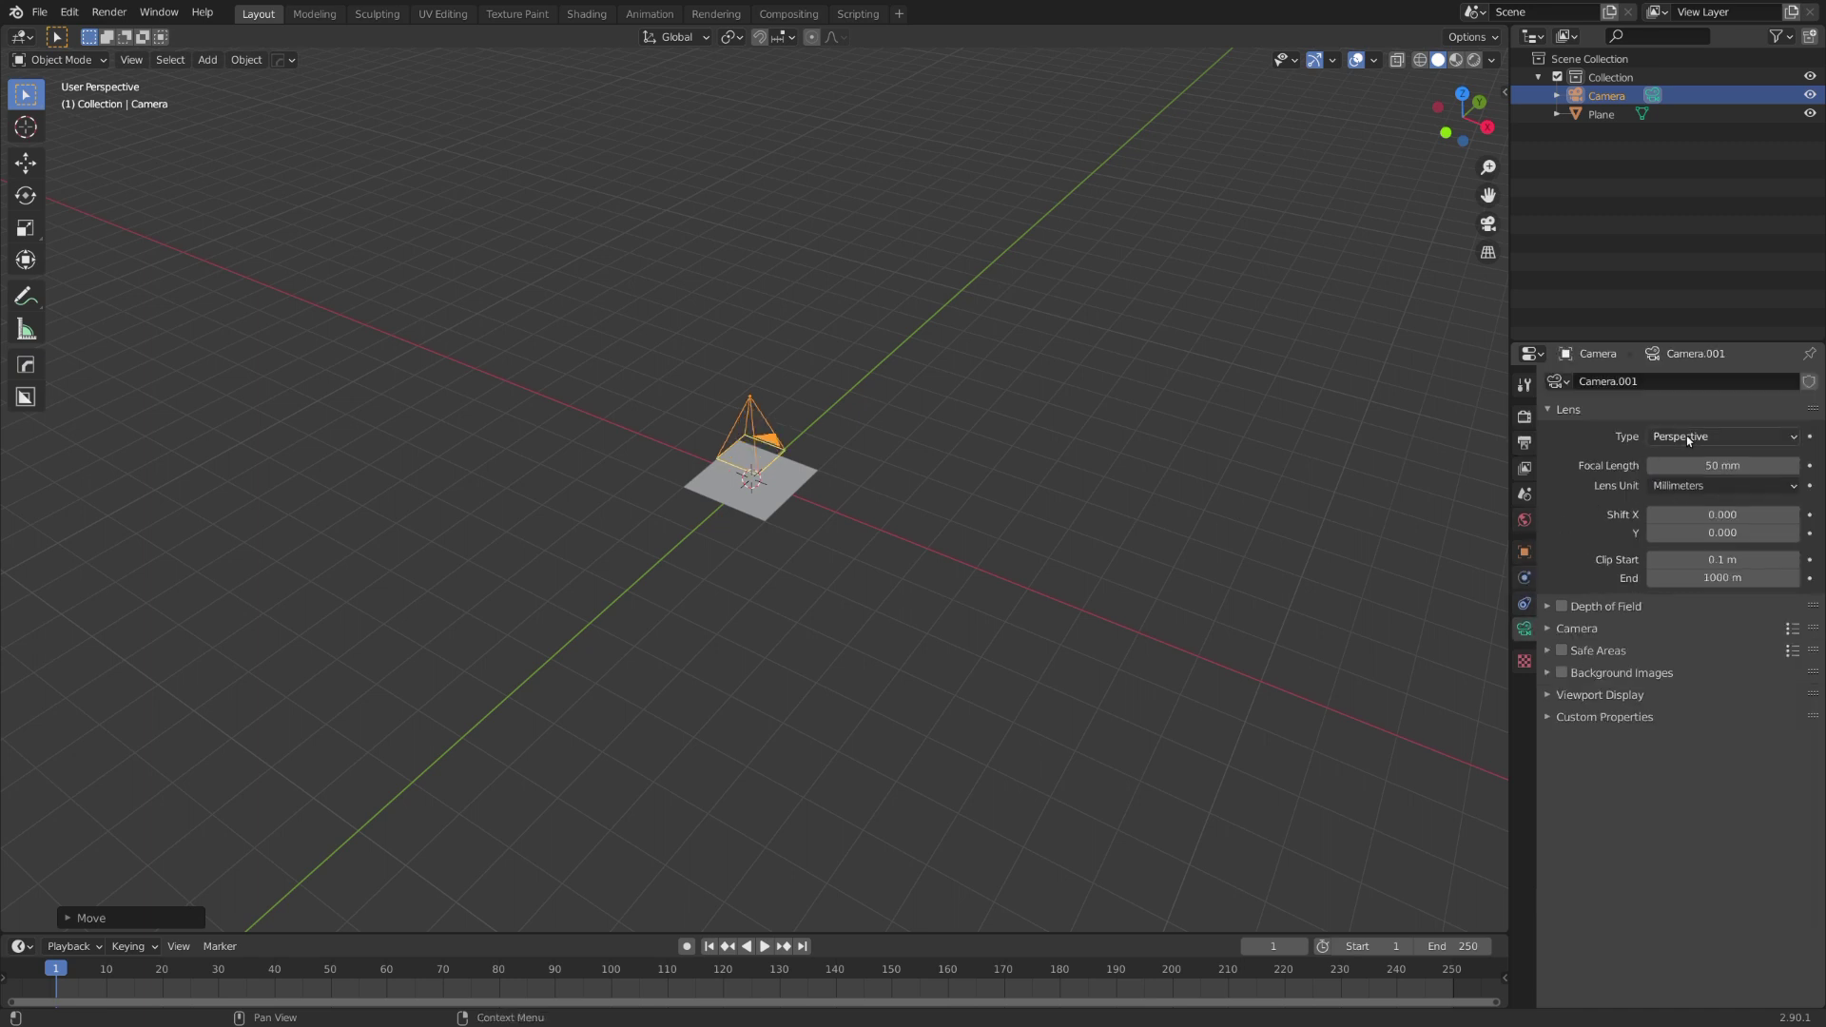
{"action": "left_click", "coordinate": [1693, 437]}
{"action": "left_click", "coordinate": [1682, 481]}
{"action": "left_click", "coordinate": [1665, 465]}
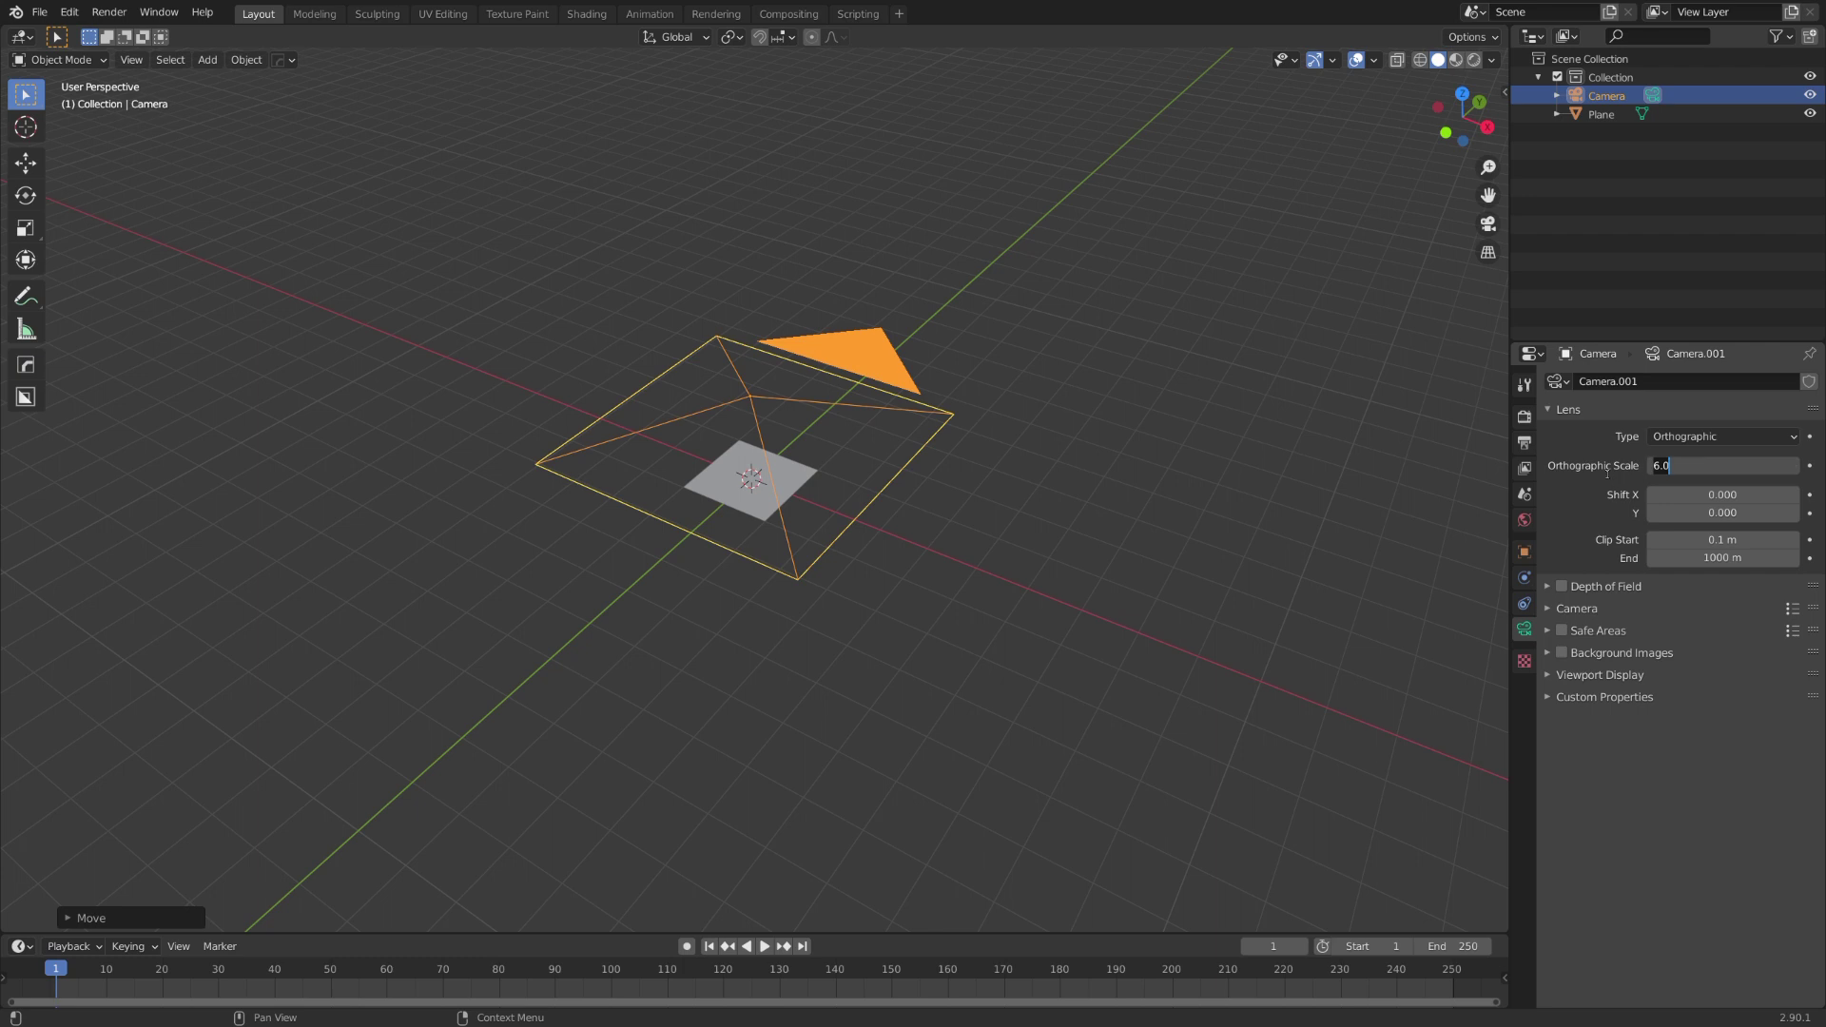
{"action": "type", "text": "2"}
{"action": "key", "text": "Return"}
{"action": "key", "text": "KP_0"}
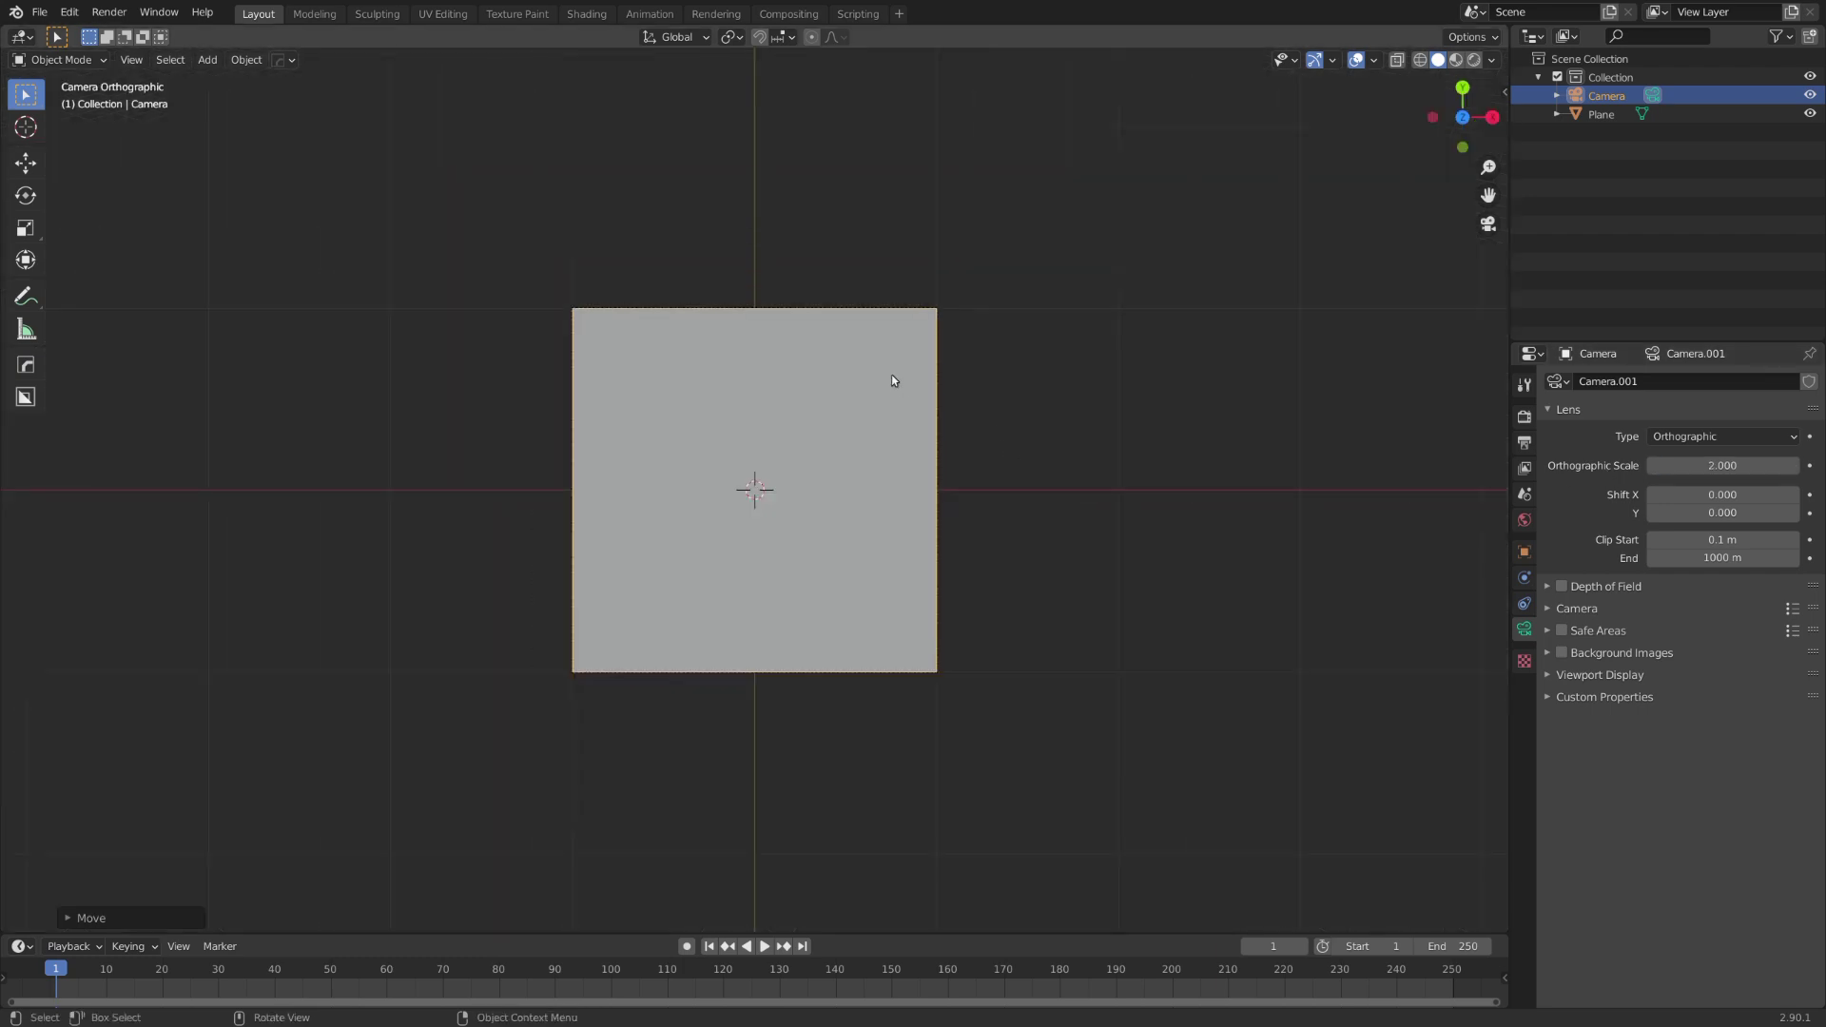
- Round the plane's four corners with a vertex bevel about 0.34 m wide with 22 segments
{"action": "left_click", "coordinate": [889, 376]}
{"action": "key", "text": "Tab"}
{"action": "scroll", "coordinate": [865, 490], "scroll_direction": "up", "scroll_amount": 3}
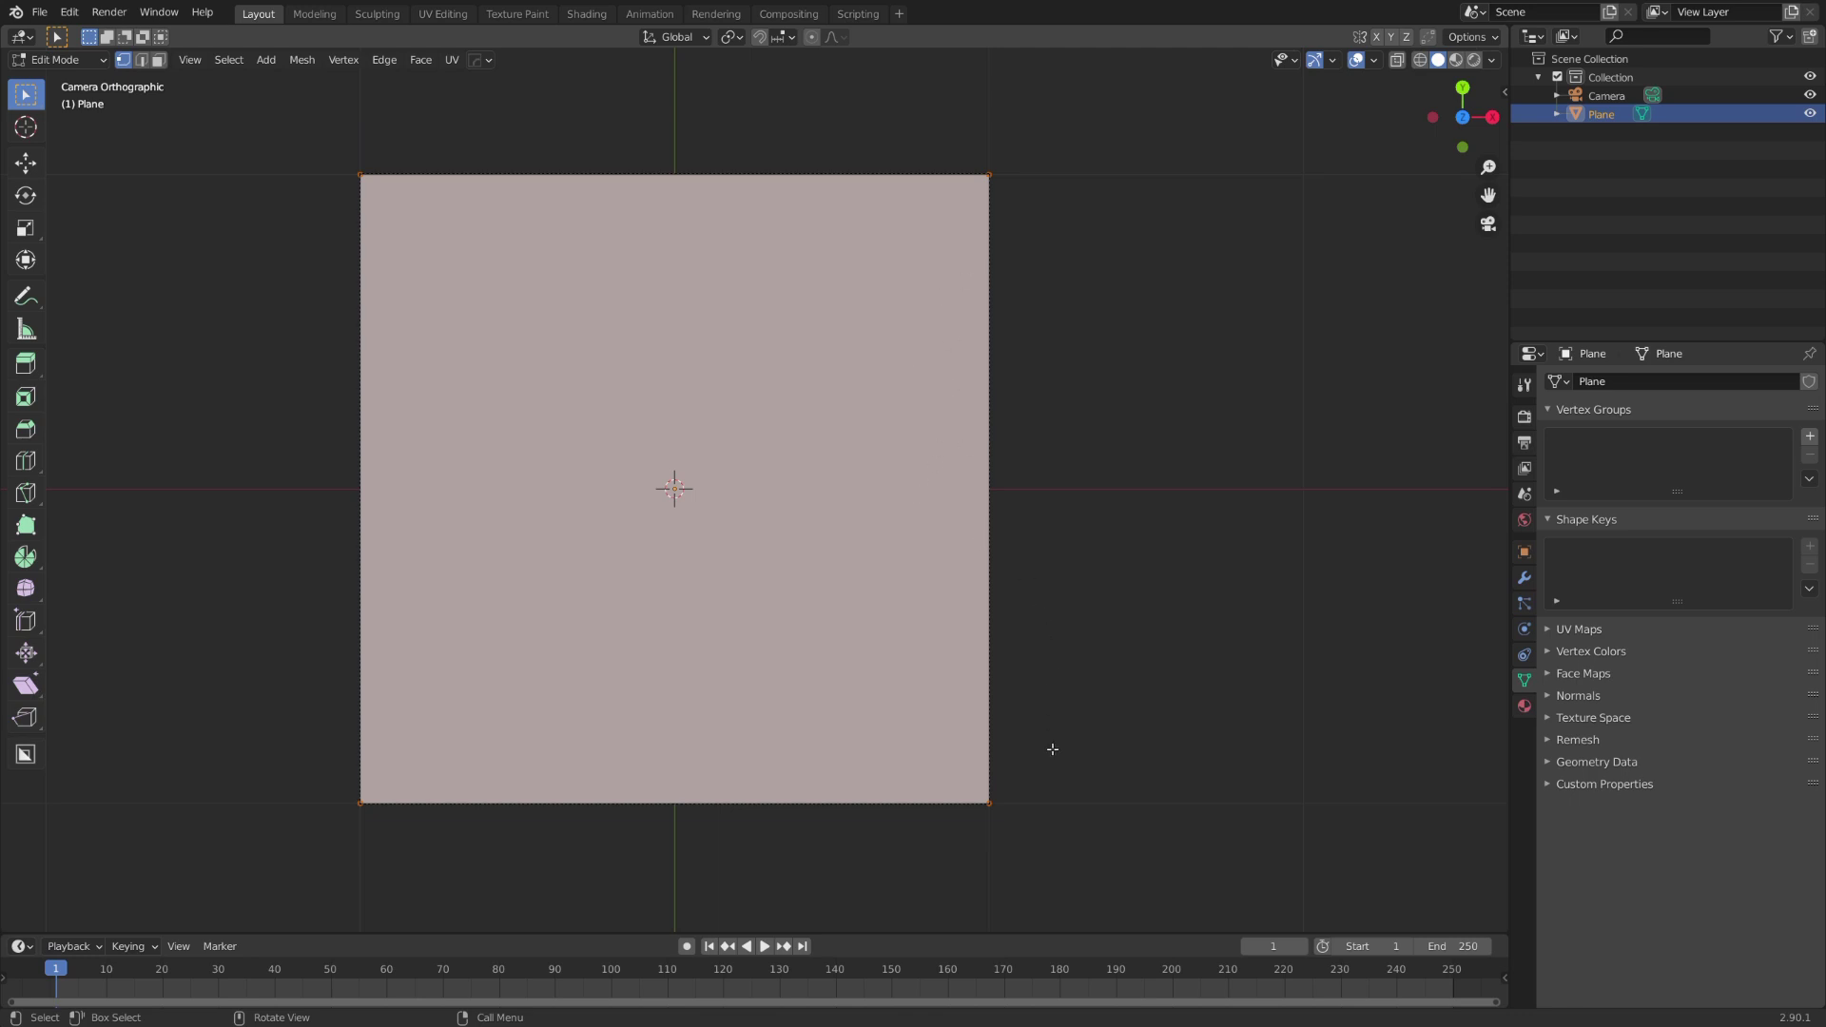
{"action": "key", "text": "ctrl+b"}
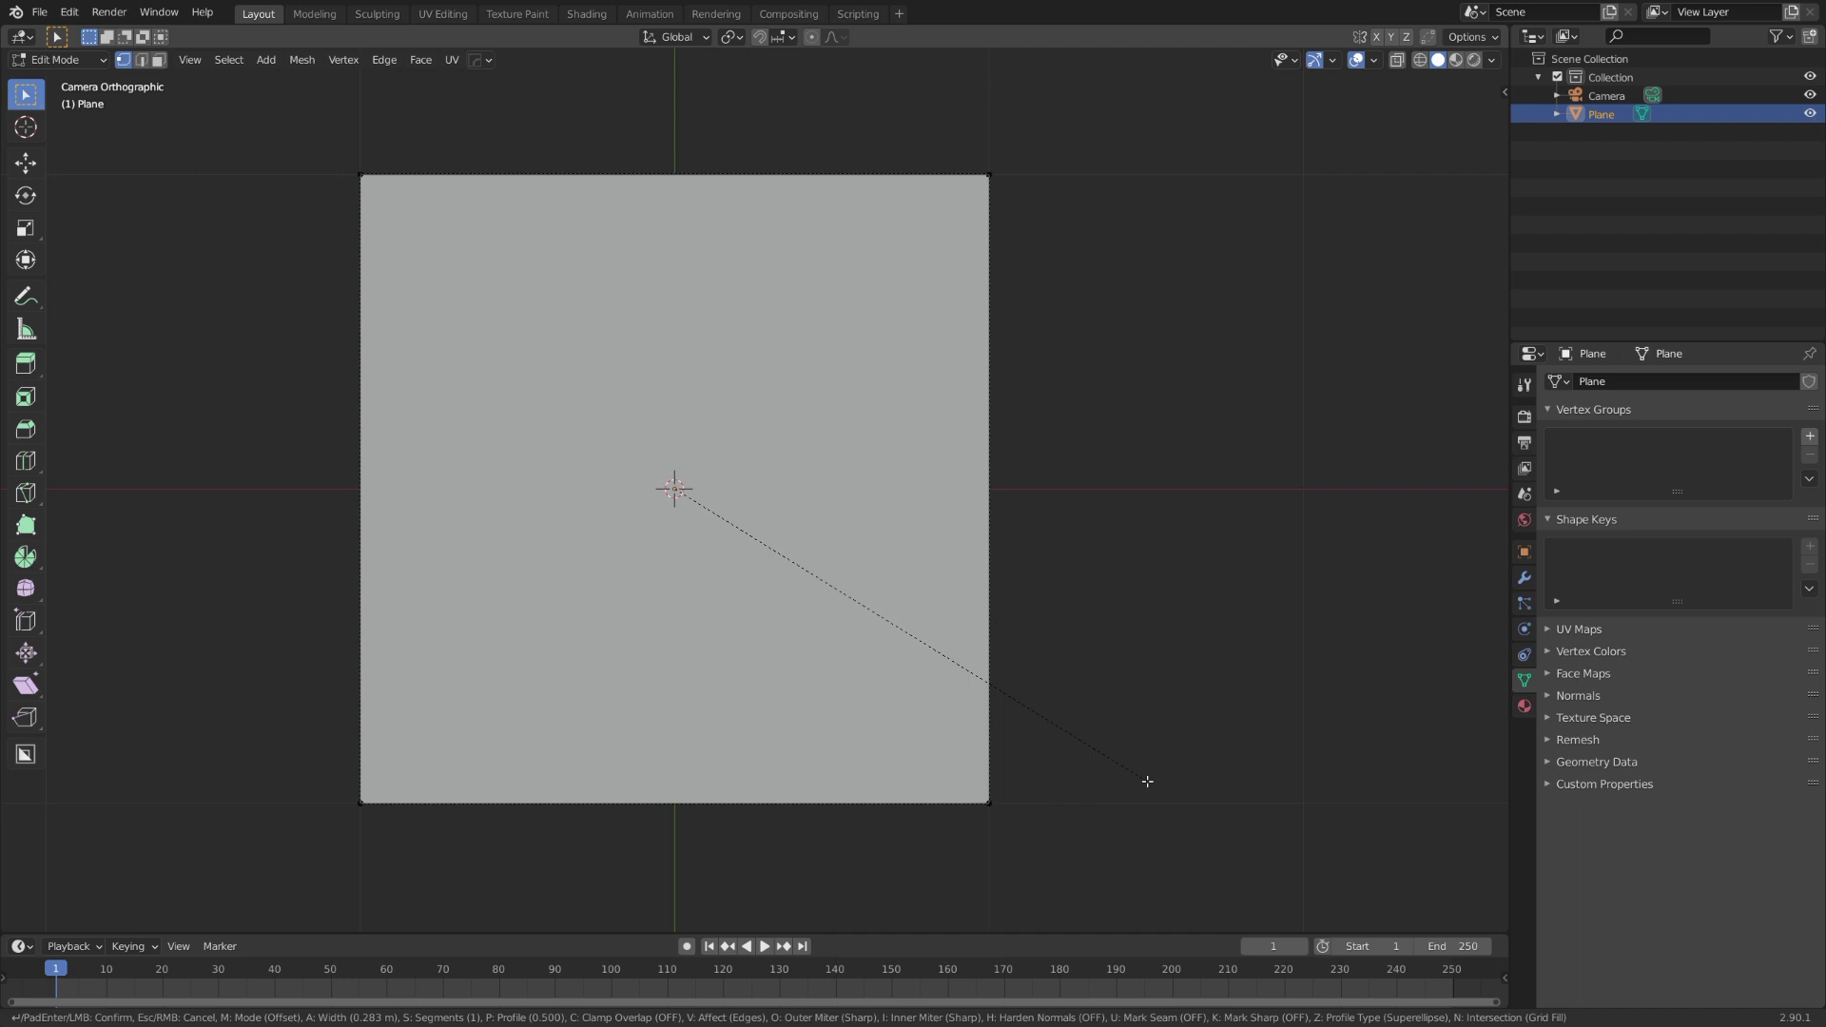
{"action": "key", "text": "v"}
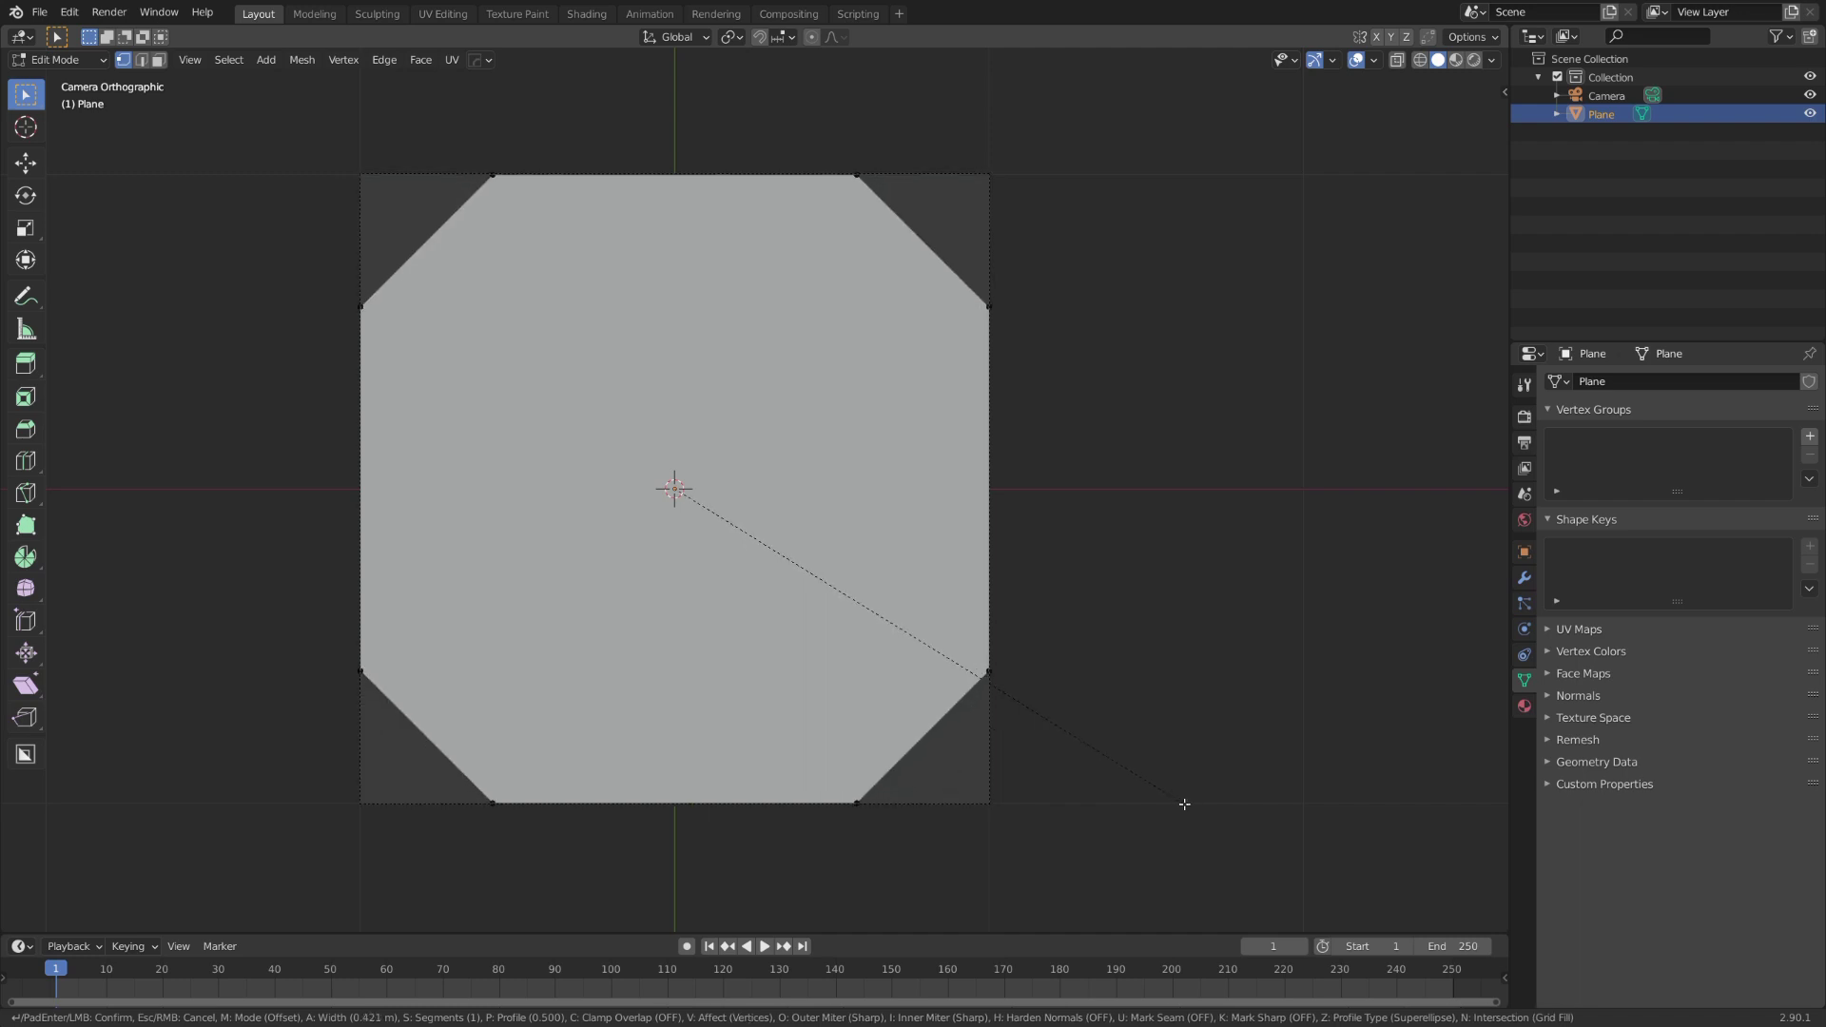
{"action": "scroll", "coordinate": [1165, 798], "scroll_direction": "up", "scroll_amount": 20}
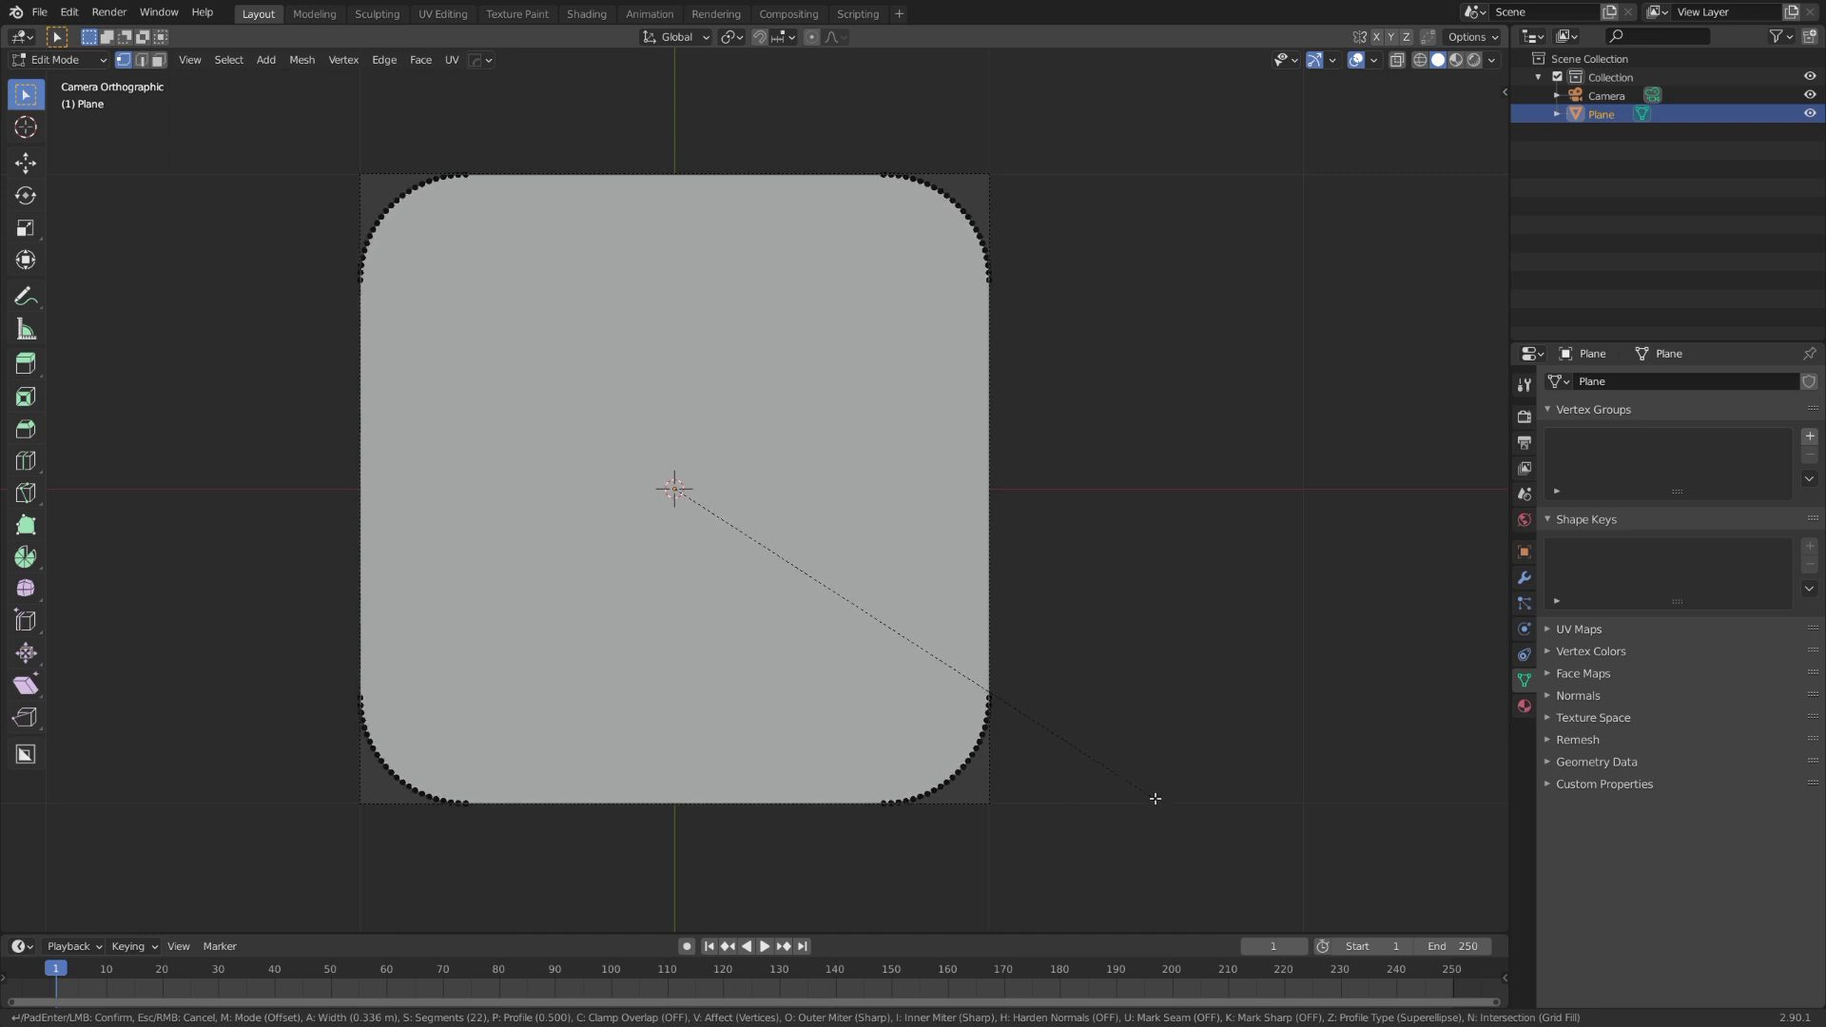
{"action": "left_click", "coordinate": [1156, 799]}
- Extrude the rounded plane about 0.3 m downward along Z and return to Object Mode
{"action": "middle_click_drag", "start_coordinate": [1156, 799], "coordinate": [1007, 548]}
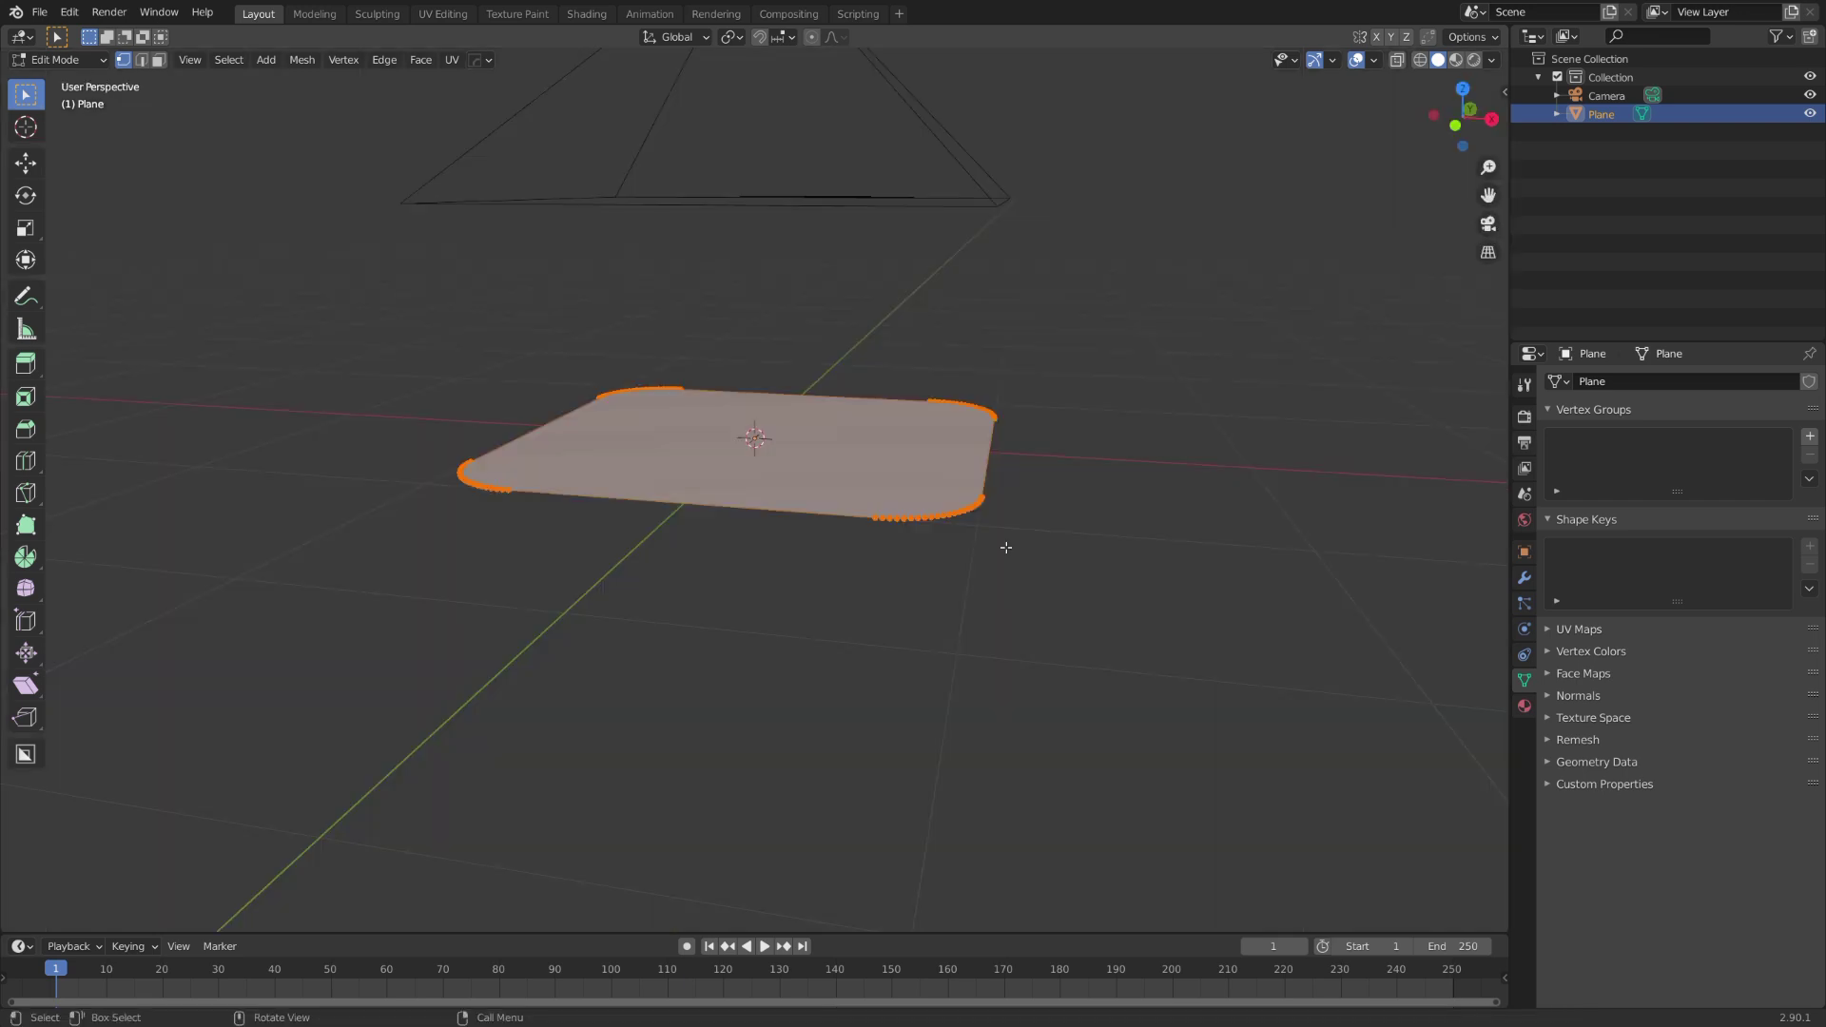
{"action": "key", "text": "e"}
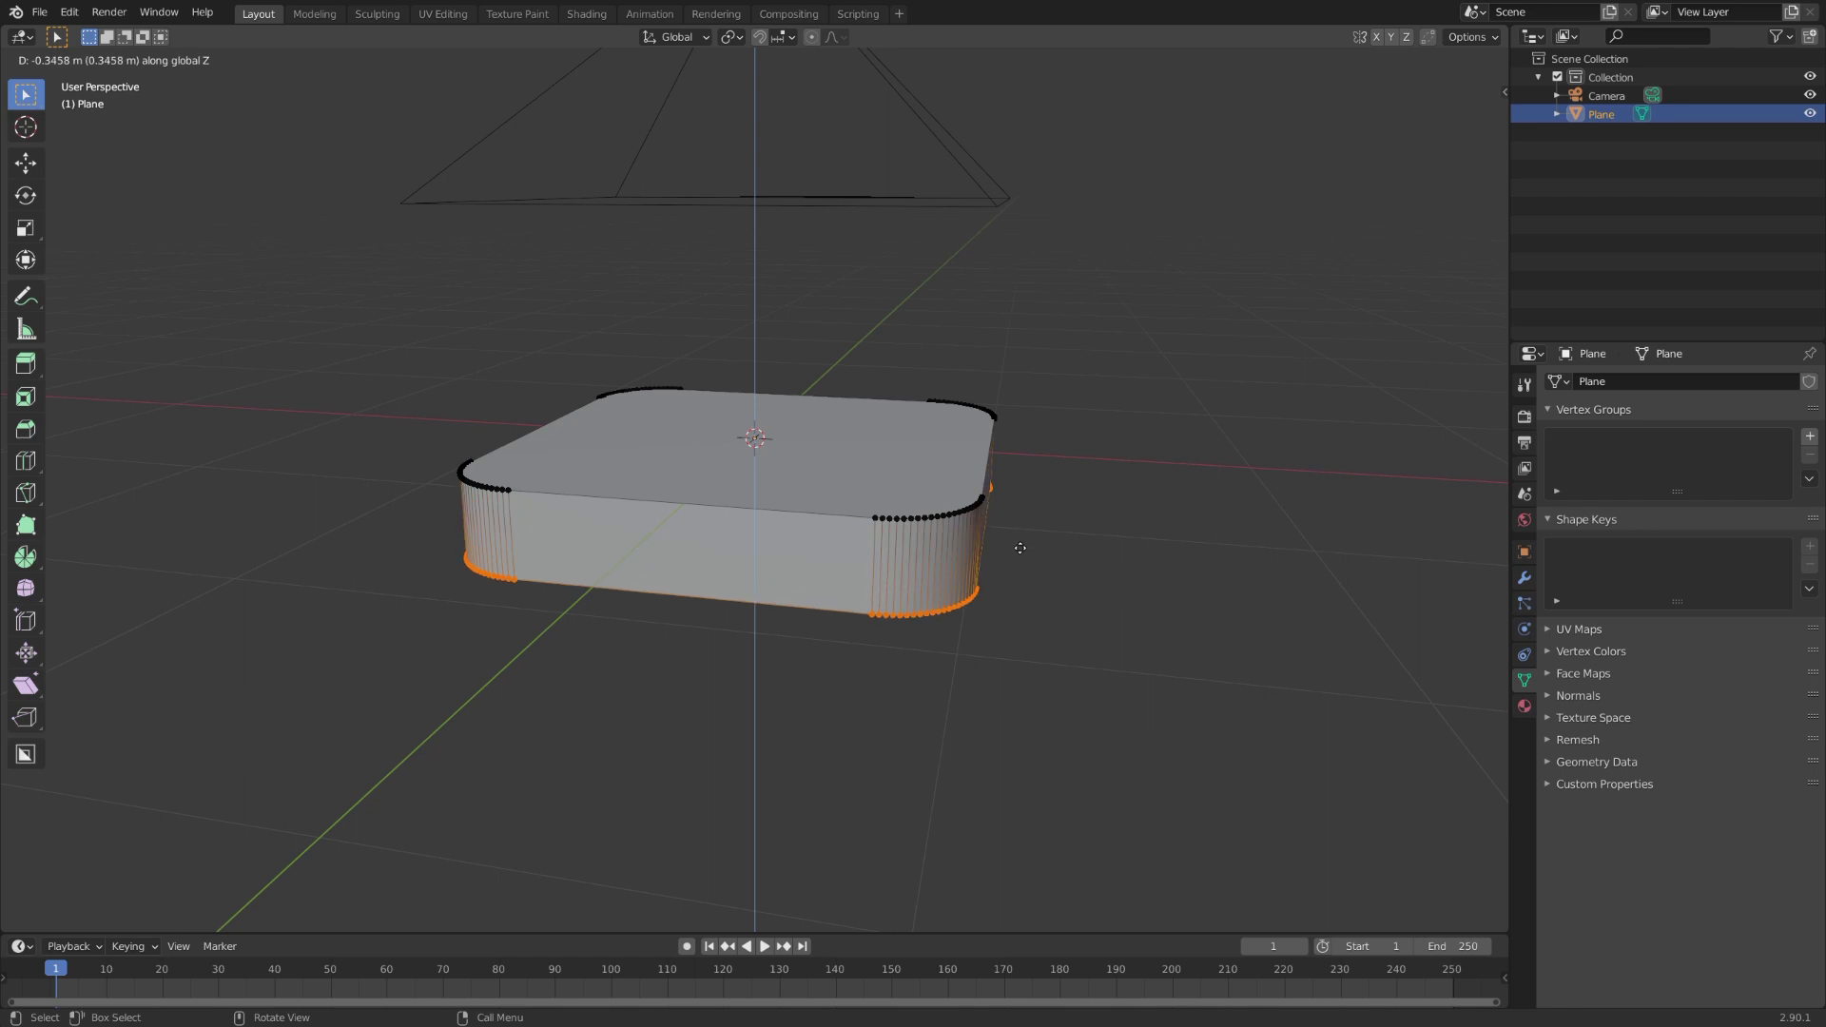
{"action": "left_click", "coordinate": [1016, 545]}
{"action": "key", "text": "Tab"}
- Add a Bevel modifier to the rounded base with the Angle limit method, a 0.047 m amount and 23 segments
{"action": "left_click", "coordinate": [1525, 578]}
{"action": "left_click", "coordinate": [1609, 381]}
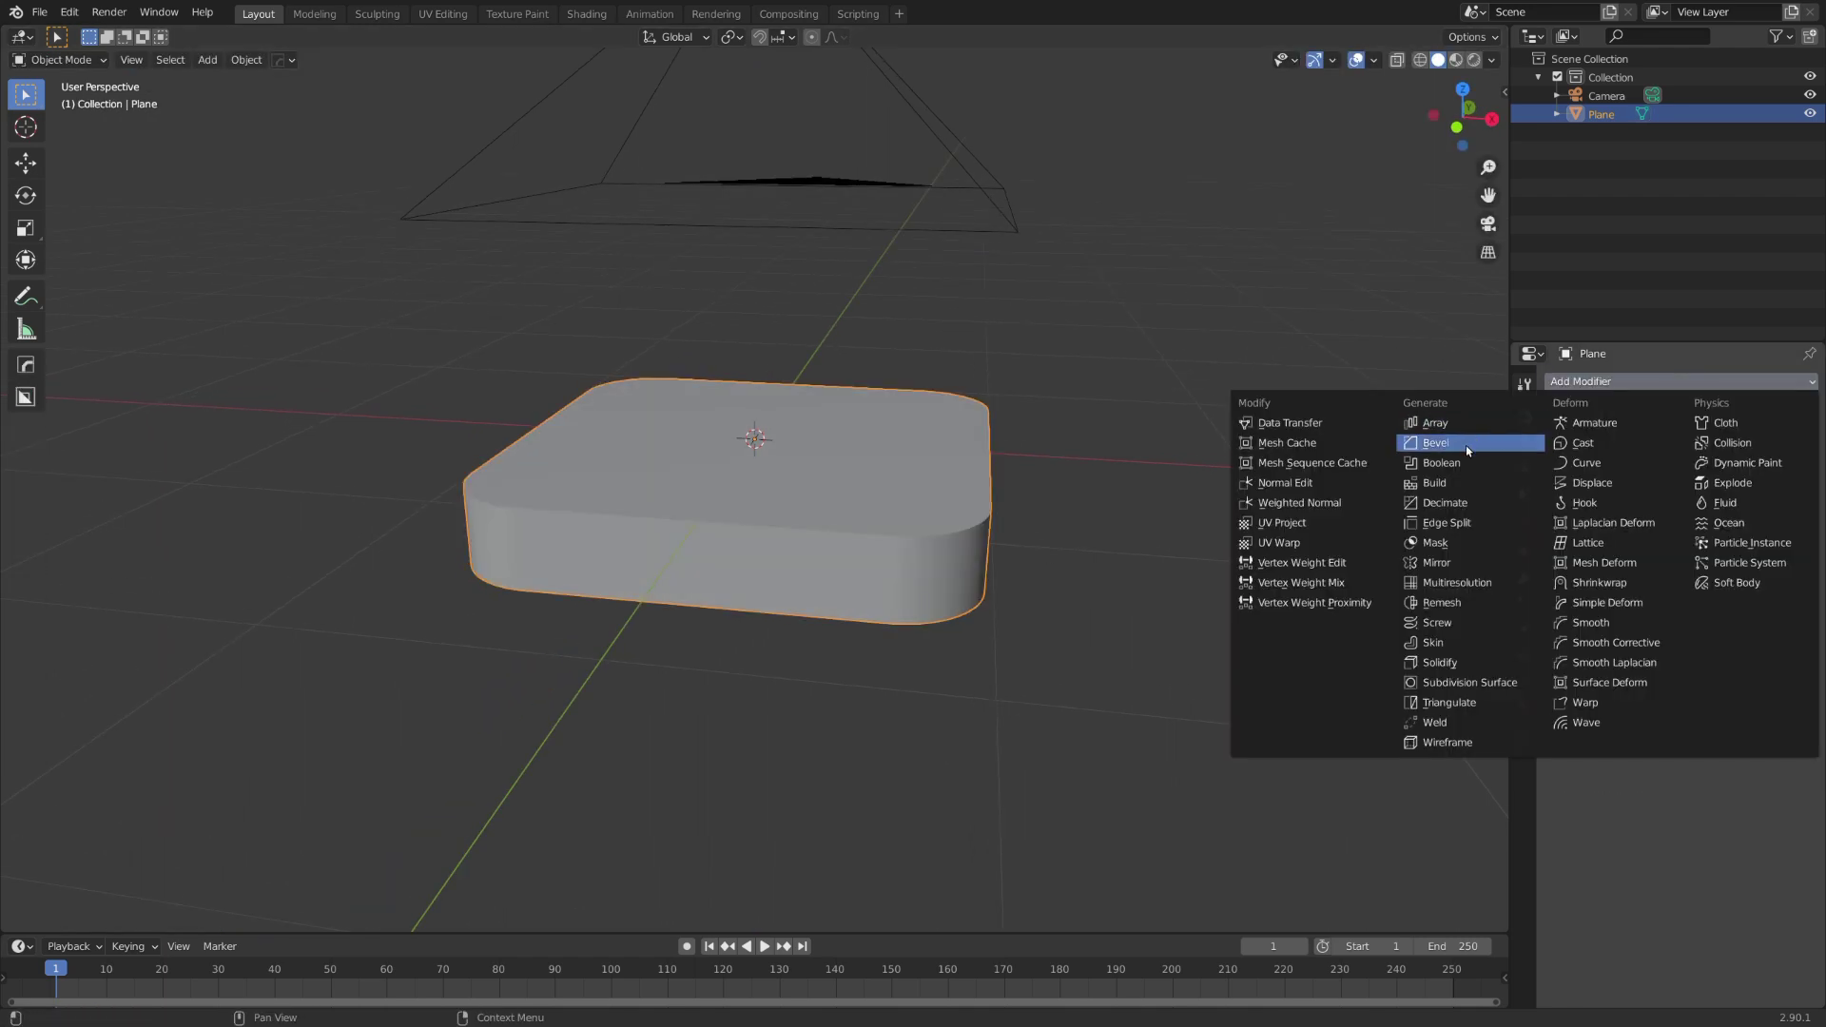
{"action": "left_click", "coordinate": [1465, 445]}
{"action": "left_click", "coordinate": [1721, 538]}
{"action": "left_click", "coordinate": [1685, 561]}
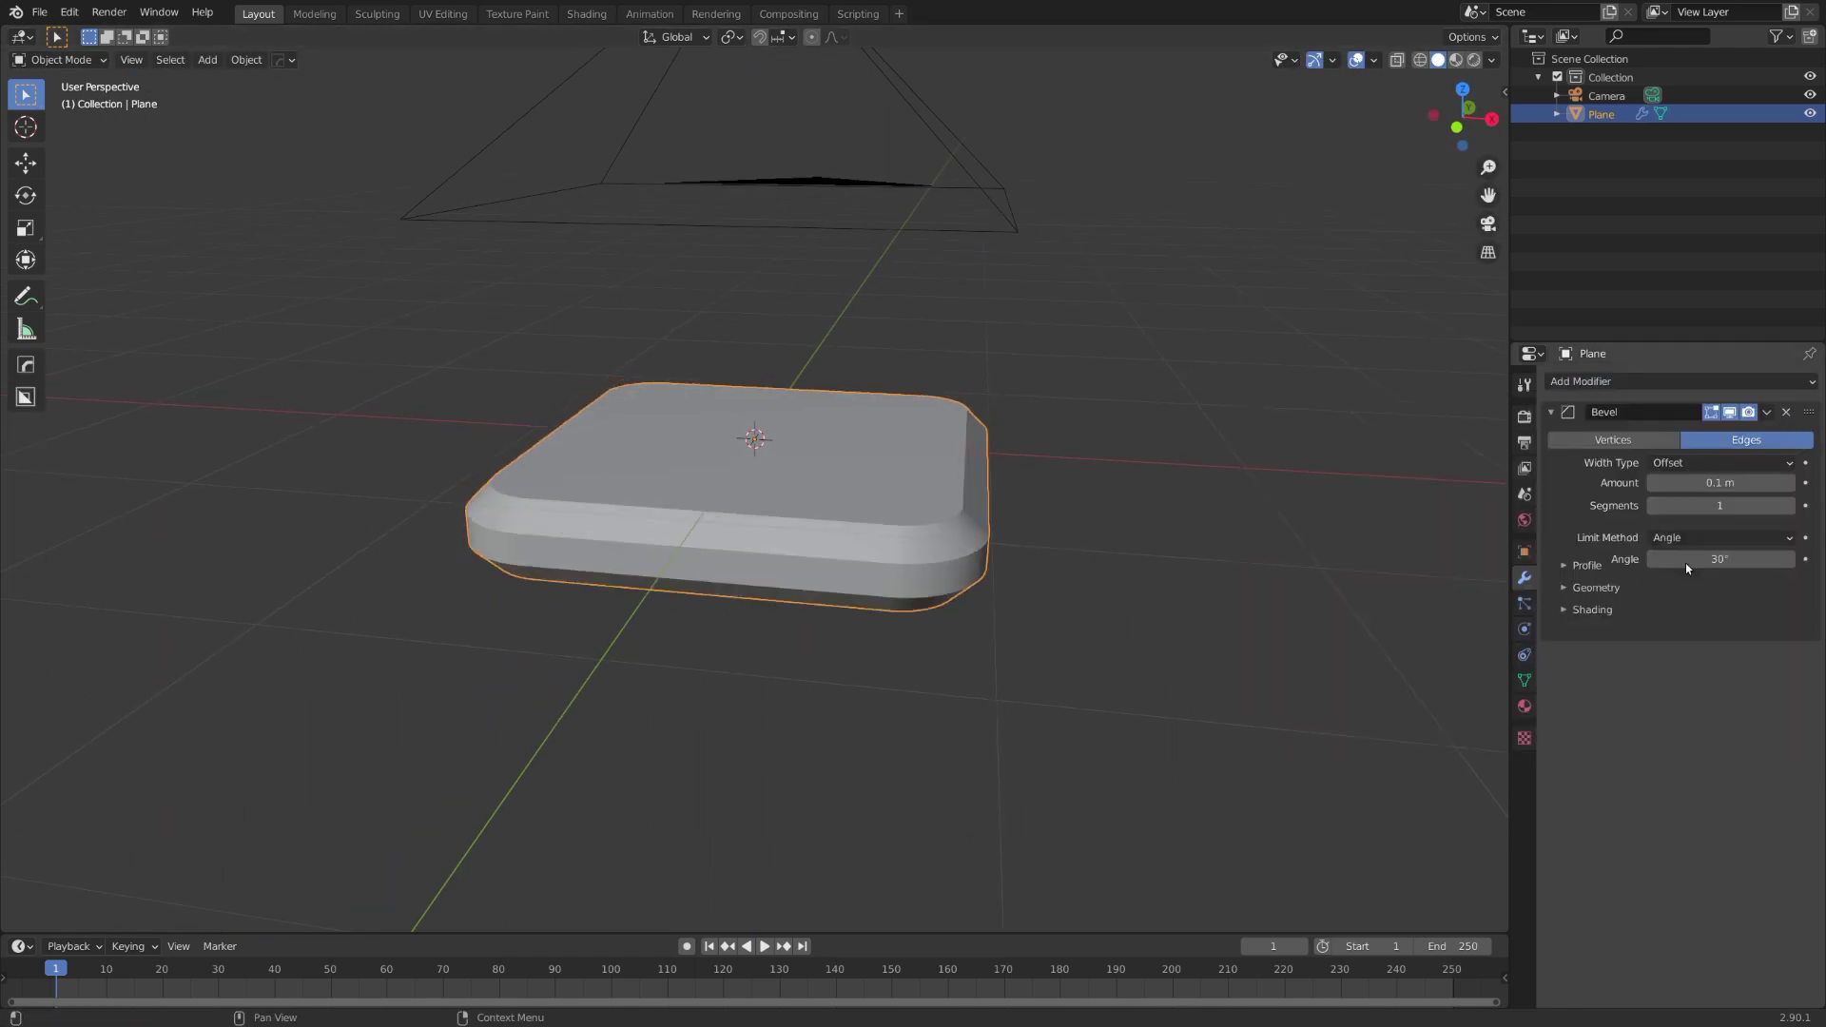
{"action": "left_click_drag", "start_coordinate": [1717, 485], "coordinate": [1760, 505]}
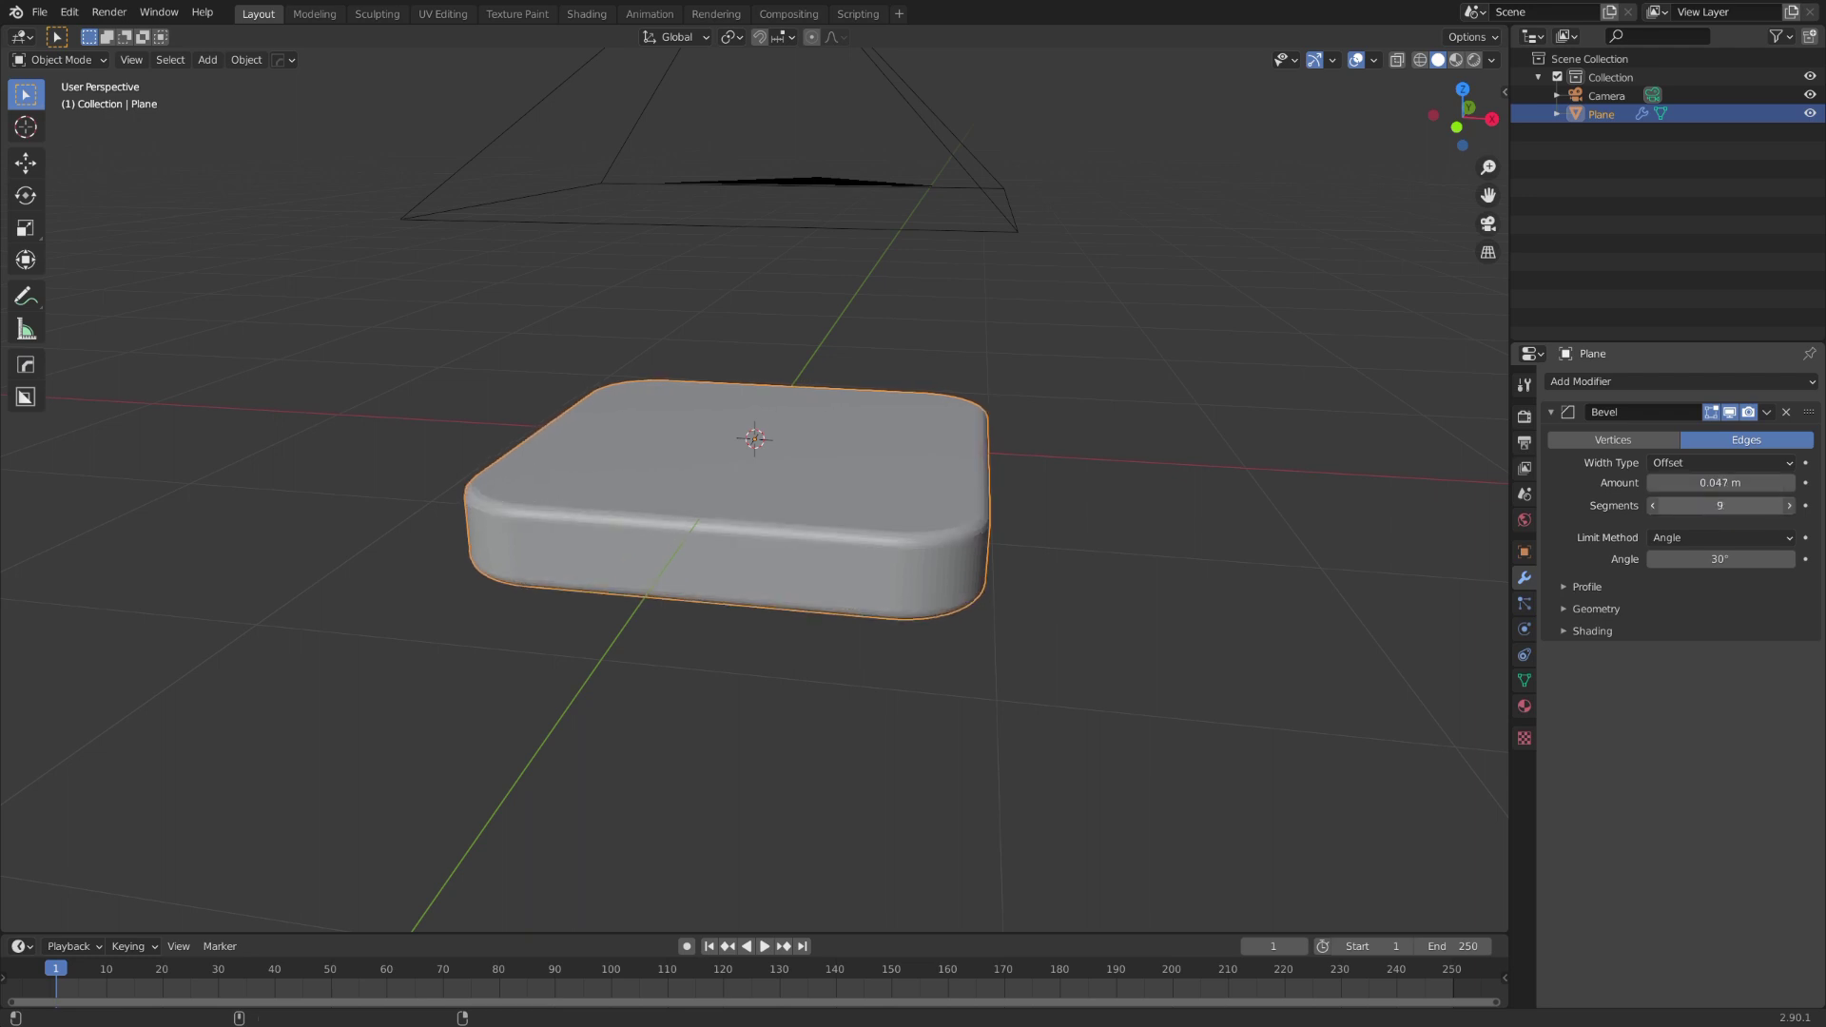
{"action": "scroll", "coordinate": [1059, 560], "scroll_direction": "up", "scroll_amount": 4}
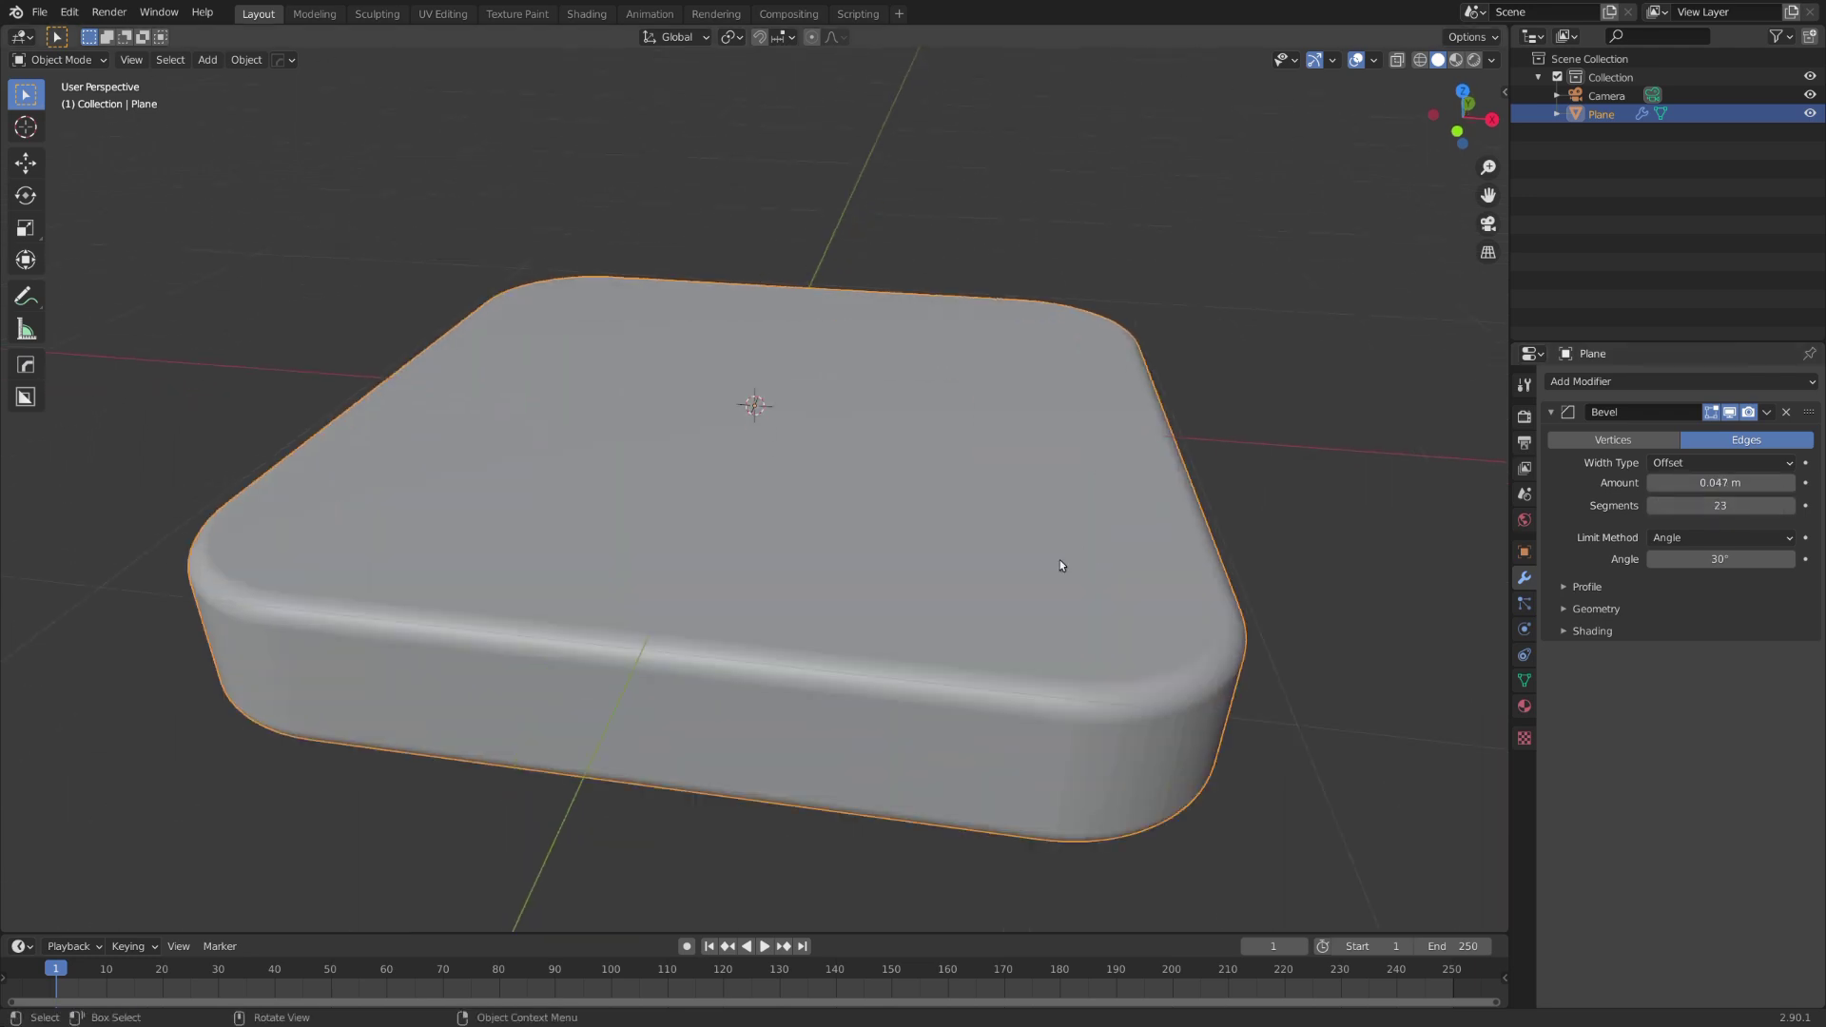
- Shade the rounded base smooth, check it through the camera and deselect it
{"action": "right_click", "coordinate": [1060, 559]}
{"action": "left_click", "coordinate": [1062, 562]}
{"action": "key", "text": "KP_0"}
{"action": "left_click", "coordinate": [1132, 566]}
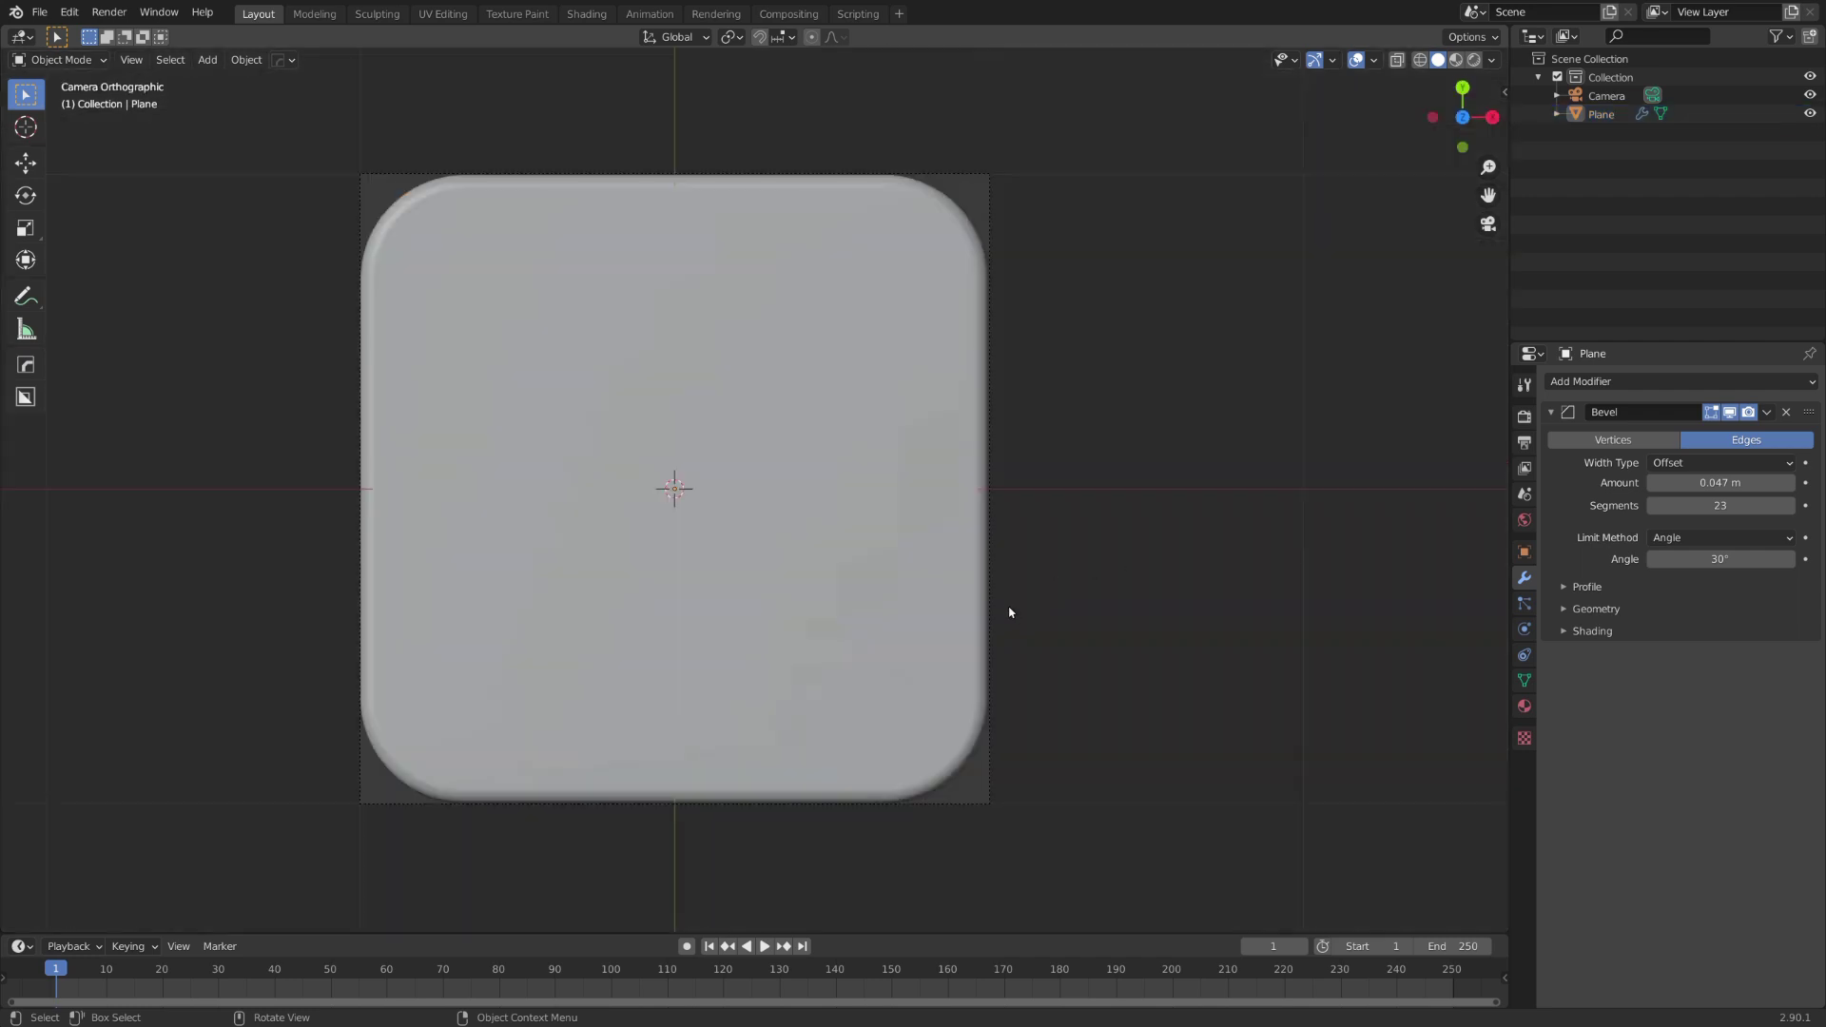
- Add a UV sphere at the centre of the rounded base
{"action": "middle_click_drag", "start_coordinate": [915, 668], "coordinate": [882, 429]}
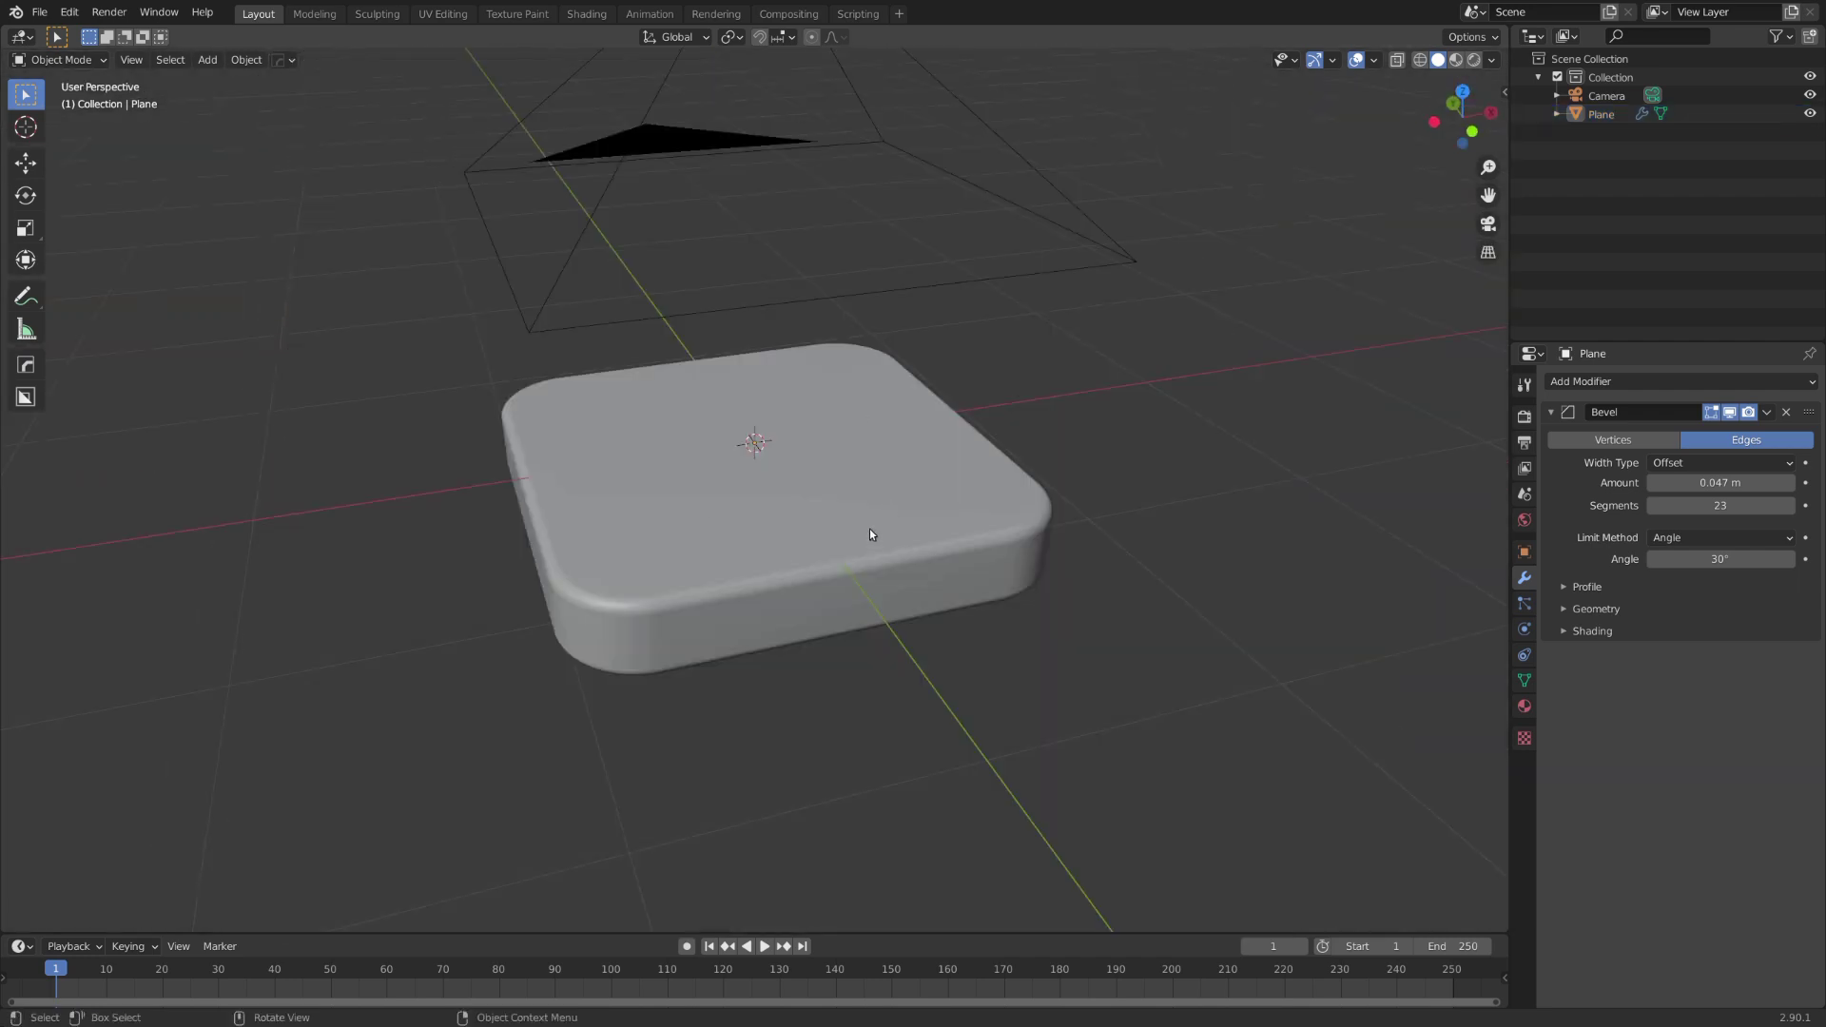
{"action": "middle_click_drag", "start_coordinate": [869, 534], "coordinate": [837, 554]}
{"action": "key", "text": "shift+a"}
{"action": "mouse_move", "coordinate": [838, 284]}
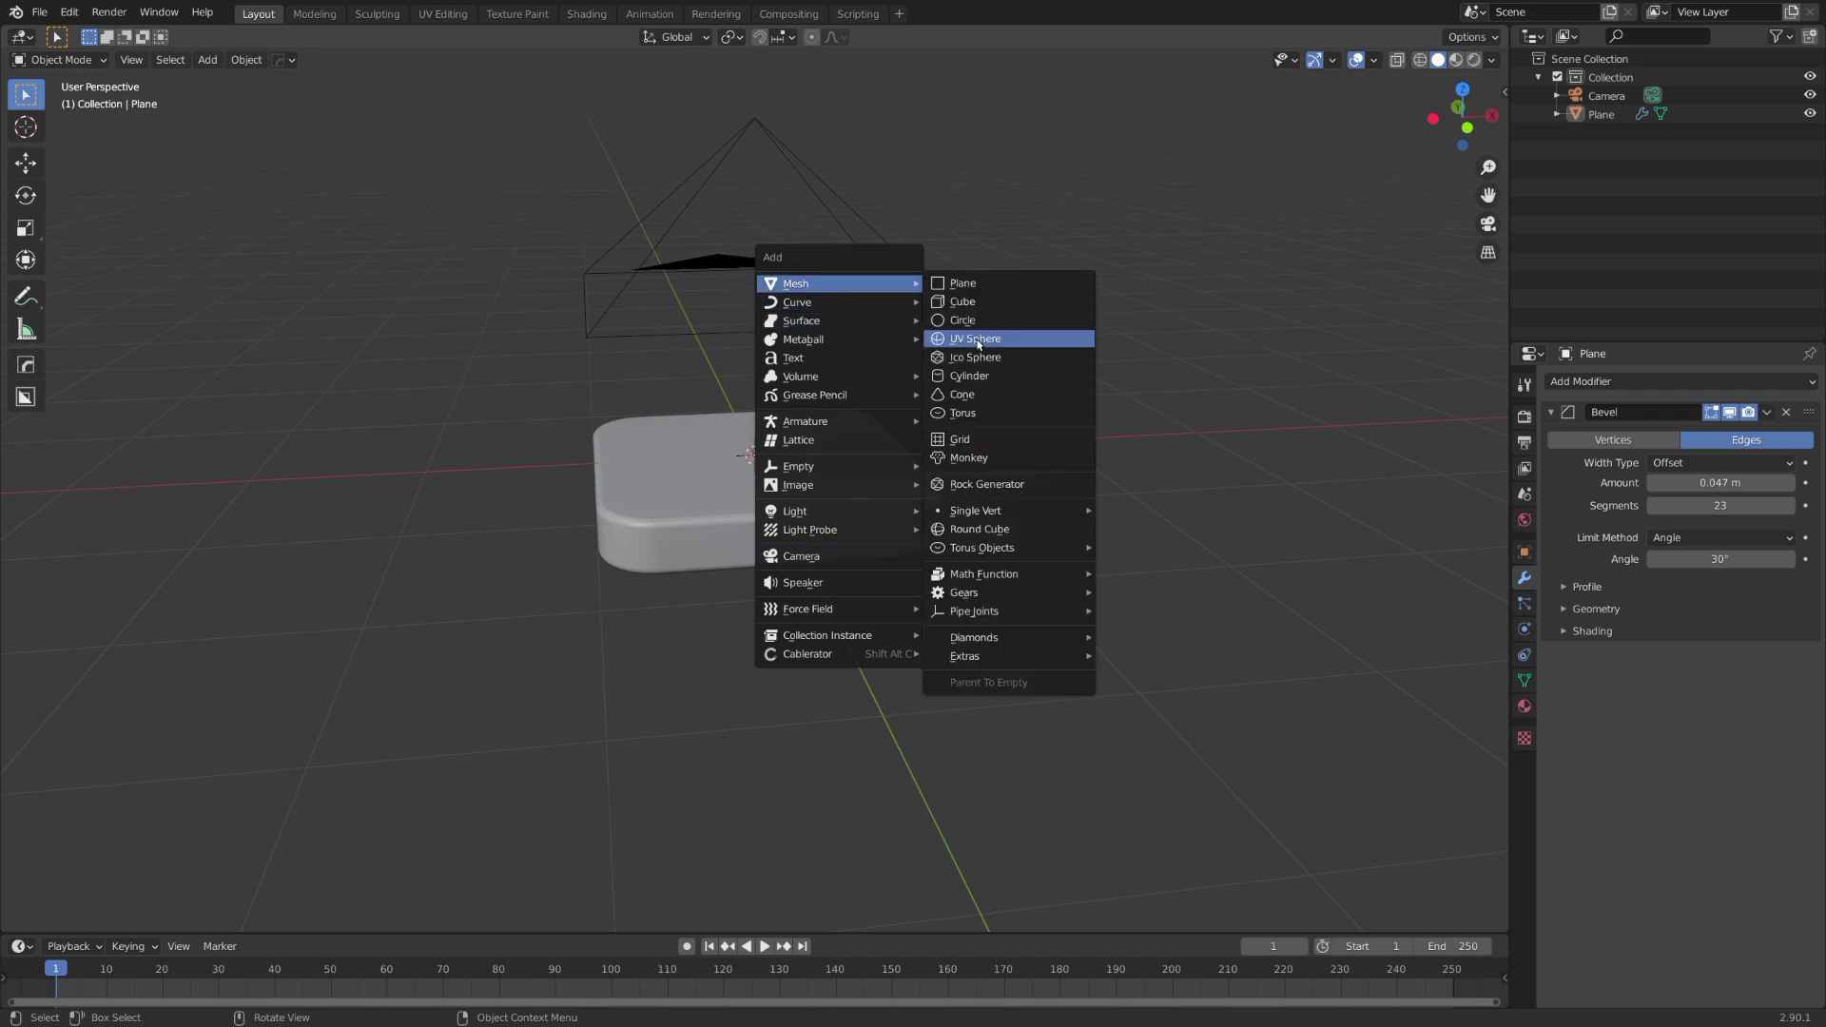
{"action": "left_click", "coordinate": [979, 339]}
{"action": "middle_click_drag", "start_coordinate": [966, 363], "coordinate": [1060, 505]}
- Rotate the sphere about the X axis so its poles face sideways, and raise it above the base
{"action": "key", "text": "r"}
{"action": "key", "text": "x"}
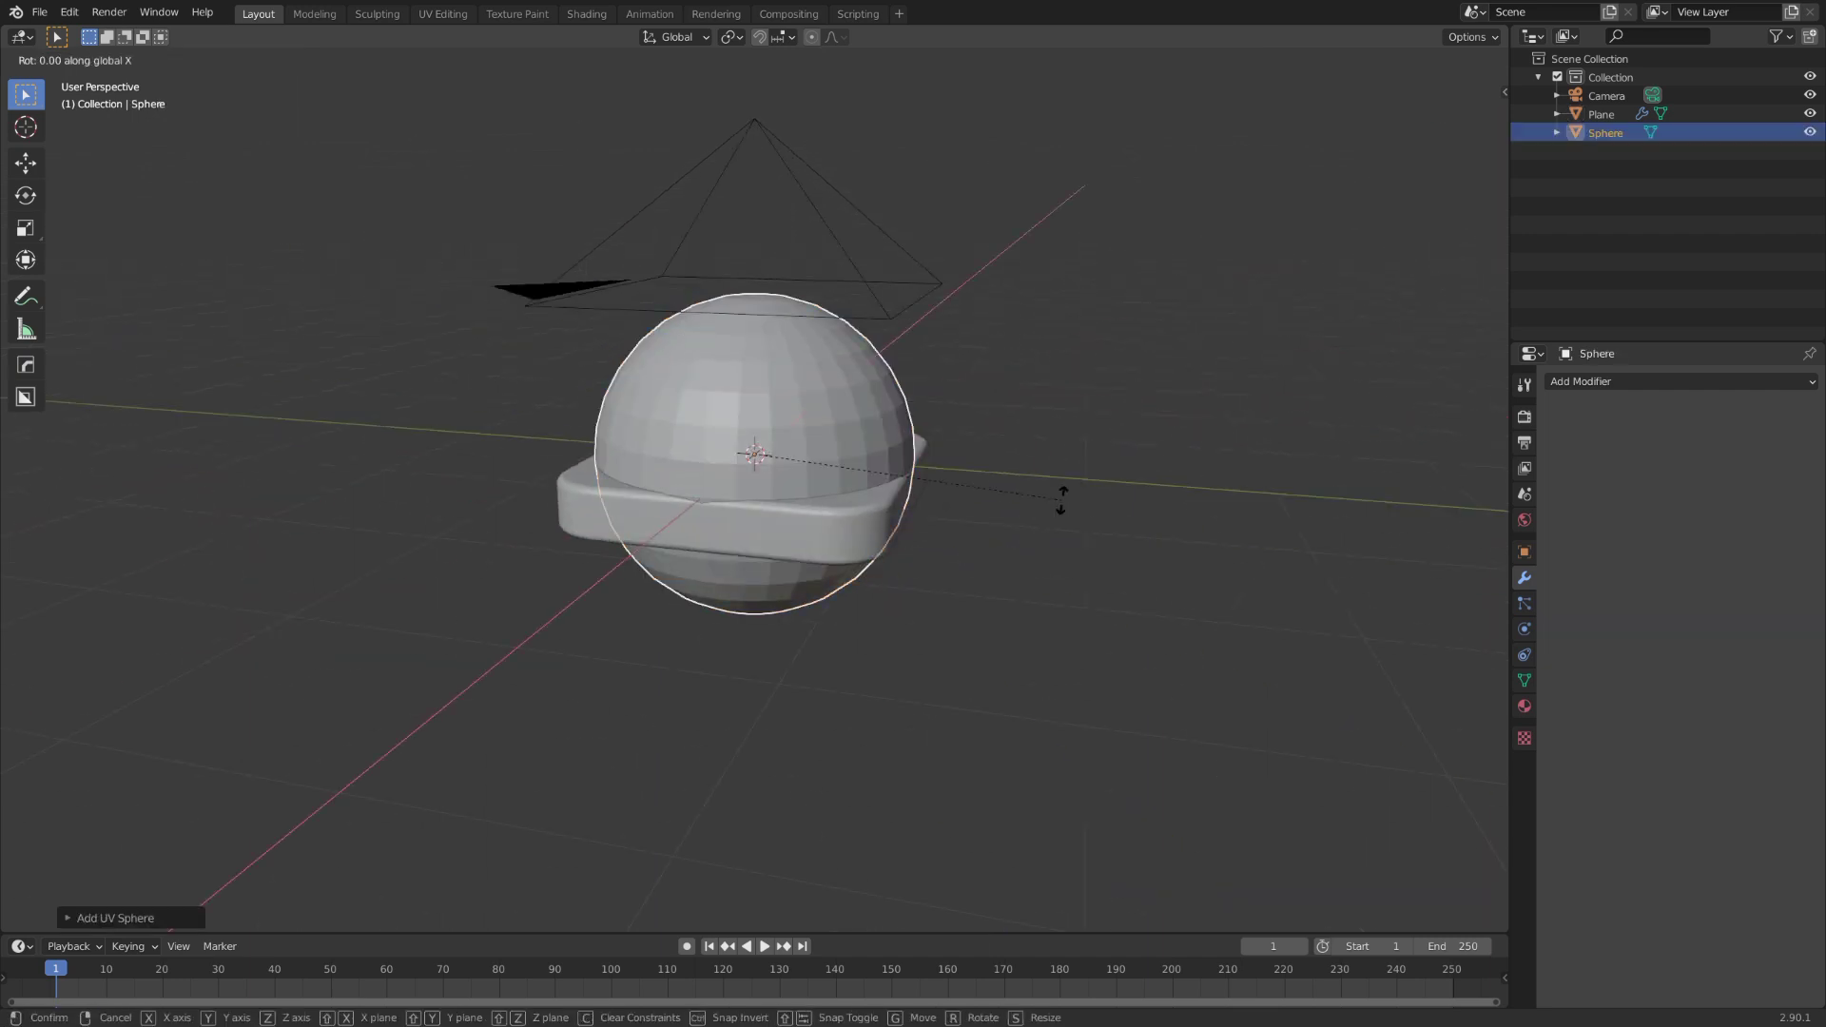
{"action": "key", "text": "Escape"}
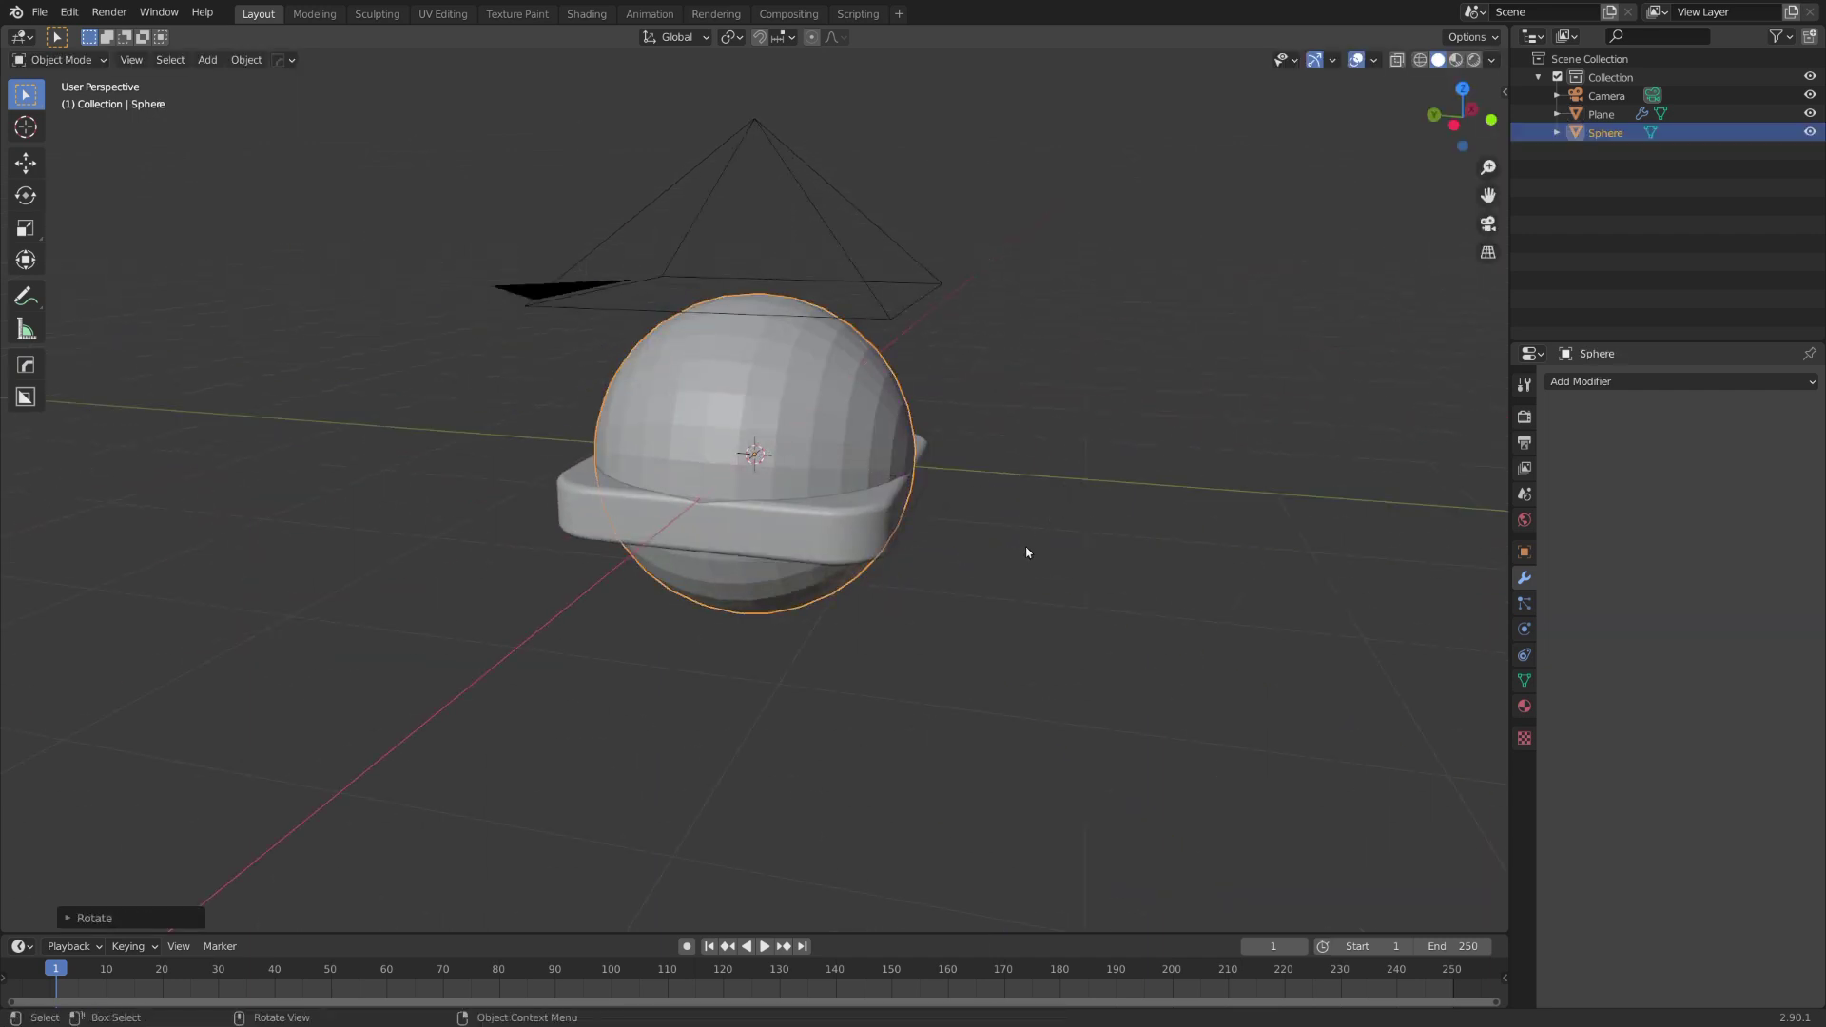
{"action": "scroll", "coordinate": [829, 479], "scroll_direction": "up", "scroll_amount": 6}
{"action": "middle_click_drag", "start_coordinate": [834, 474], "coordinate": [917, 479]}
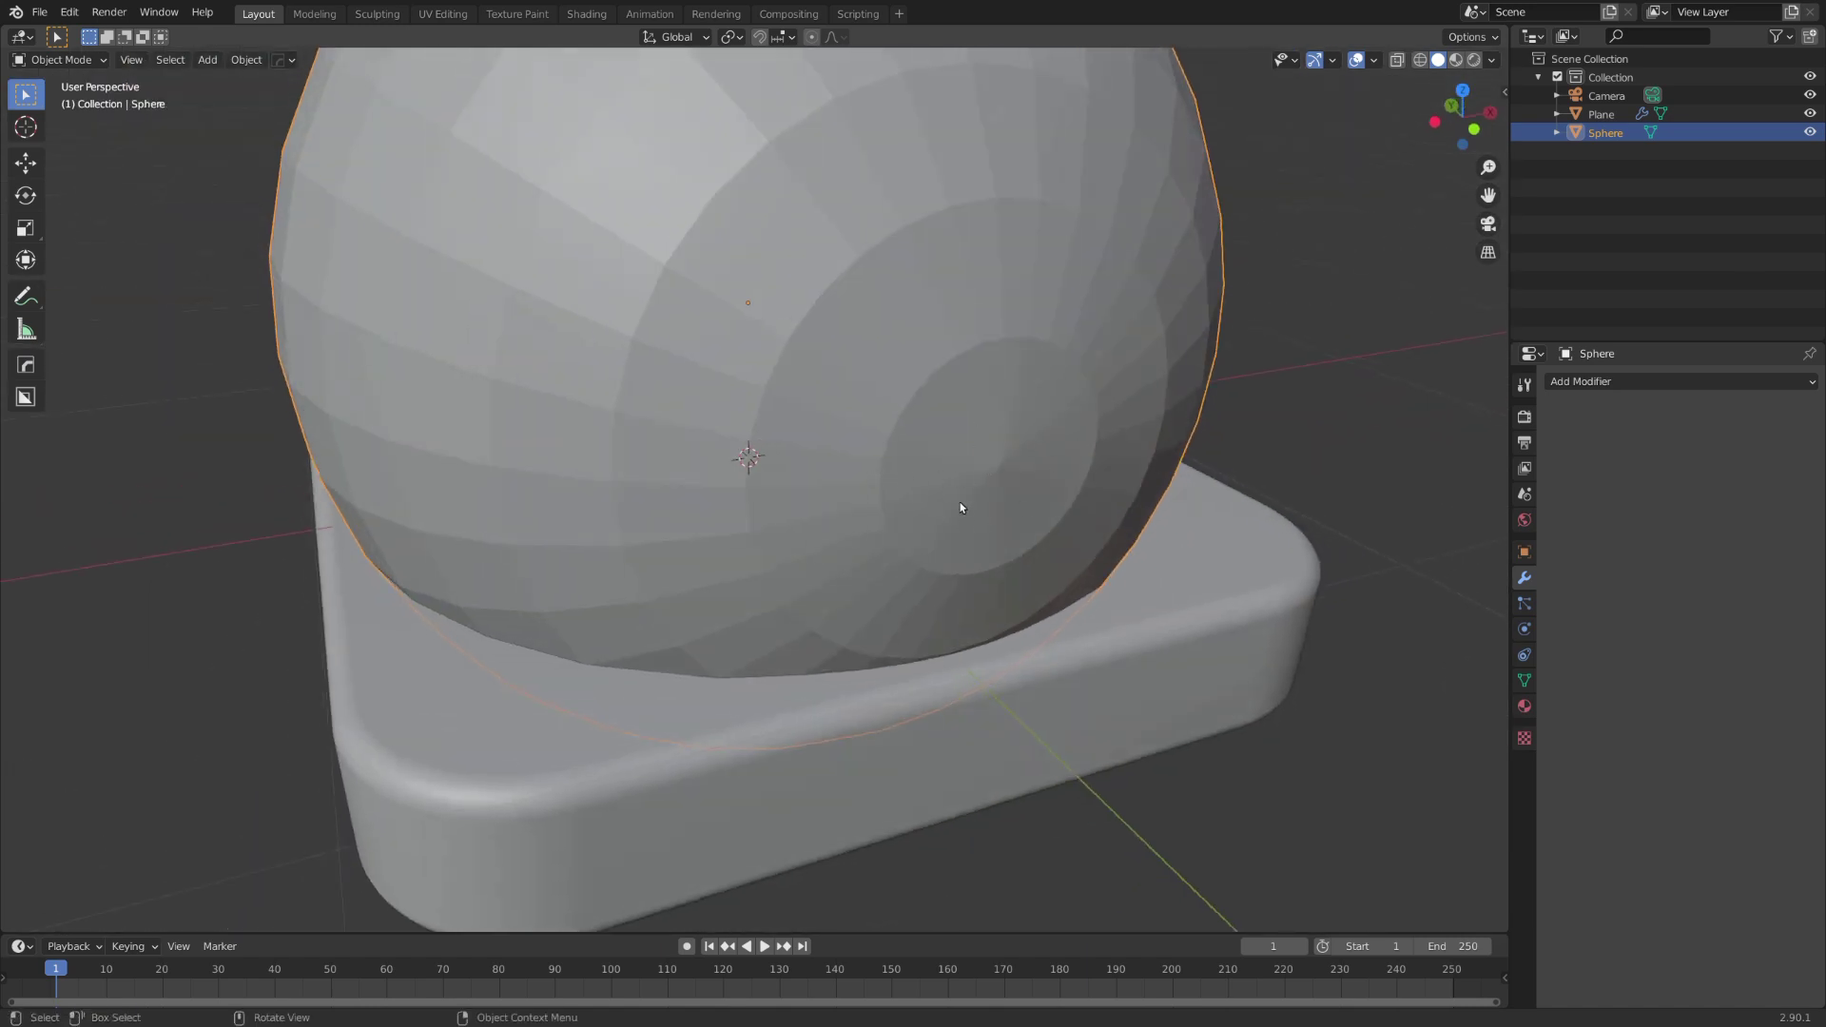
{"action": "scroll", "coordinate": [960, 507], "scroll_direction": "down", "scroll_amount": 8}
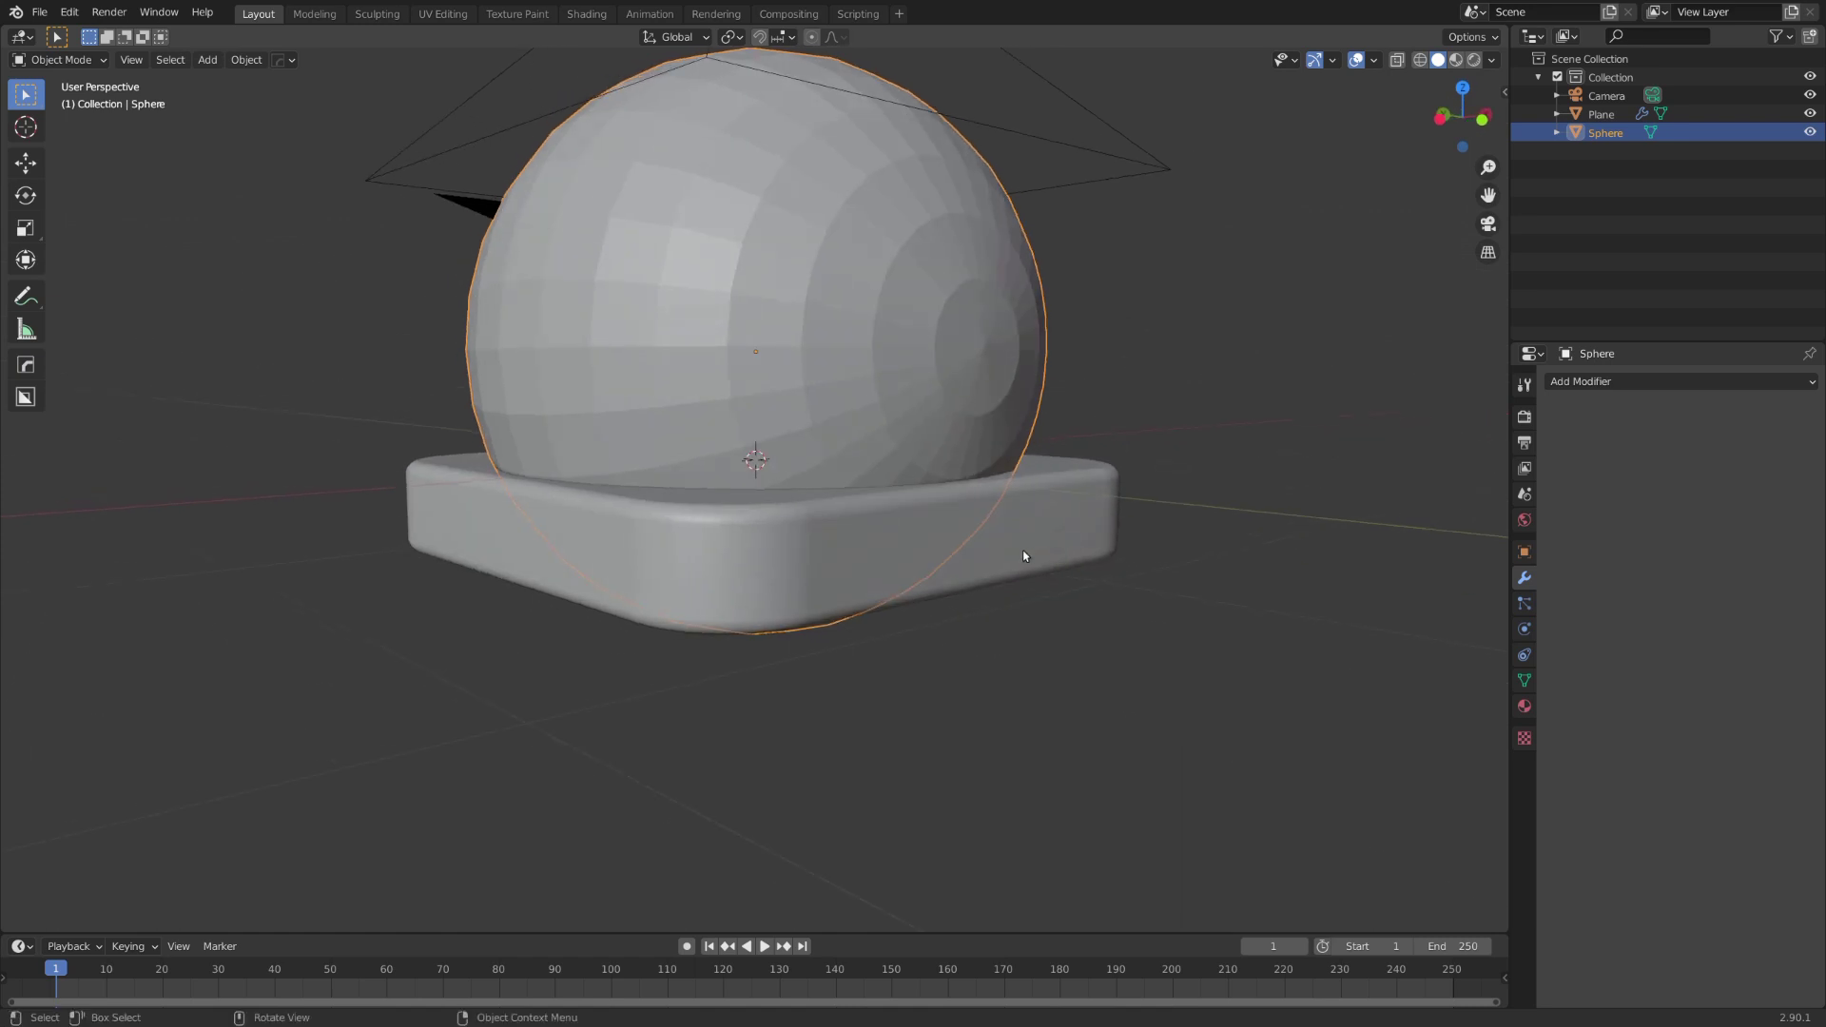
- Flatten the sphere into a thin disc by scaling it along Z
{"action": "key", "text": "s"}
{"action": "key", "text": "z"}
{"action": "left_click", "coordinate": [885, 417]}
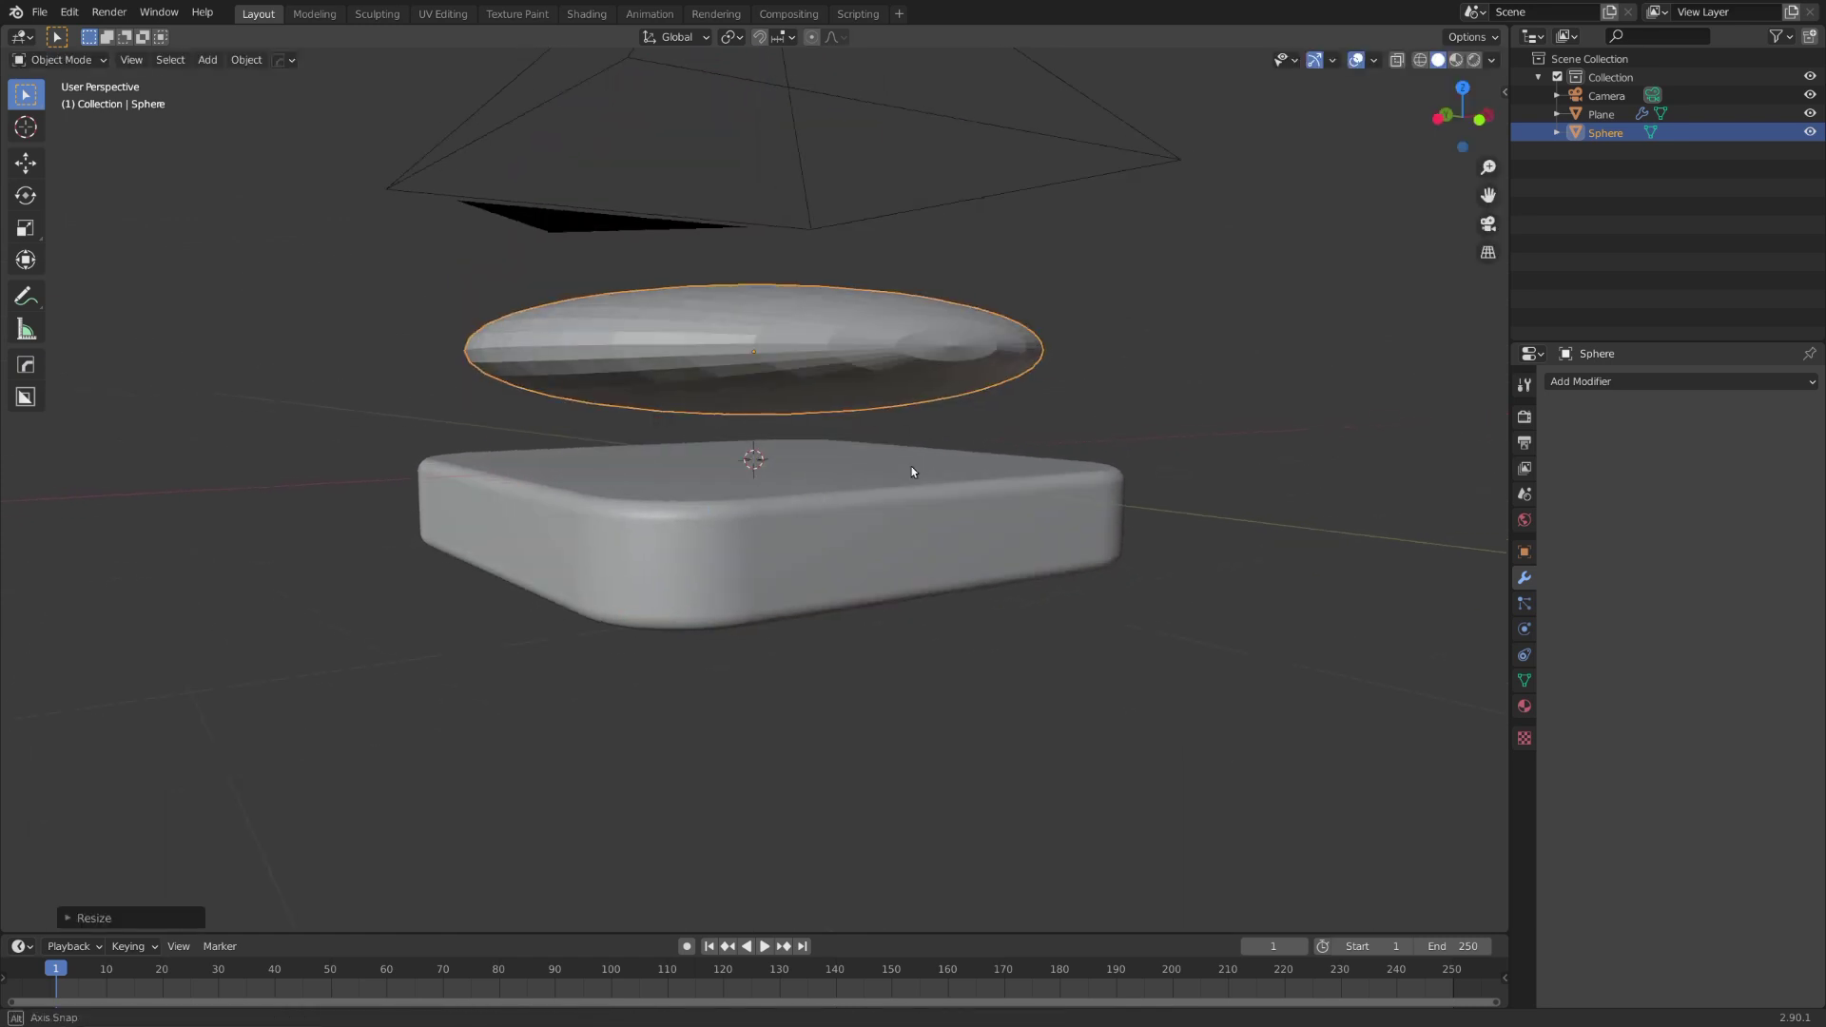
- Lower the flattened sphere along Z in the front view until its underside dips into the top of the base
{"action": "key", "text": "KP_1"}
{"action": "key", "text": "g"}
{"action": "key", "text": "z"}
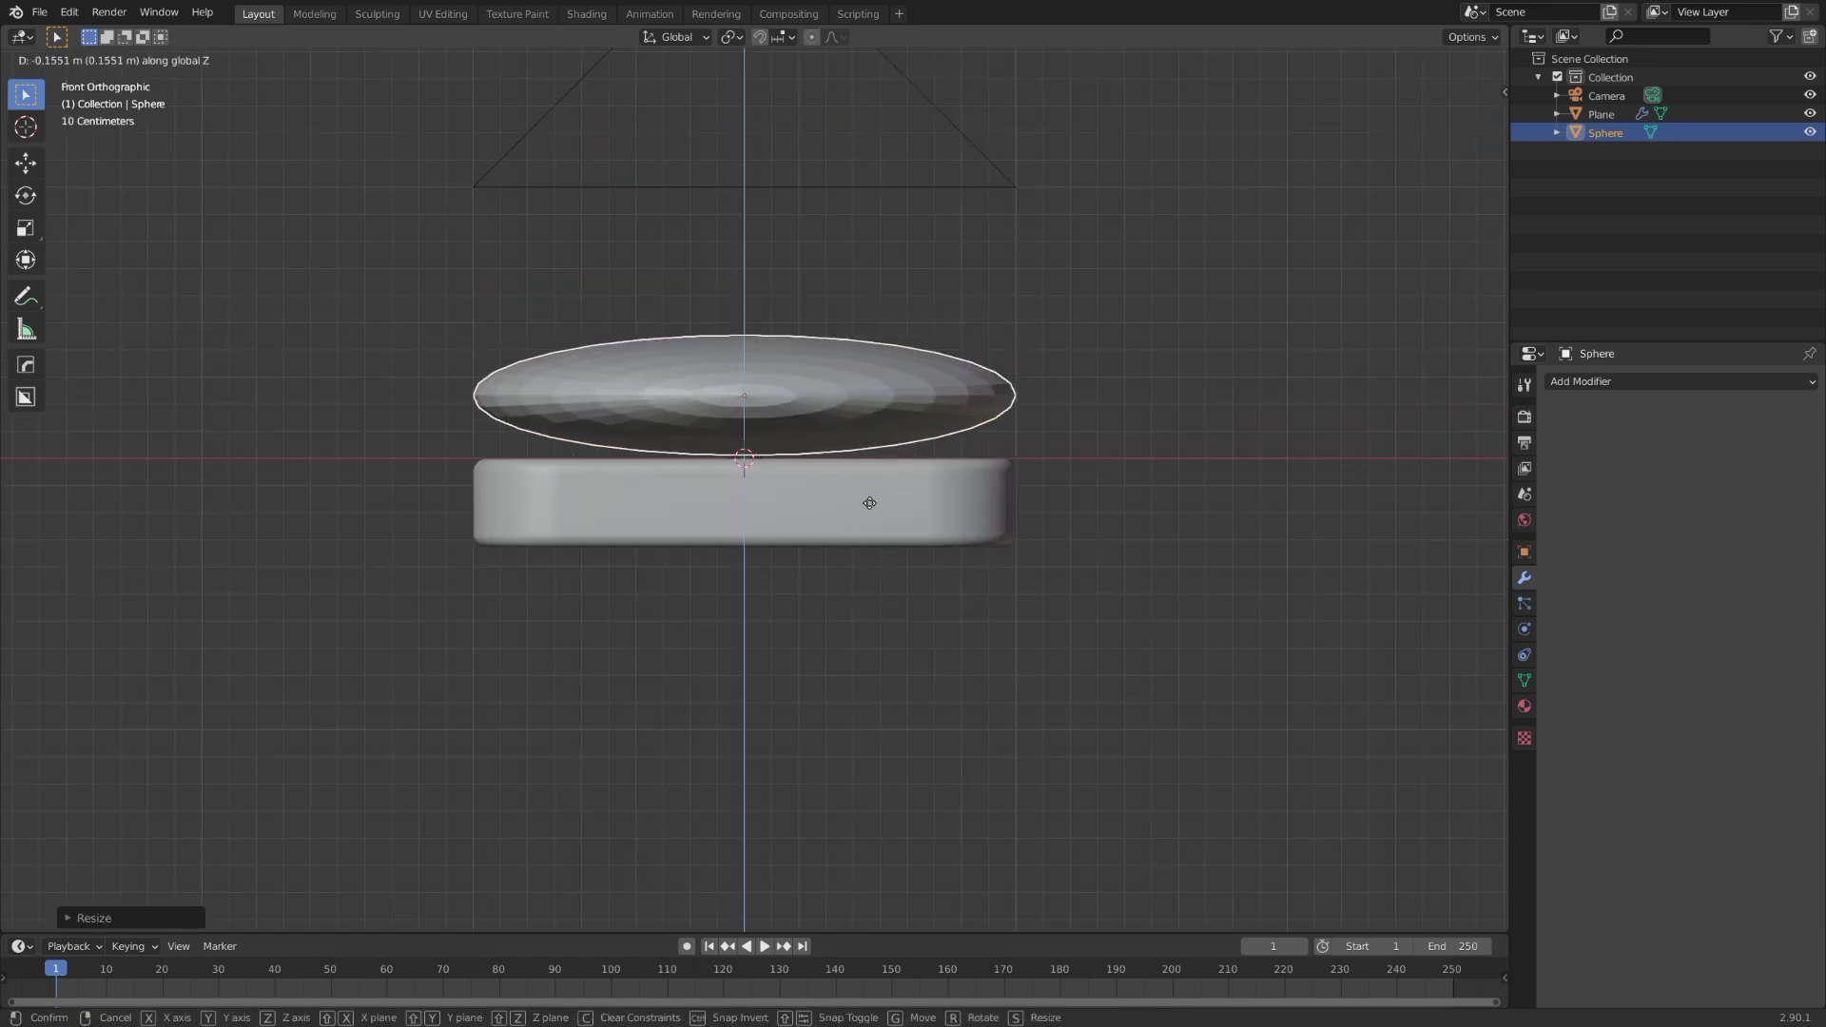
{"action": "left_click", "coordinate": [1001, 544]}
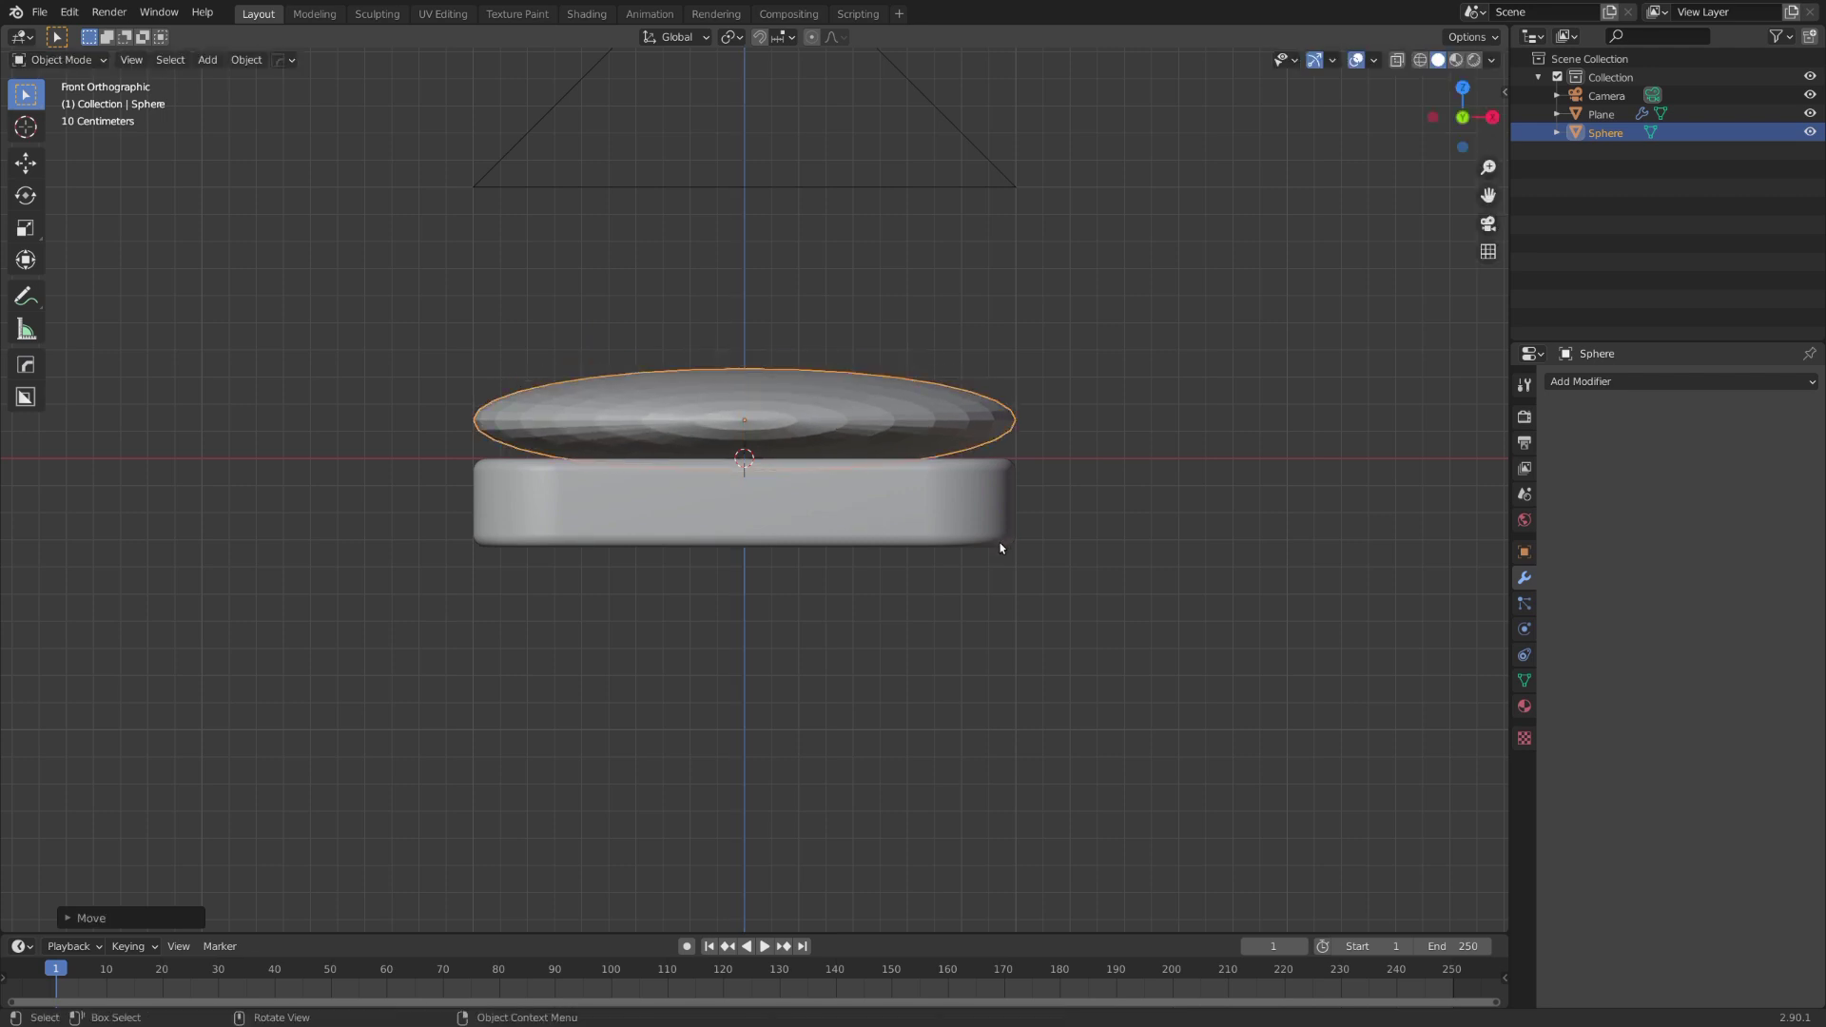
- Subdivide the flattened sphere with viewport and render levels of 3, and shade it smooth
{"action": "key", "text": "ctrl"}
{"action": "key", "text": "ctrl+3"}
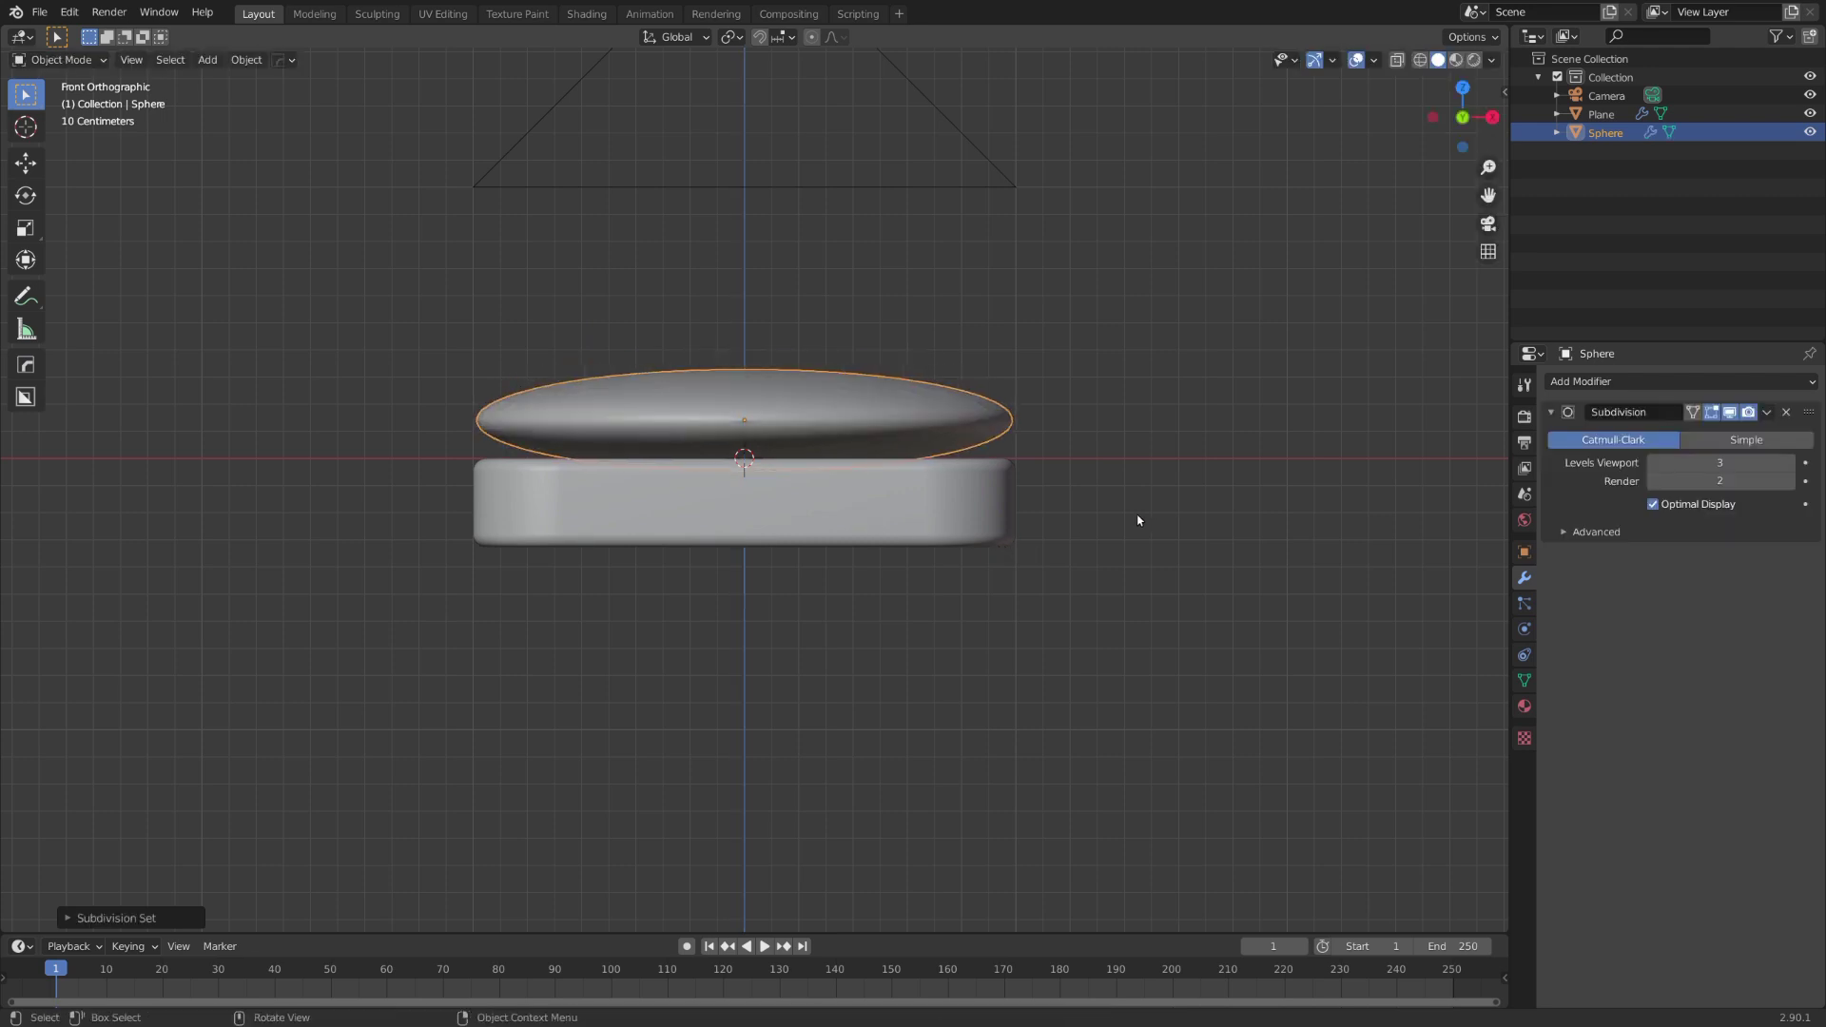
{"action": "middle_click_drag", "start_coordinate": [932, 459], "coordinate": [1003, 511]}
{"action": "scroll", "coordinate": [1001, 511], "scroll_direction": "up", "scroll_amount": 3}
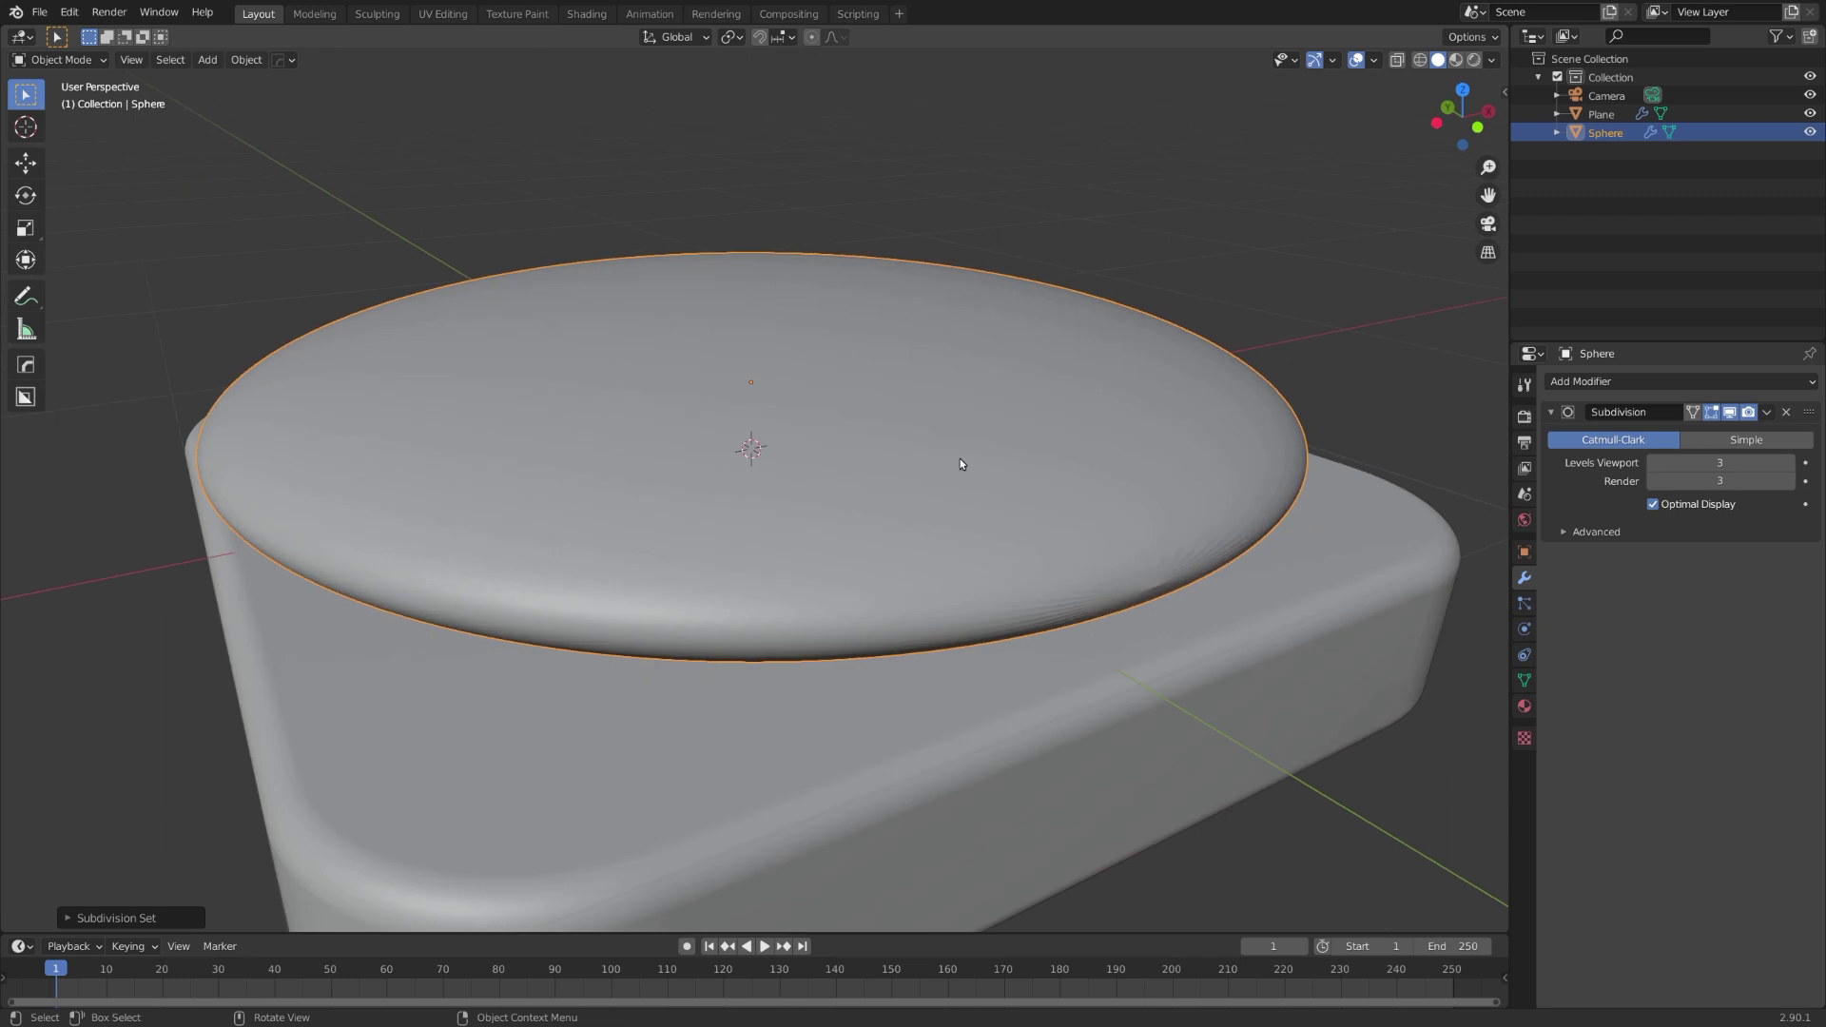
{"action": "right_click", "coordinate": [961, 462]}
{"action": "left_click", "coordinate": [959, 461]}
{"action": "scroll", "coordinate": [991, 505], "scroll_direction": "down", "scroll_amount": 5}
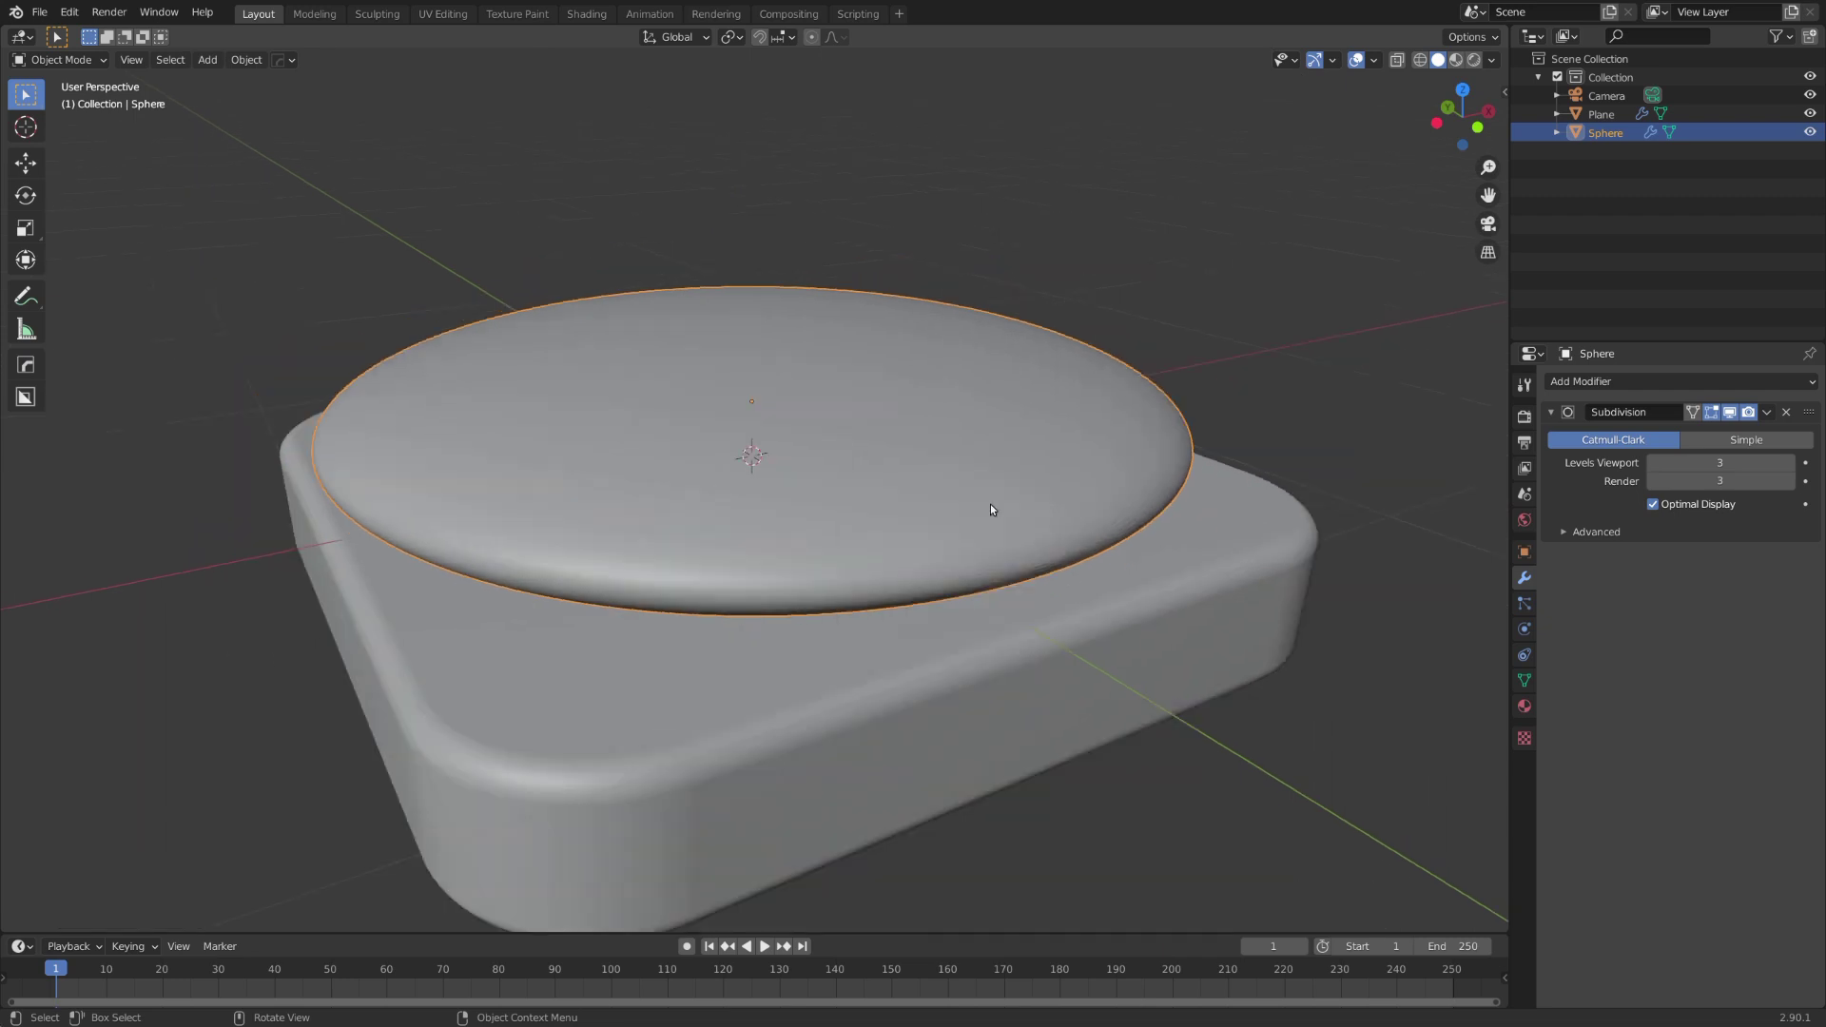
- Hide the sphere and cut its shape out of the base with a Difference Boolean modifier targeting Sphere
{"action": "key", "text": "h"}
{"action": "left_click", "coordinate": [930, 538]}
{"action": "left_click", "coordinate": [1582, 382]}
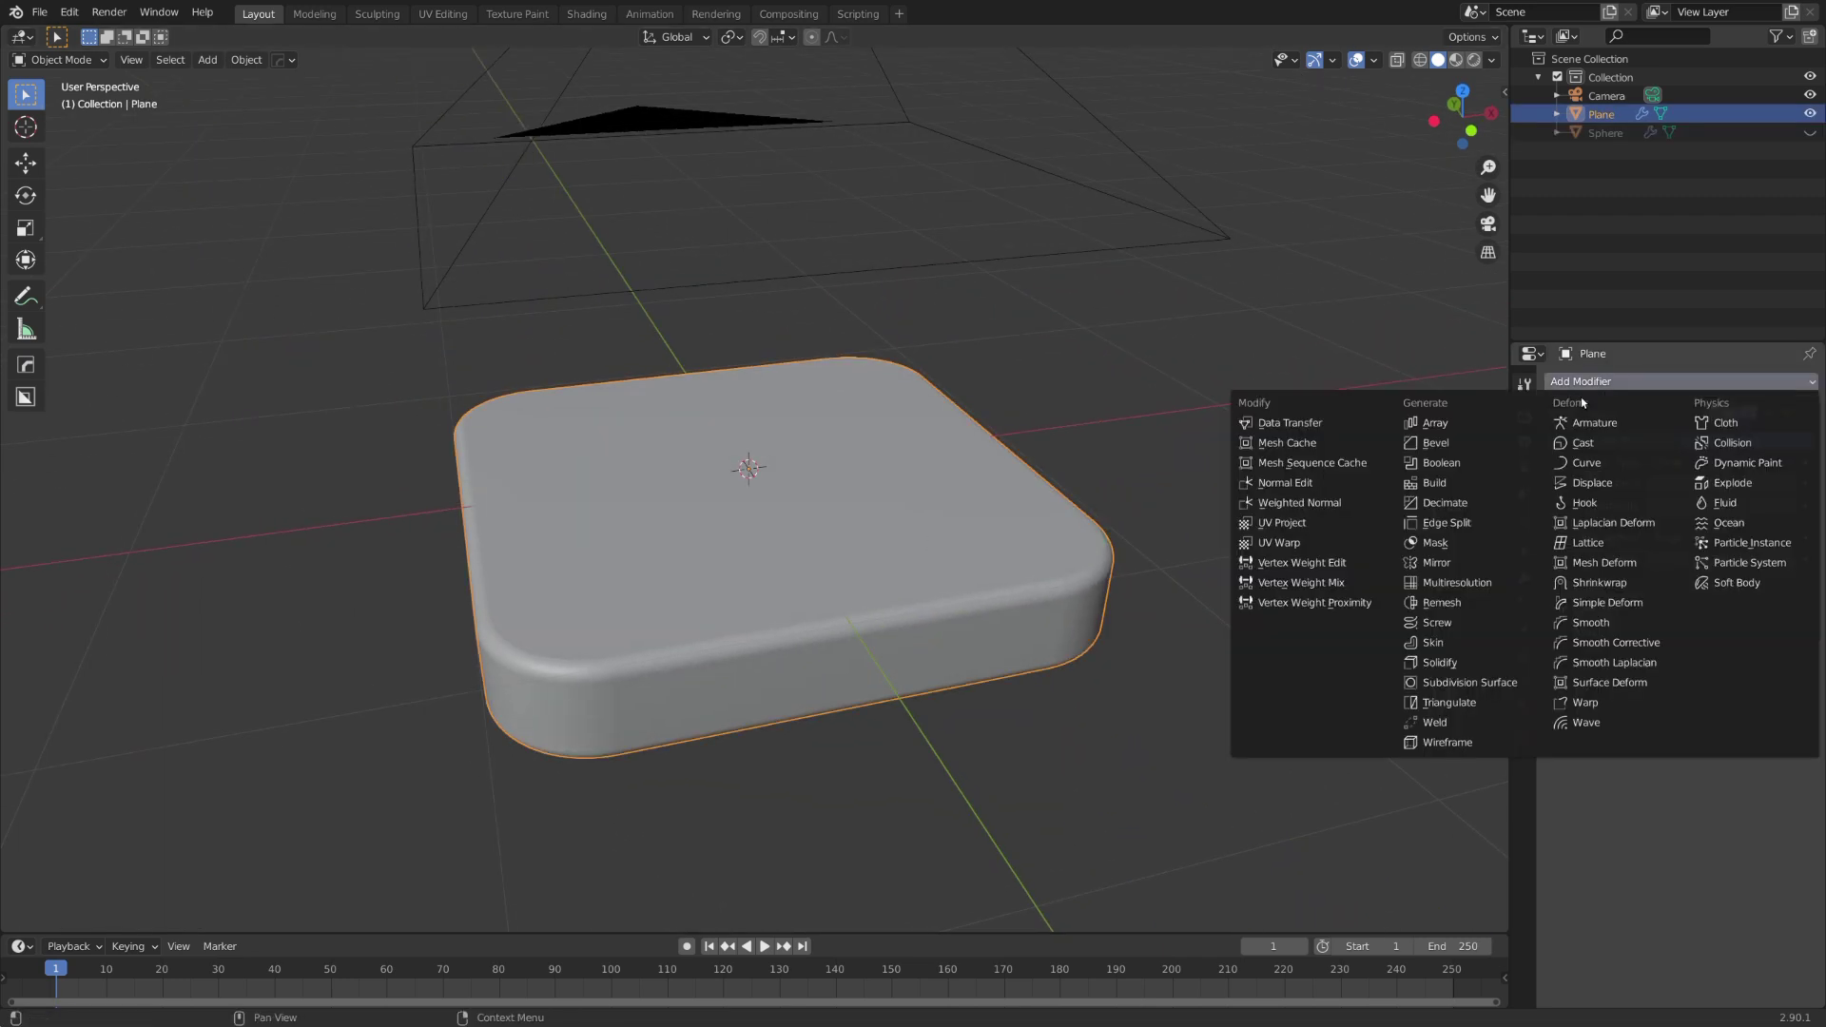
{"action": "left_click", "coordinate": [1446, 463]}
{"action": "left_click", "coordinate": [1696, 706]}
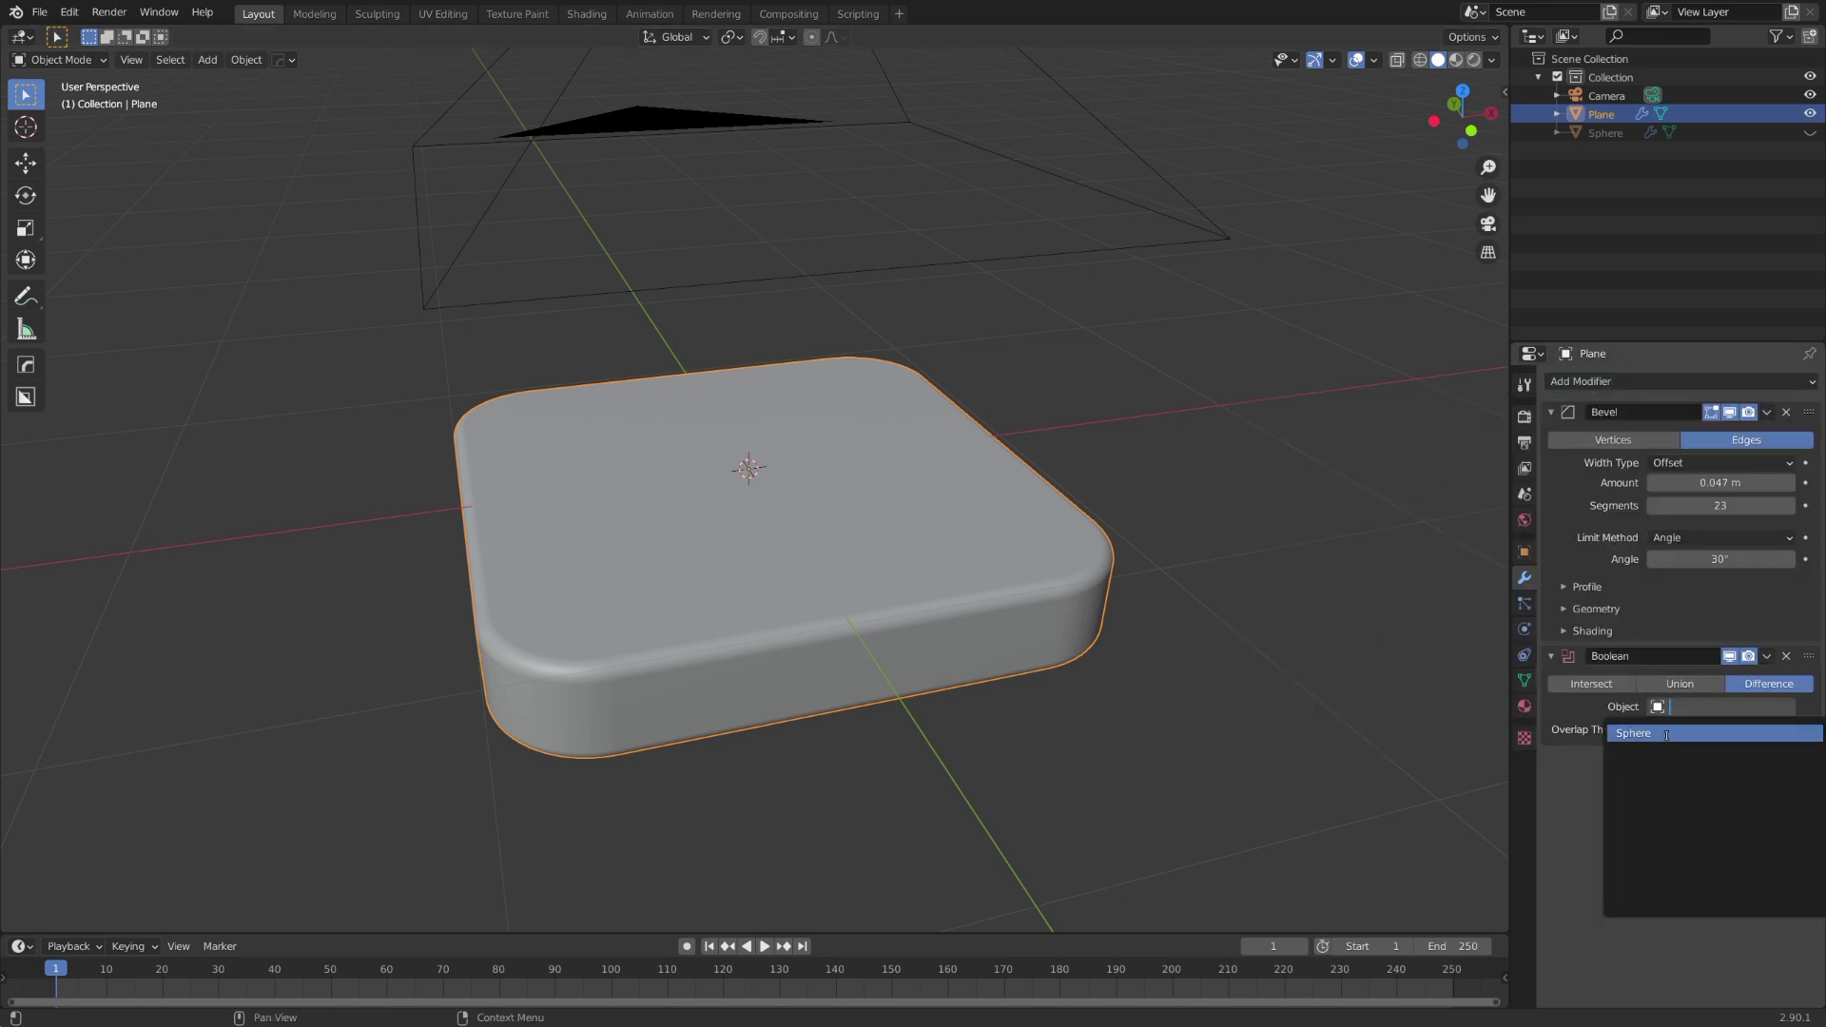
{"action": "left_click", "coordinate": [1682, 733]}
{"action": "middle_click_drag", "start_coordinate": [1227, 693], "coordinate": [1173, 688]}
- Enable Auto Smooth at 30° in the base's normals settings, check the dish through the camera and deselect the base
{"action": "left_click", "coordinate": [1559, 695]}
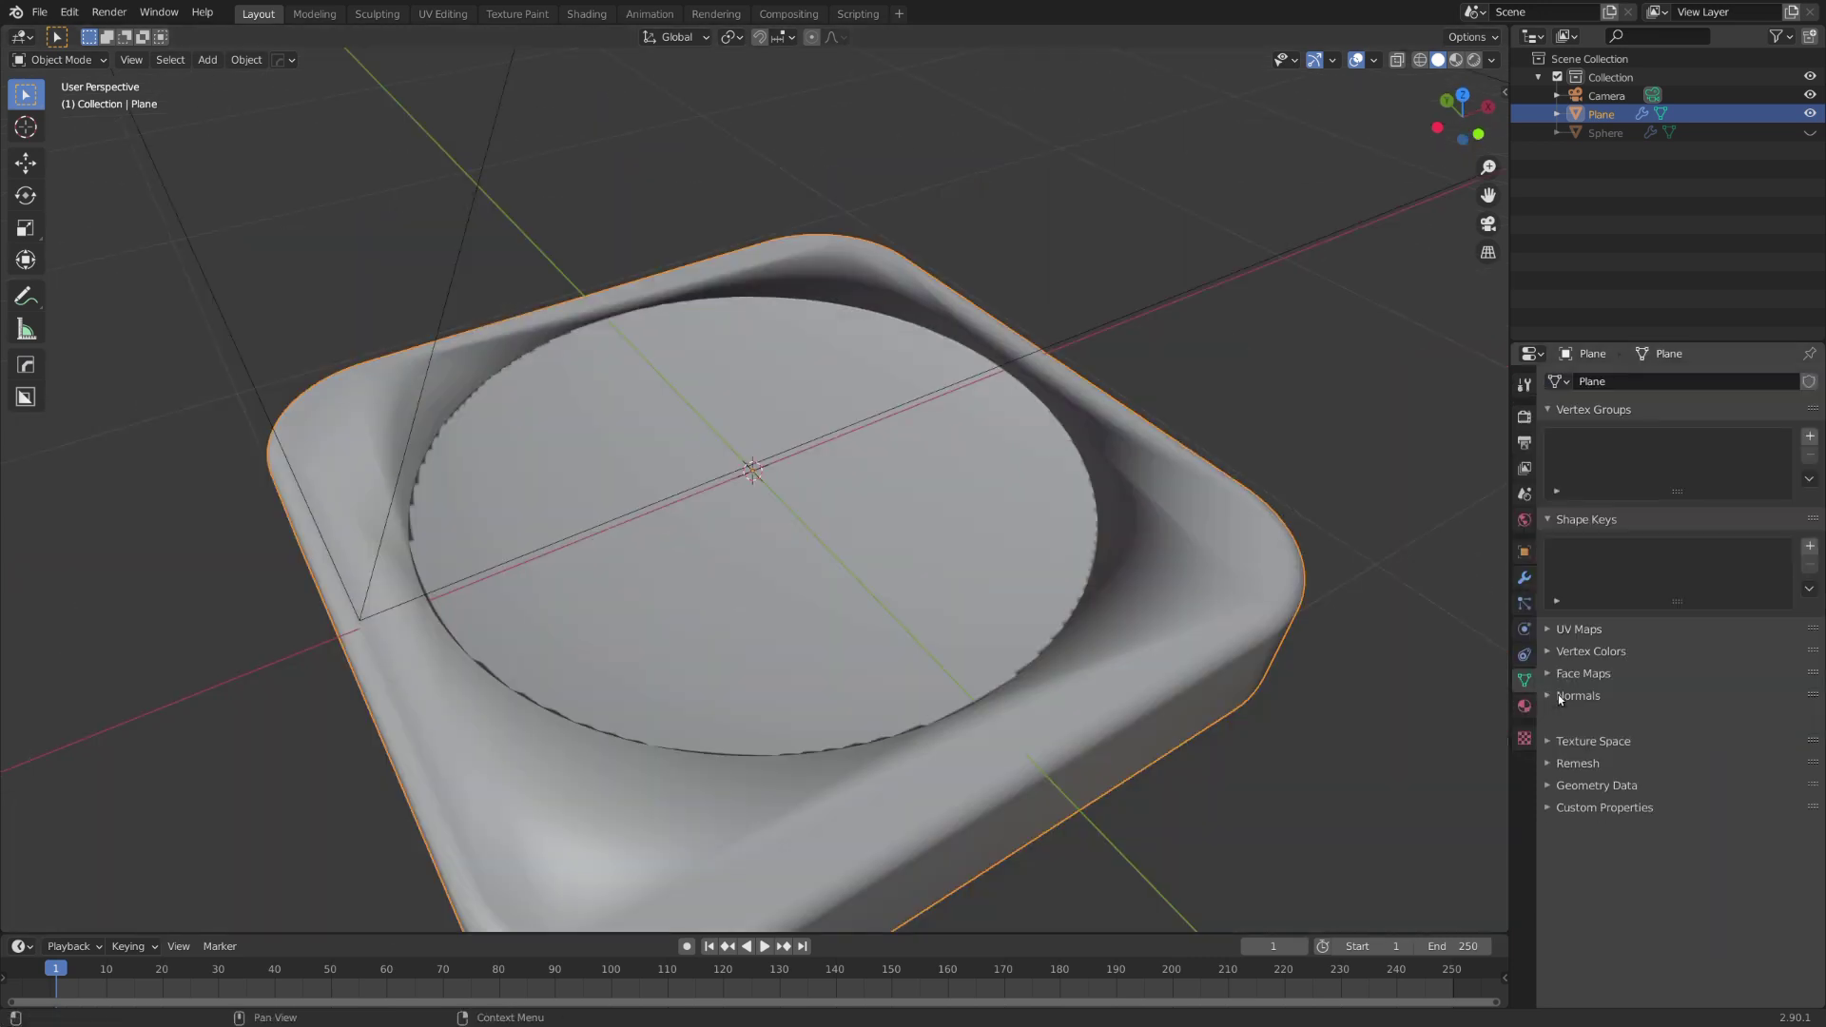
{"action": "middle_click_drag", "start_coordinate": [1193, 636], "coordinate": [1047, 614]}
{"action": "left_click", "coordinate": [1579, 697]}
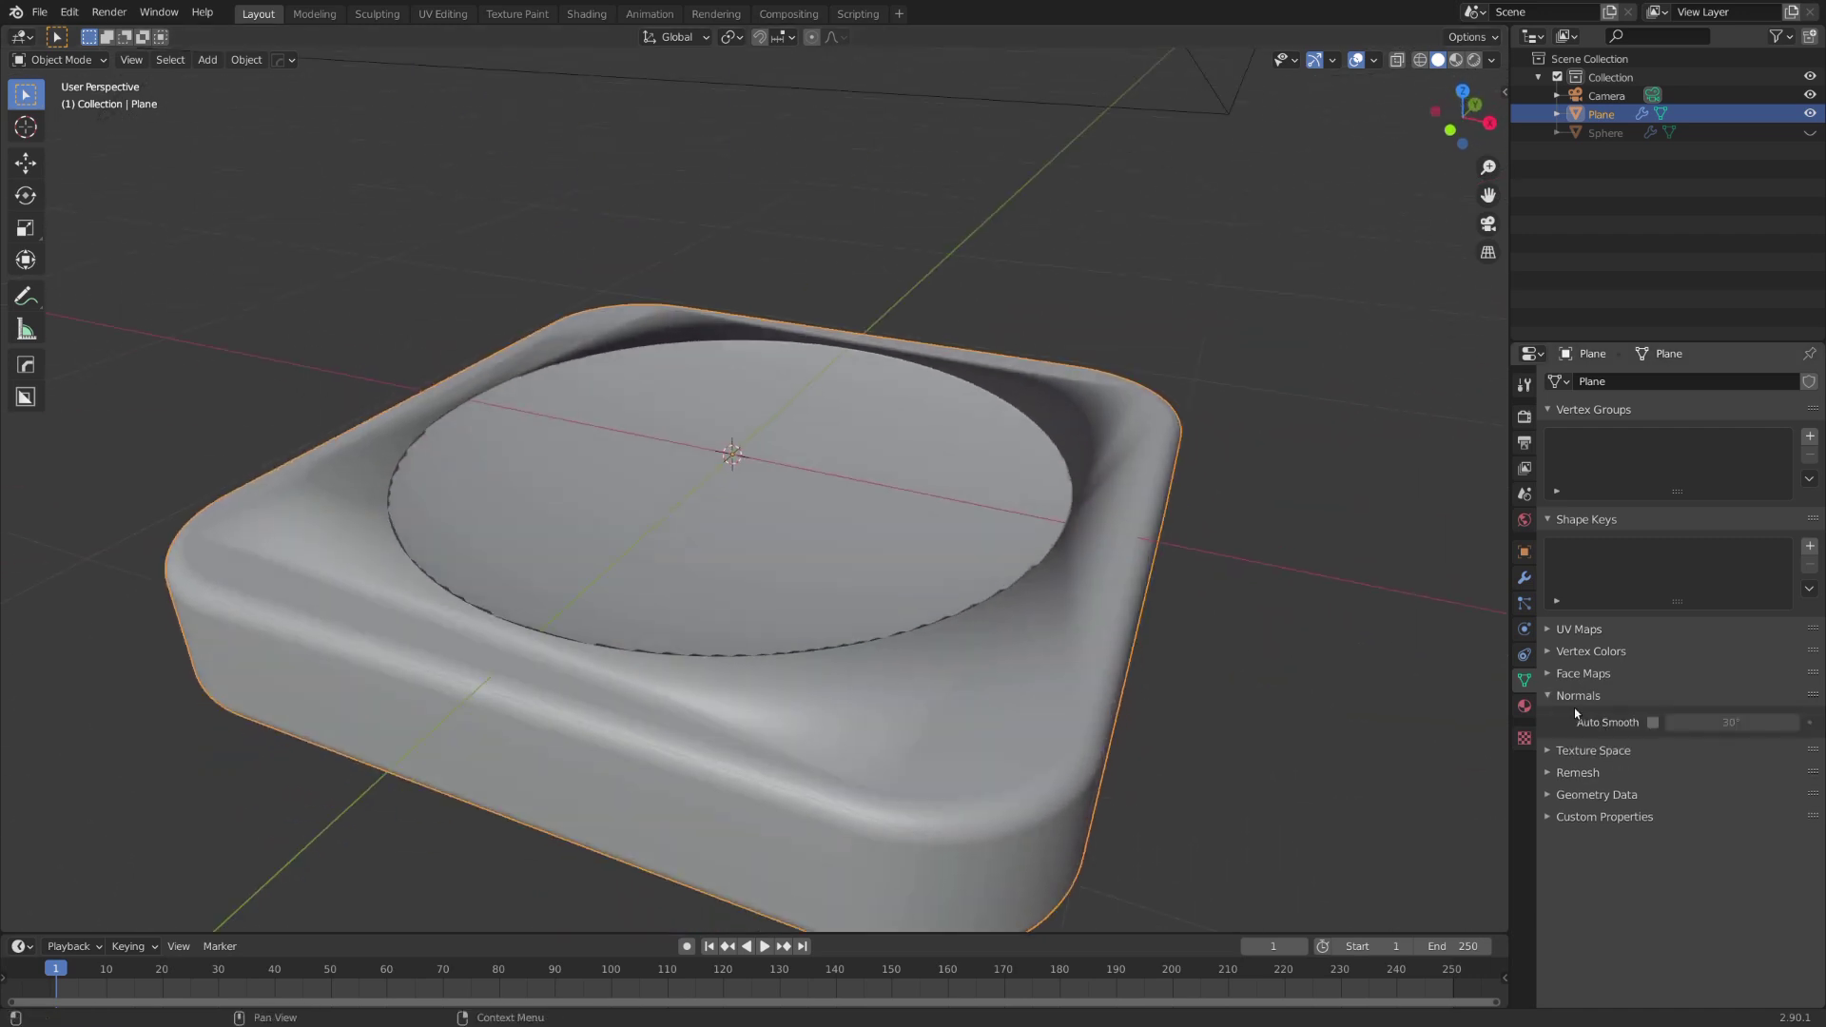
{"action": "left_click", "coordinate": [1653, 722]}
{"action": "middle_click_drag", "start_coordinate": [1187, 644], "coordinate": [1139, 594], "text": "shift"}
{"action": "scroll", "coordinate": [1106, 649], "scroll_direction": "up", "scroll_amount": 4}
{"action": "scroll", "coordinate": [1138, 598], "scroll_direction": "down", "scroll_amount": 4}
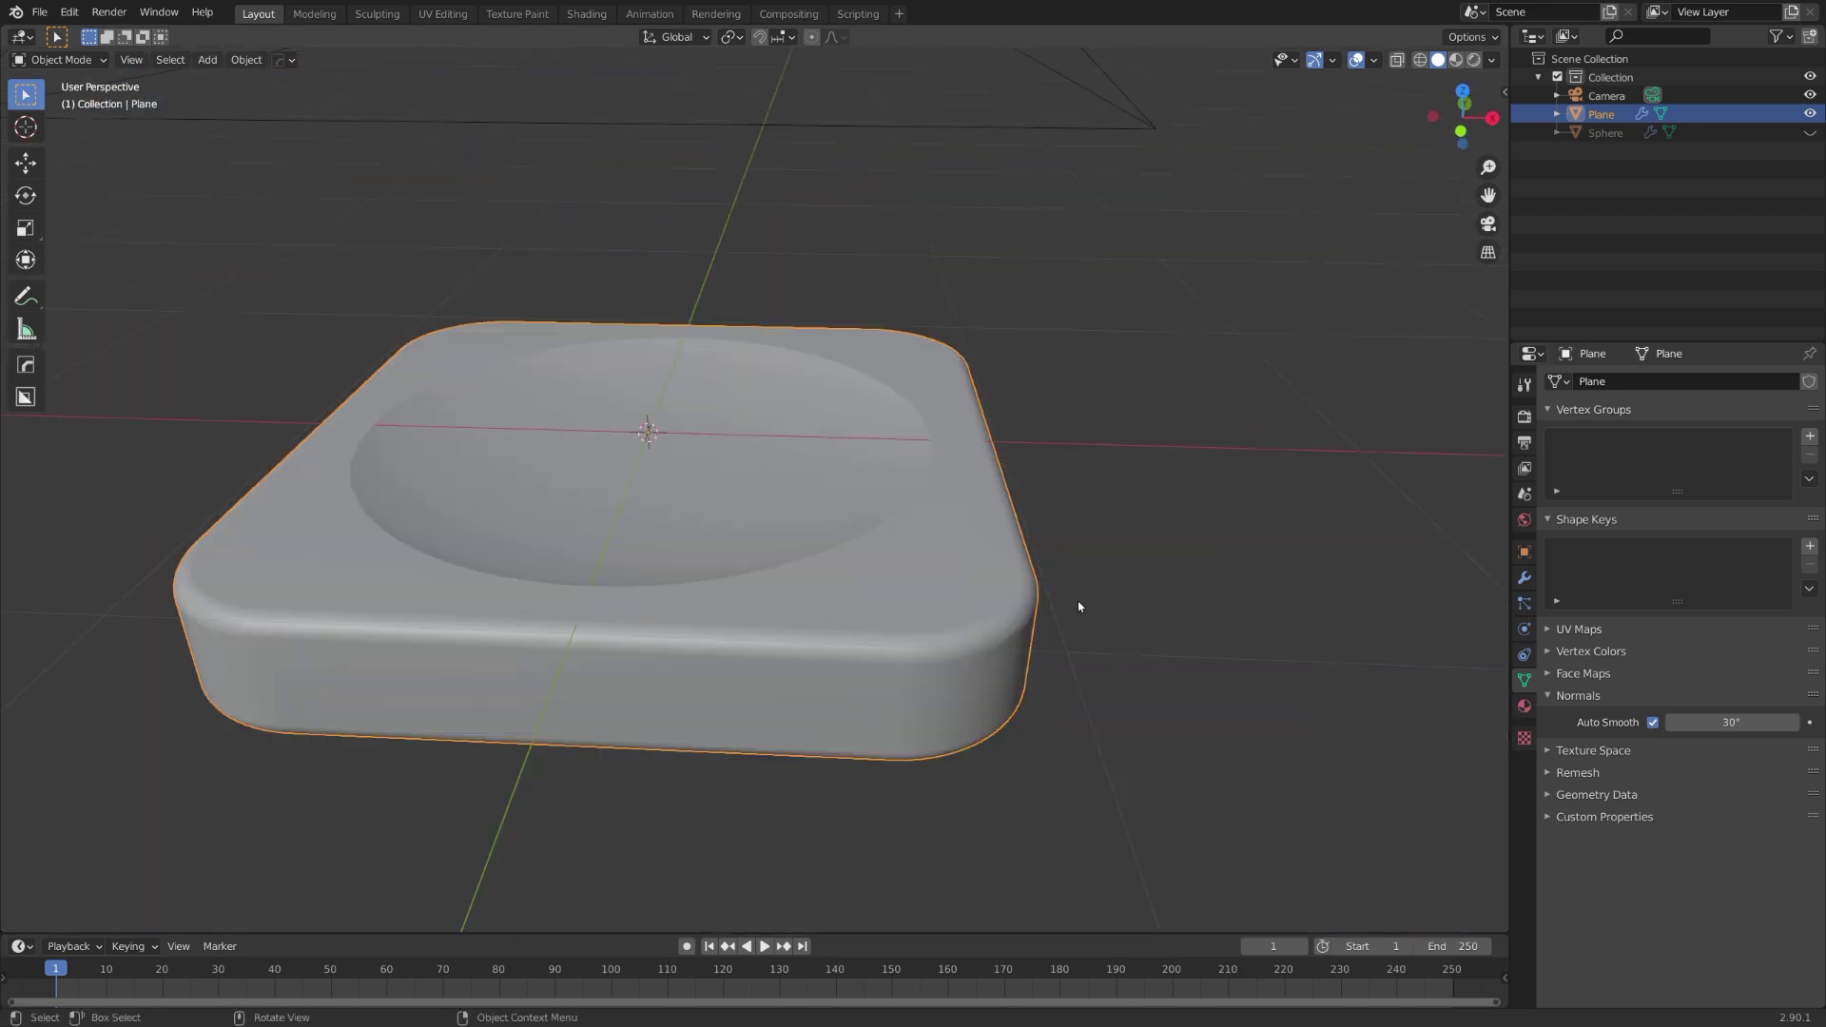
{"action": "key", "text": "KP_0"}
{"action": "key", "text": "alt+a"}
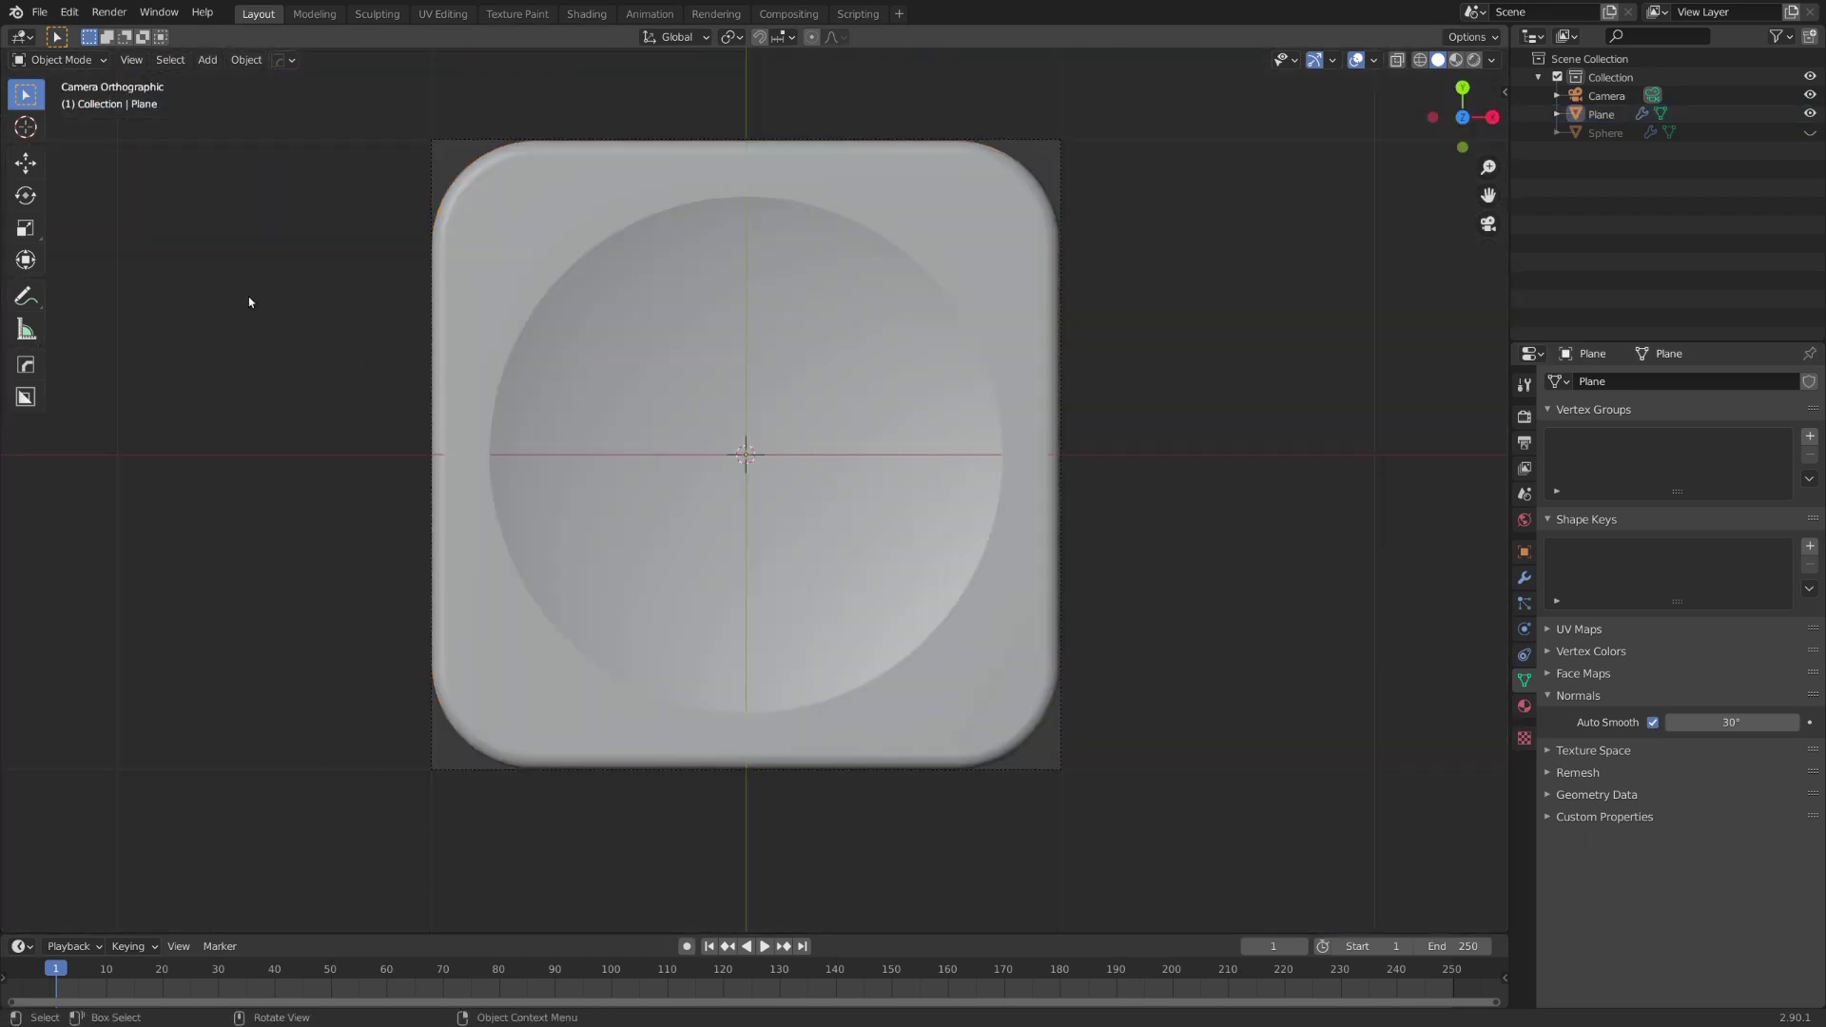
- Import DisconnectDisplay.svg as a Scalable Vector Graphics curve
{"action": "left_click", "coordinate": [39, 12]}
{"action": "mouse_move", "coordinate": [118, 264]}
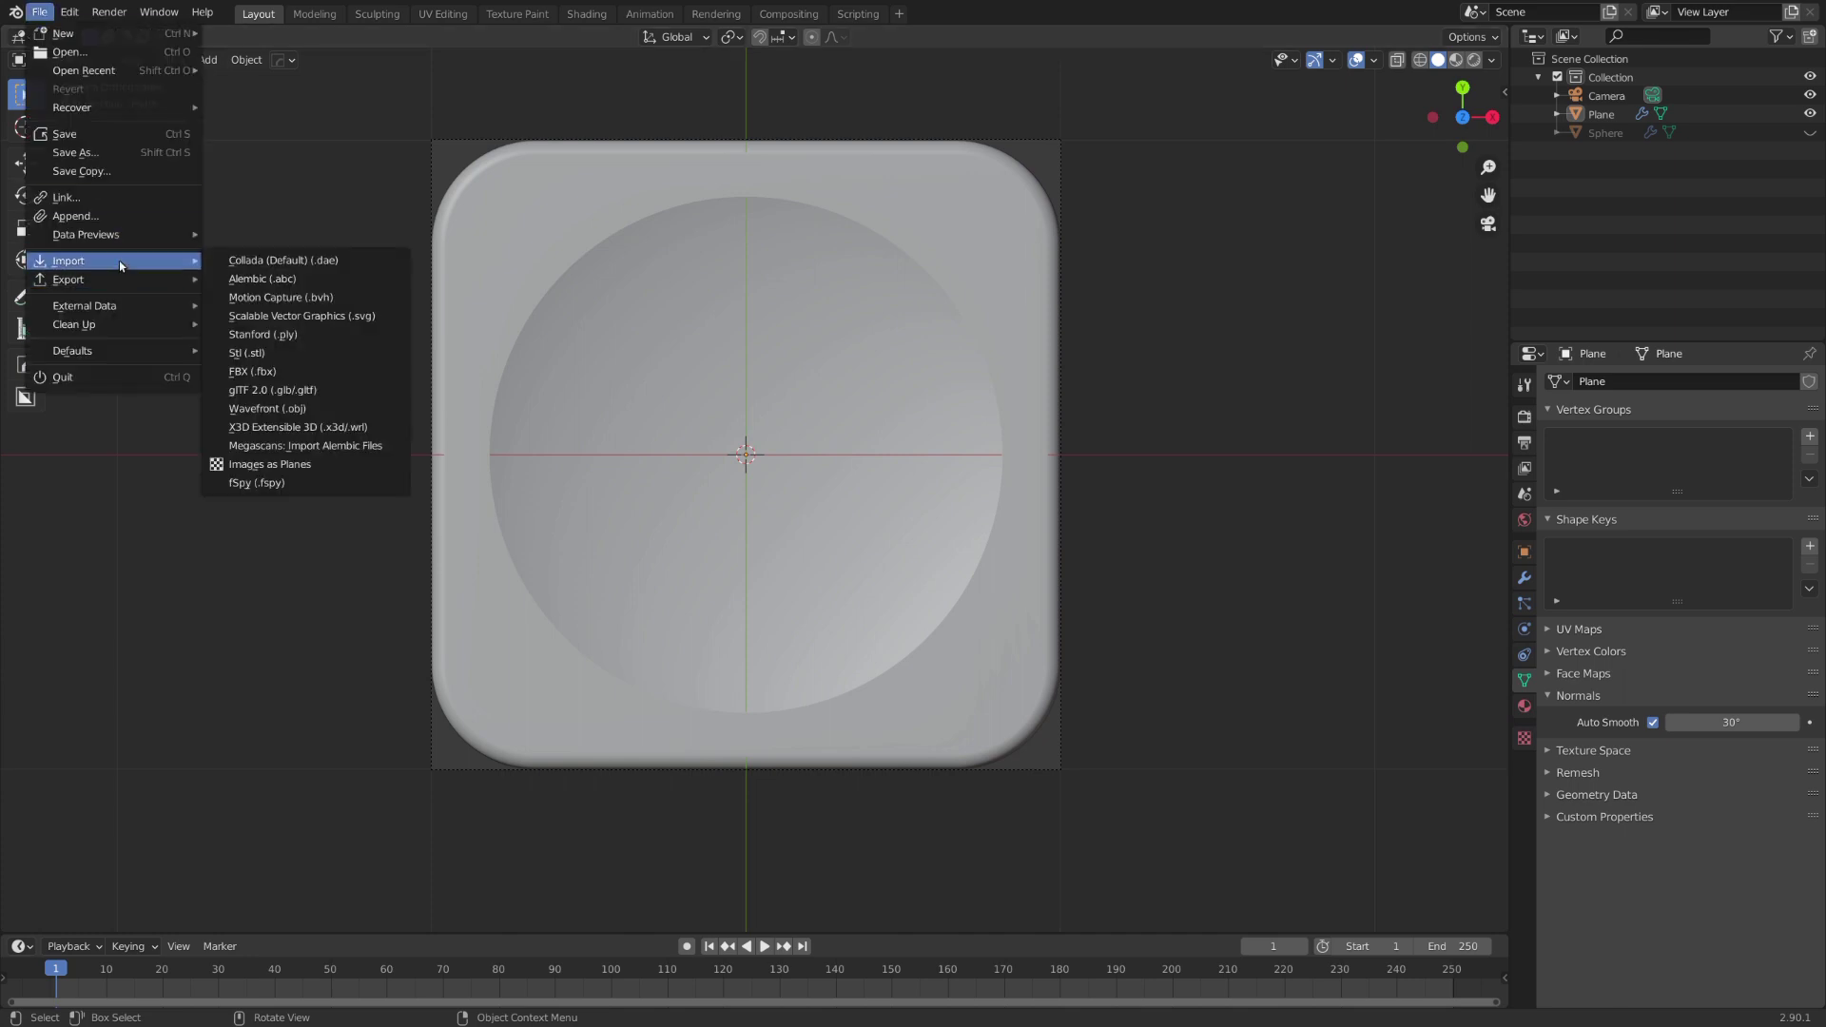
{"action": "left_click", "coordinate": [351, 316]}
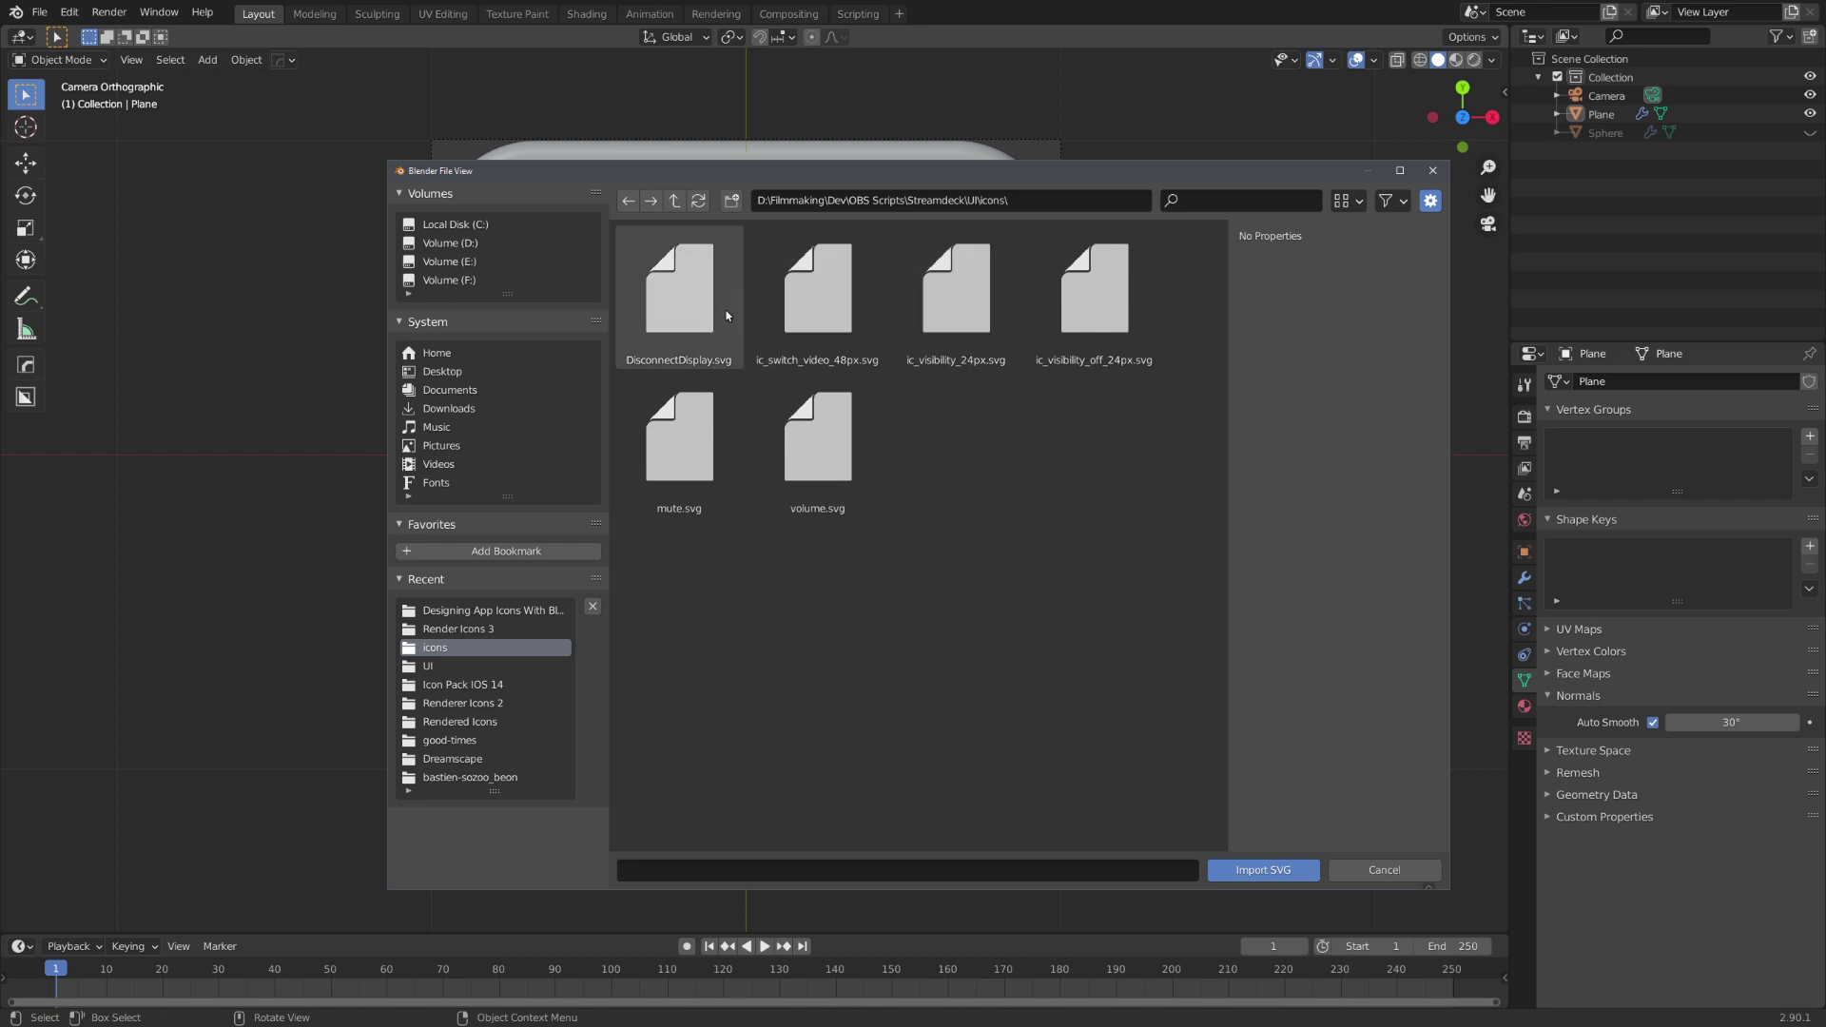
{"action": "double_click", "coordinate": [682, 300]}
{"action": "left_click", "coordinate": [850, 408]}
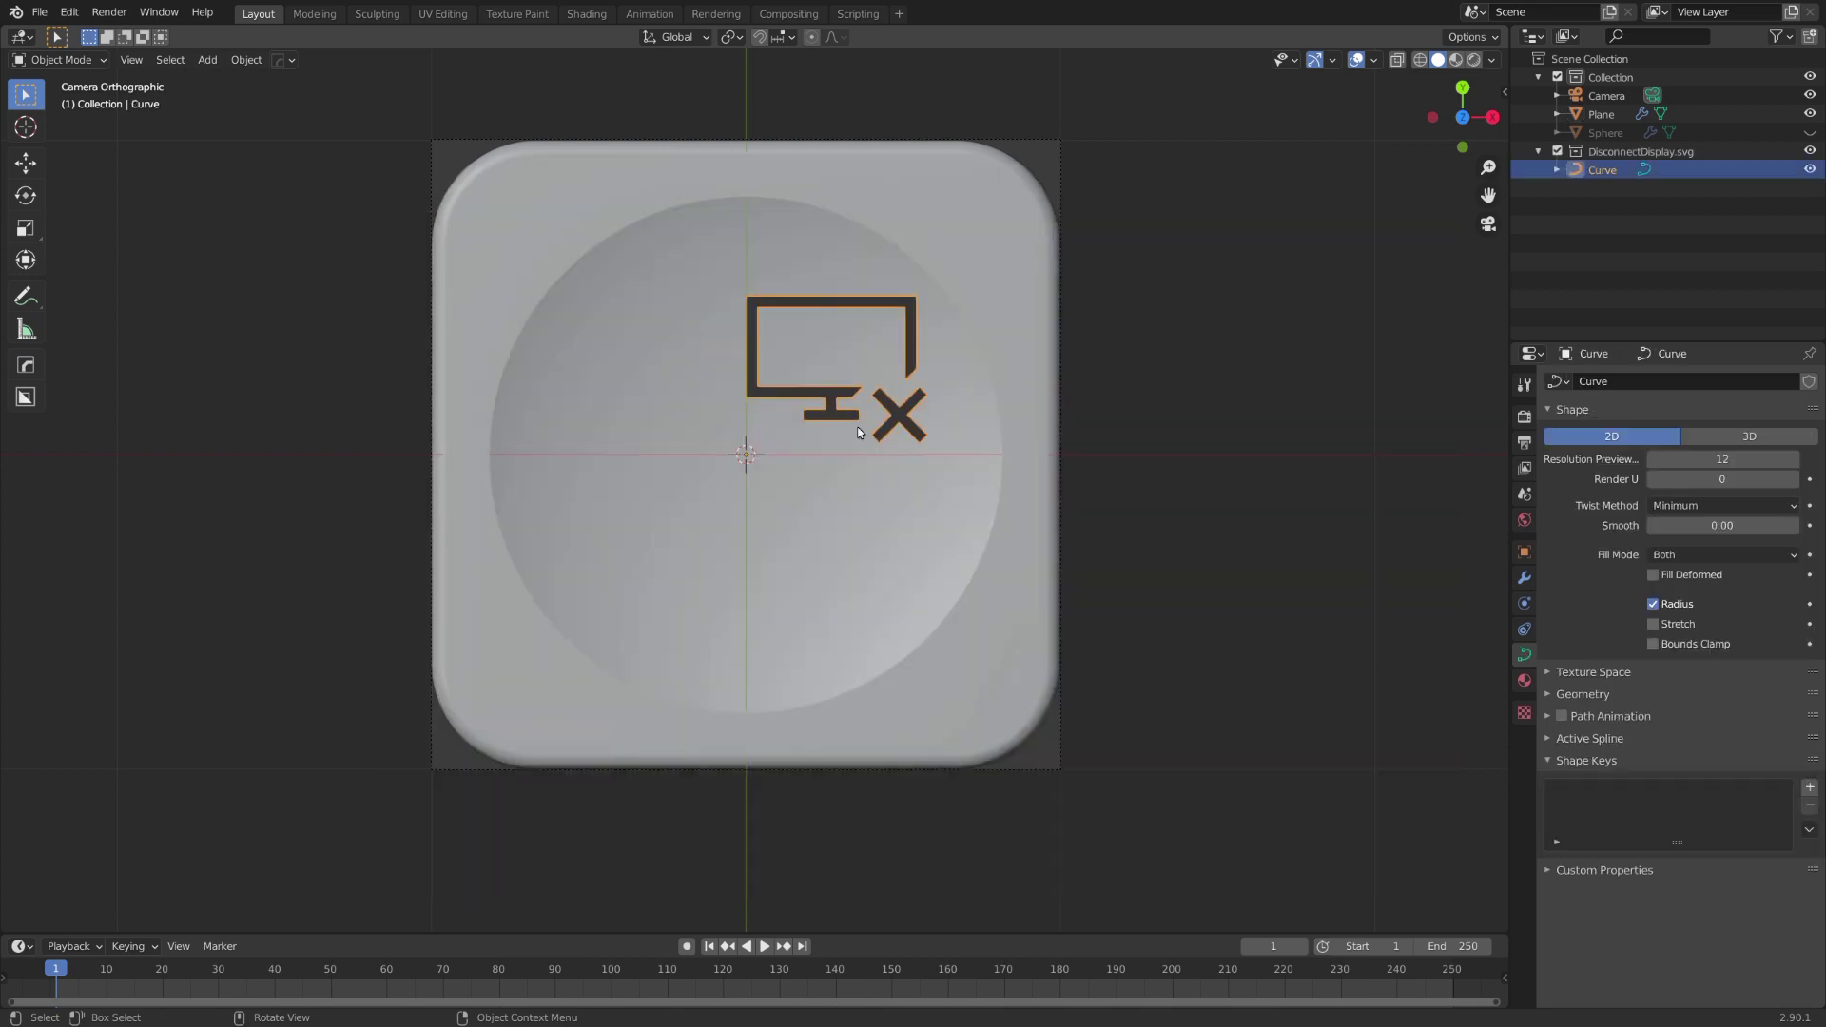
- Set the icon curve's origin to its Center of Mass (Surface) and clear its location to the world centre
{"action": "middle_click_drag", "start_coordinate": [854, 433], "coordinate": [808, 436], "text": "shift"}
{"action": "scroll", "coordinate": [809, 435], "scroll_direction": "up", "scroll_amount": 4}
{"action": "scroll", "coordinate": [854, 472], "scroll_direction": "up", "scroll_amount": 3}
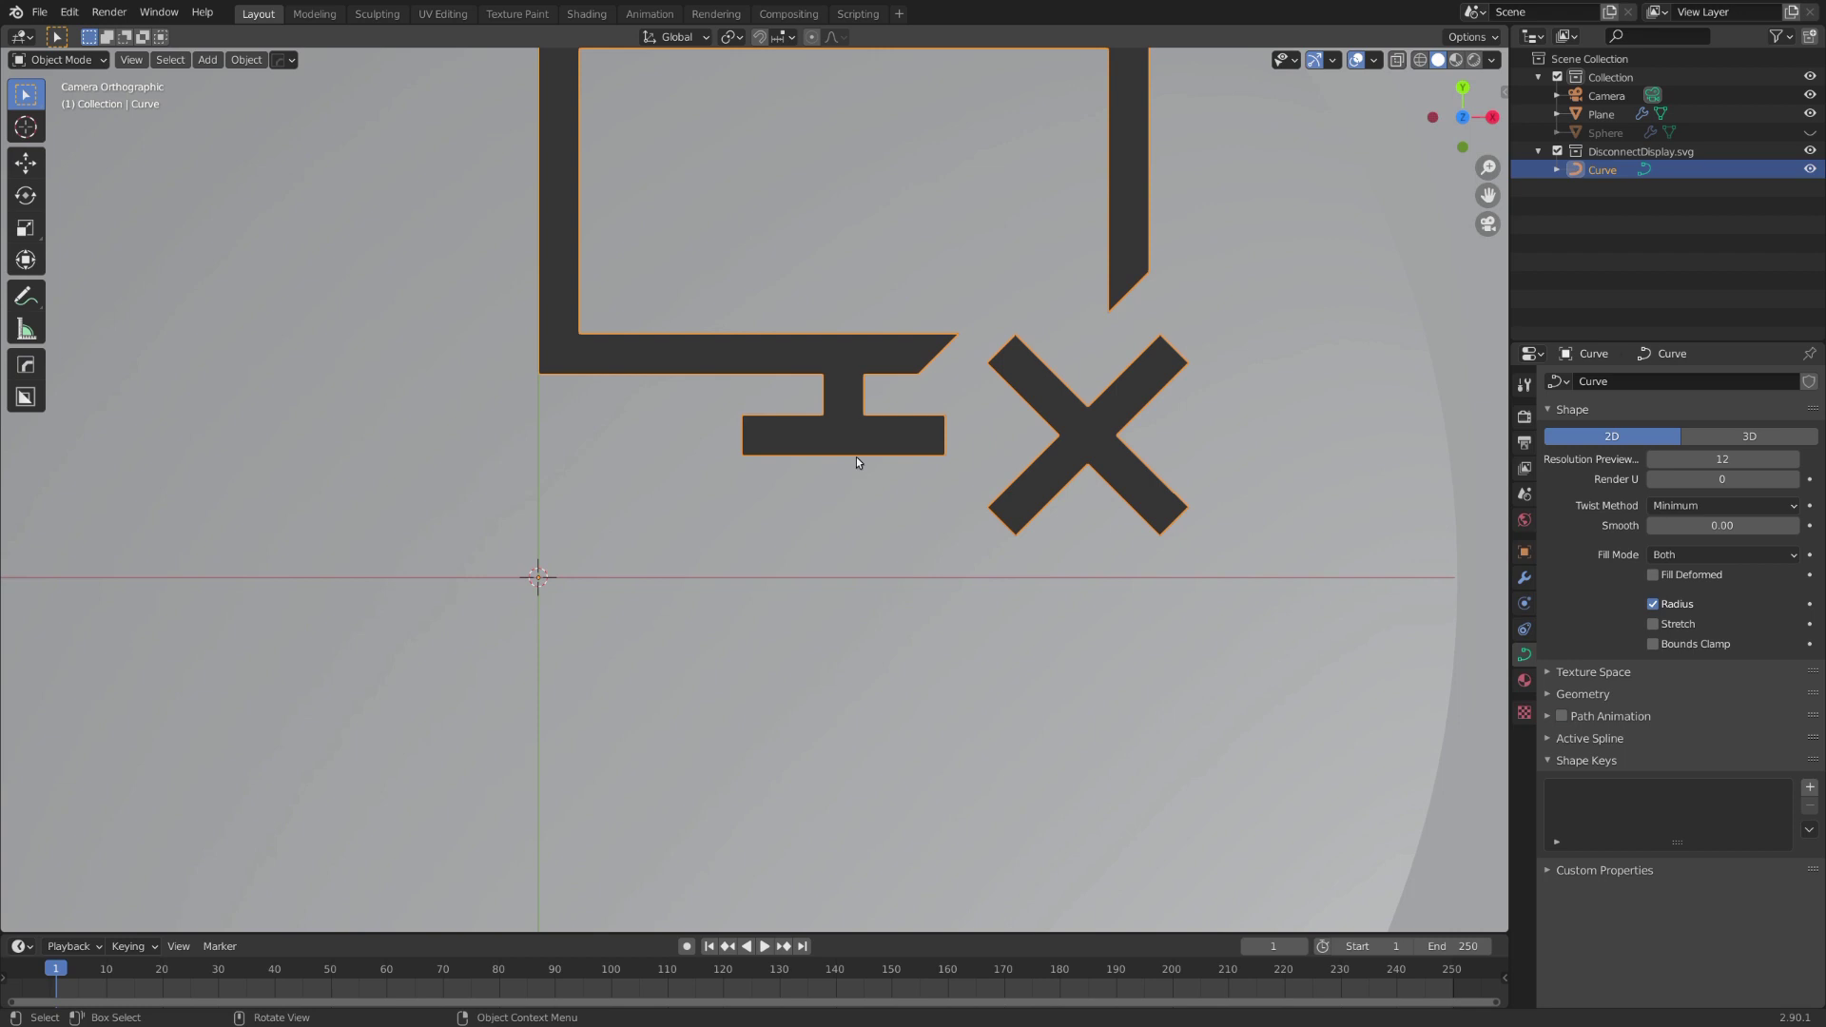
{"action": "scroll", "coordinate": [845, 461], "scroll_direction": "down", "scroll_amount": 5}
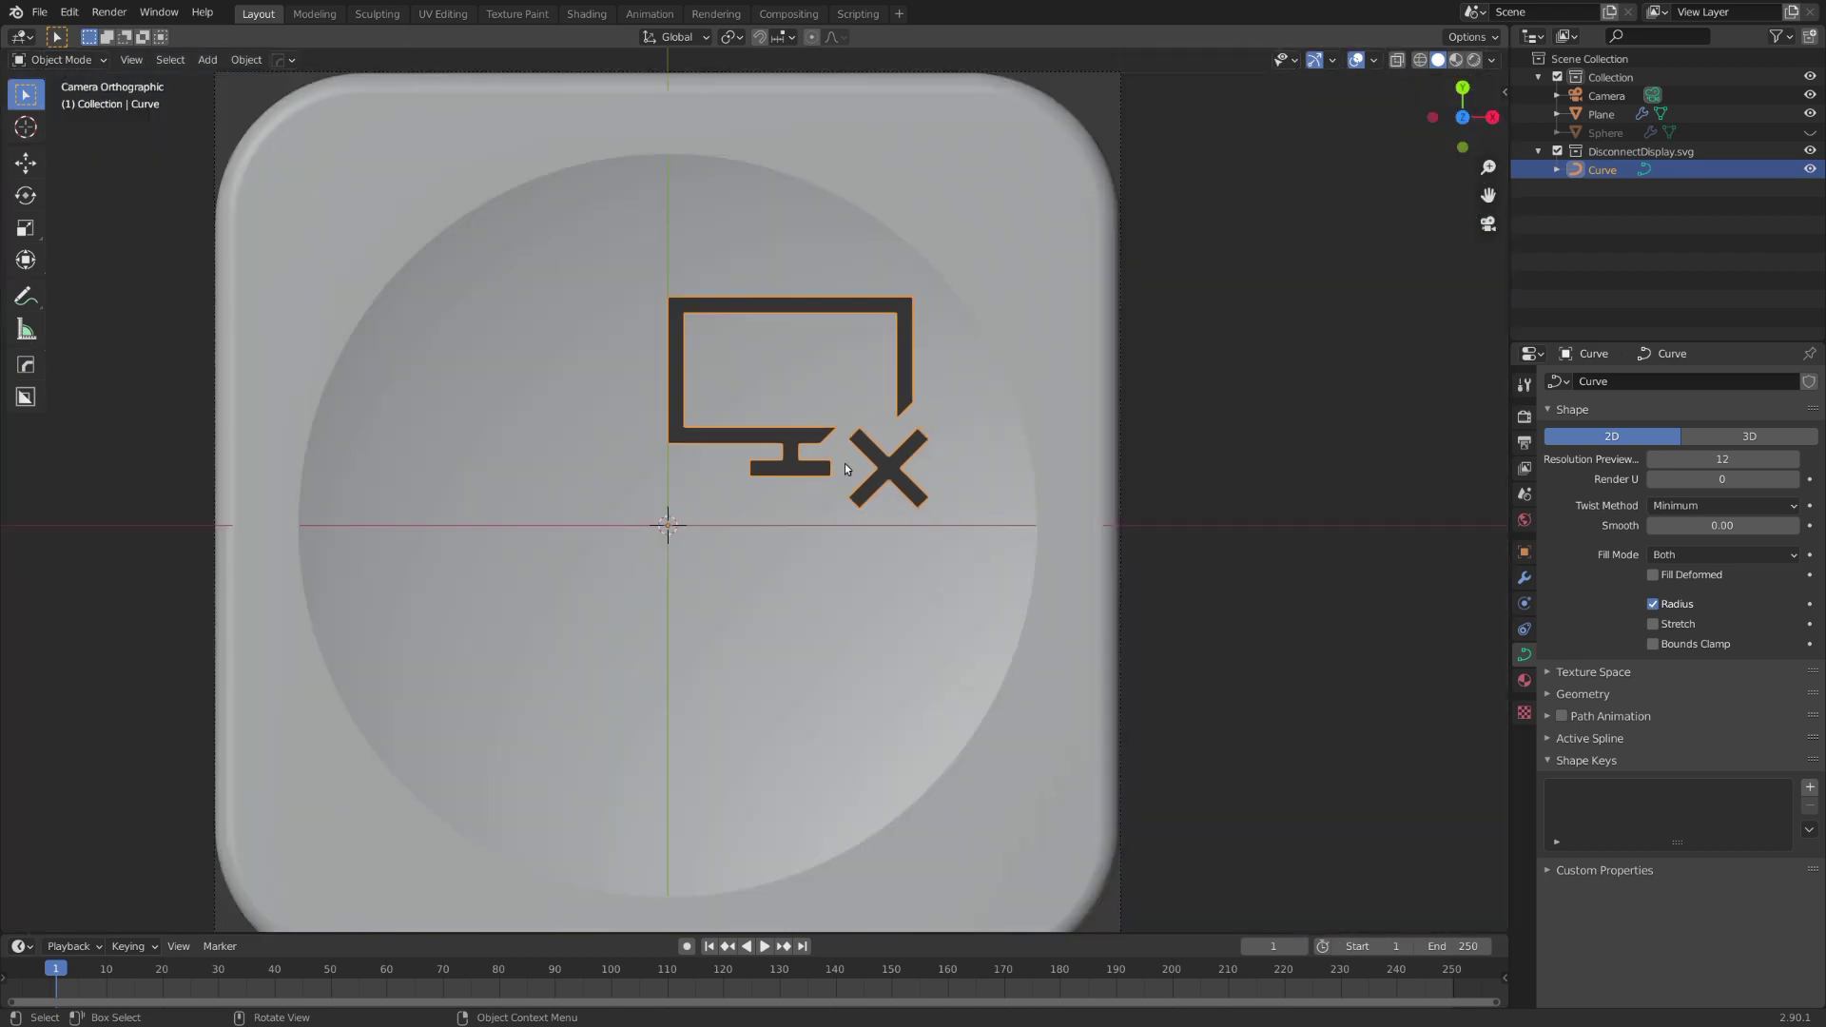
{"action": "key", "text": "F3"}
{"action": "type", "text": "set or"}
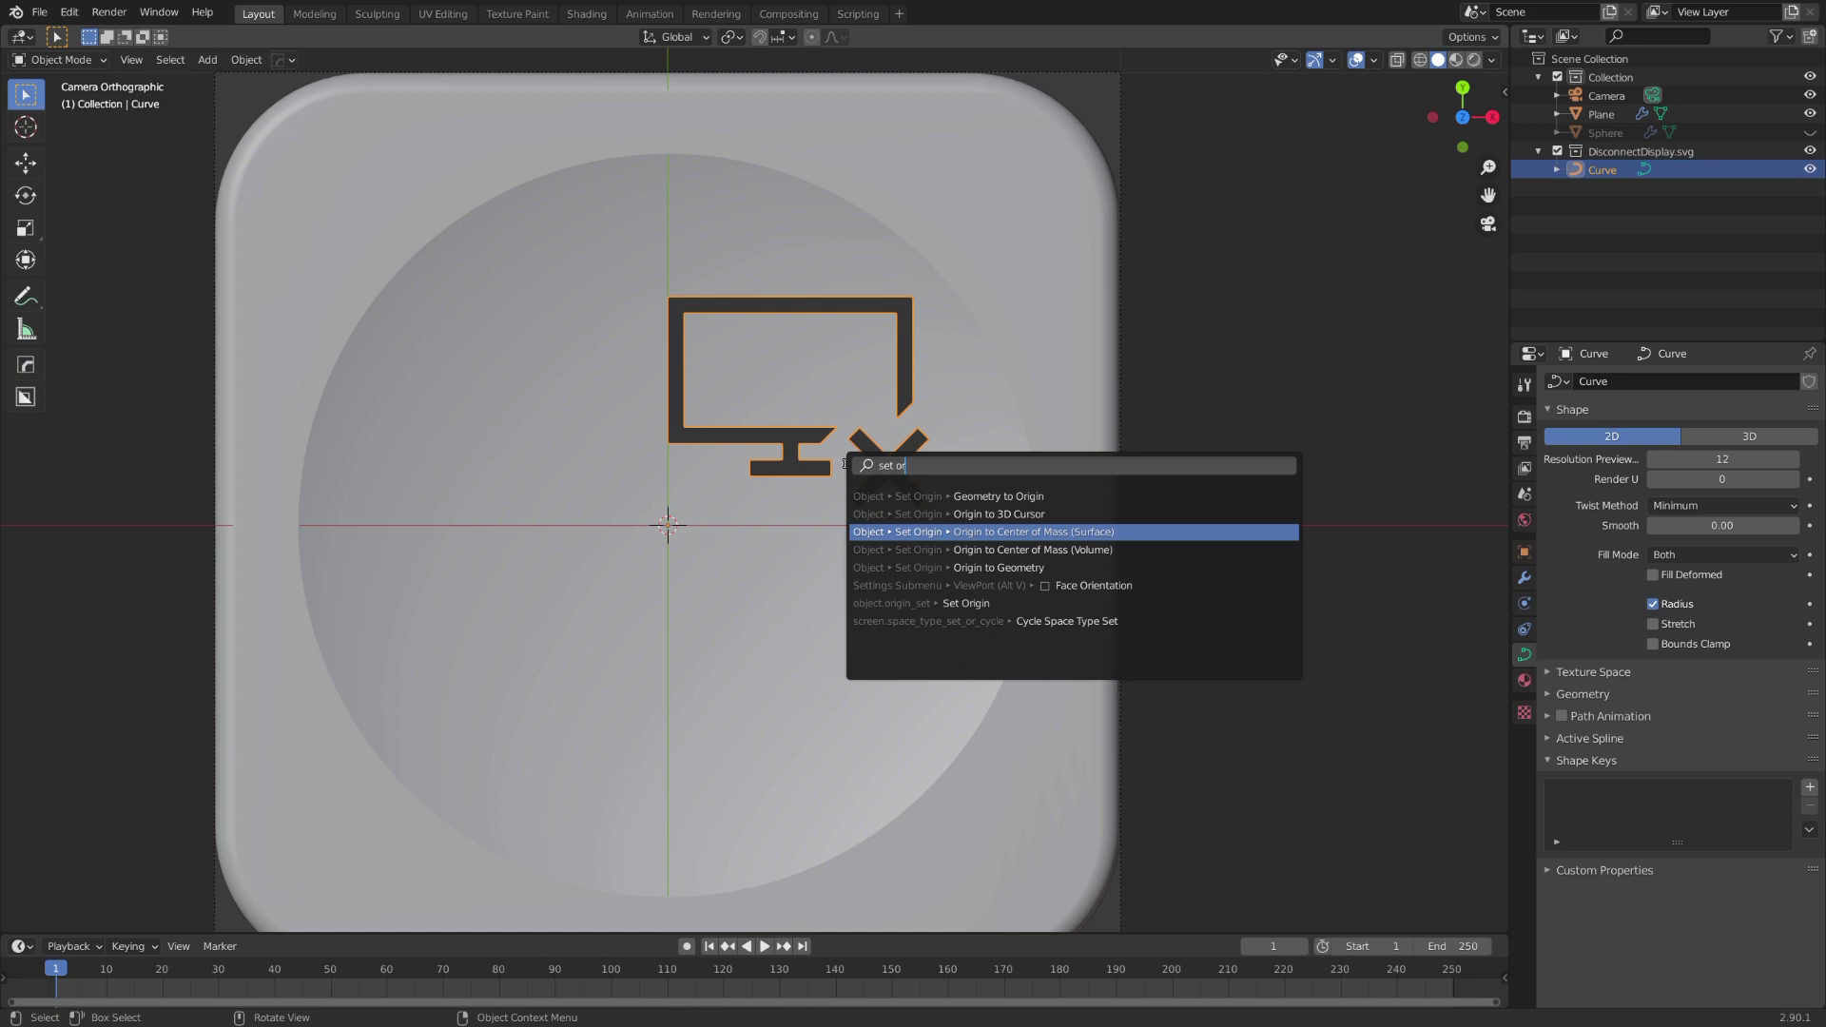
{"action": "key", "text": "Return"}
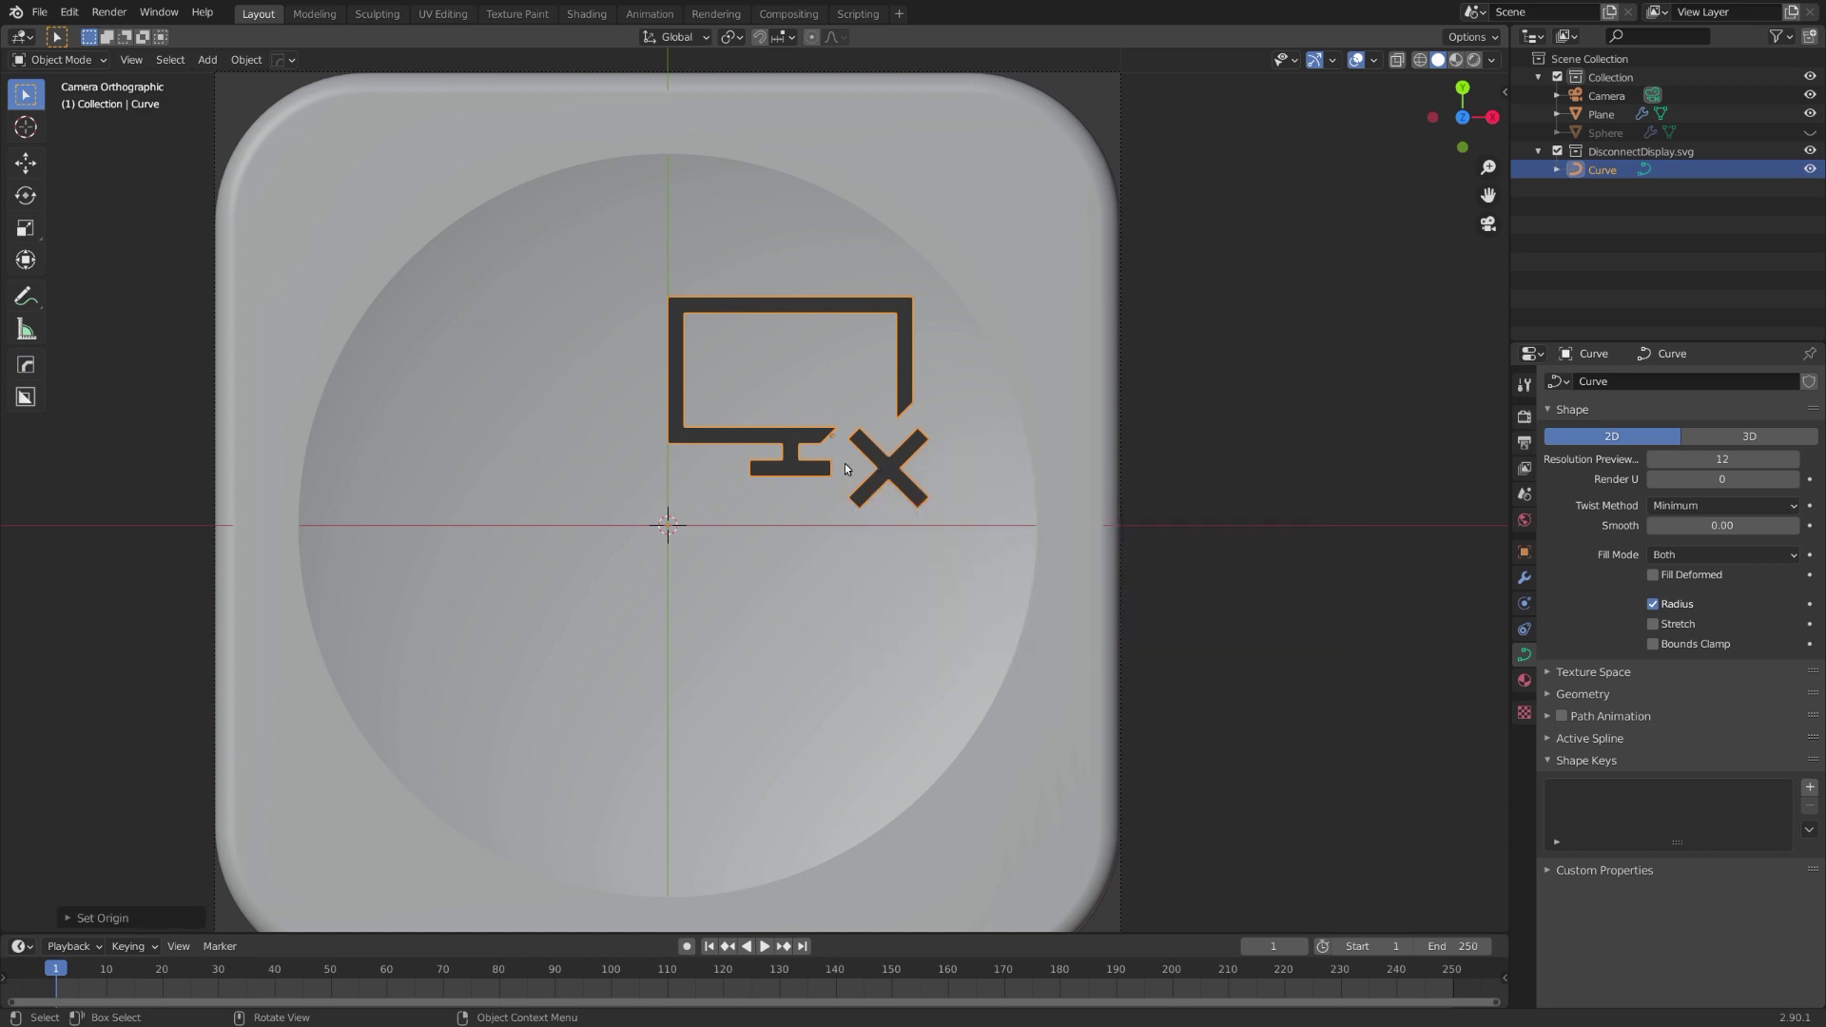
{"action": "key", "text": "alt+g"}
- Shift all of the icon curve's points along X in Edit Mode to line the monitor up with the base's centre
{"action": "scroll", "coordinate": [841, 470], "scroll_direction": "up", "scroll_amount": 3}
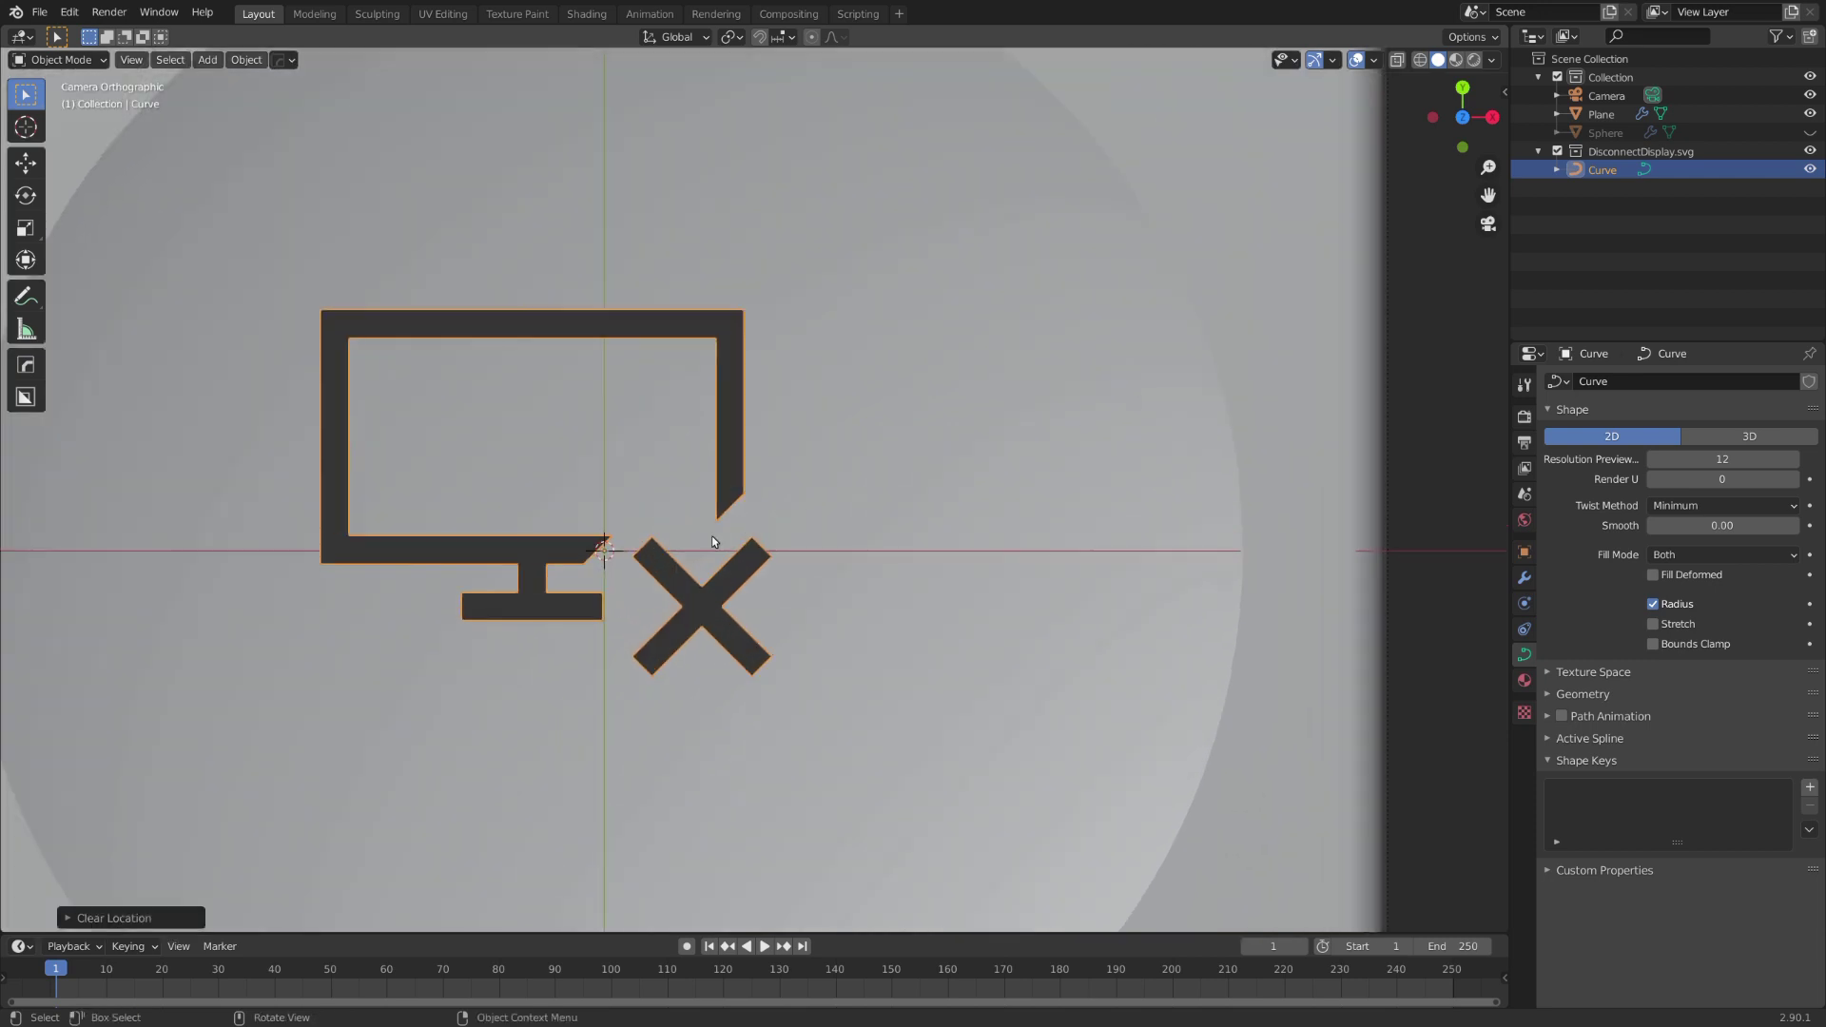
{"action": "middle_click_drag", "start_coordinate": [711, 534], "coordinate": [873, 488], "text": "shift"}
{"action": "scroll", "coordinate": [846, 479], "scroll_direction": "down", "scroll_amount": 3}
{"action": "key", "text": "Tab"}
{"action": "key", "text": "a"}
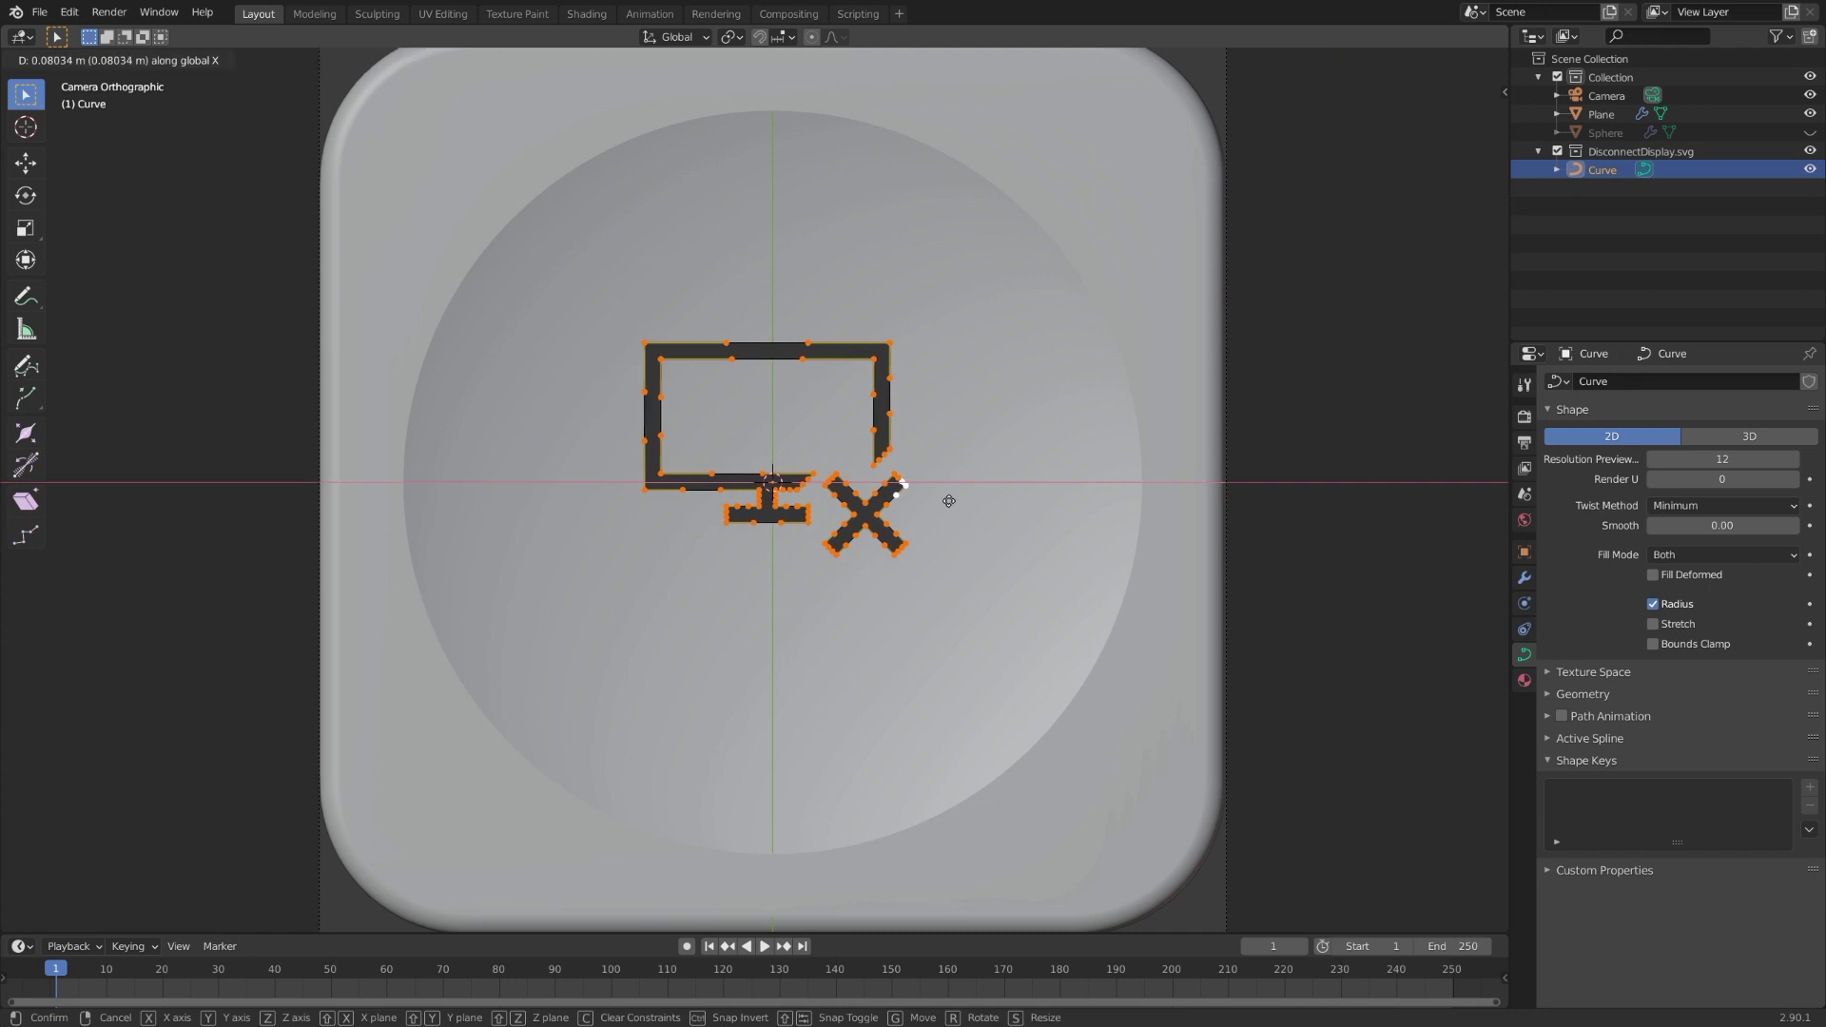
{"action": "left_click", "coordinate": [990, 517]}
- Scale the icon up to a little over twice its size and remove its imported material
{"action": "scroll", "coordinate": [990, 517], "scroll_direction": "up", "scroll_amount": 6}
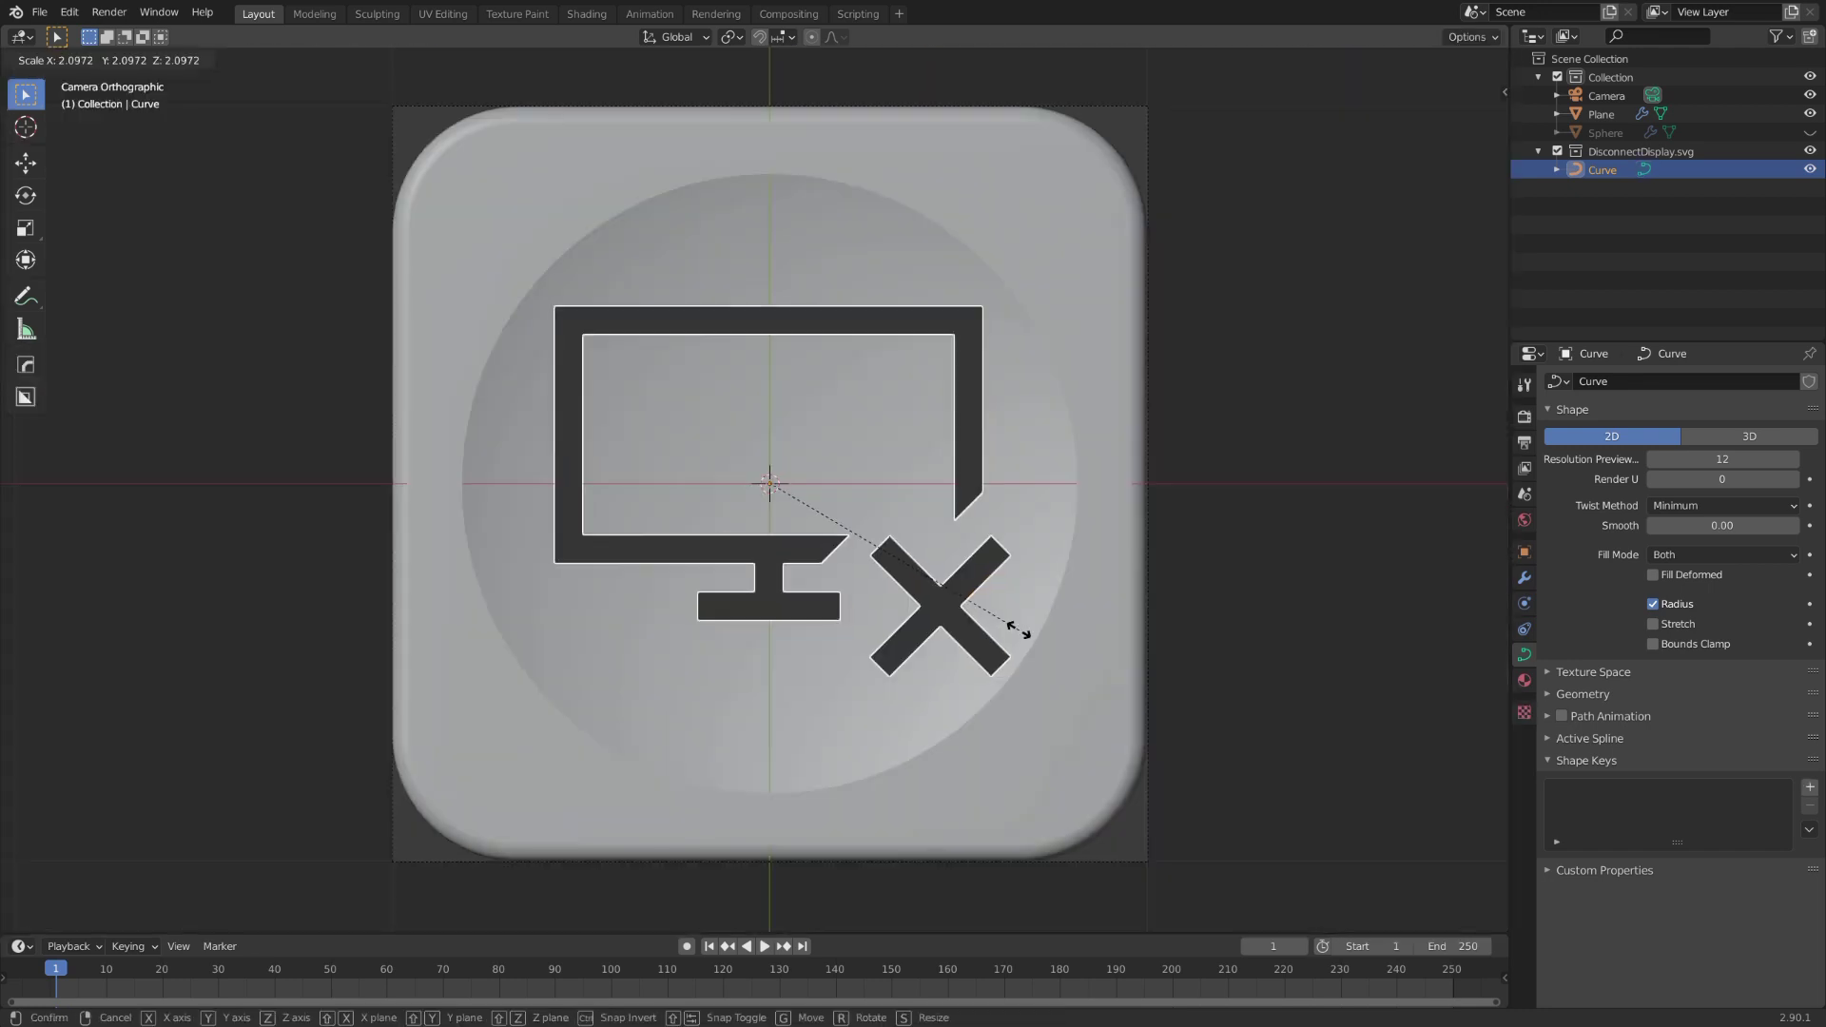
{"action": "left_click", "coordinate": [1014, 635]}
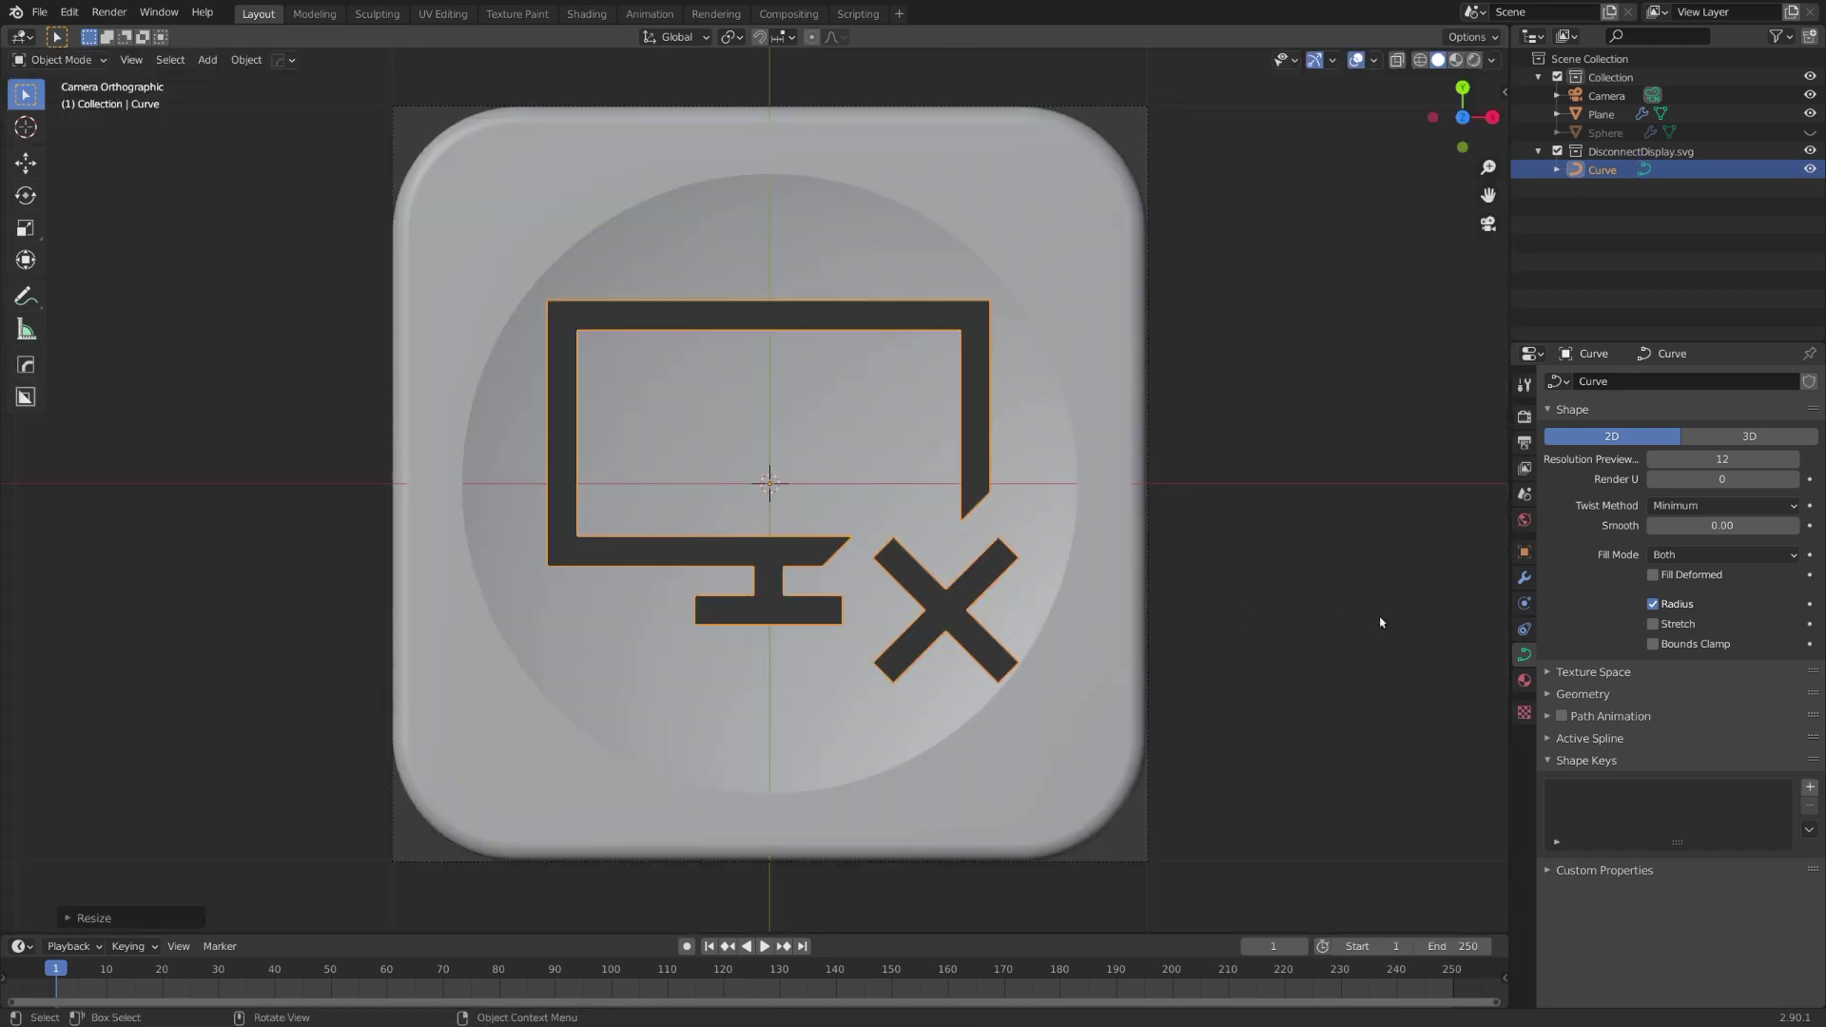
{"action": "left_click", "coordinate": [1524, 680]}
{"action": "left_click", "coordinate": [1809, 399]}
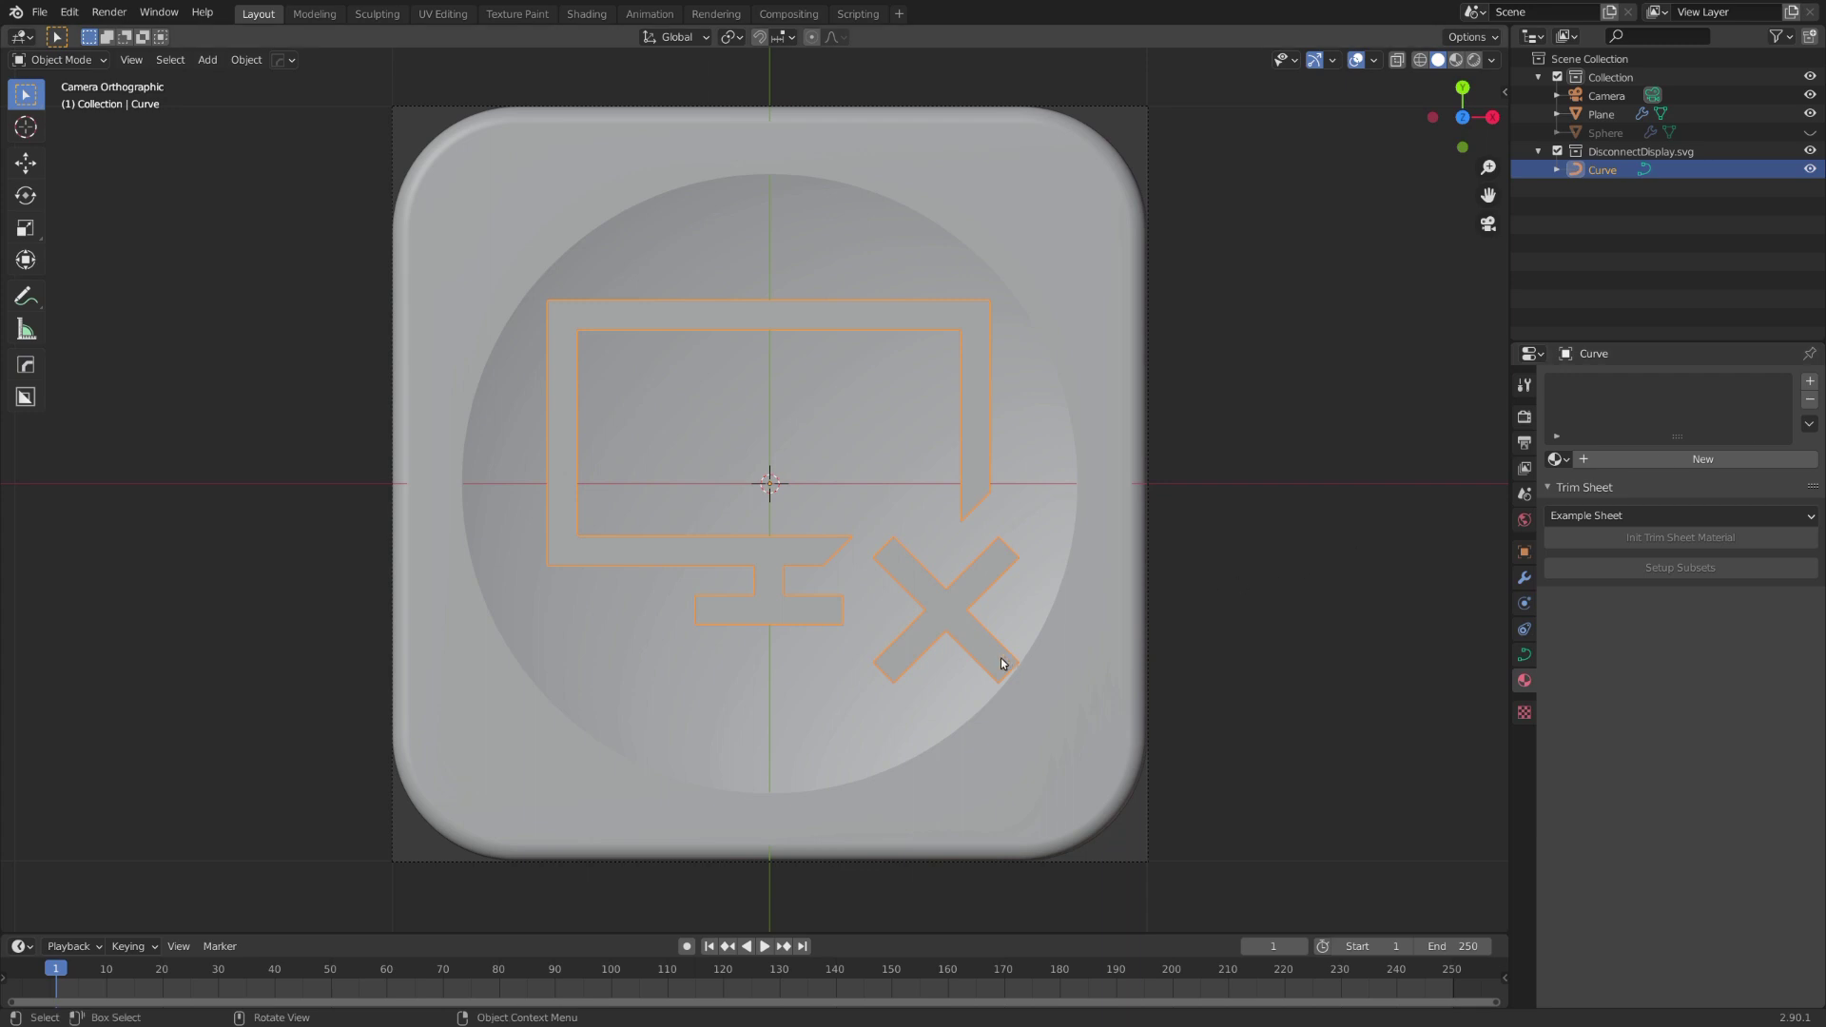
- Convert the icon curve to a mesh with Visual Geometry to Mesh
{"action": "middle_click_drag", "start_coordinate": [1002, 663], "coordinate": [882, 478]}
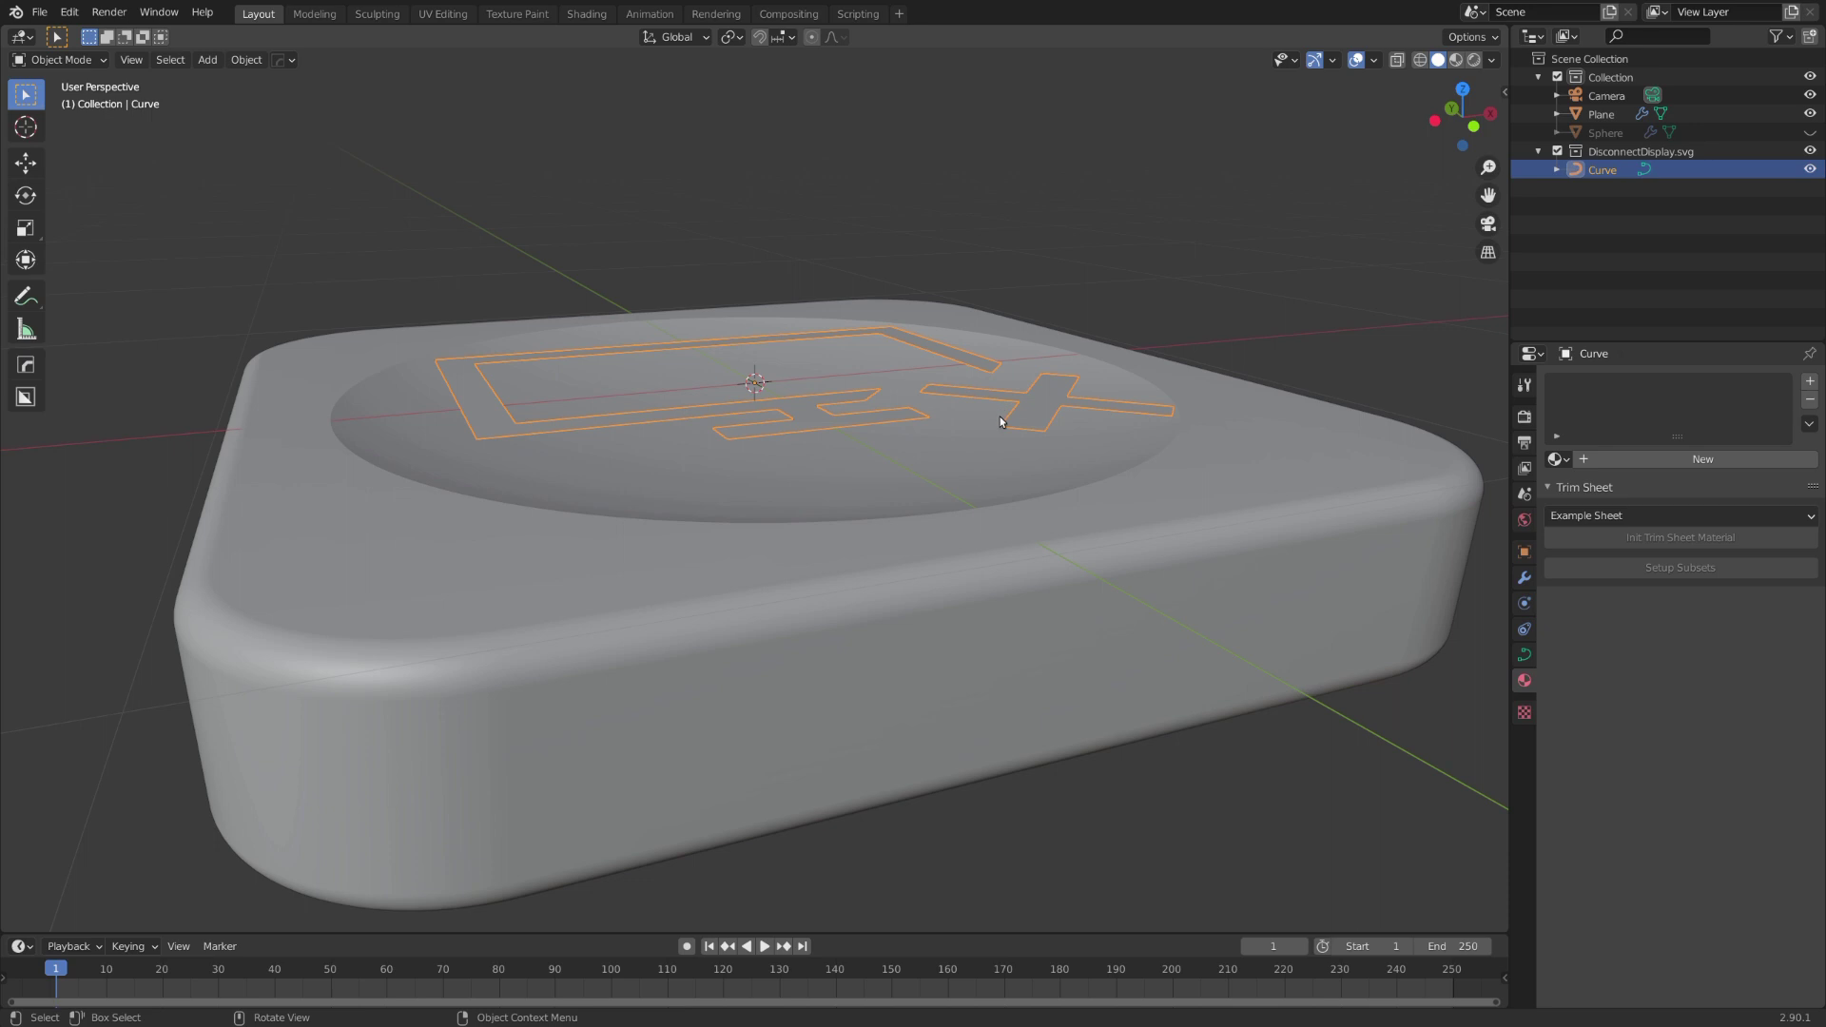
{"action": "middle_click_drag", "start_coordinate": [1001, 422], "coordinate": [963, 454]}
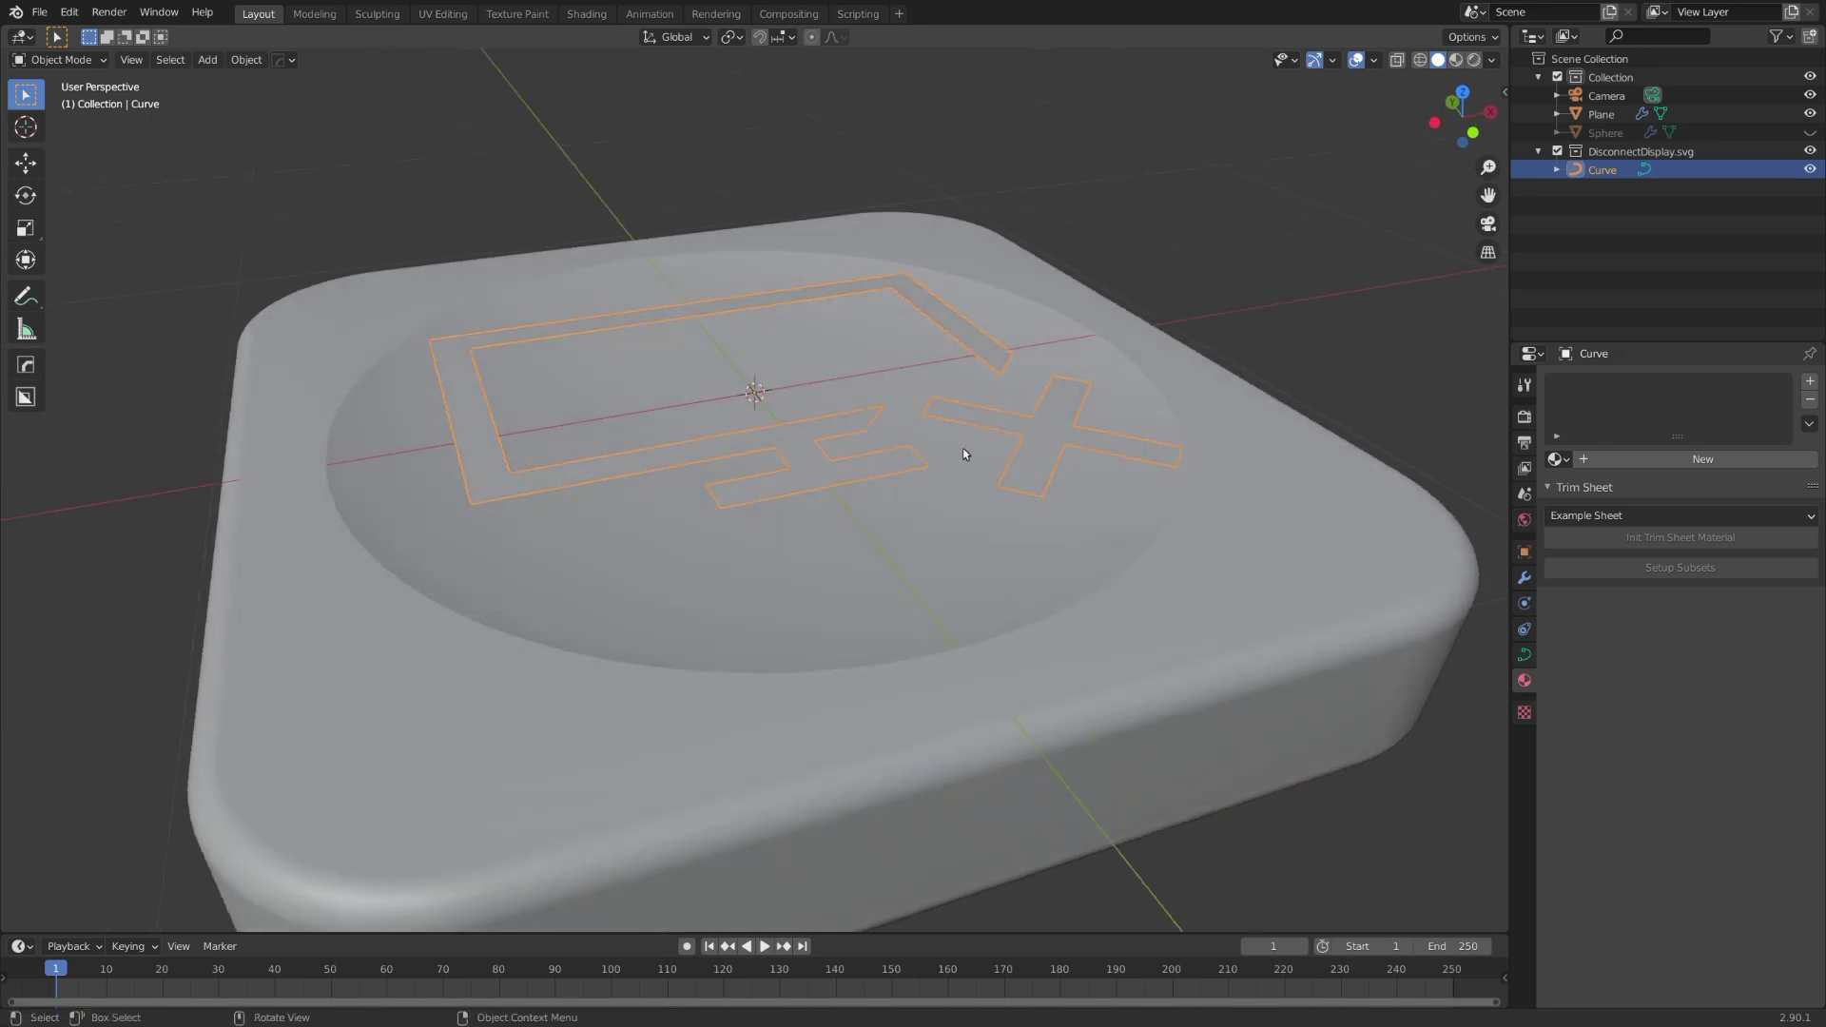
{"action": "key", "text": "ctrl+a"}
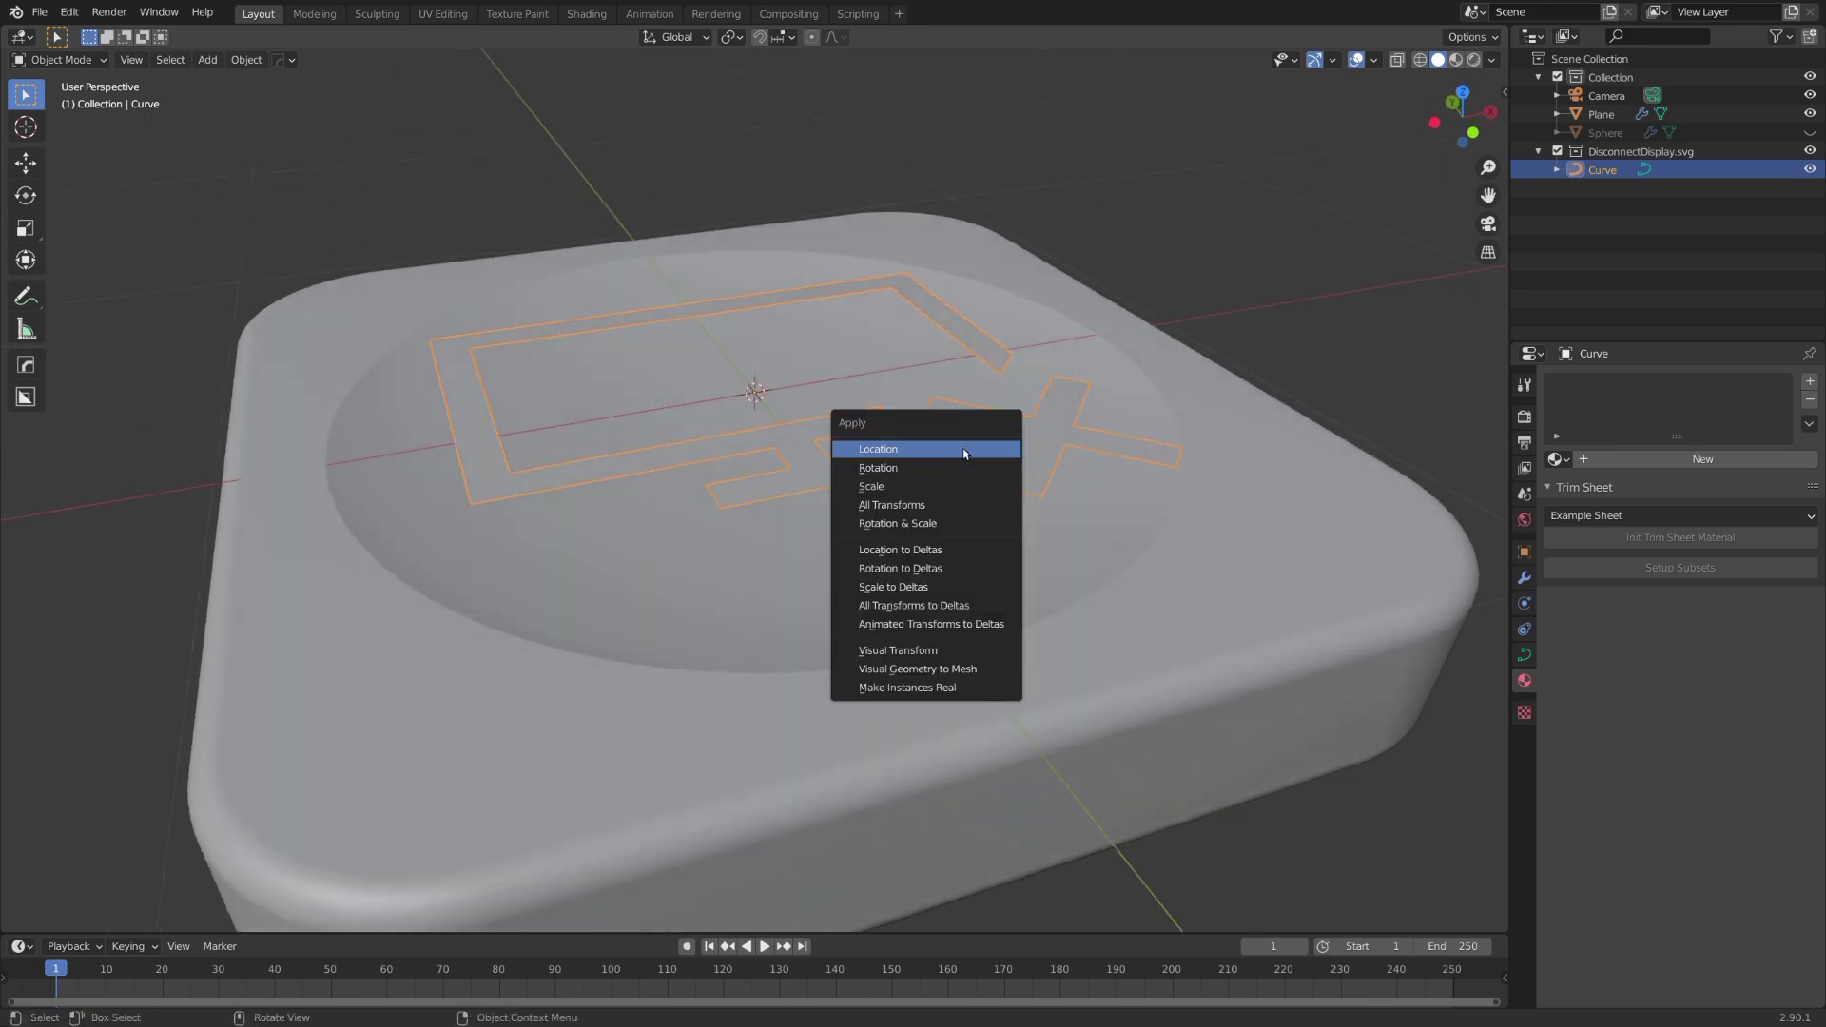
{"action": "left_click", "coordinate": [930, 672]}
{"action": "middle_click_drag", "start_coordinate": [890, 556], "coordinate": [865, 584]}
- Select the whole icon mesh in Edit Mode and extrude it upward into a solid
{"action": "key", "text": "ctrl+Tab"}
{"action": "left_click", "coordinate": [961, 585]}
{"action": "middle_click_drag", "start_coordinate": [1037, 594], "coordinate": [1019, 586]}
{"action": "key", "text": "a"}
{"action": "scroll", "coordinate": [1019, 586], "scroll_direction": "up", "scroll_amount": 3}
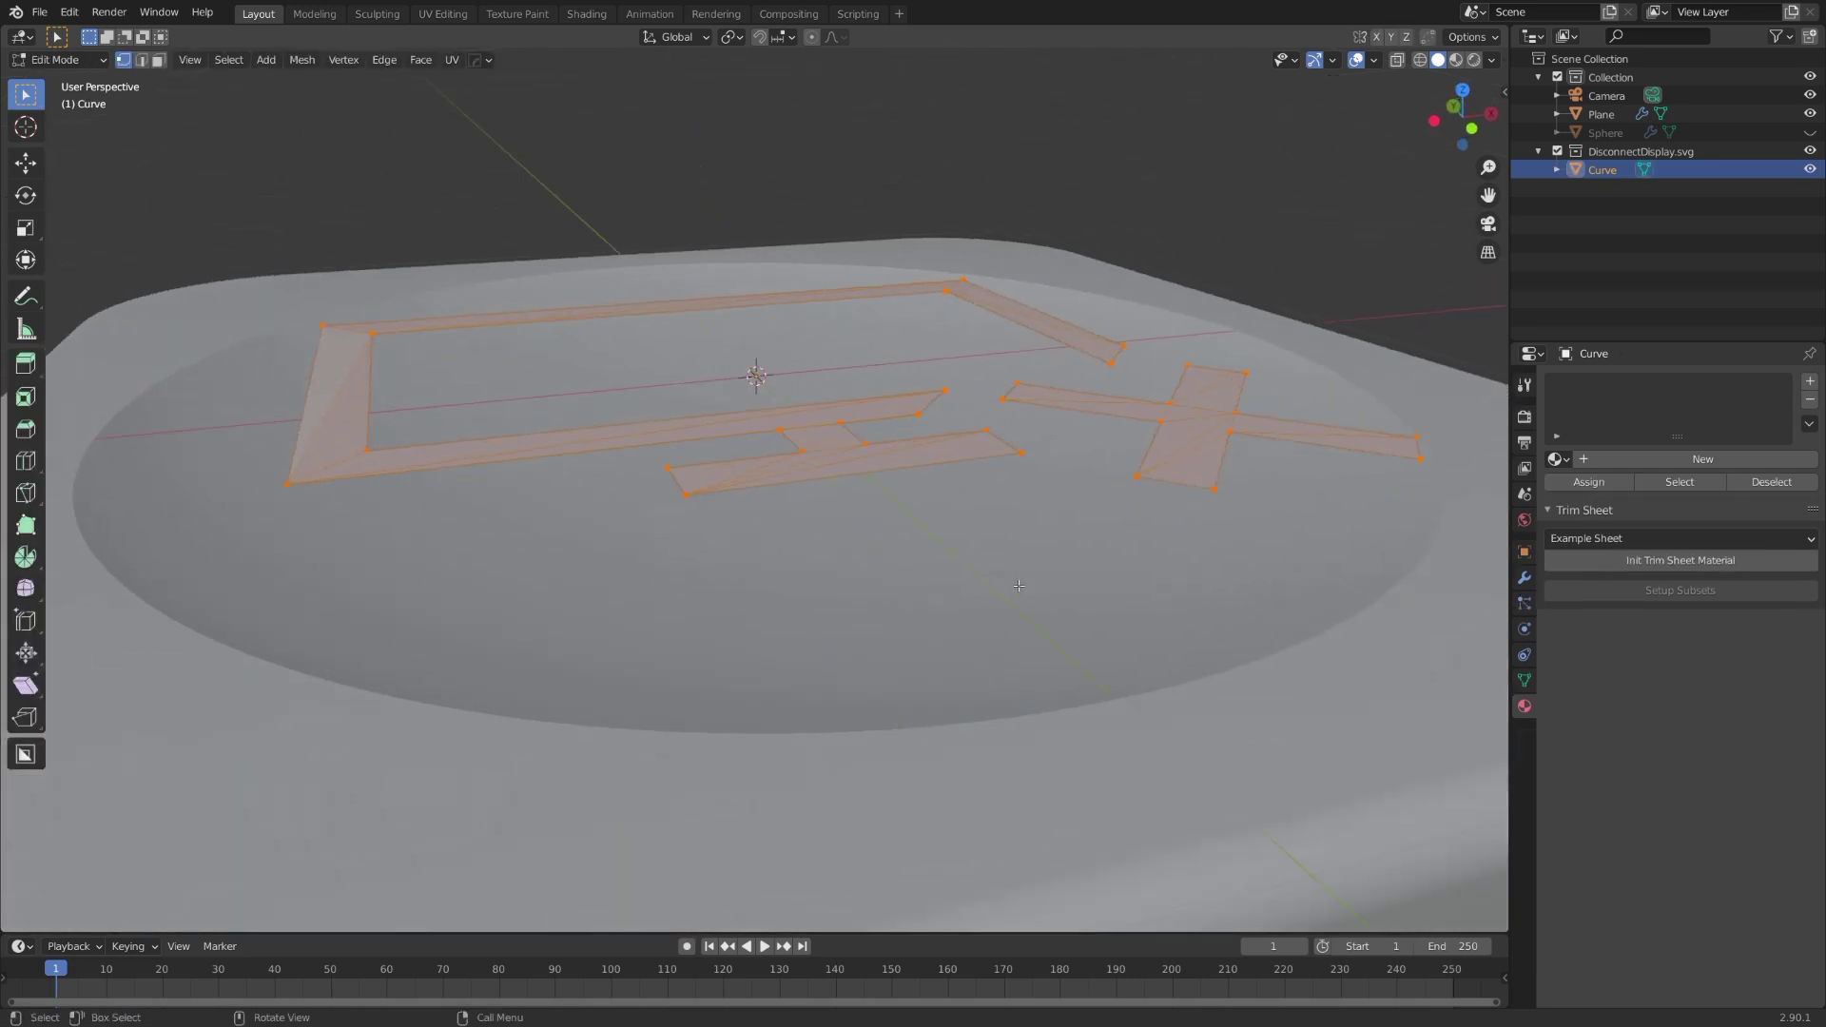
{"action": "key", "text": "e"}
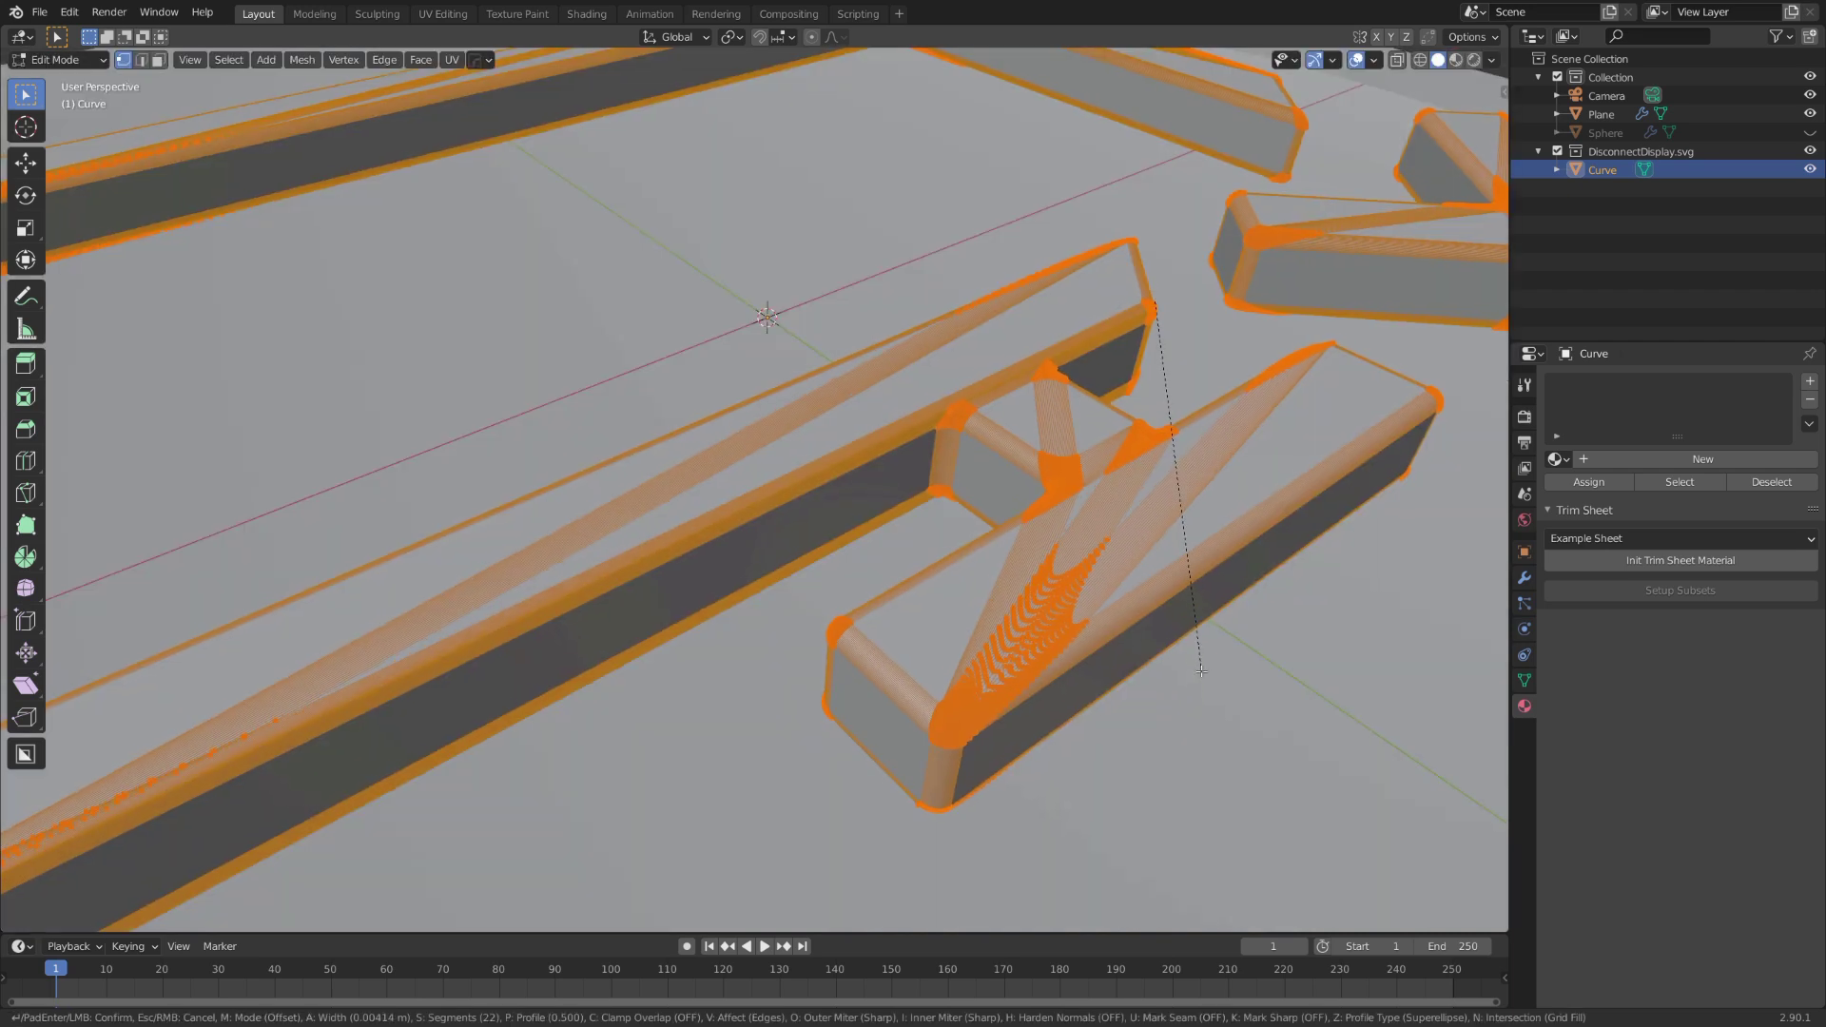
- Remove the redundant triangulation edges from the extruded icon with Limited Dissolve
{"action": "scroll", "coordinate": [1208, 676], "scroll_direction": "up", "scroll_amount": 10}
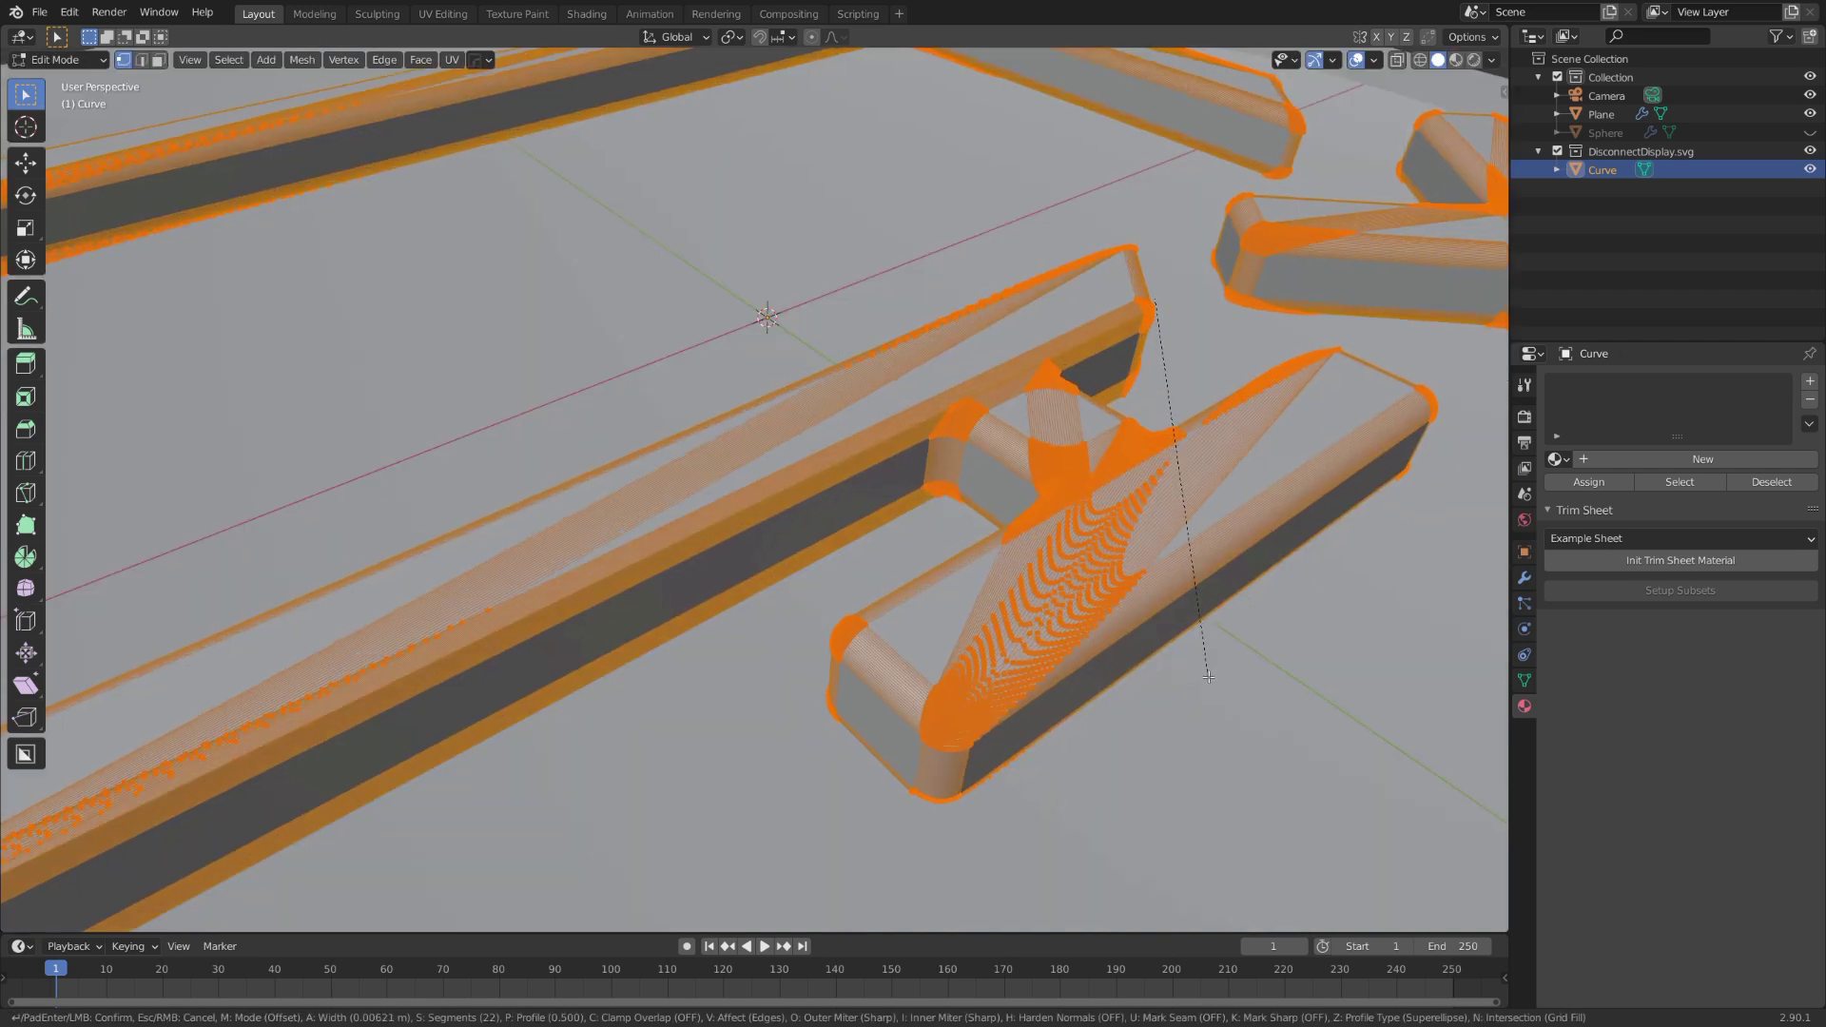
{"action": "scroll", "coordinate": [1208, 676], "scroll_direction": "down", "scroll_amount": 15}
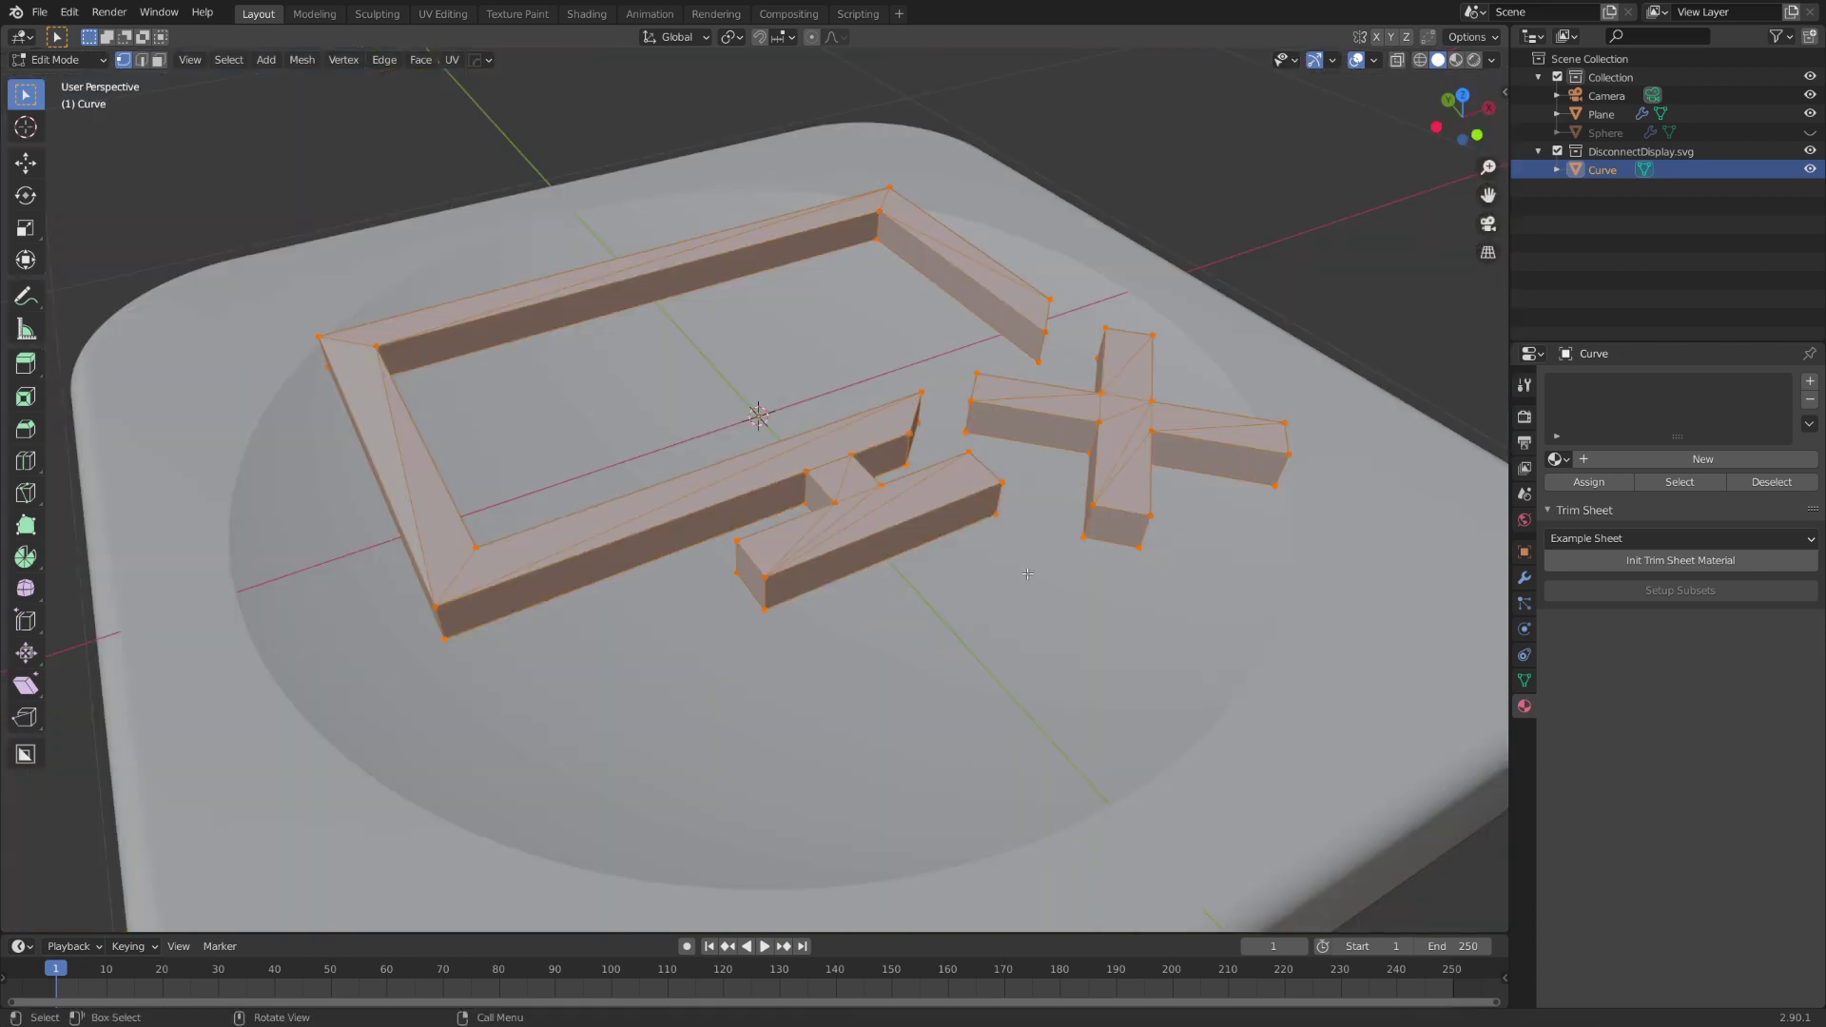
{"action": "key", "text": "x"}
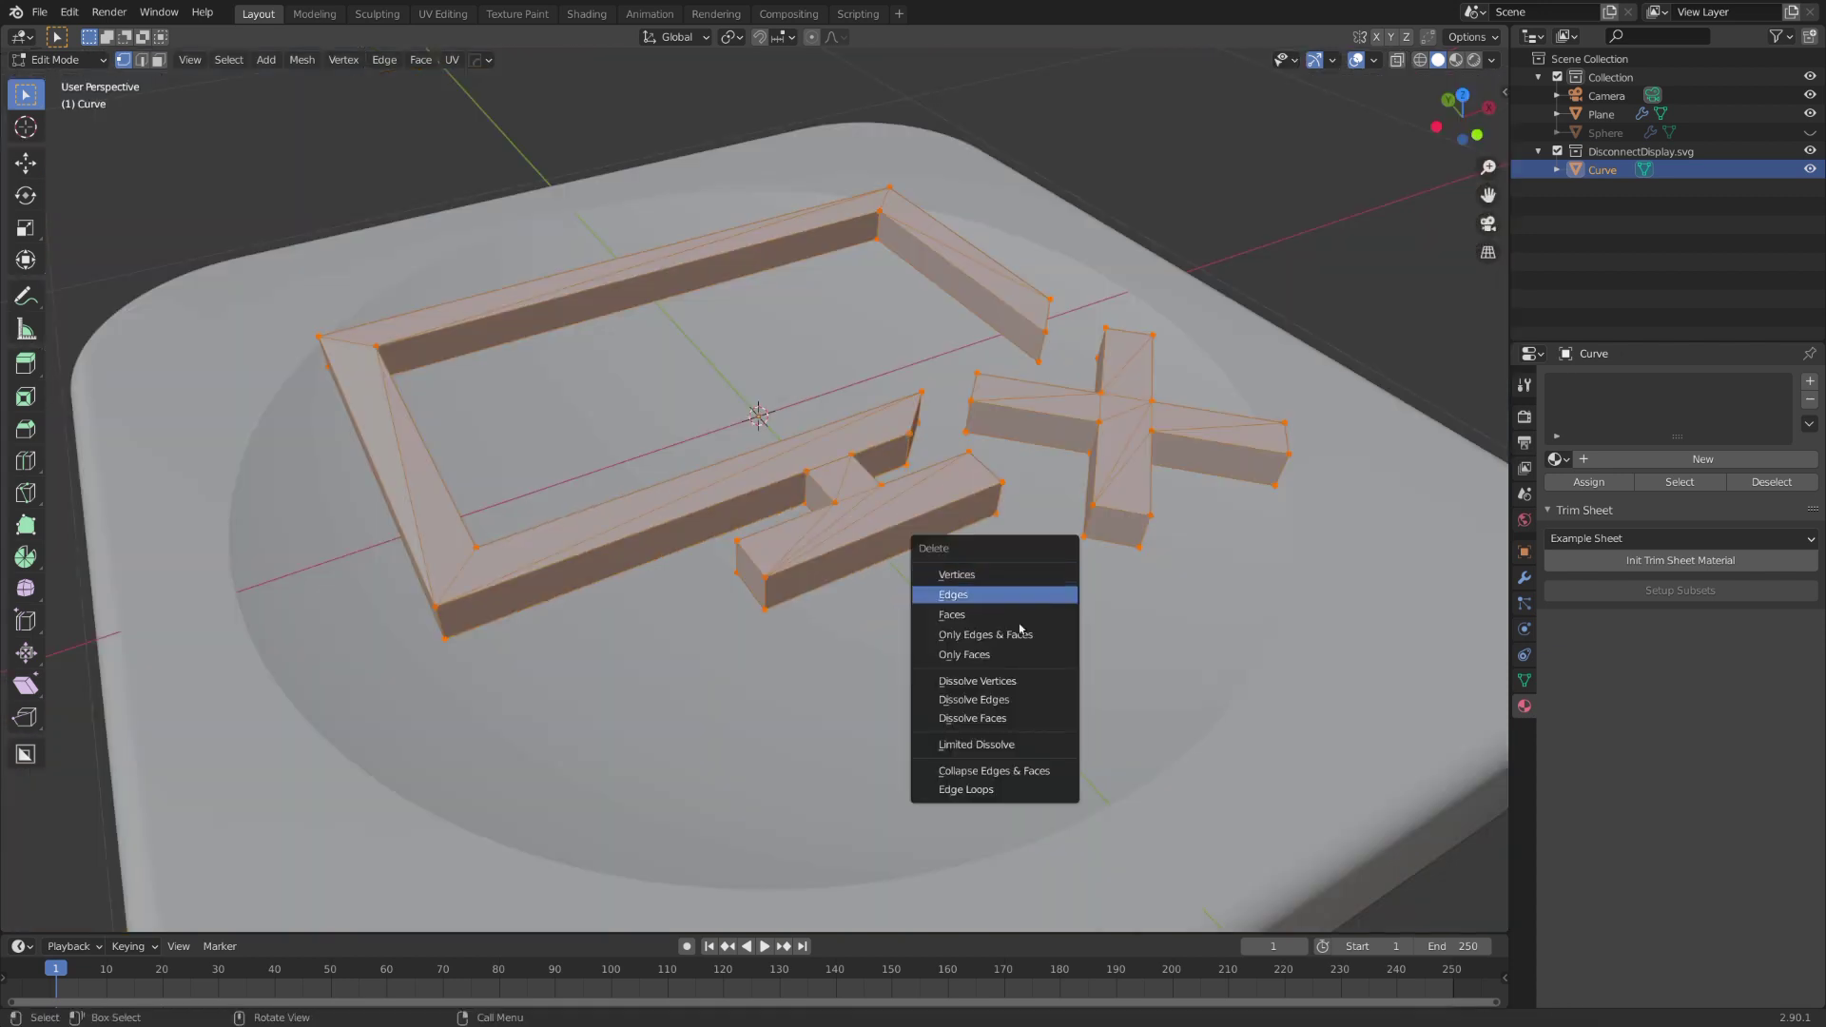
{"action": "left_click", "coordinate": [1016, 743]}
{"action": "middle_click_drag", "start_coordinate": [1016, 743], "coordinate": [1133, 709]}
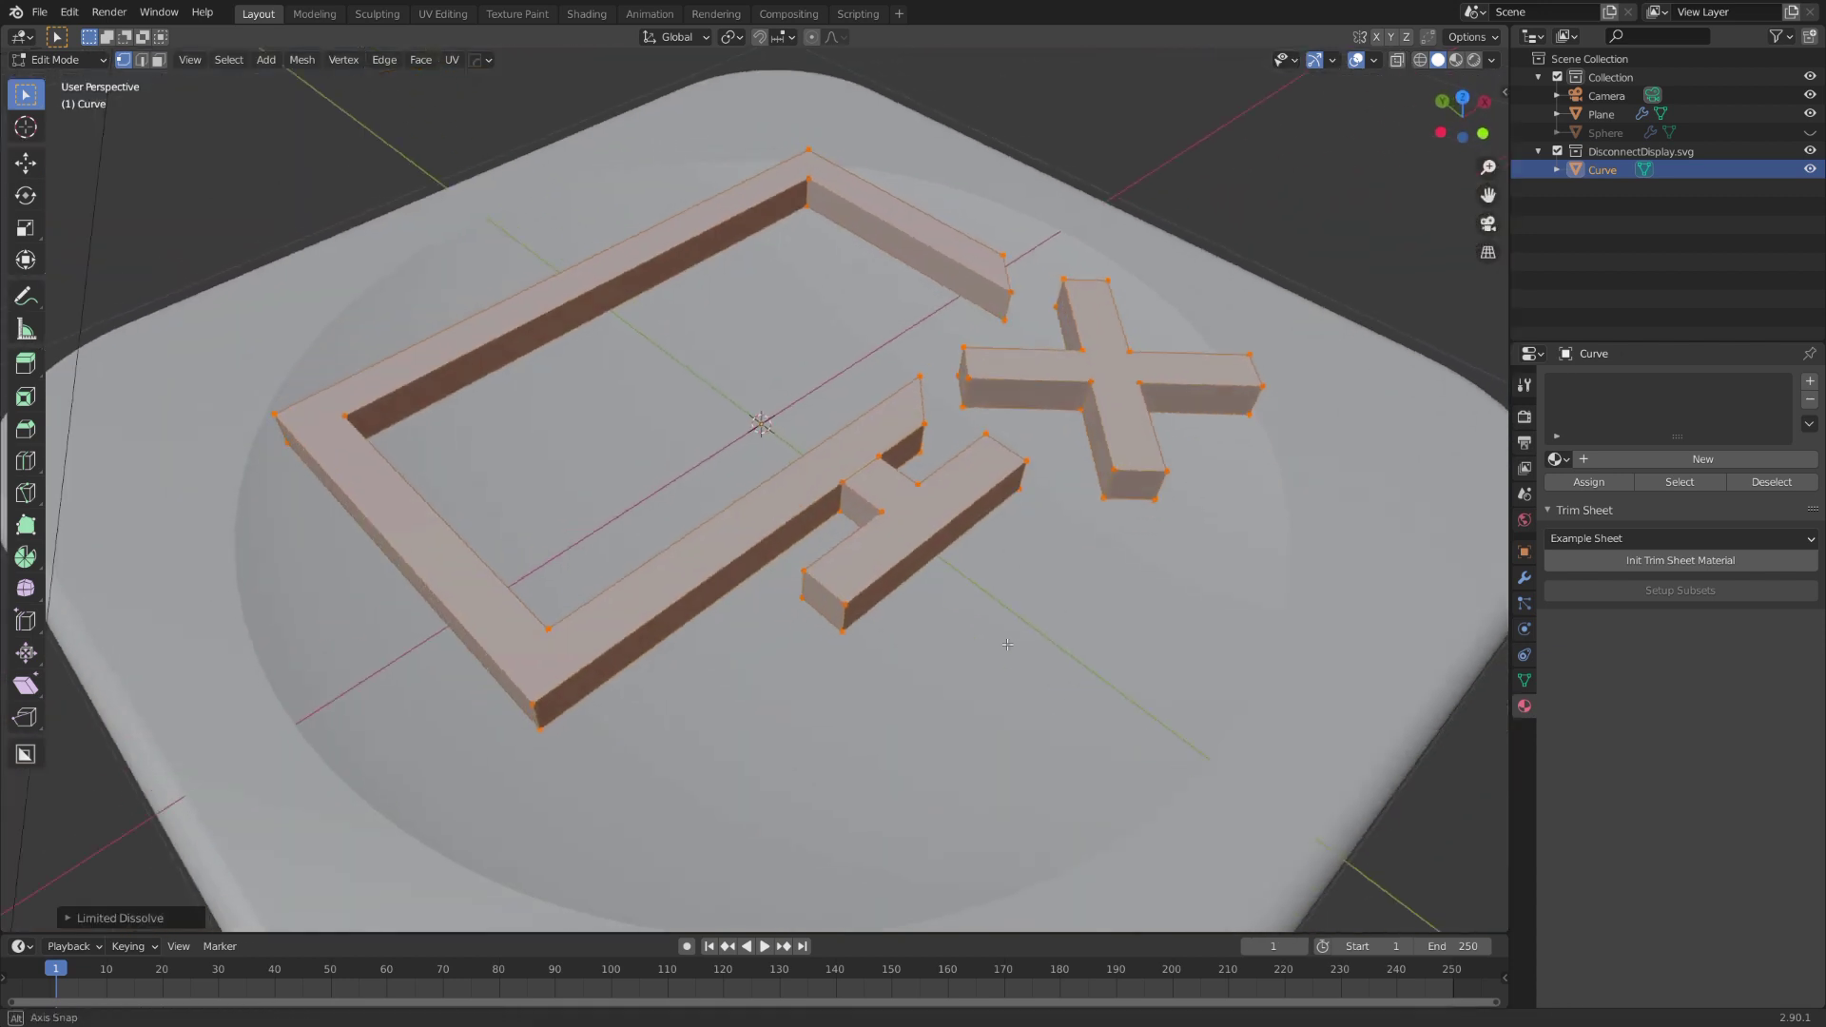
- Try rounding all edges of the extruded icon with a wide bevel
{"action": "key", "text": "ctrl+b"}
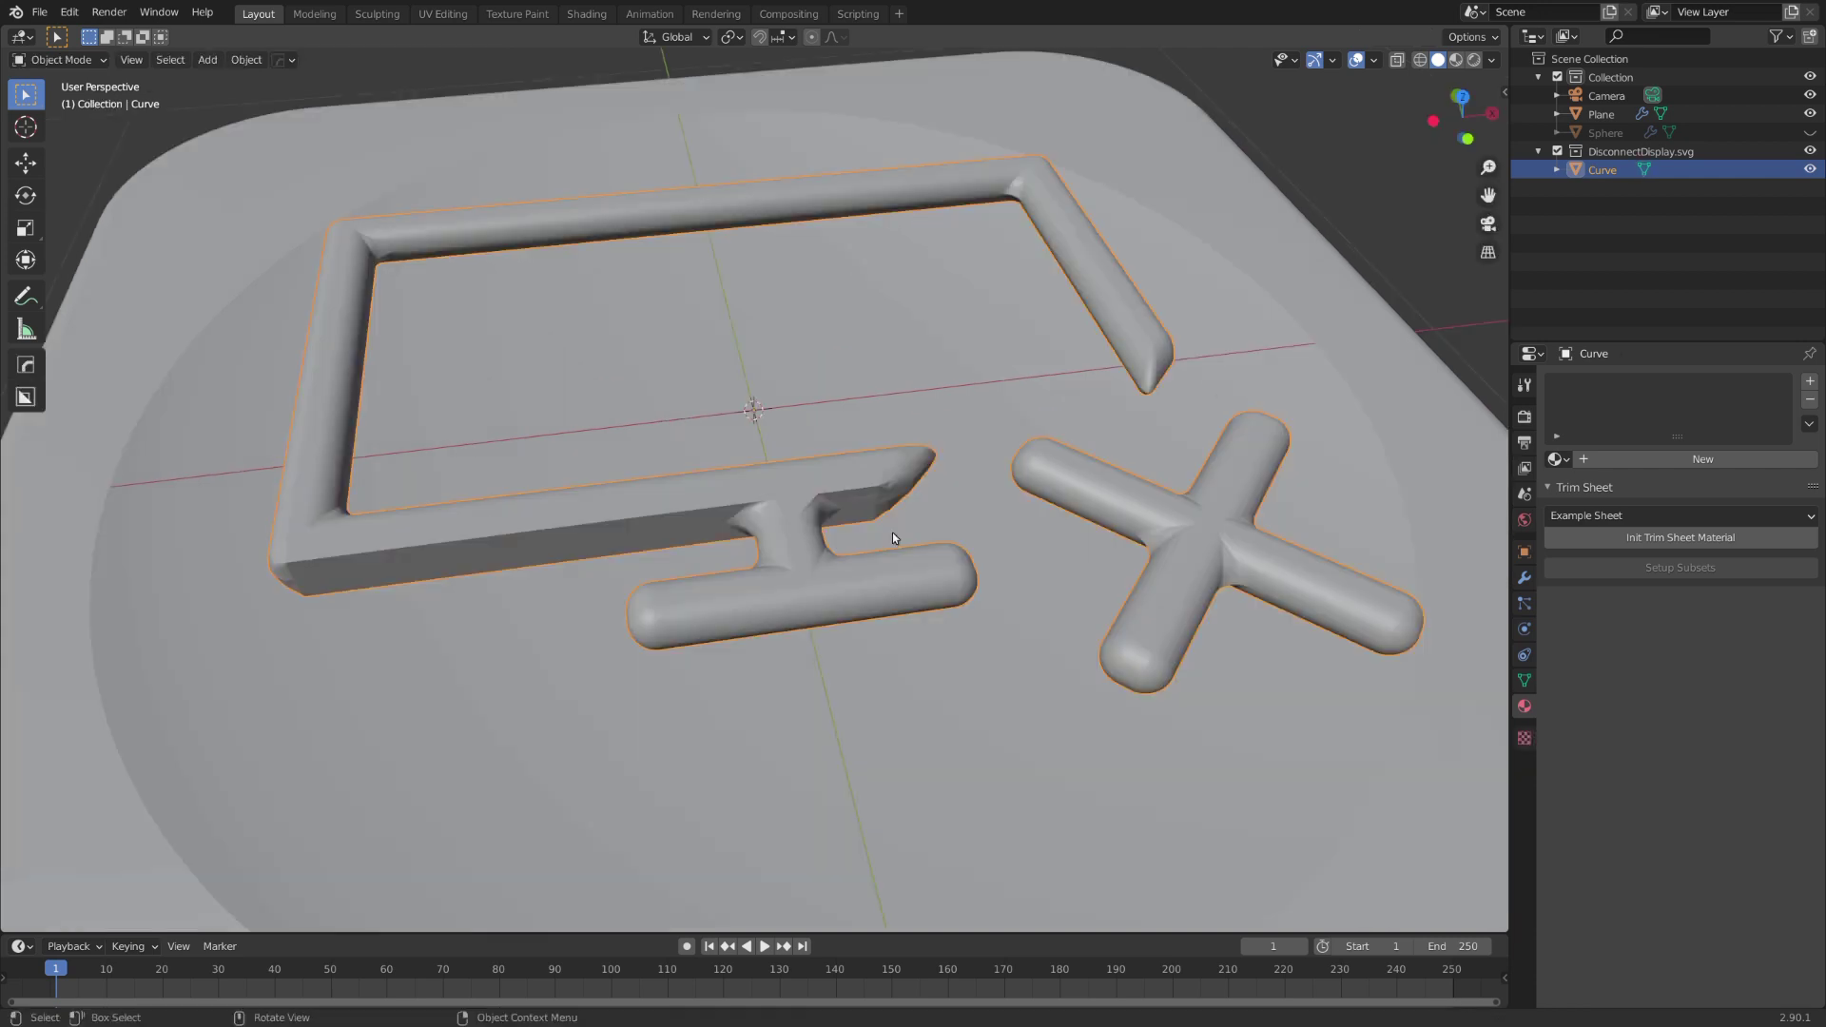
{"action": "key", "text": "Tab"}
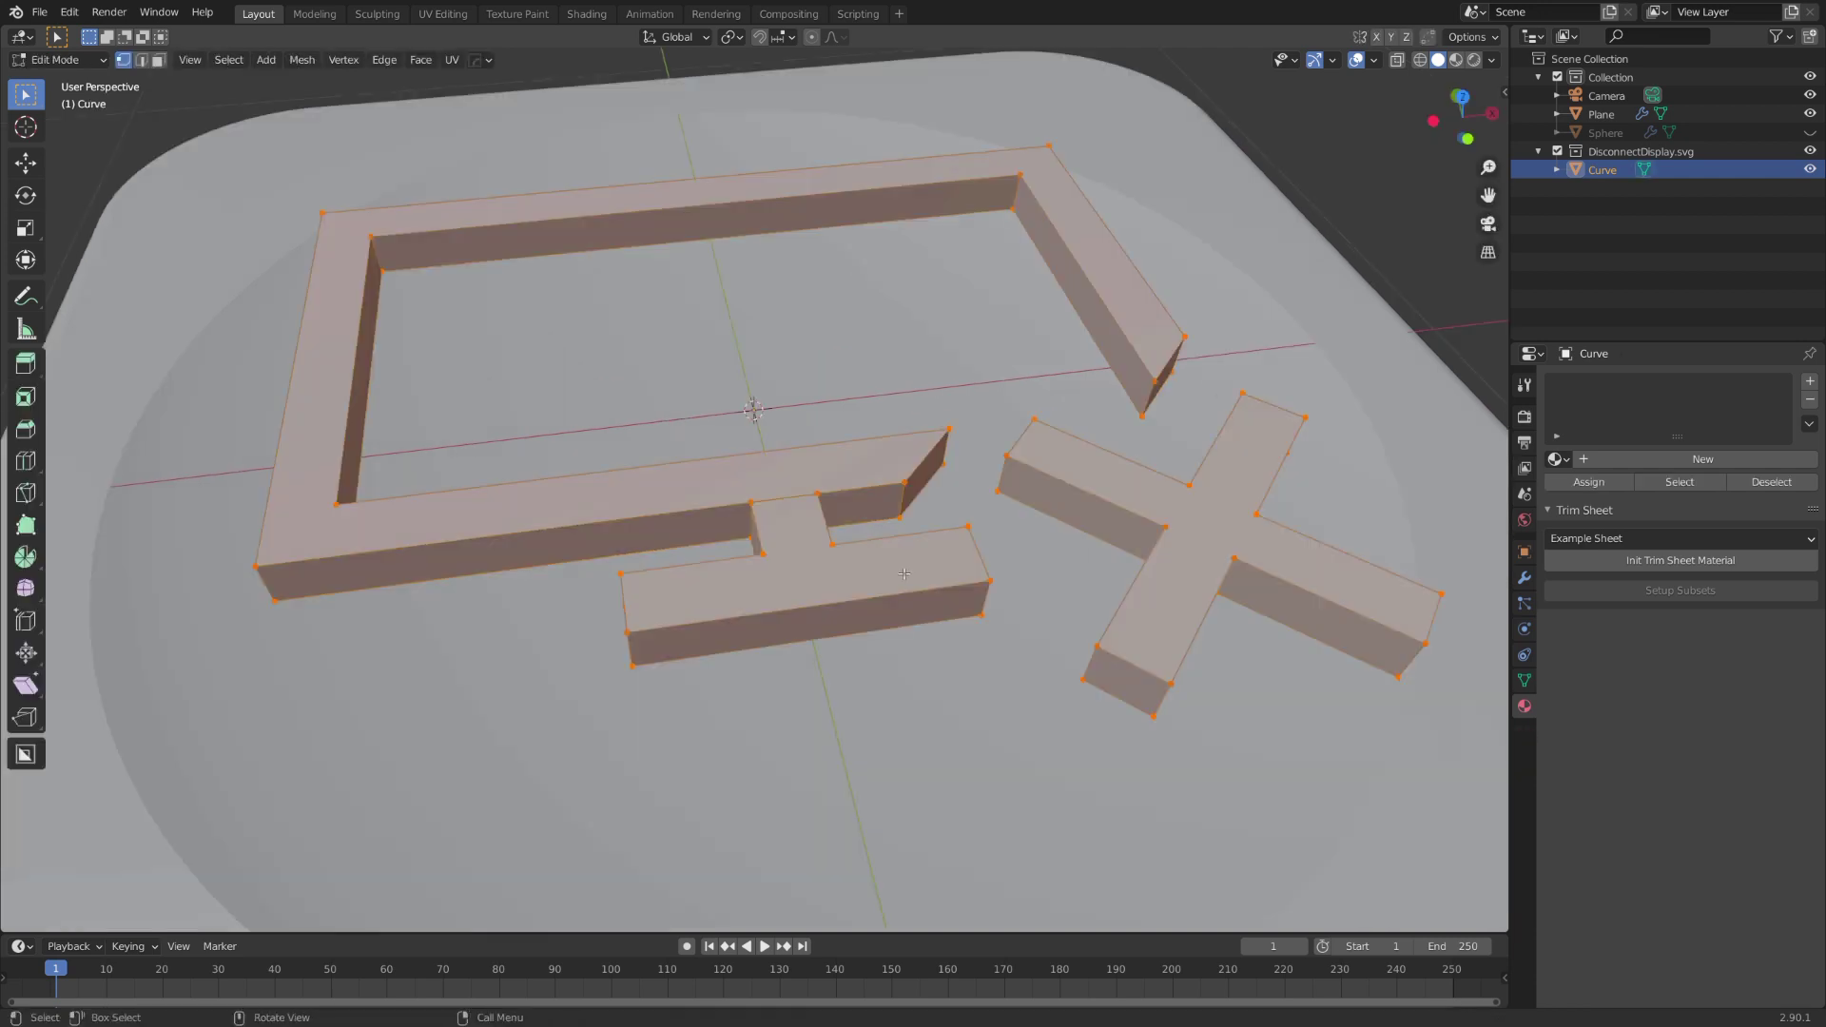
- Delete the top face of the monitor symbol's stand in face mode
{"action": "middle_click_drag", "start_coordinate": [897, 574], "coordinate": [934, 594]}
{"action": "key", "text": "3"}
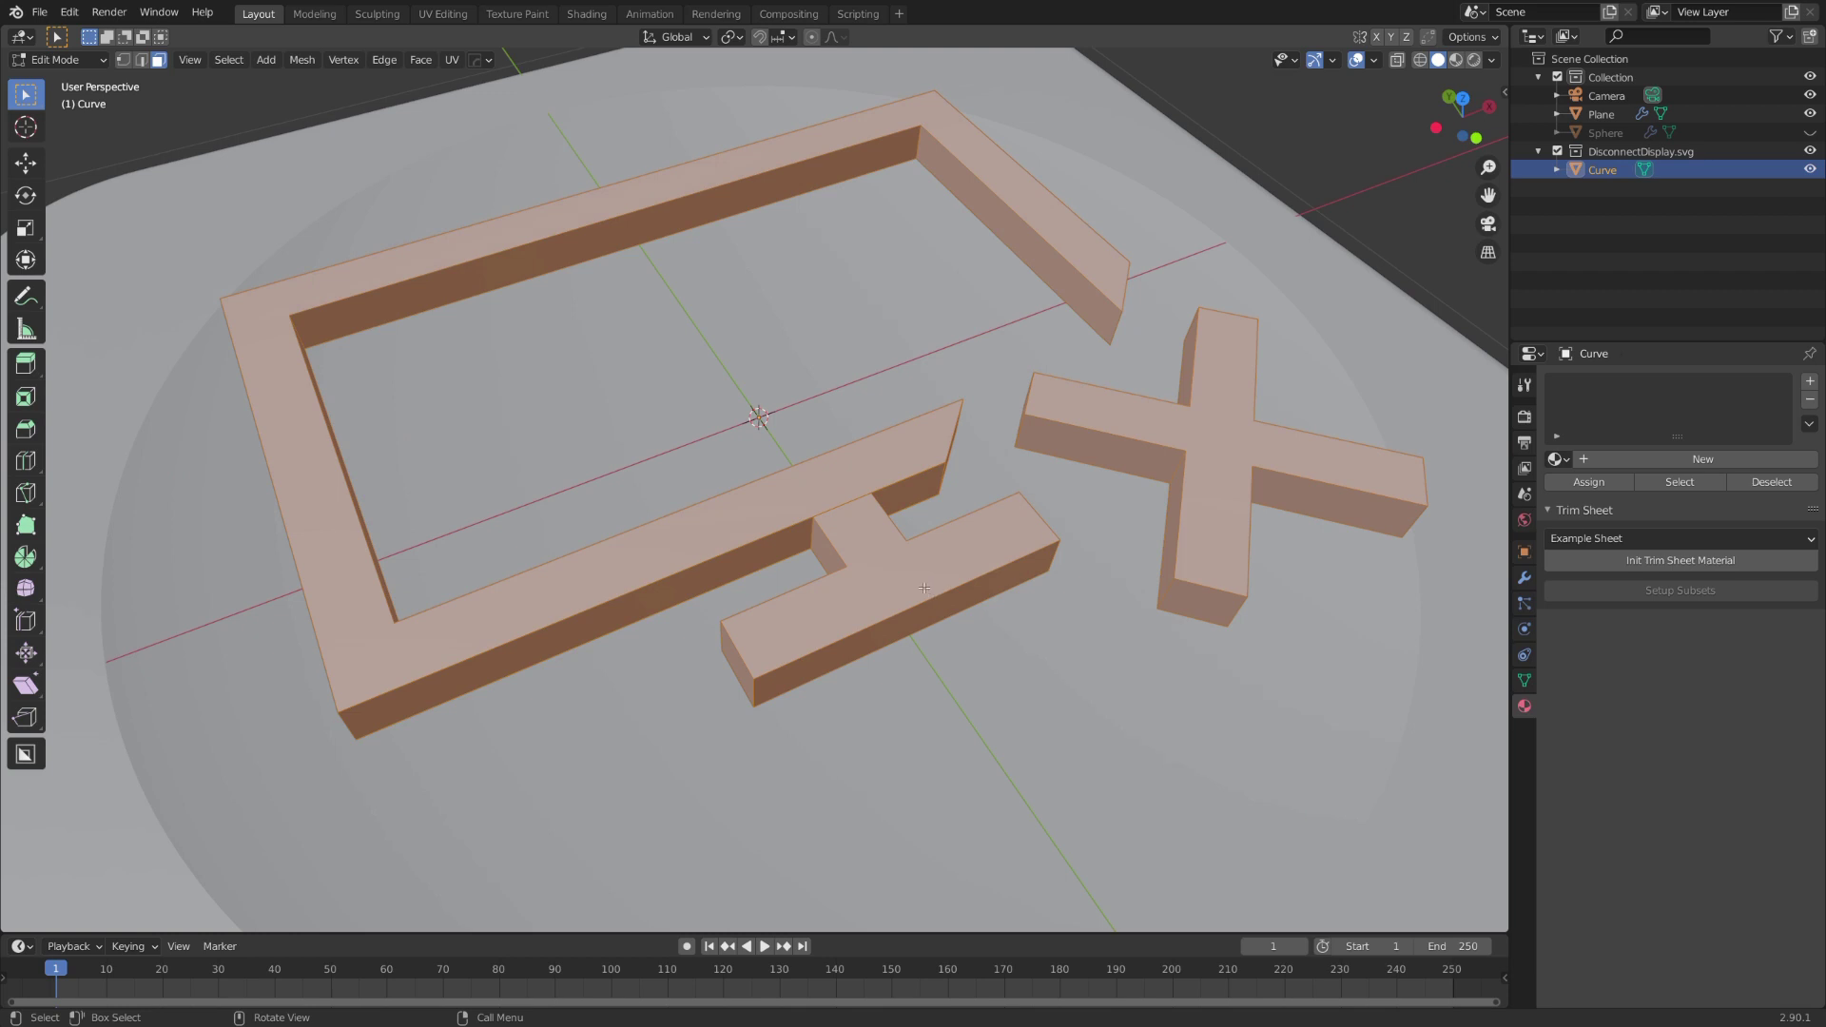
{"action": "key", "text": "alt+a"}
{"action": "scroll", "coordinate": [916, 587], "scroll_direction": "up", "scroll_amount": 5}
{"action": "key", "text": "1"}
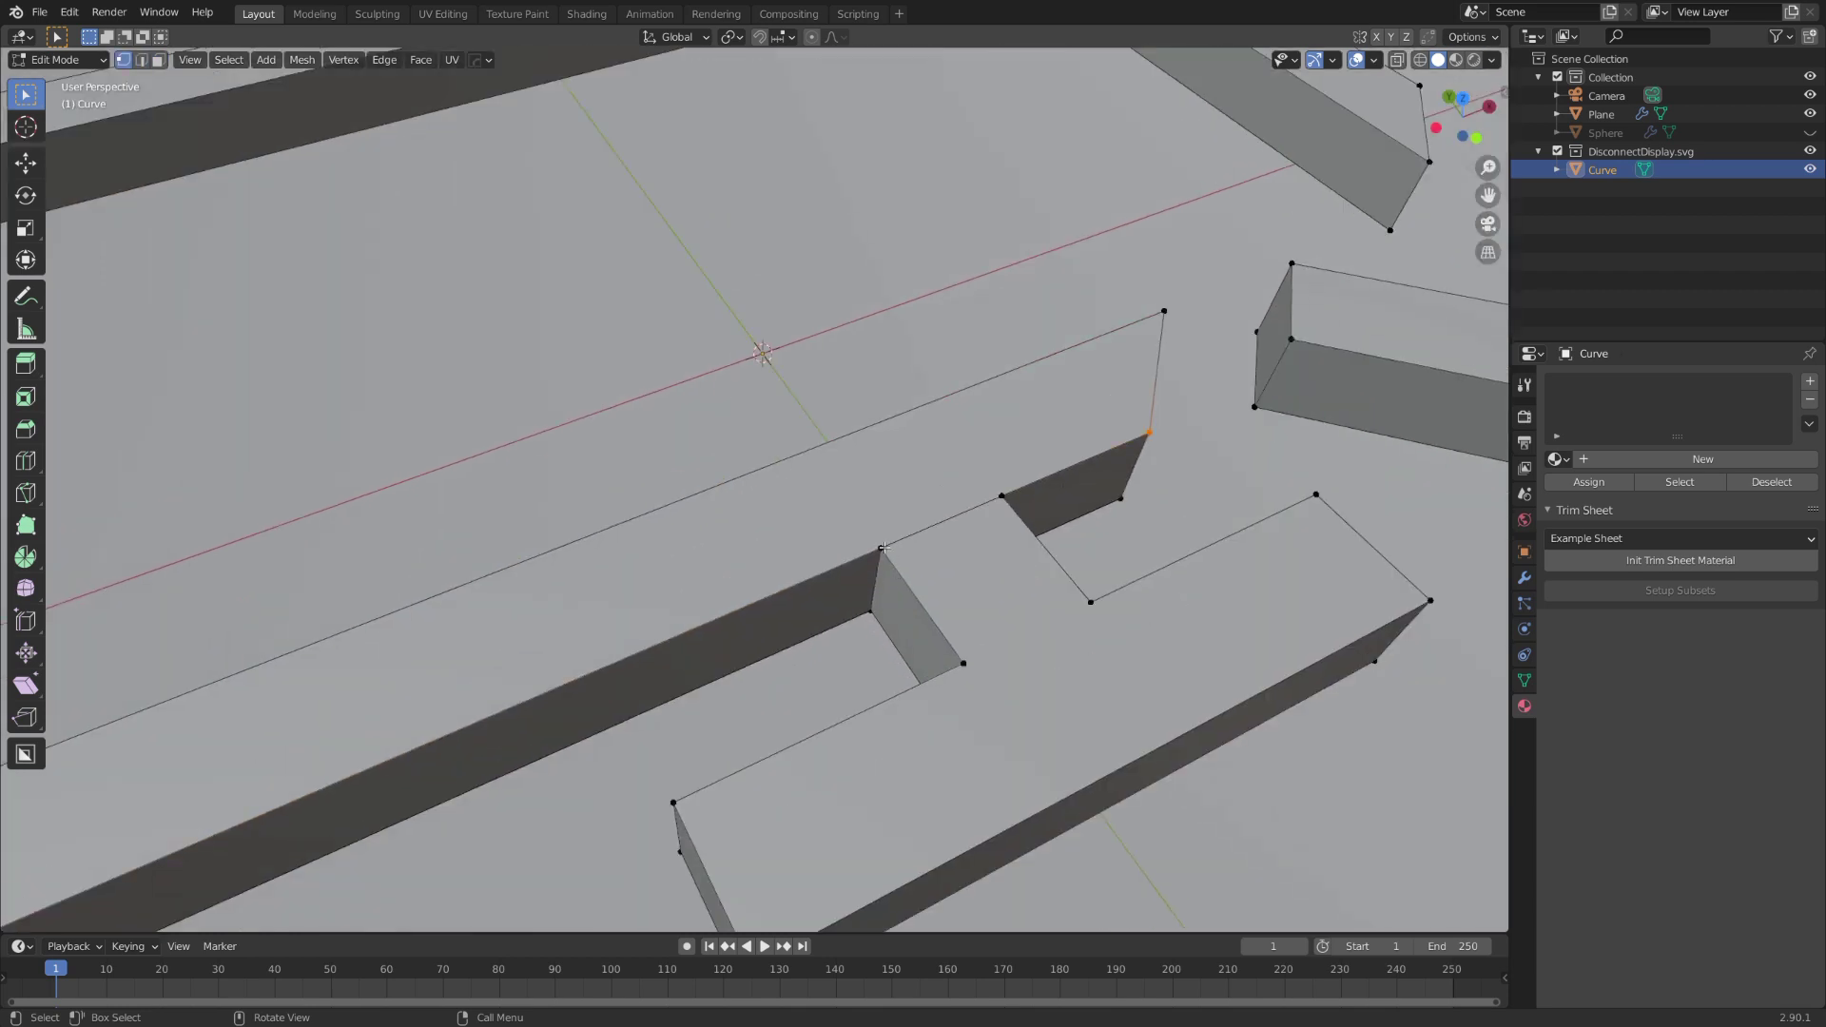
{"action": "left_click", "coordinate": [883, 554]}
{"action": "middle_click_drag", "start_coordinate": [936, 606], "coordinate": [862, 533]}
{"action": "key", "text": "3"}
{"action": "key", "text": "l"}
{"action": "key", "text": "x"}
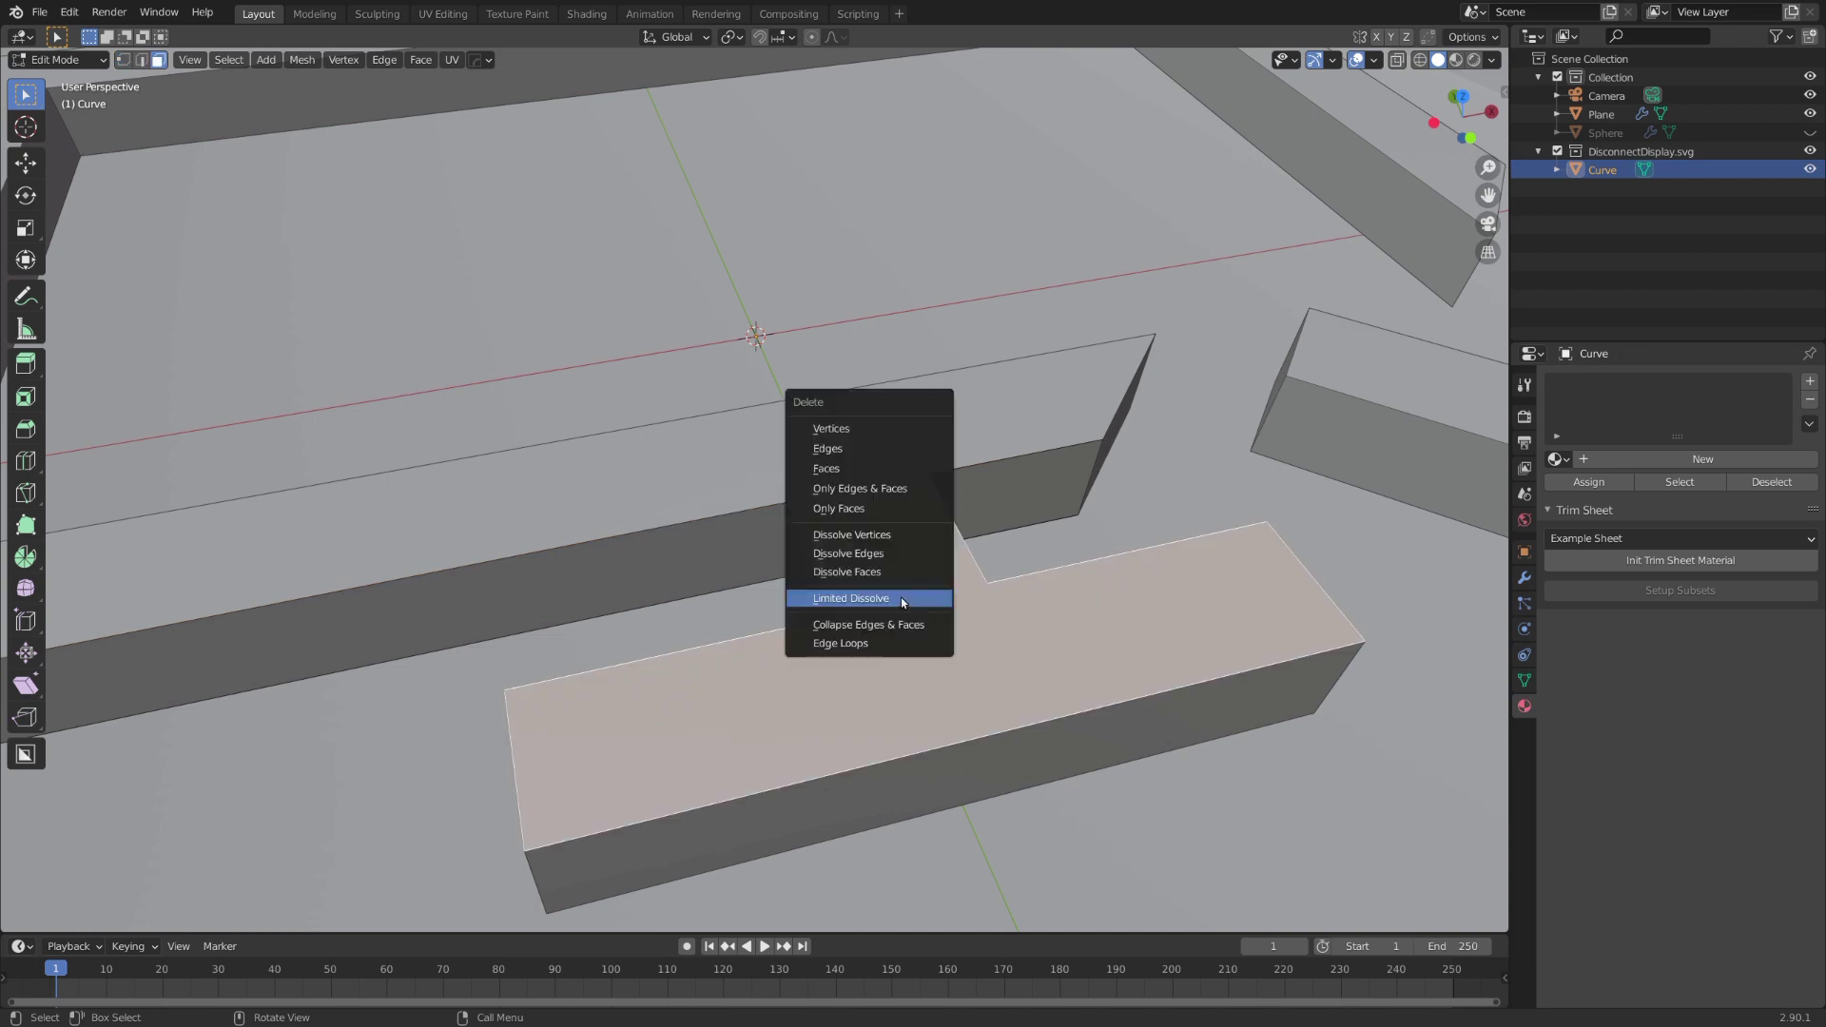
{"action": "left_click", "coordinate": [872, 470]}
- Delete the remaining top faces of the monitor frame so that its whole upper side is open
{"action": "key", "text": "x"}
{"action": "left_click", "coordinate": [893, 440]}
{"action": "left_click", "coordinate": [972, 435]}
{"action": "key", "text": "x"}
{"action": "left_click", "coordinate": [974, 435]}
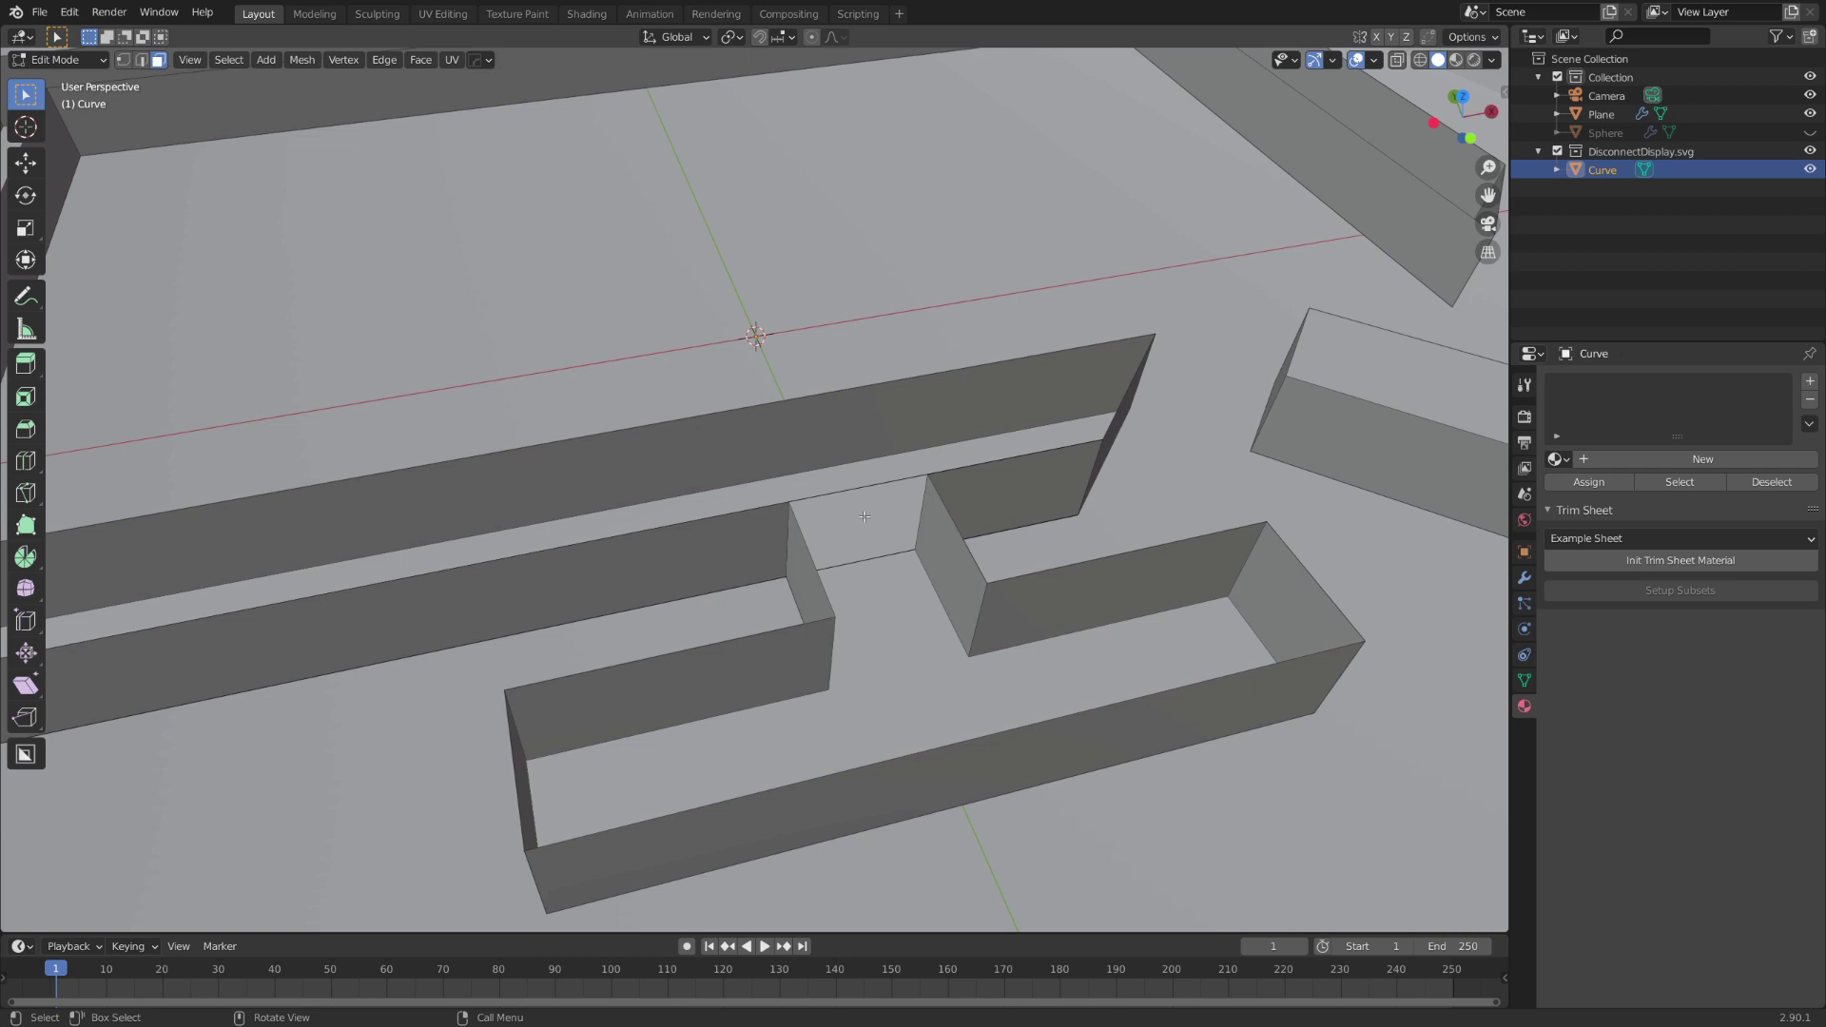
- Delete the internal face and the leftover upper edge crossing the neck between the monitor frame and its stand
{"action": "key", "text": "l"}
{"action": "key", "text": "x"}
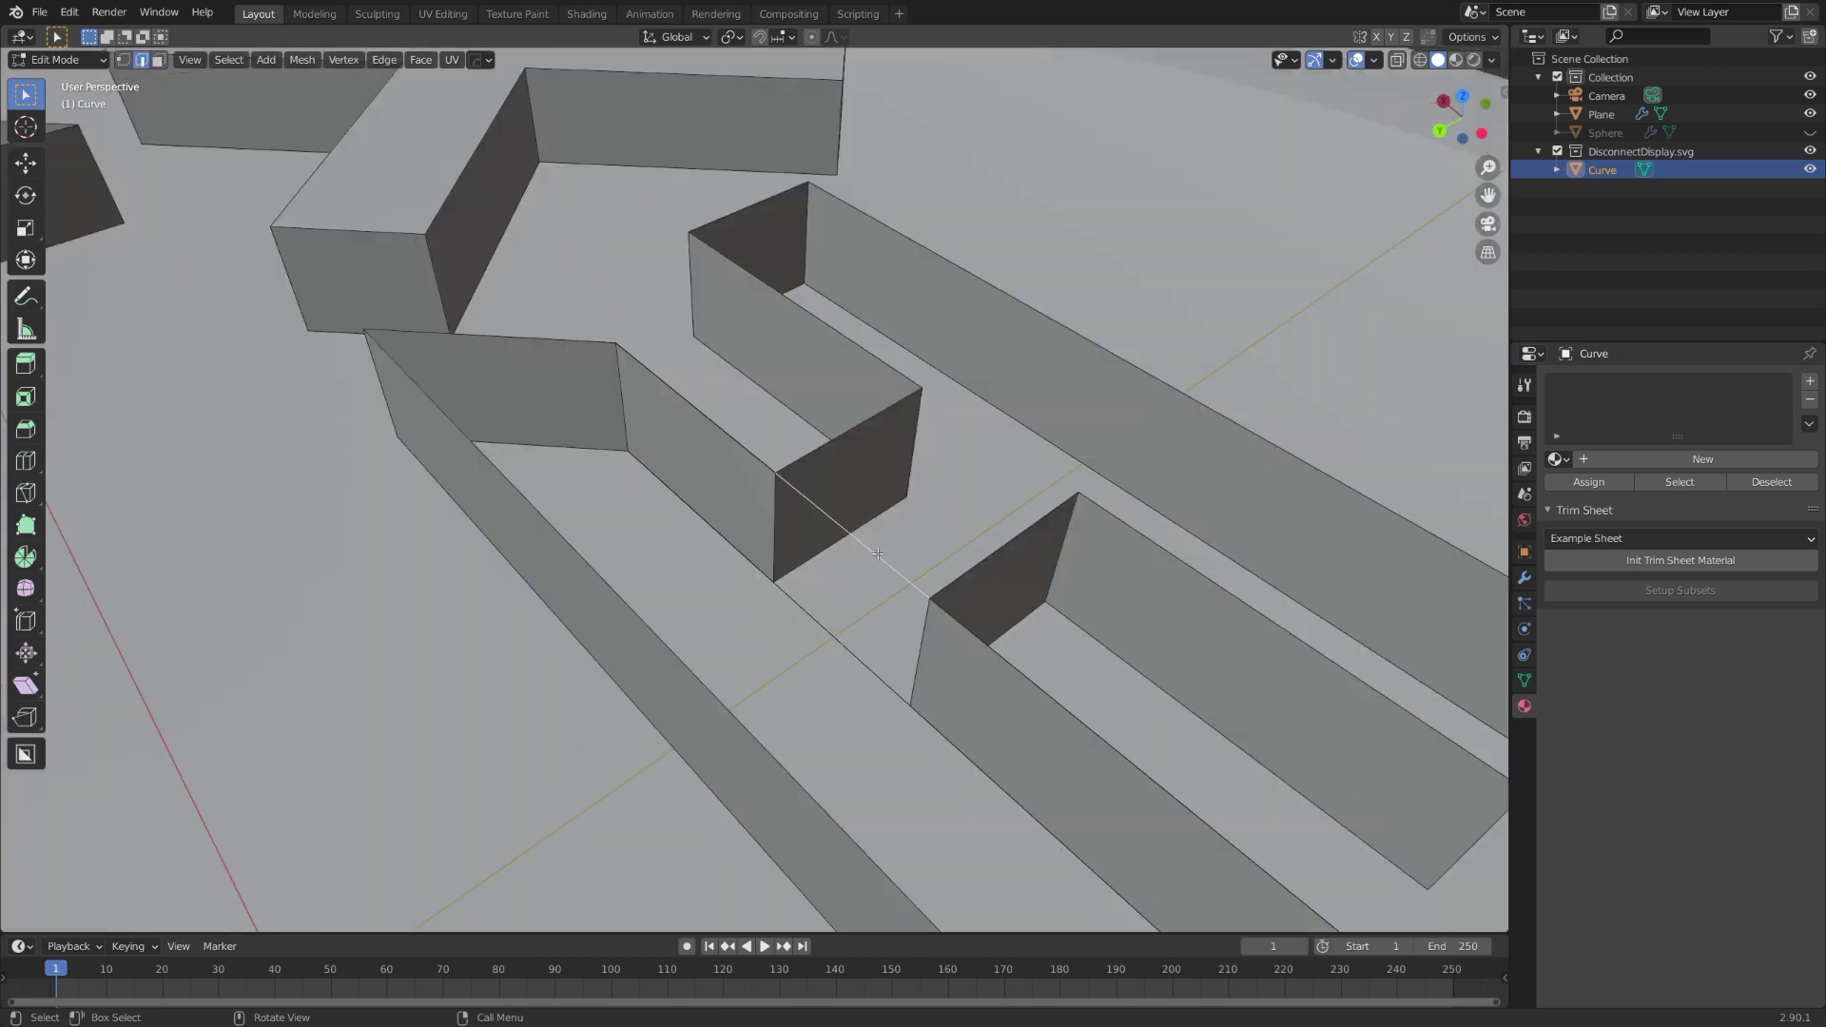
{"action": "key", "text": "x"}
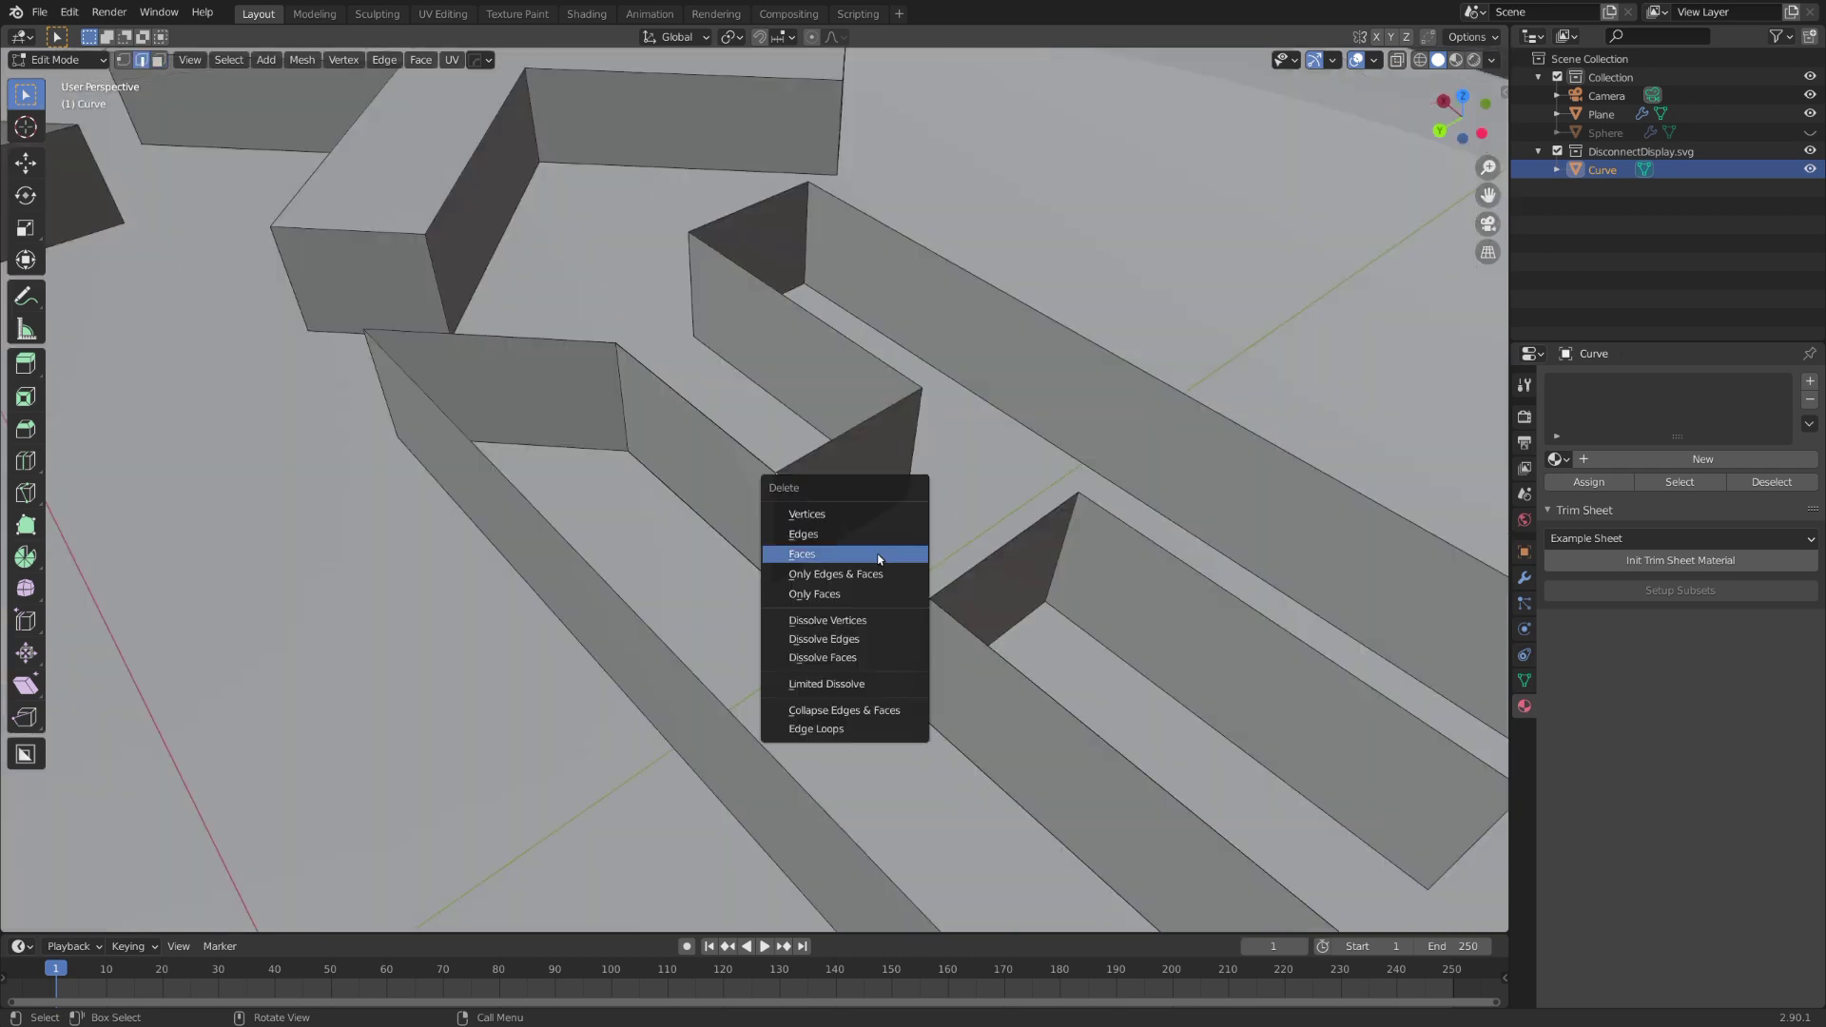
{"action": "left_click", "coordinate": [857, 542]}
{"action": "key", "text": "x"}
{"action": "left_click", "coordinate": [872, 546]}
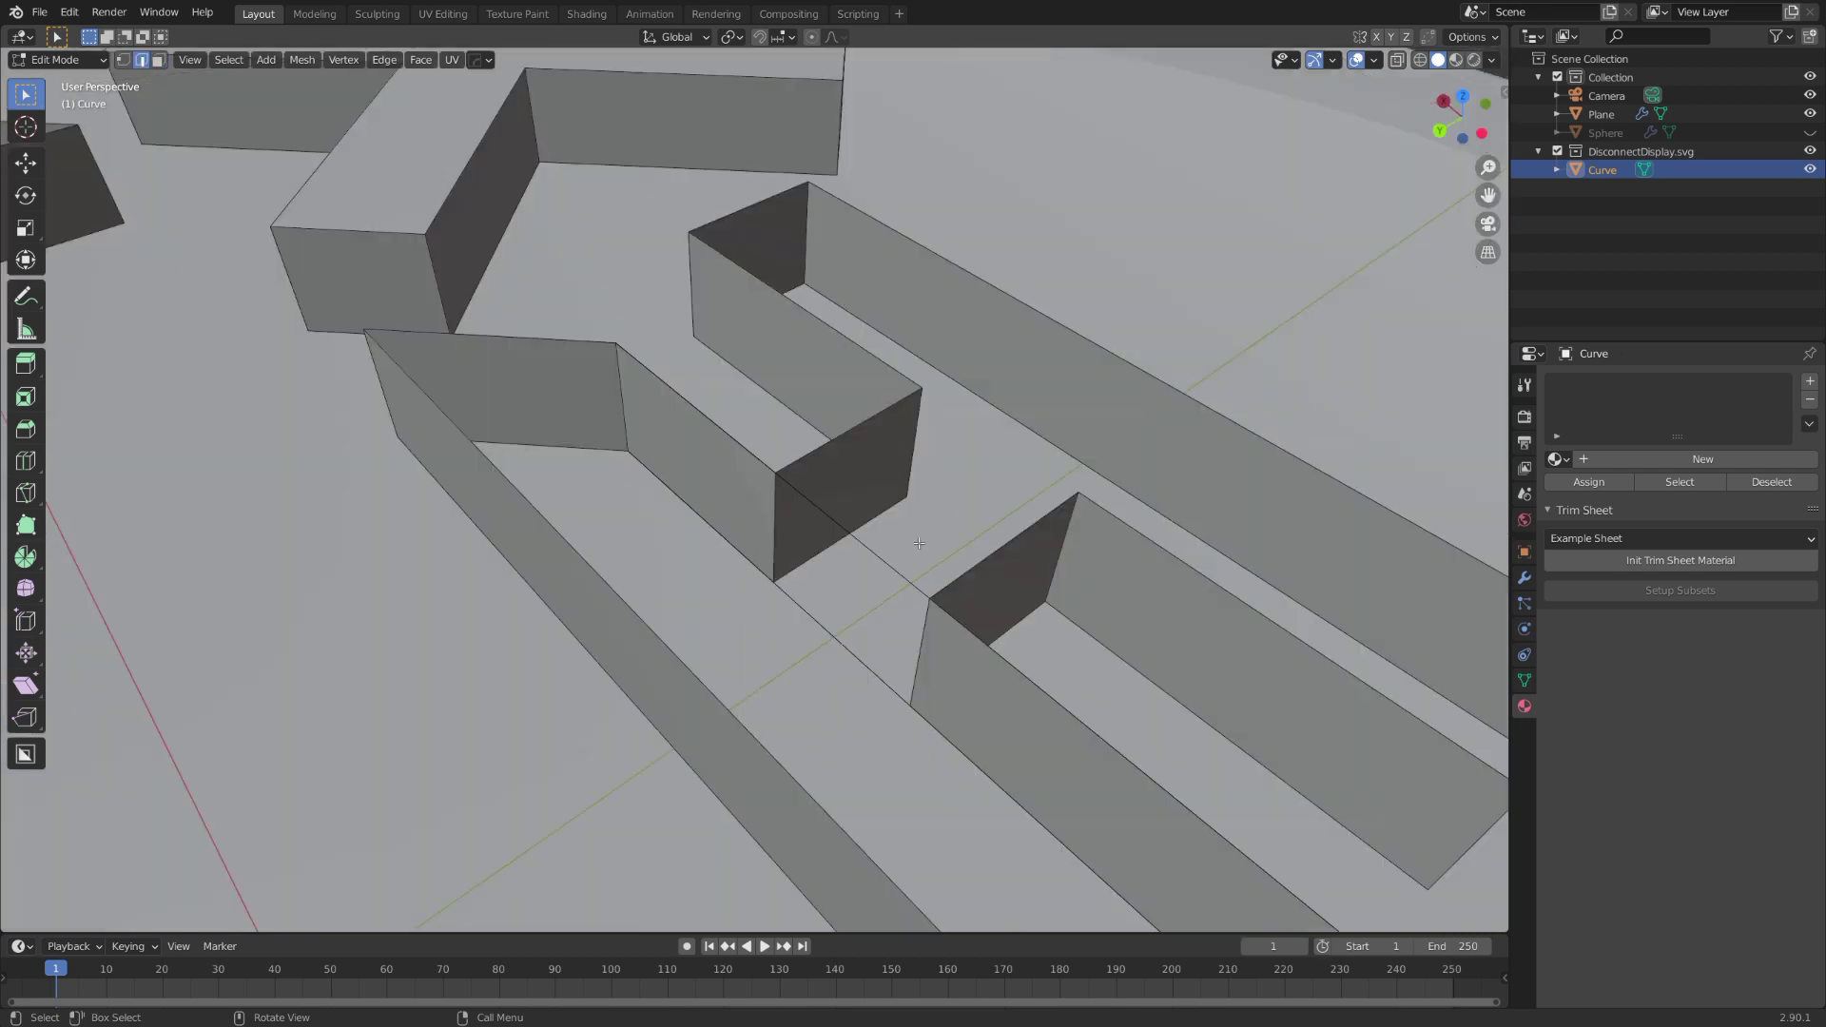
{"action": "left_click", "coordinate": [865, 540]}
{"action": "key", "text": "x"}
{"action": "left_click", "coordinate": [858, 548]}
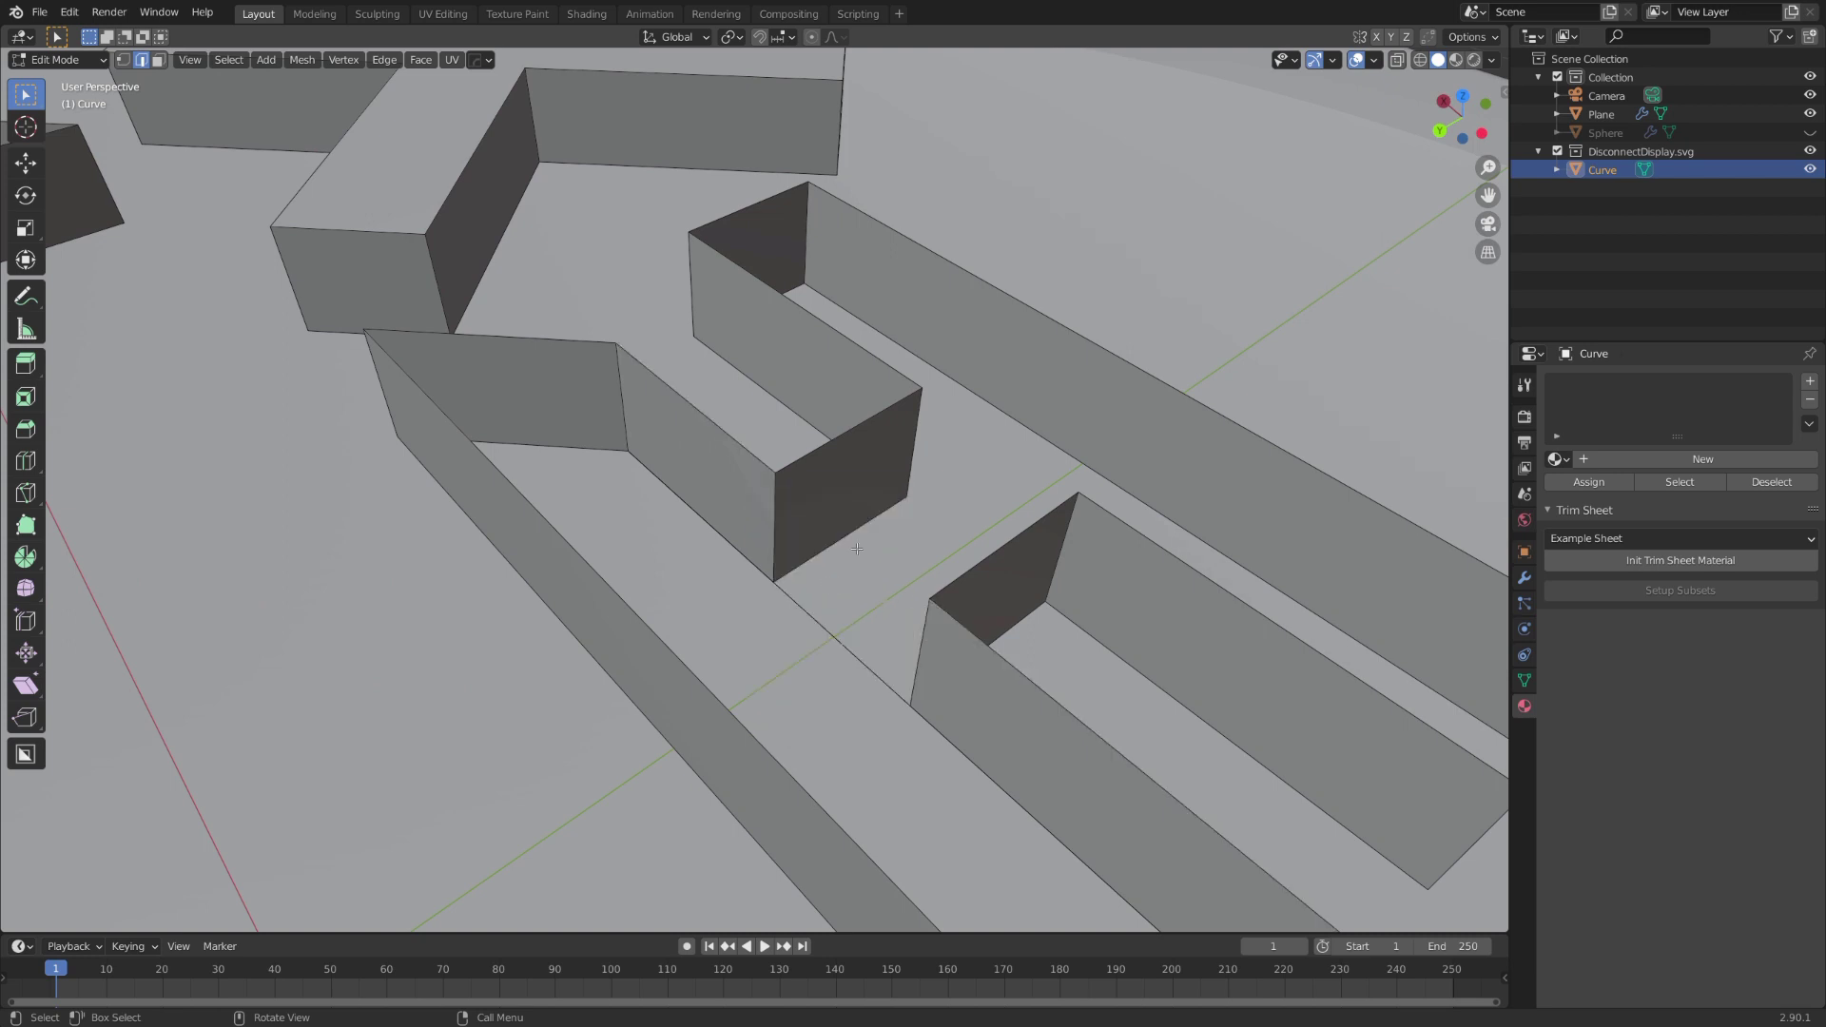
- Delete the leftover lower edge crossing the neck of the monitor's stand
{"action": "key", "text": "x"}
{"action": "left_click", "coordinate": [813, 610]}
{"action": "left_click", "coordinate": [812, 618]}
{"action": "key", "text": "x"}
{"action": "left_click", "coordinate": [812, 619]}
{"action": "left_click", "coordinate": [811, 619]}
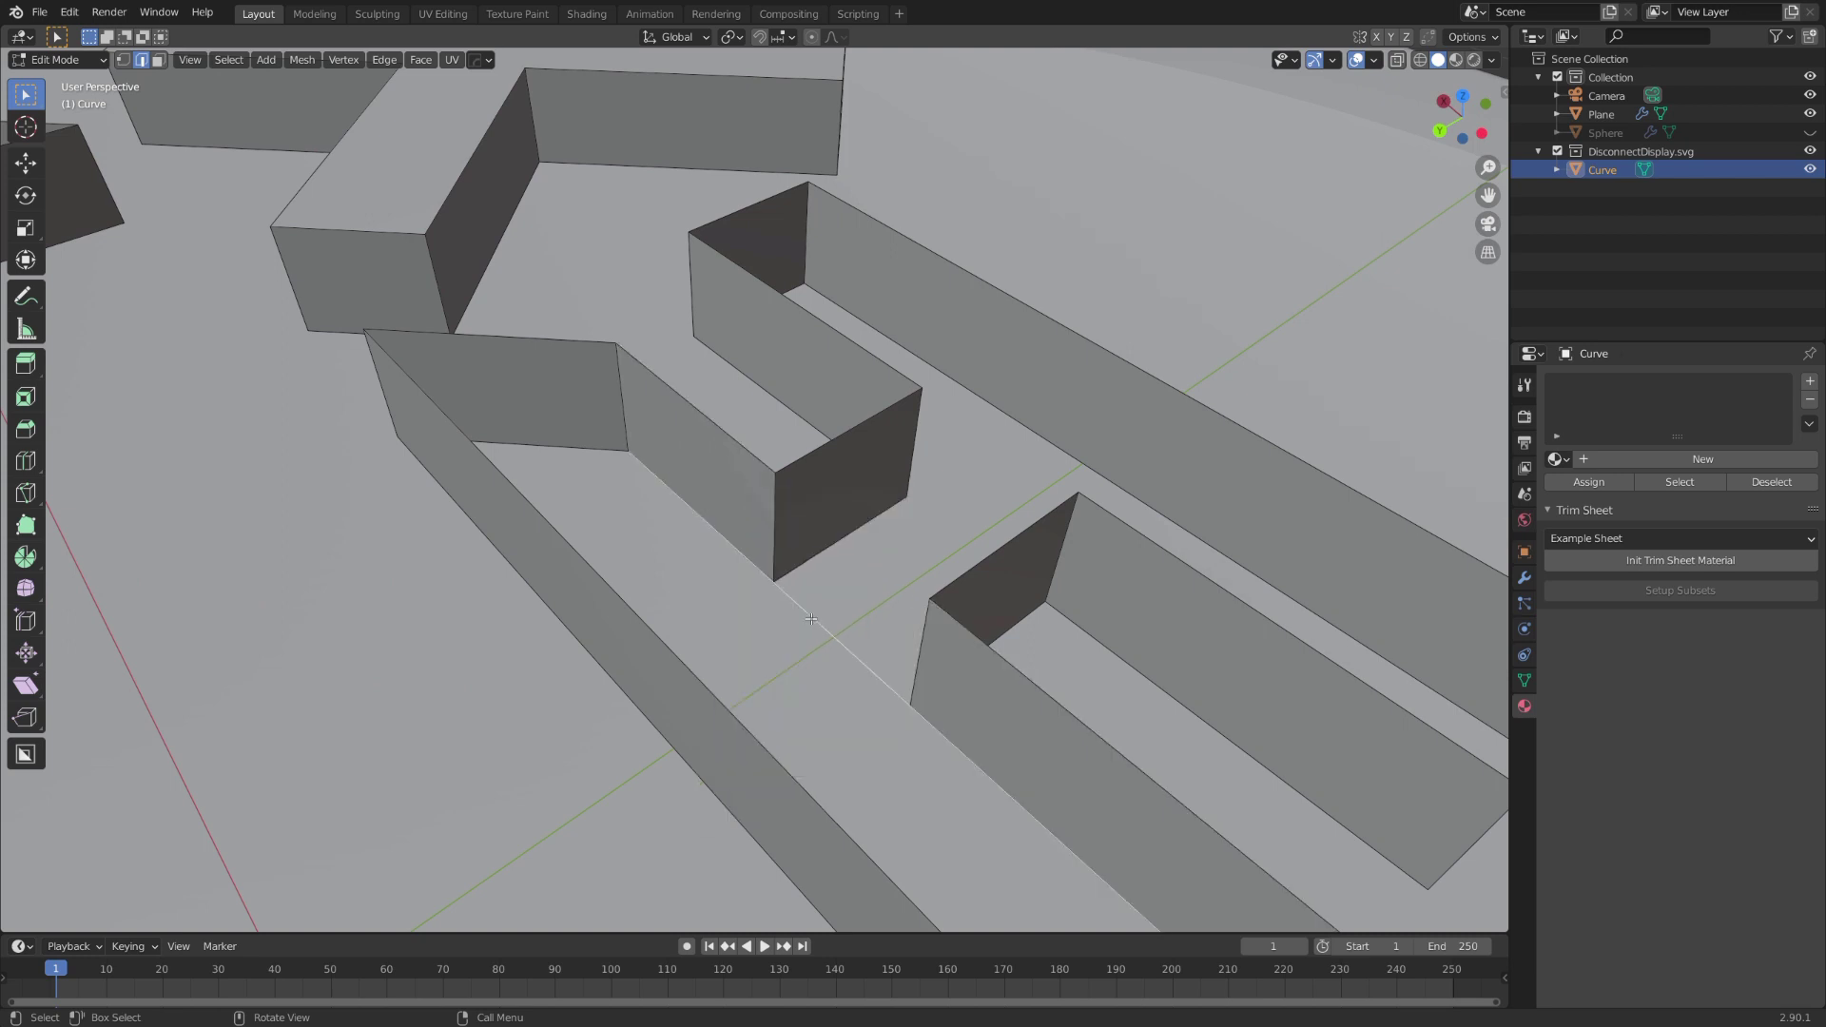
{"action": "key", "text": "x"}
{"action": "left_click", "coordinate": [812, 620]}
- Select the open top edge loop of the monitor symbol and fill it with a single face
{"action": "middle_click_drag", "start_coordinate": [811, 619], "coordinate": [881, 606]}
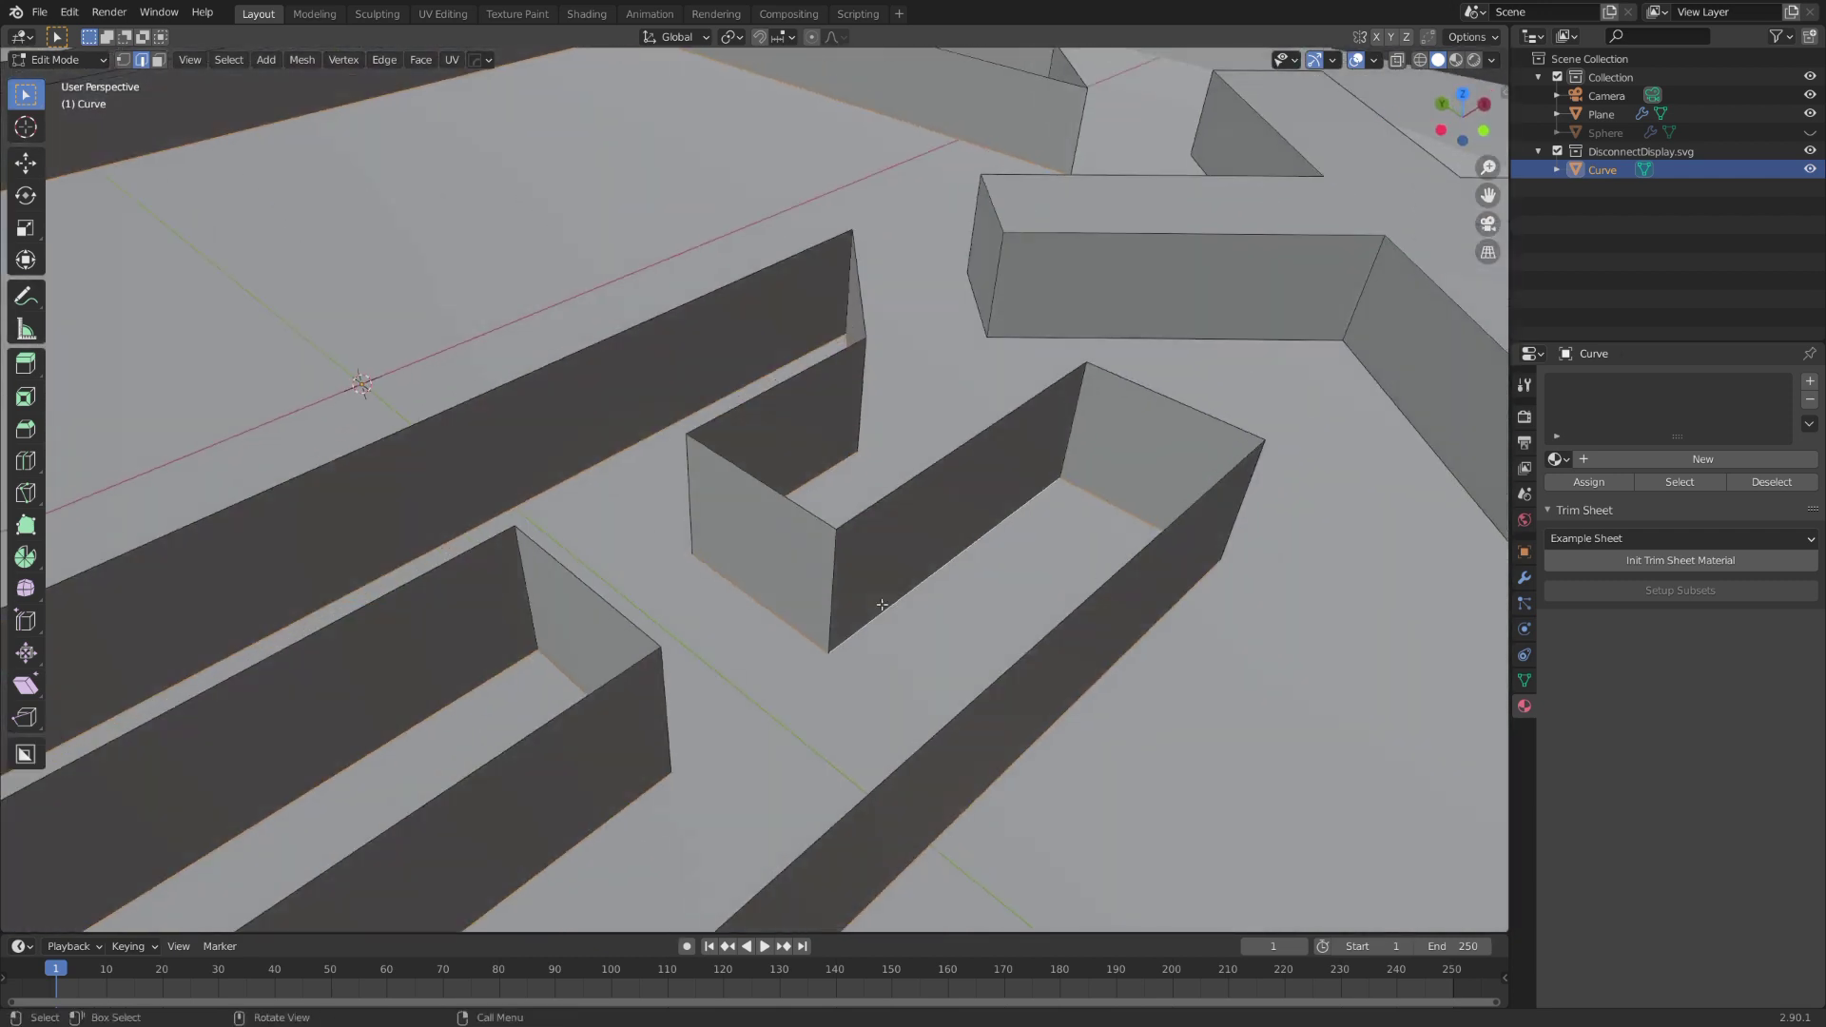
{"action": "left_click", "coordinate": [815, 535], "text": "alt"}
{"action": "key", "text": "f"}
- Select the entire symbol mesh and bevel all its edges into a fully rounded profile
{"action": "scroll", "coordinate": [878, 557], "scroll_direction": "down", "scroll_amount": 5}
{"action": "key", "text": "a"}
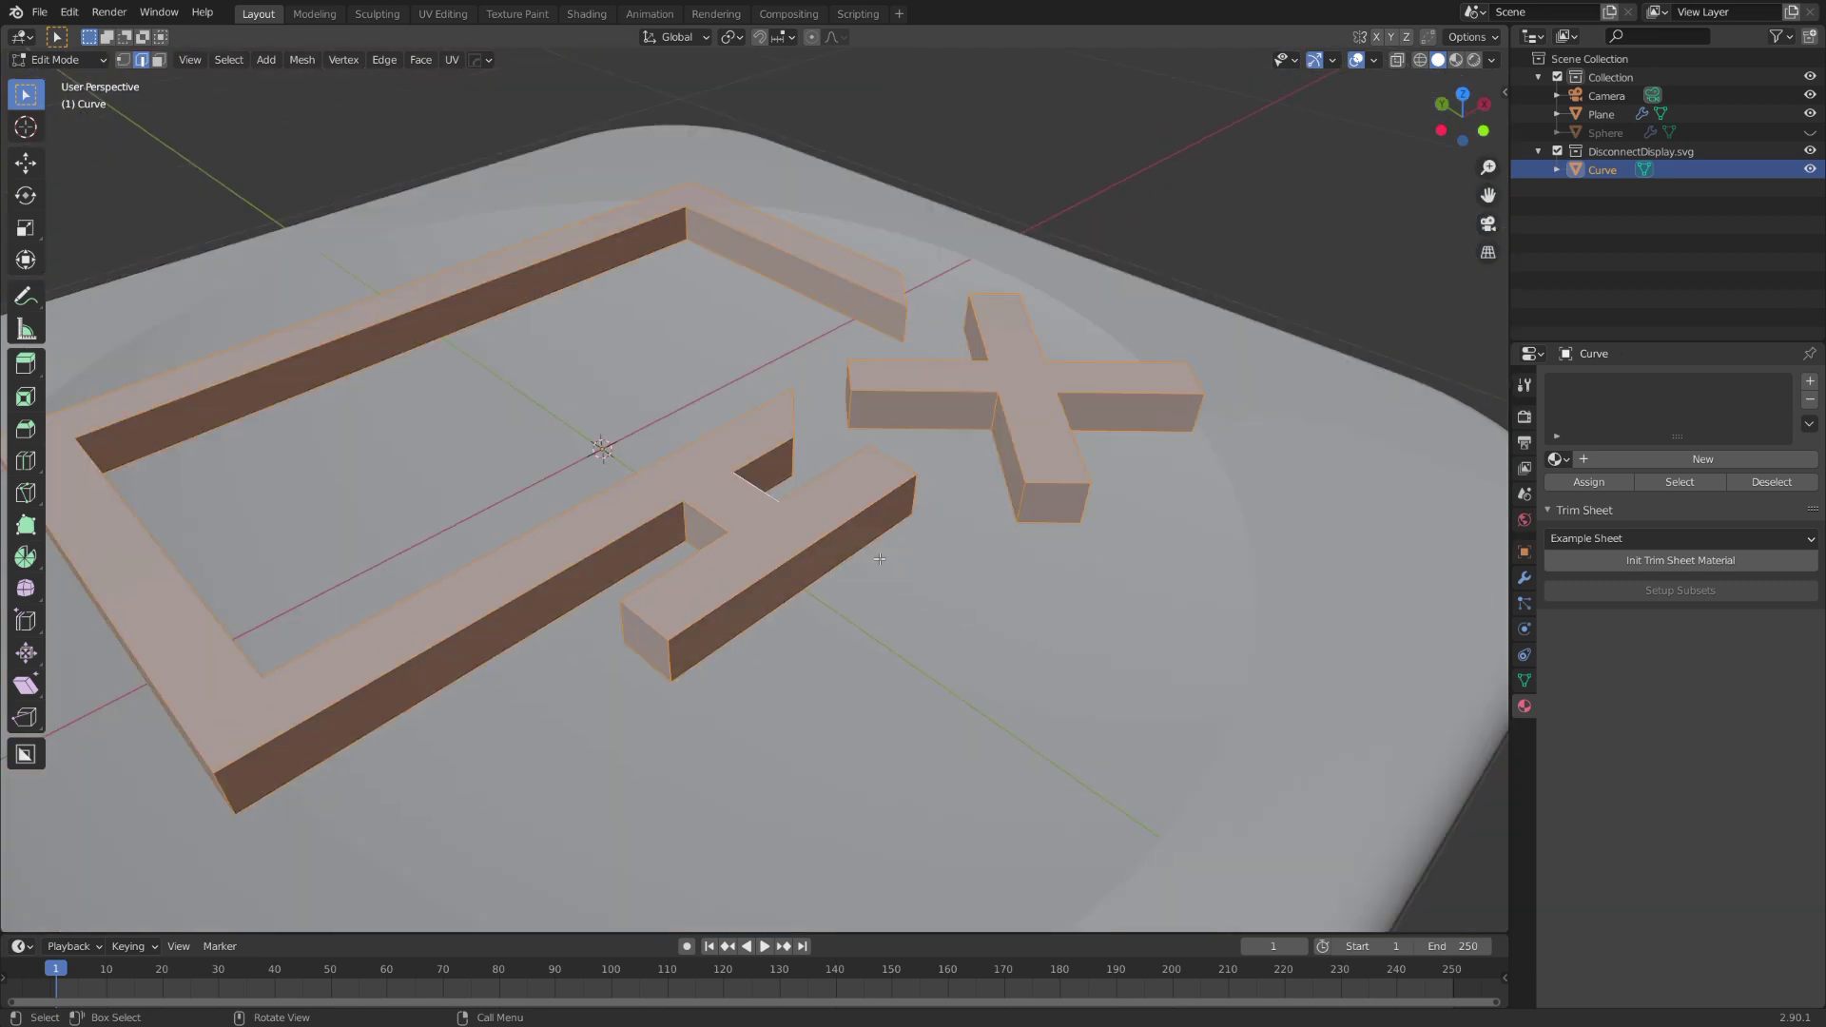
{"action": "middle_click_drag", "start_coordinate": [880, 559], "coordinate": [925, 552]}
{"action": "key", "text": "ctrl+b"}
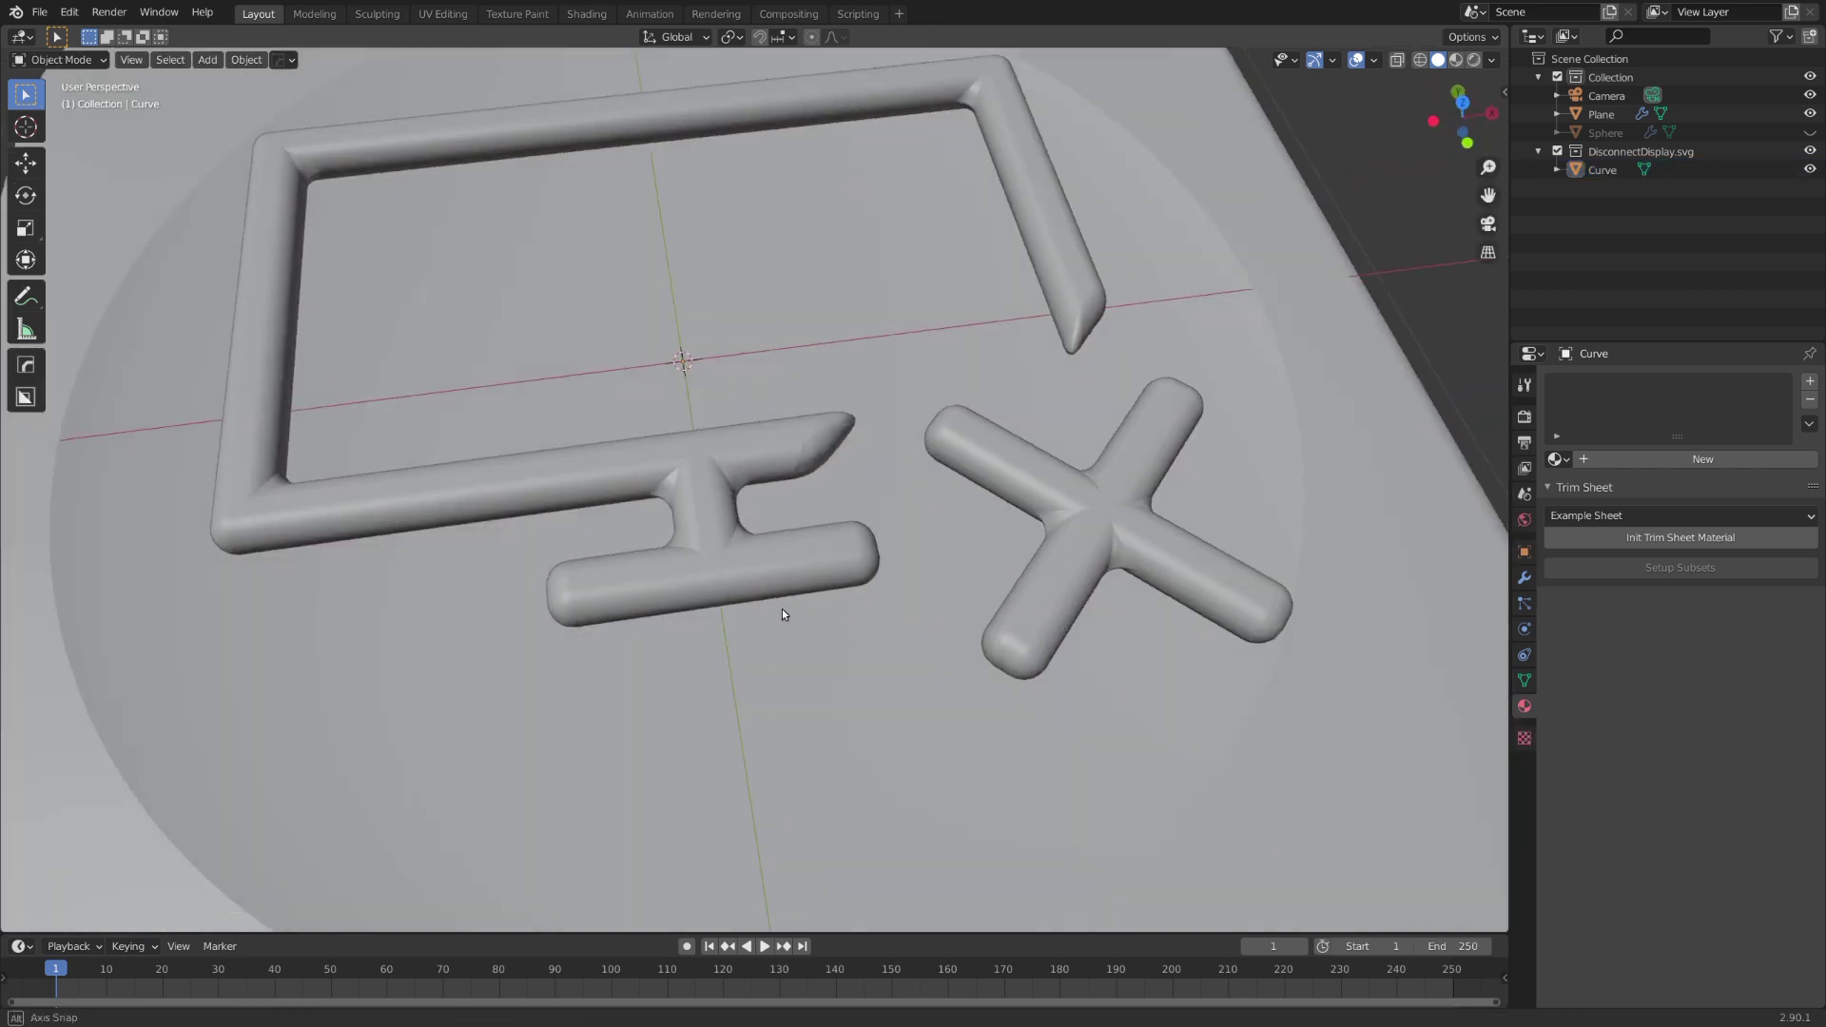
- Add a Remesh modifier to the bevelled symbol in Object Mode
{"action": "middle_click_drag", "start_coordinate": [782, 609], "coordinate": [849, 591]}
{"action": "scroll", "coordinate": [799, 561], "scroll_direction": "up", "scroll_amount": 5}
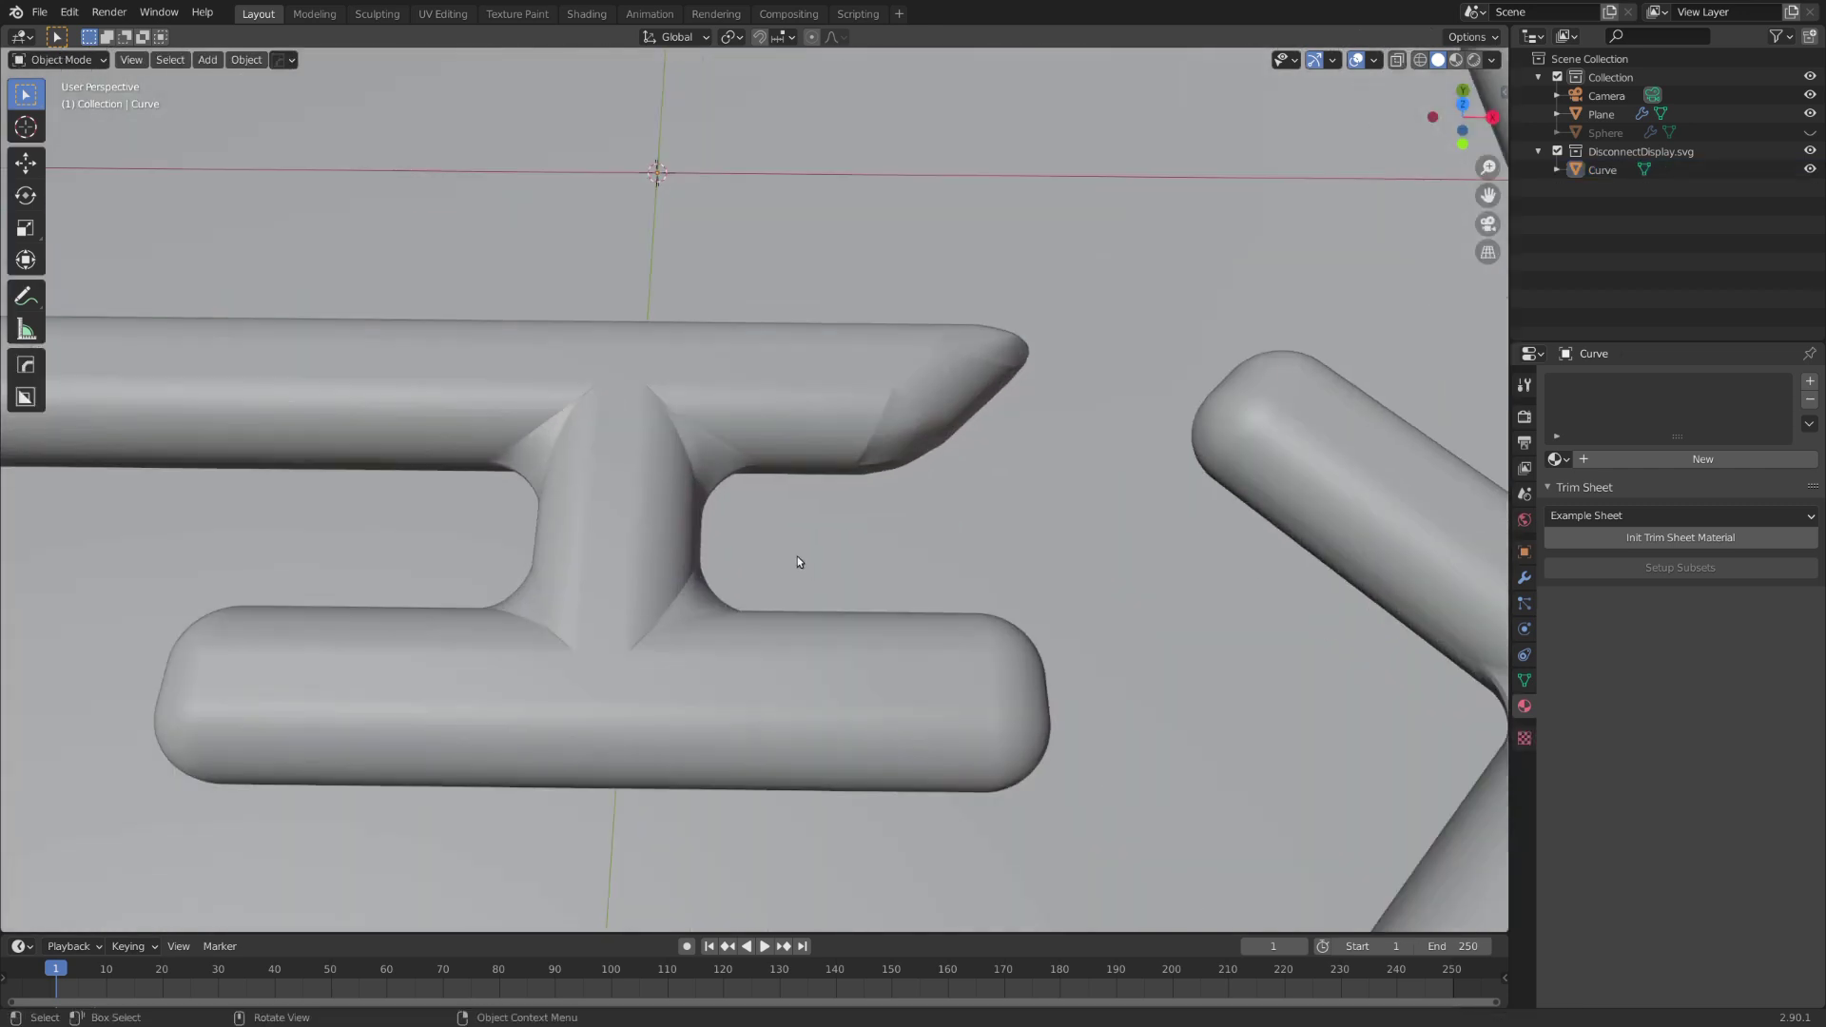
{"action": "scroll", "coordinate": [727, 495], "scroll_direction": "up", "scroll_amount": 5}
{"action": "scroll", "coordinate": [653, 449], "scroll_direction": "down", "scroll_amount": 3}
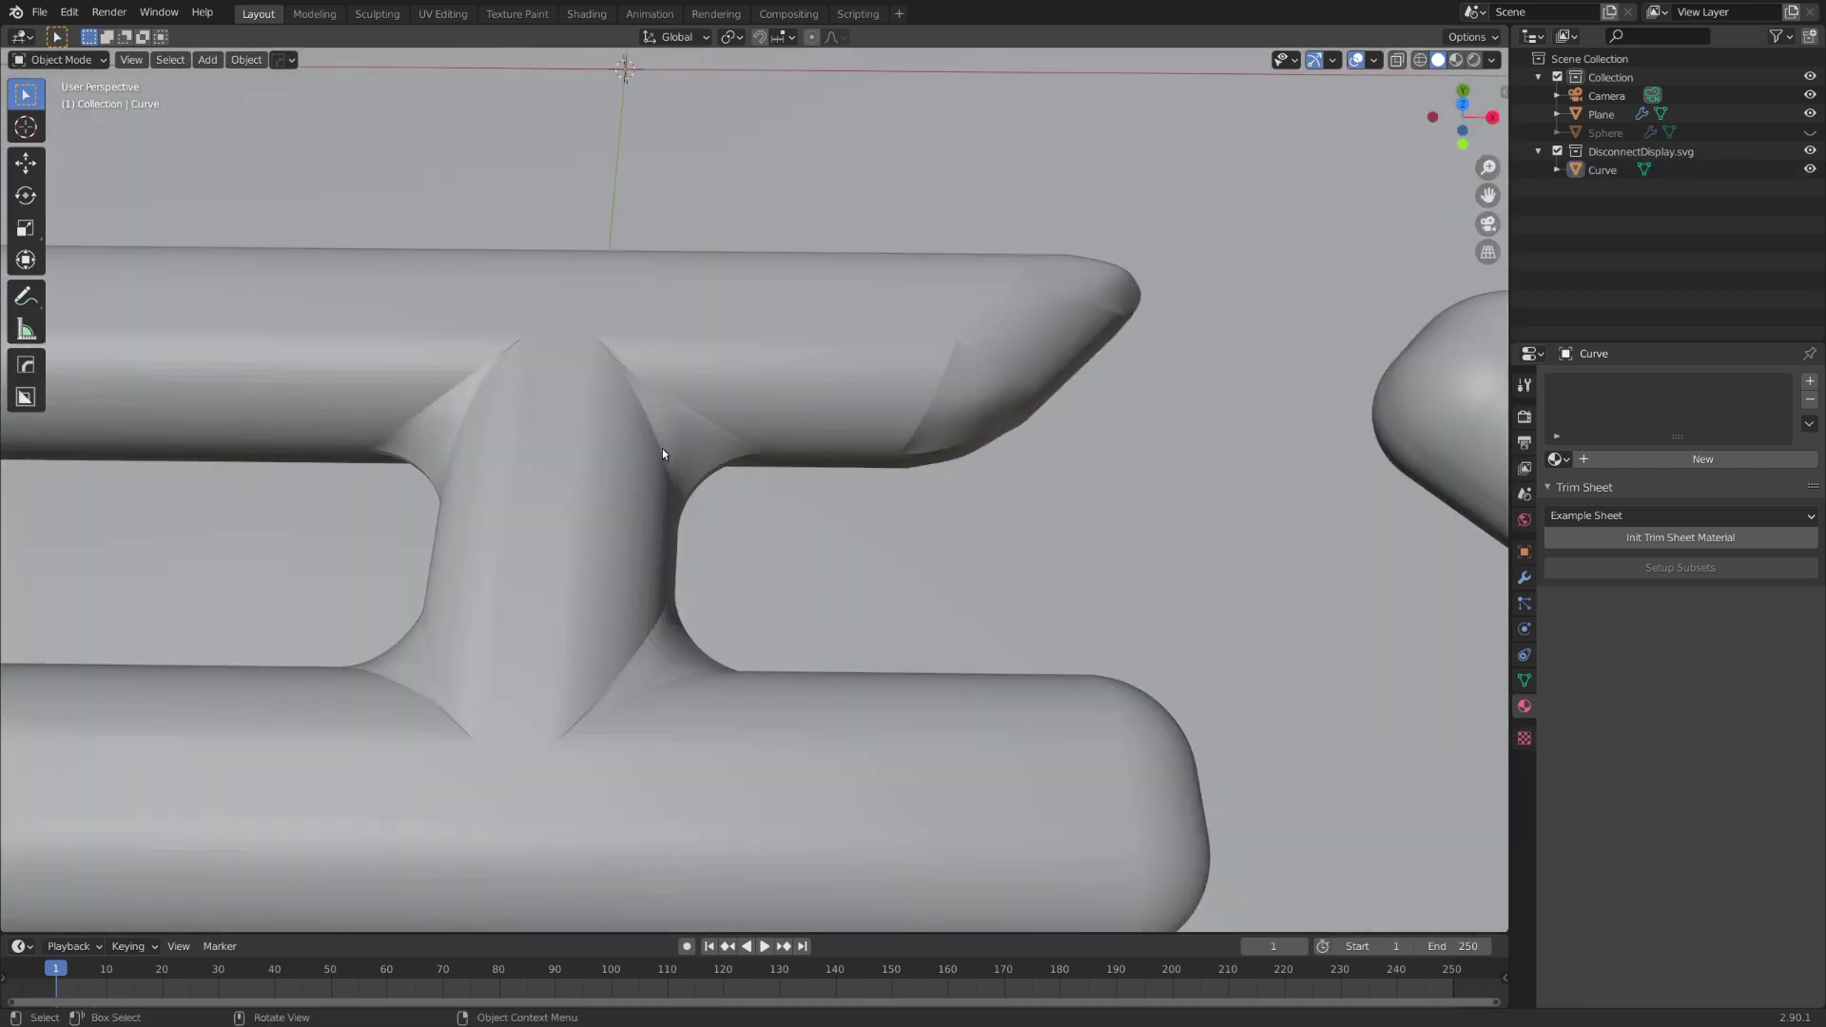
{"action": "left_click", "coordinate": [662, 448]}
{"action": "left_click", "coordinate": [1524, 578]}
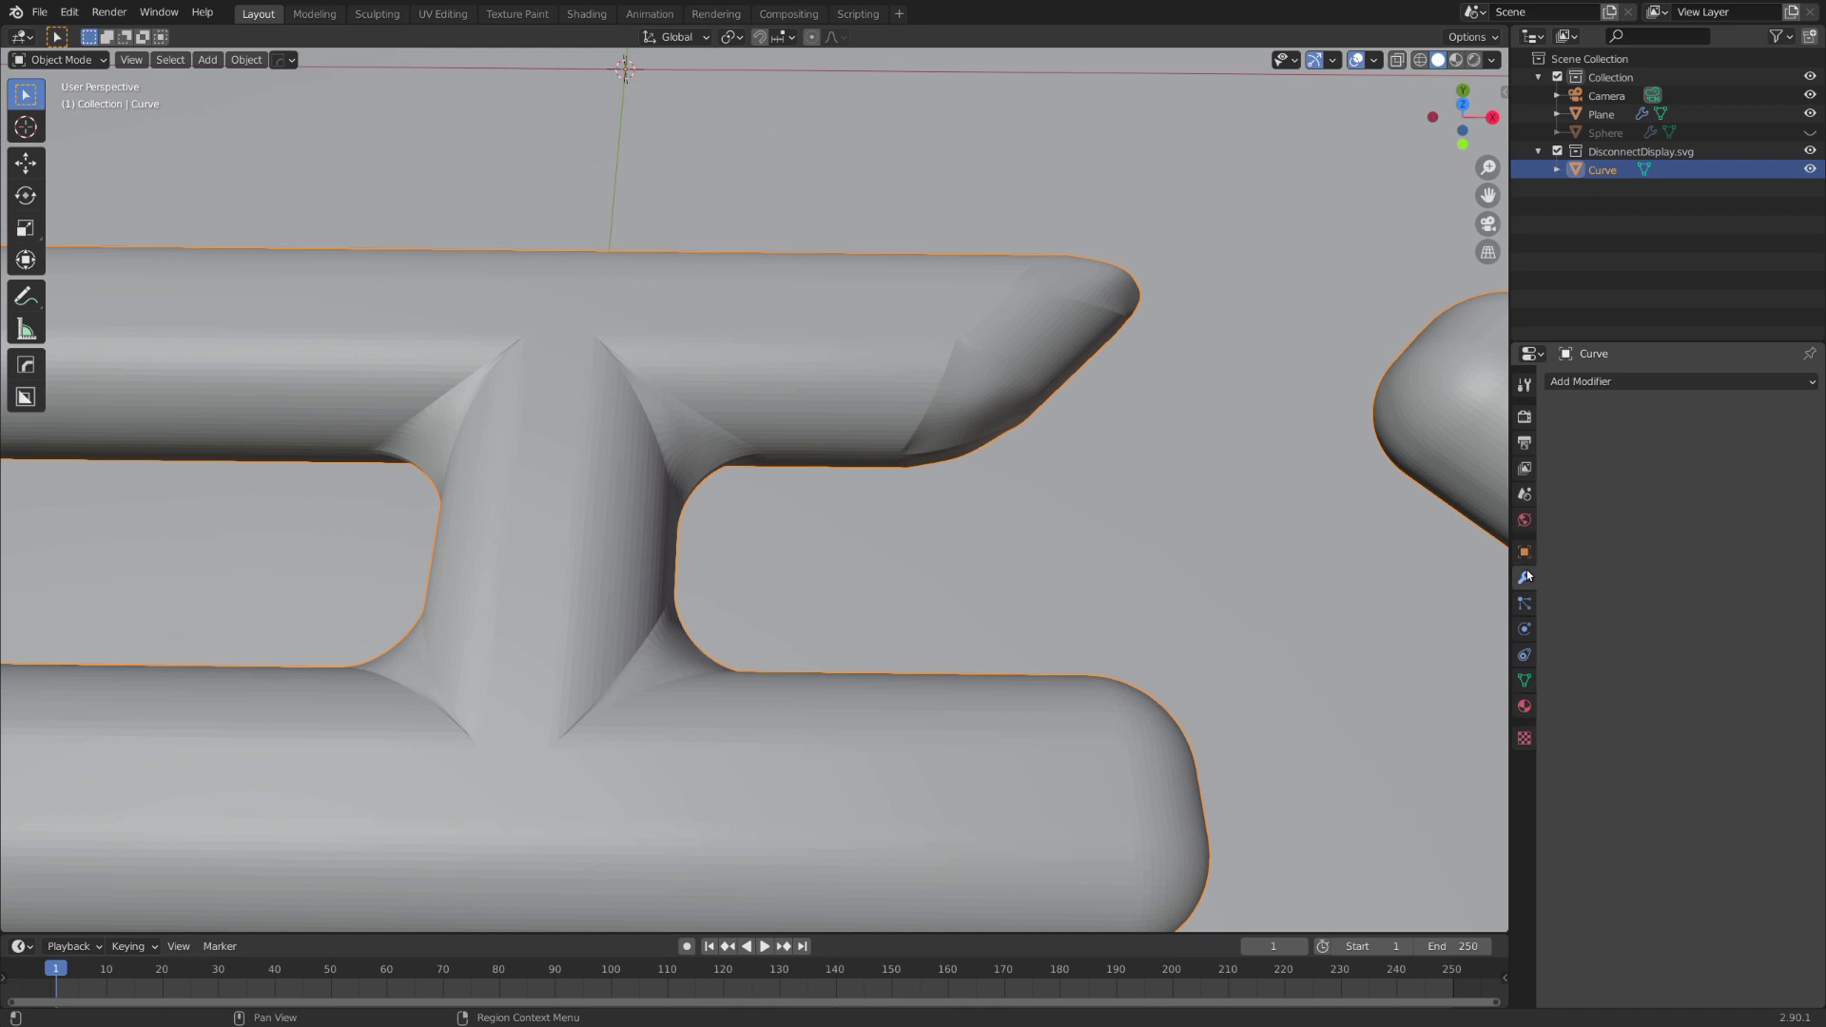
{"action": "left_click", "coordinate": [1598, 382]}
{"action": "left_click", "coordinate": [1484, 604]}
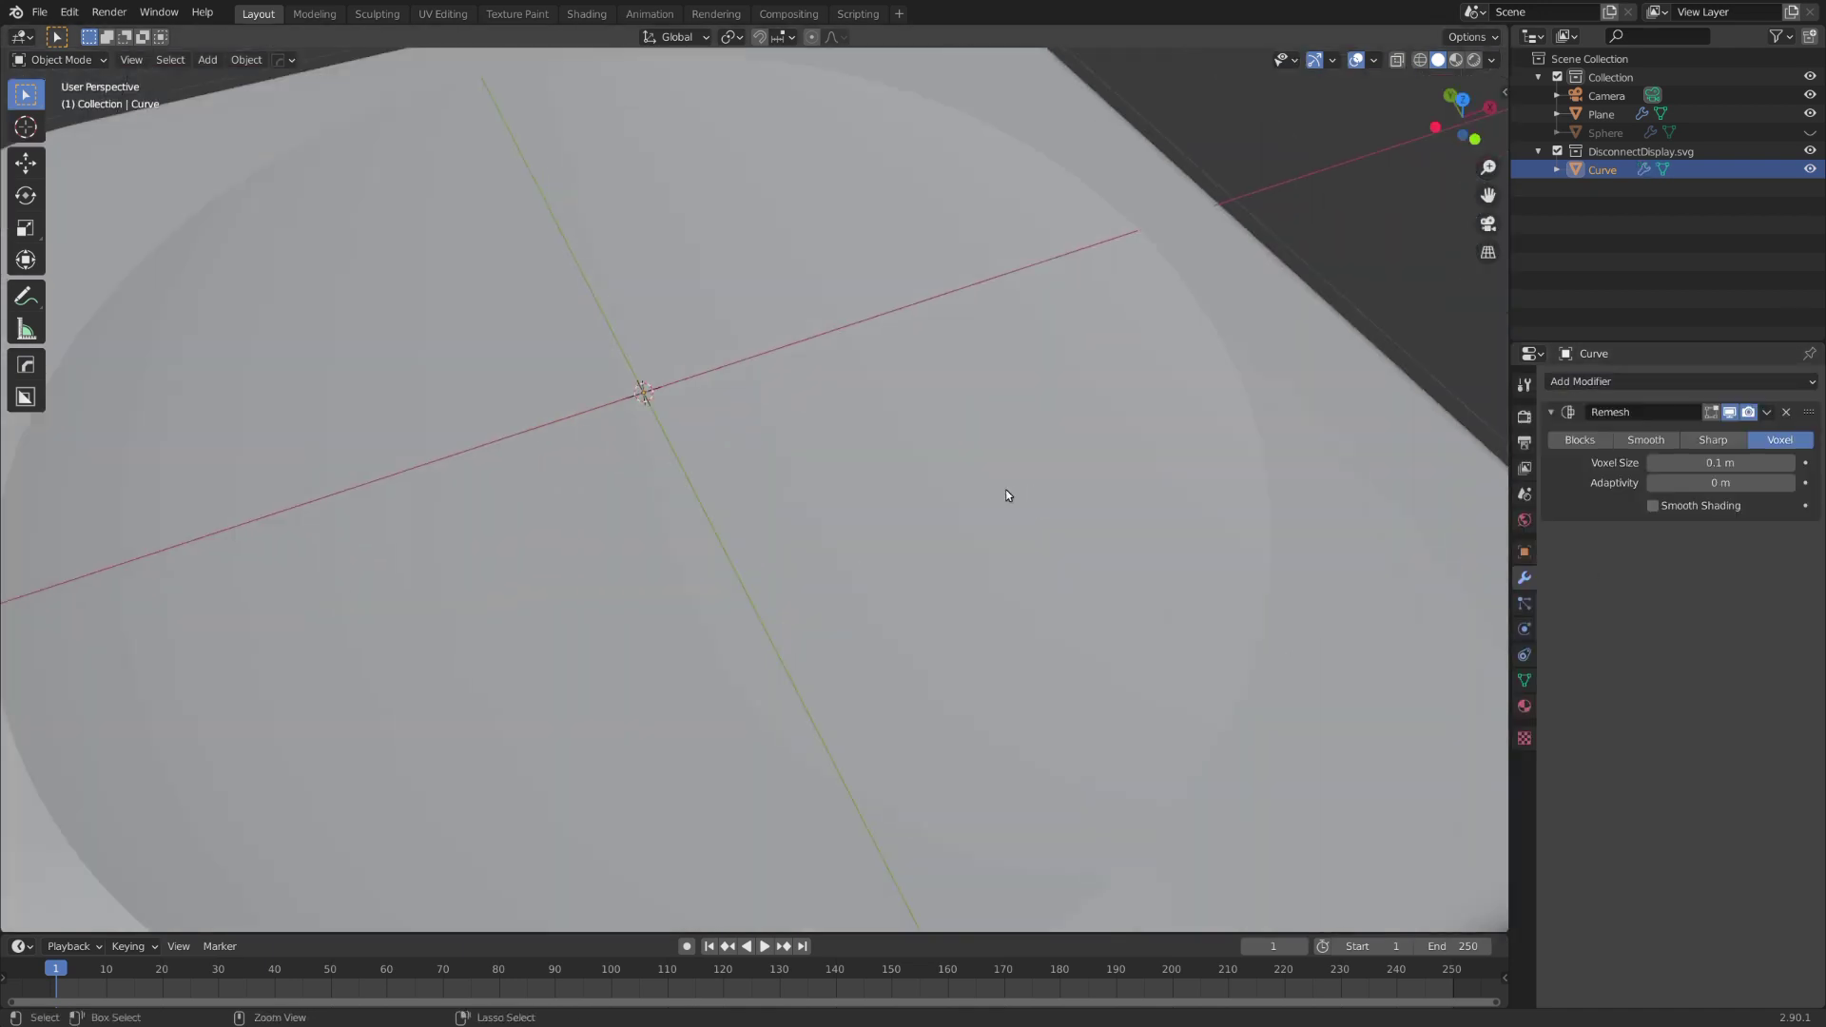
- Apply the symbol's object transform and set its Remesh modifier to a 0.005 m voxel size with smooth shading
{"action": "key", "text": "ctrl+a"}
{"action": "left_click", "coordinate": [962, 302]}
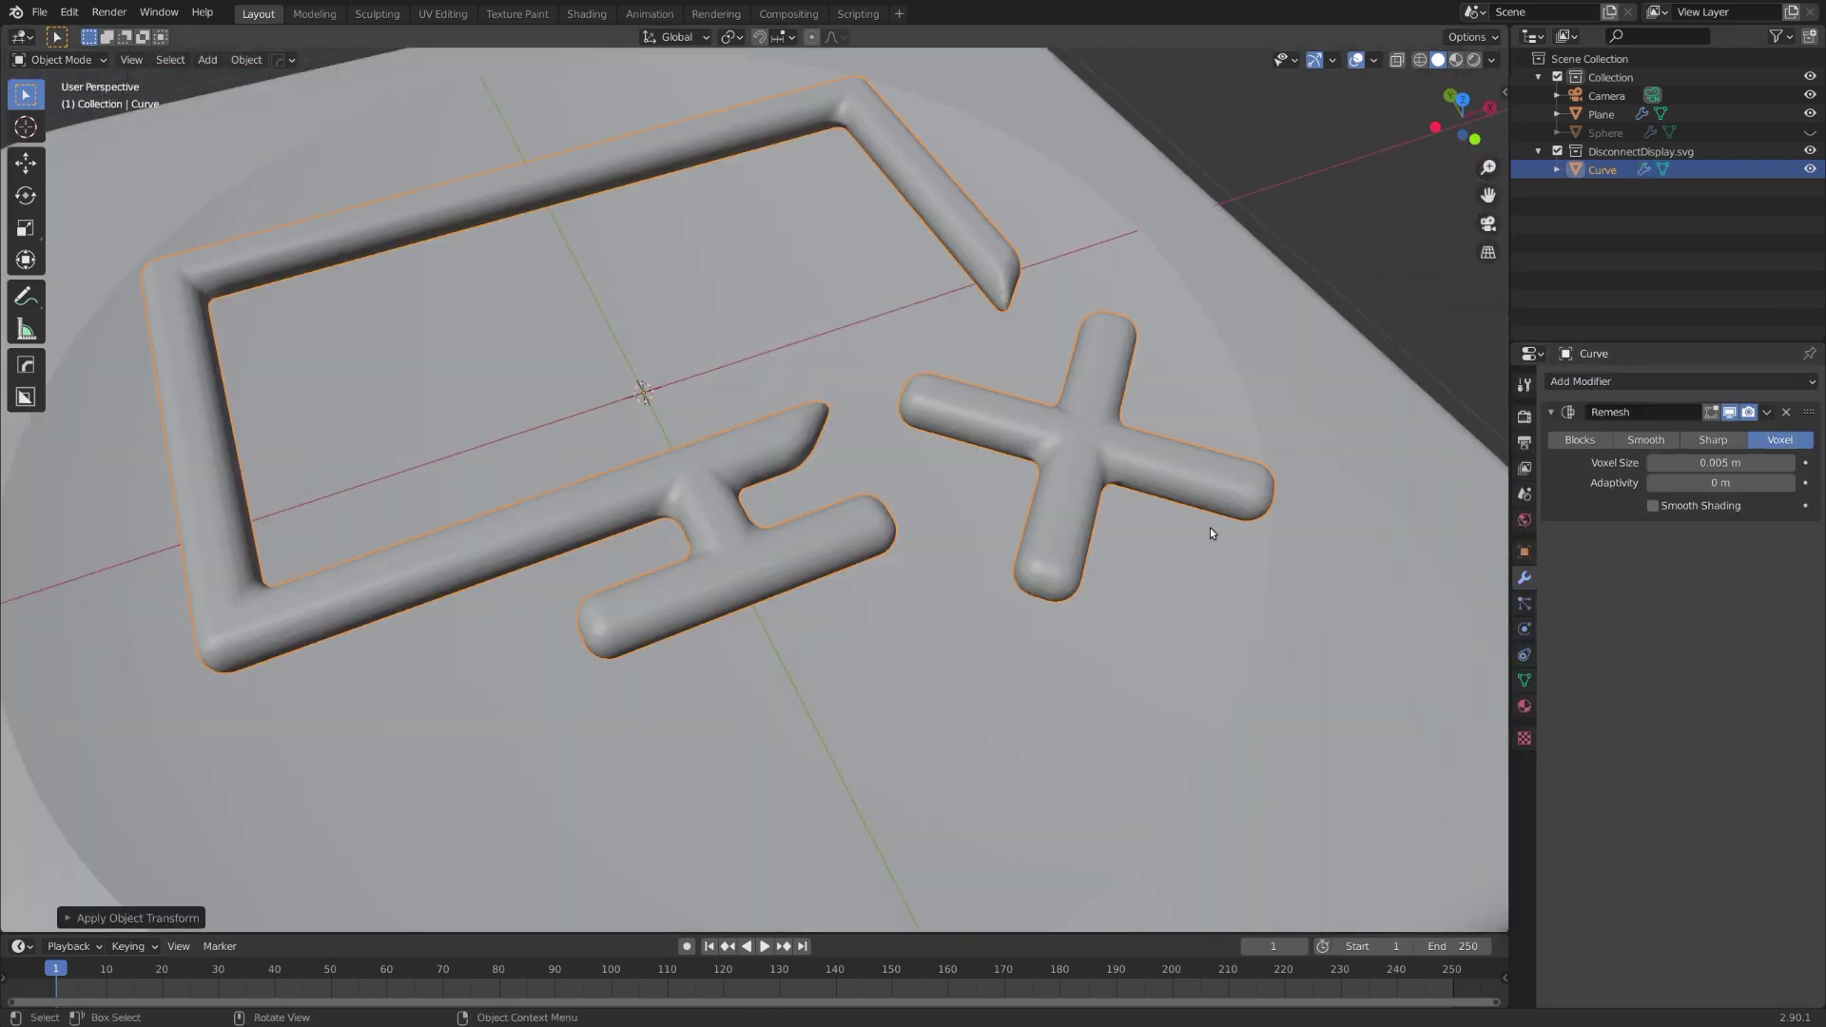
{"action": "mouse_move", "coordinate": [1213, 529]}
{"action": "middle_mouse_down"}
{"action": "mouse_move", "coordinate": [1200, 551]}
{"action": "mouse_move", "coordinate": [1127, 554]}
{"action": "middle_mouse_up"}
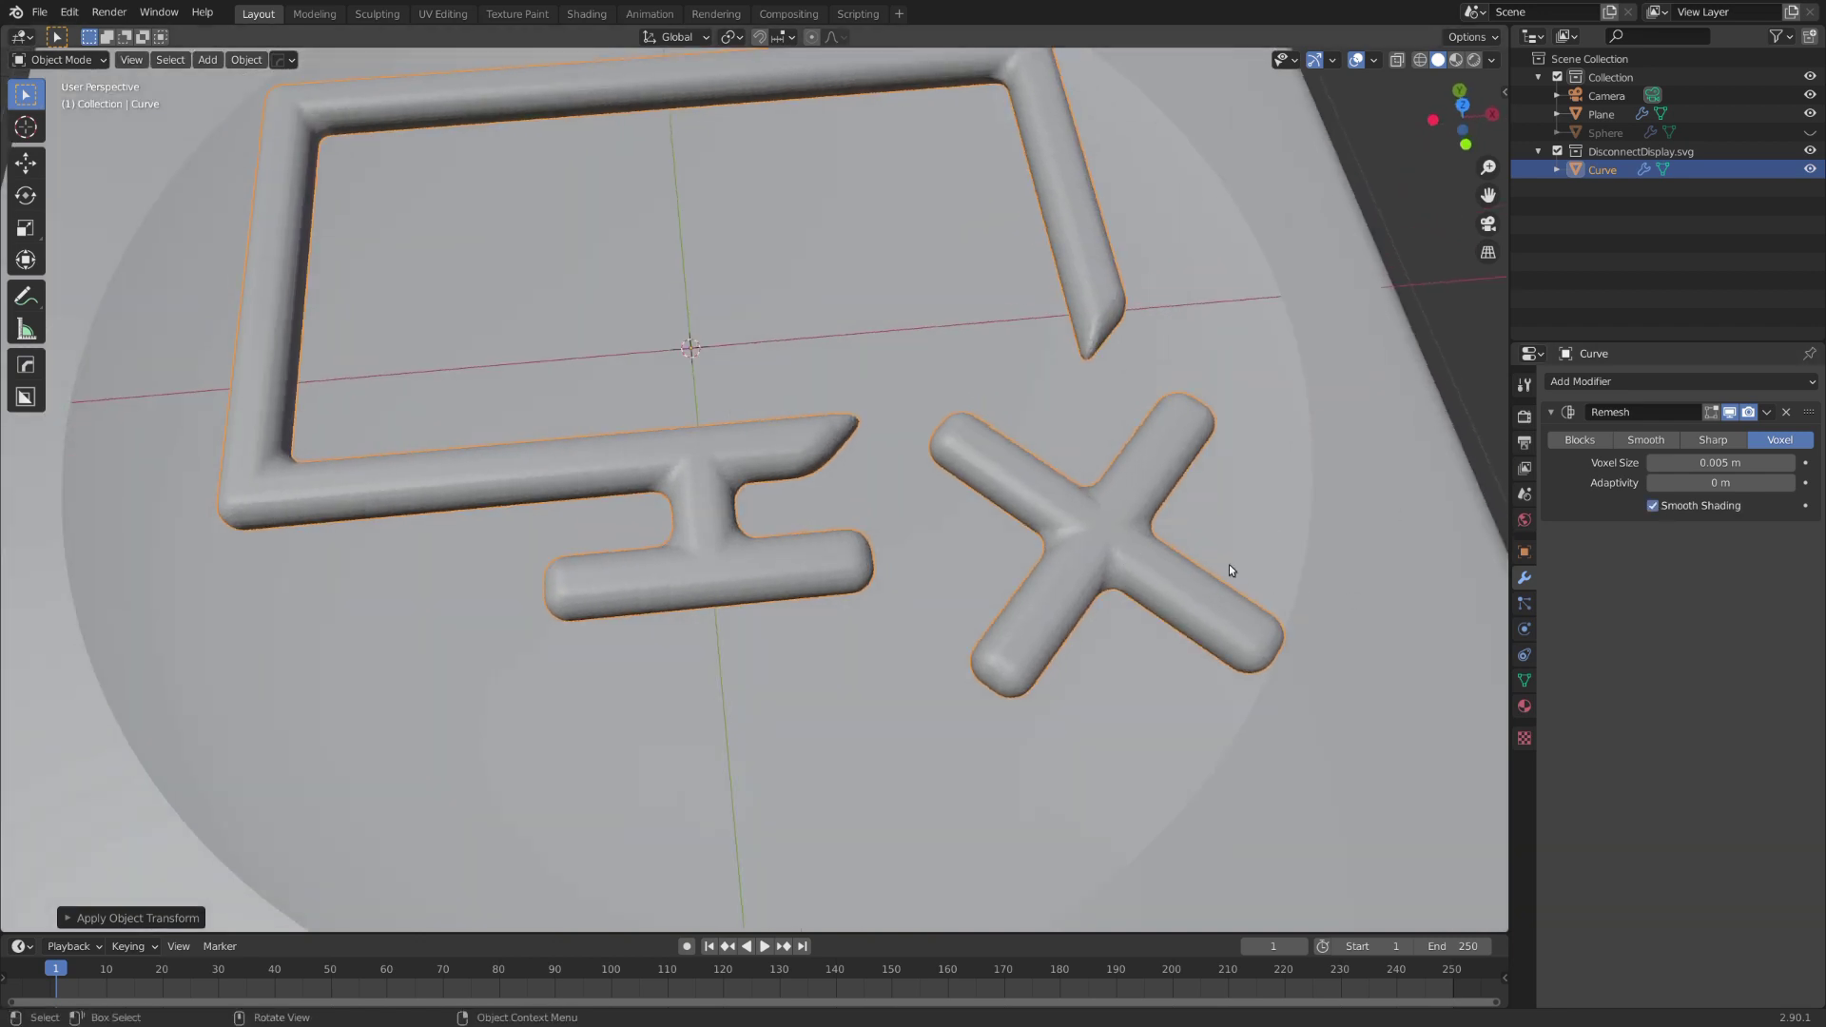
{"action": "key", "text": "KP_0"}
{"action": "key", "text": "alt+a"}
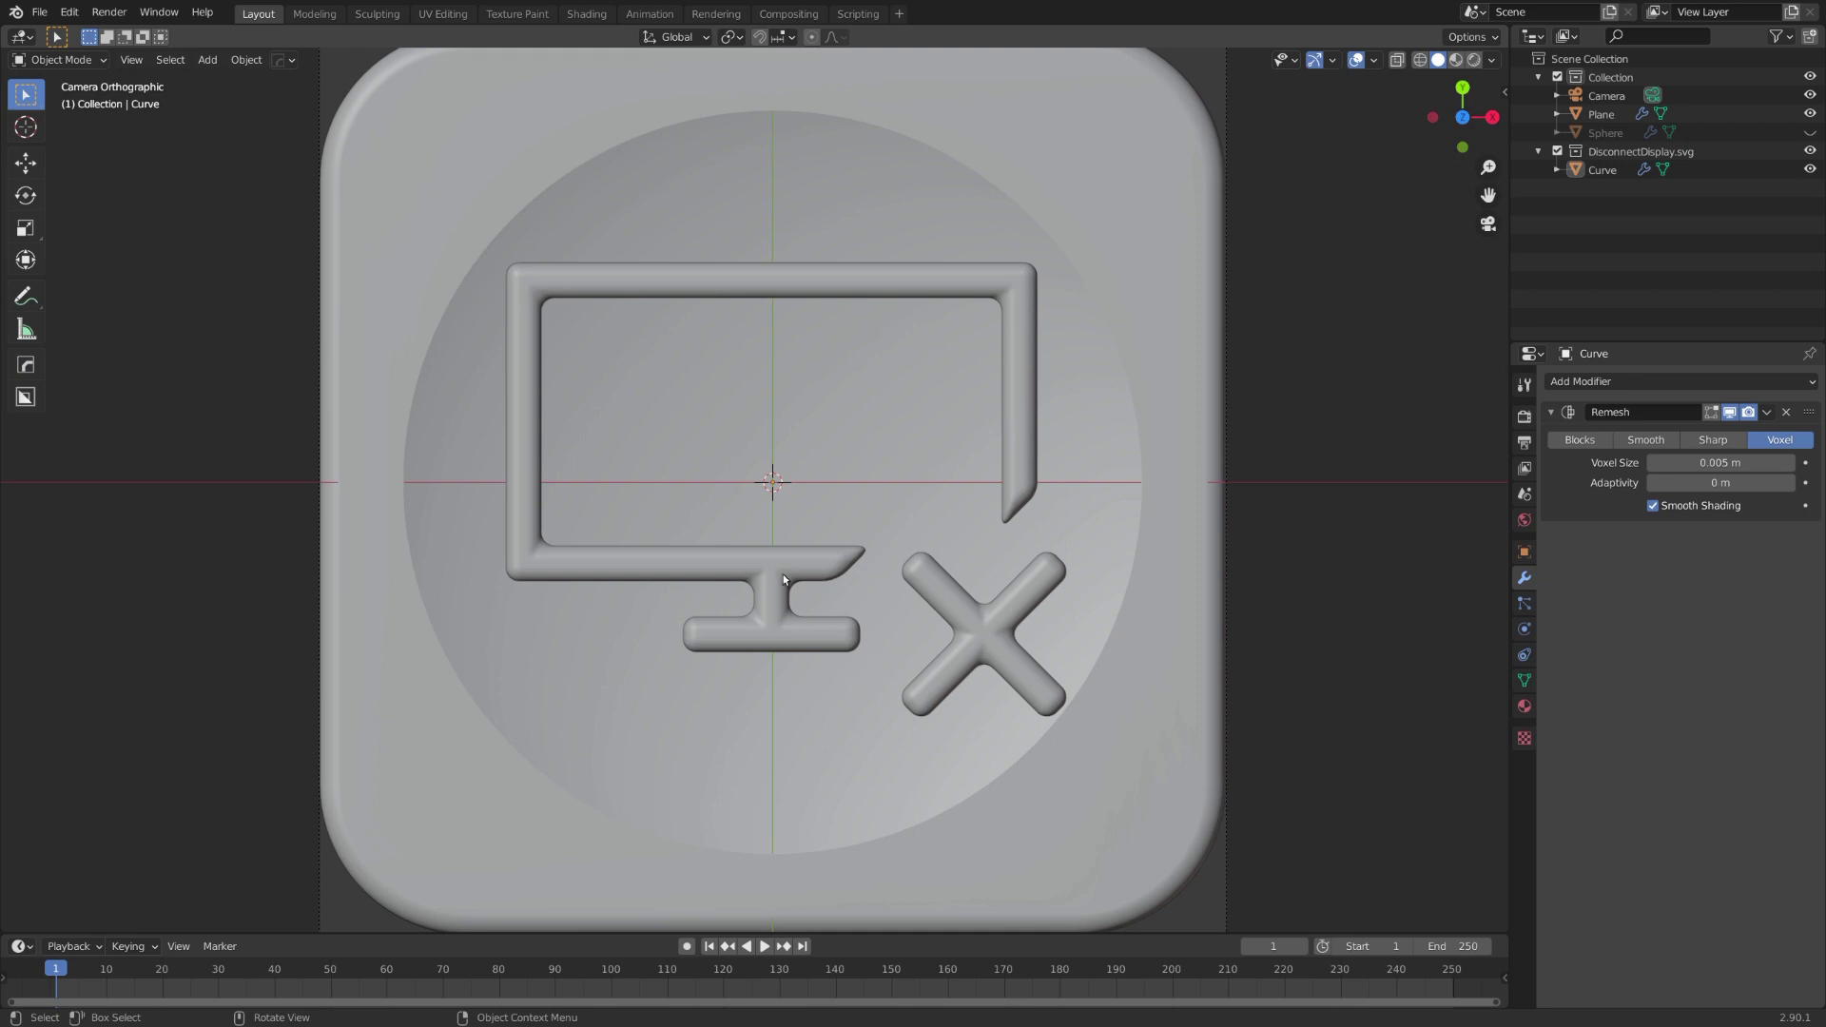
- Add an area light about 2.89 m above the icon and enlarge it to a square of about 5.09 m
{"action": "middle_click_drag", "start_coordinate": [784, 573], "coordinate": [1140, 654]}
{"action": "scroll", "coordinate": [1066, 621], "scroll_direction": "down", "scroll_amount": 6}
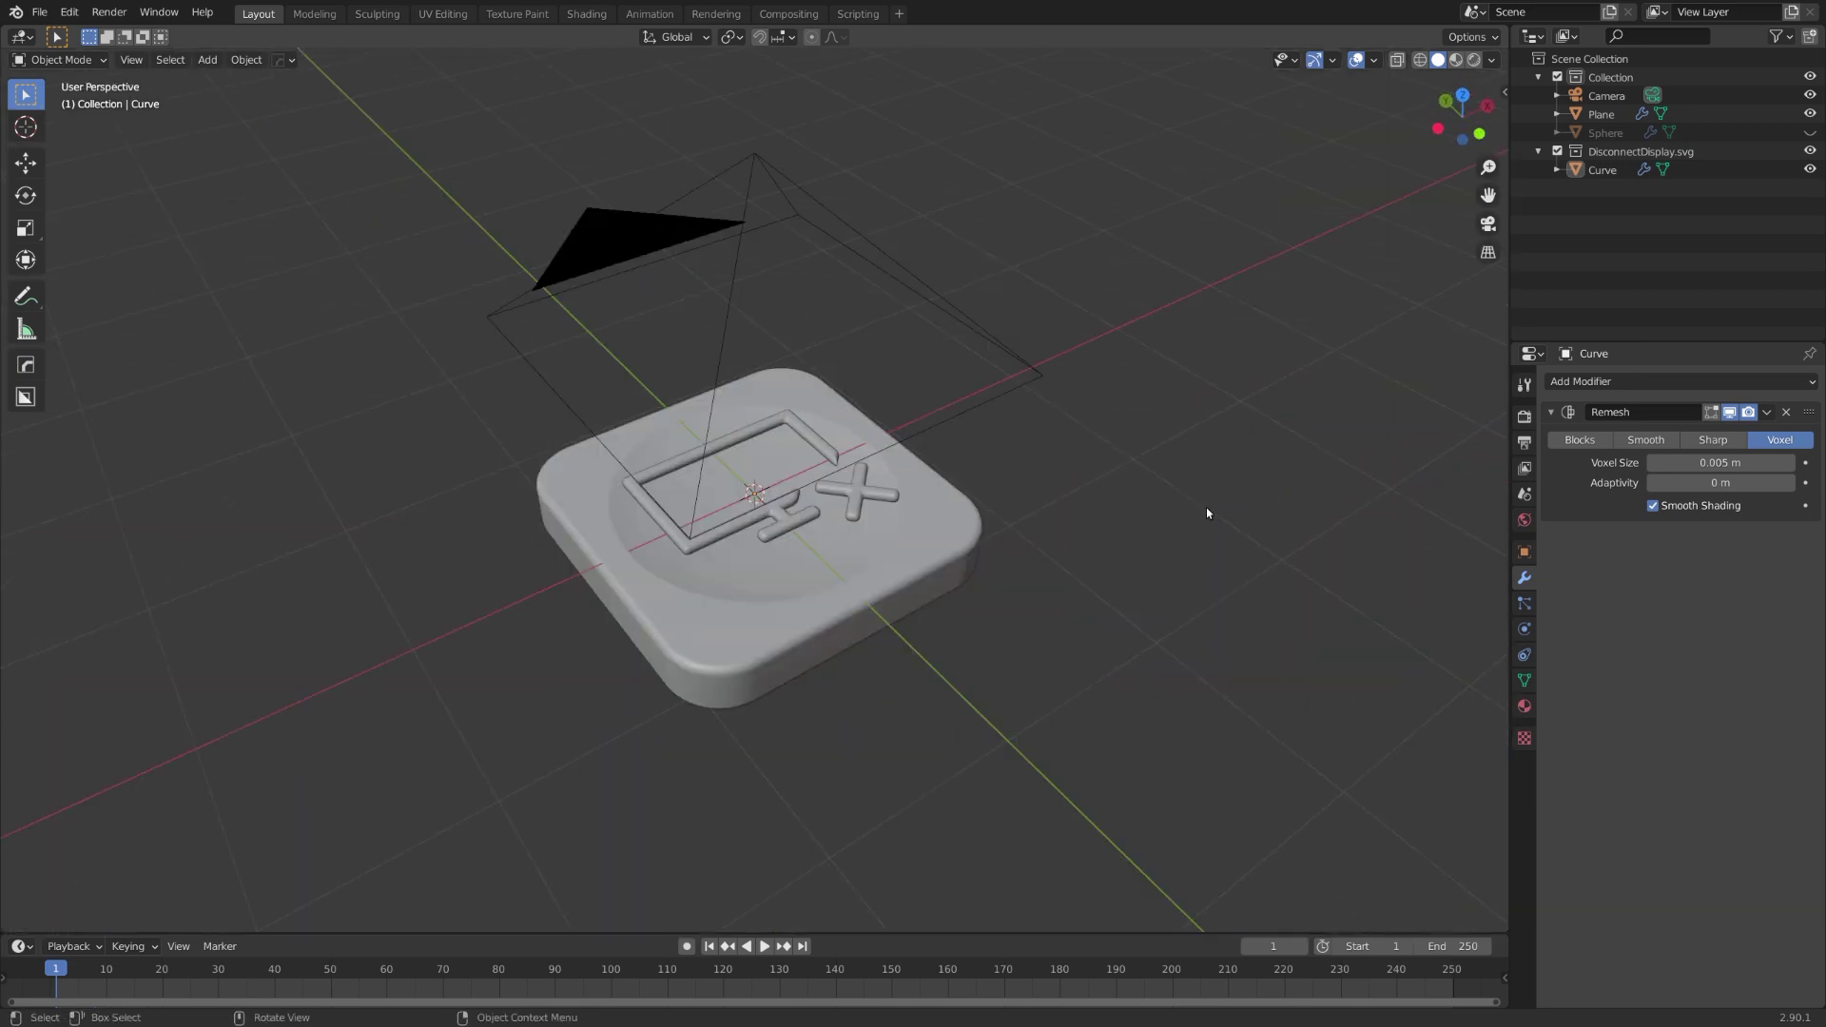
{"action": "middle_click_drag", "start_coordinate": [1452, 487], "coordinate": [951, 533]}
{"action": "key", "text": "shift+a"}
{"action": "mouse_move", "coordinate": [959, 772]}
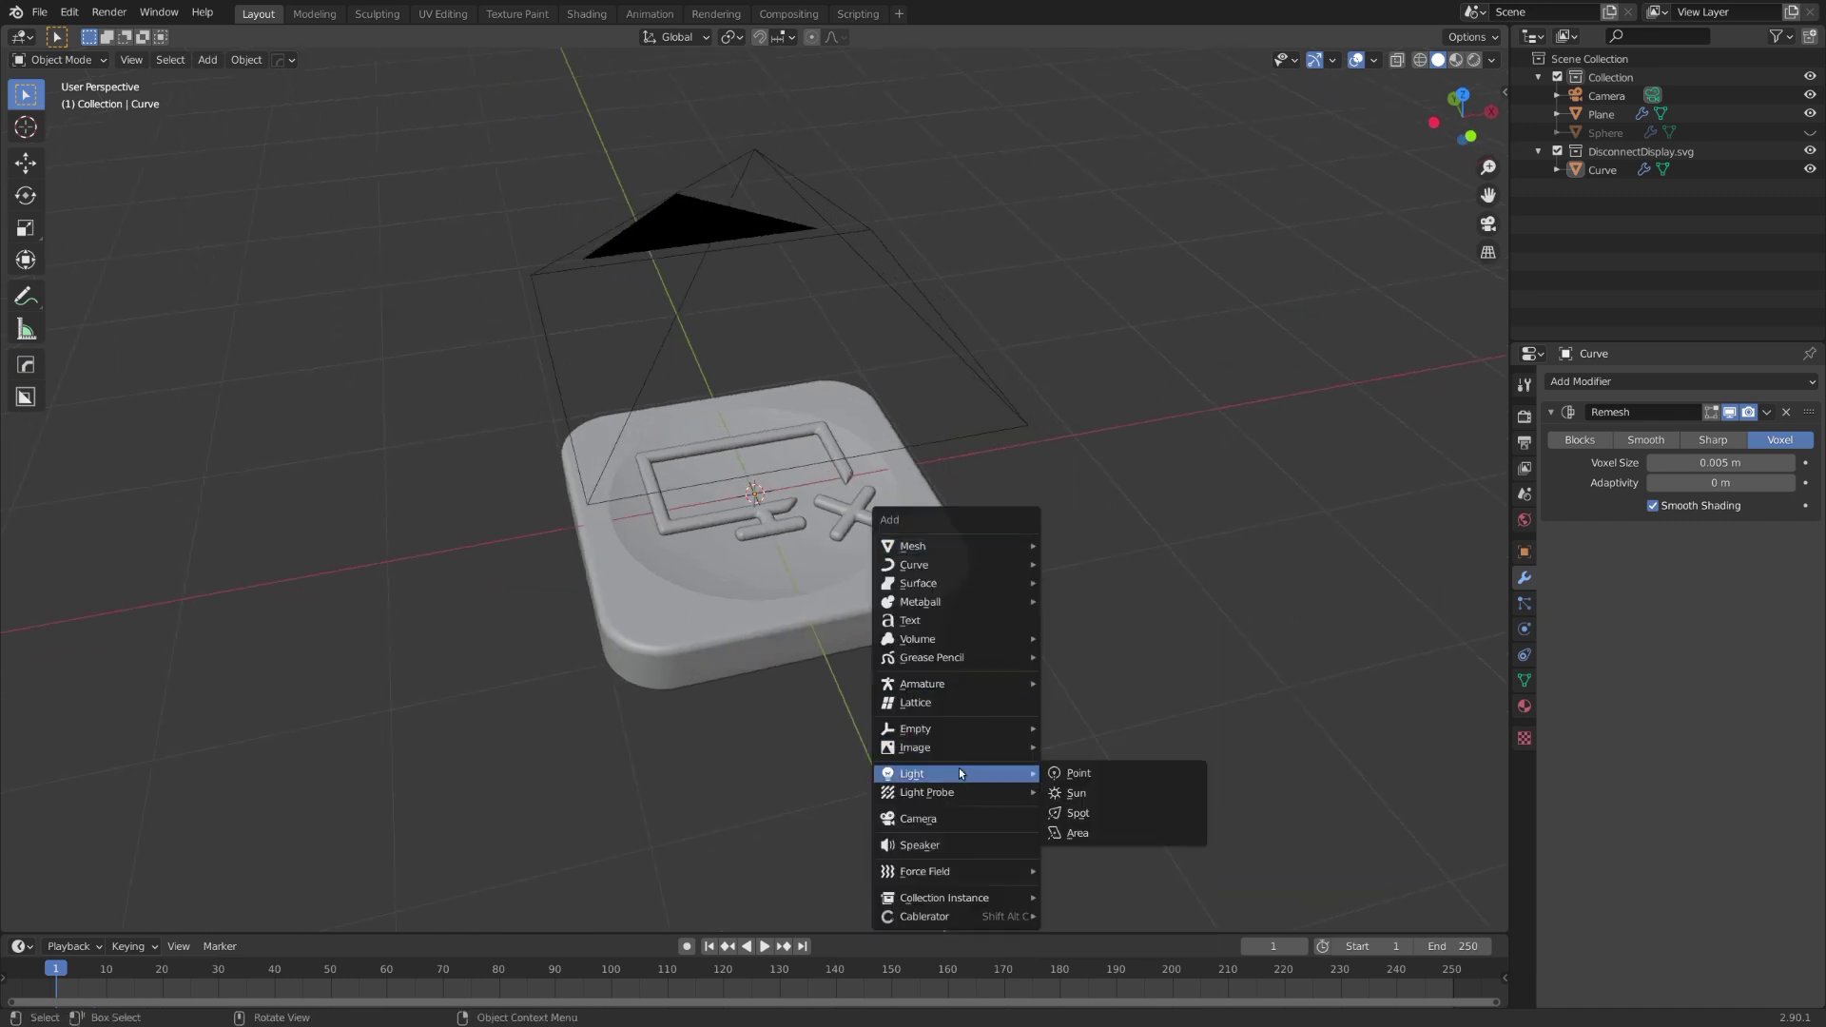
{"action": "left_click", "coordinate": [1089, 829]}
{"action": "scroll", "coordinate": [1027, 780], "scroll_direction": "down", "scroll_amount": 4}
{"action": "key", "text": "g"}
{"action": "key", "text": "z"}
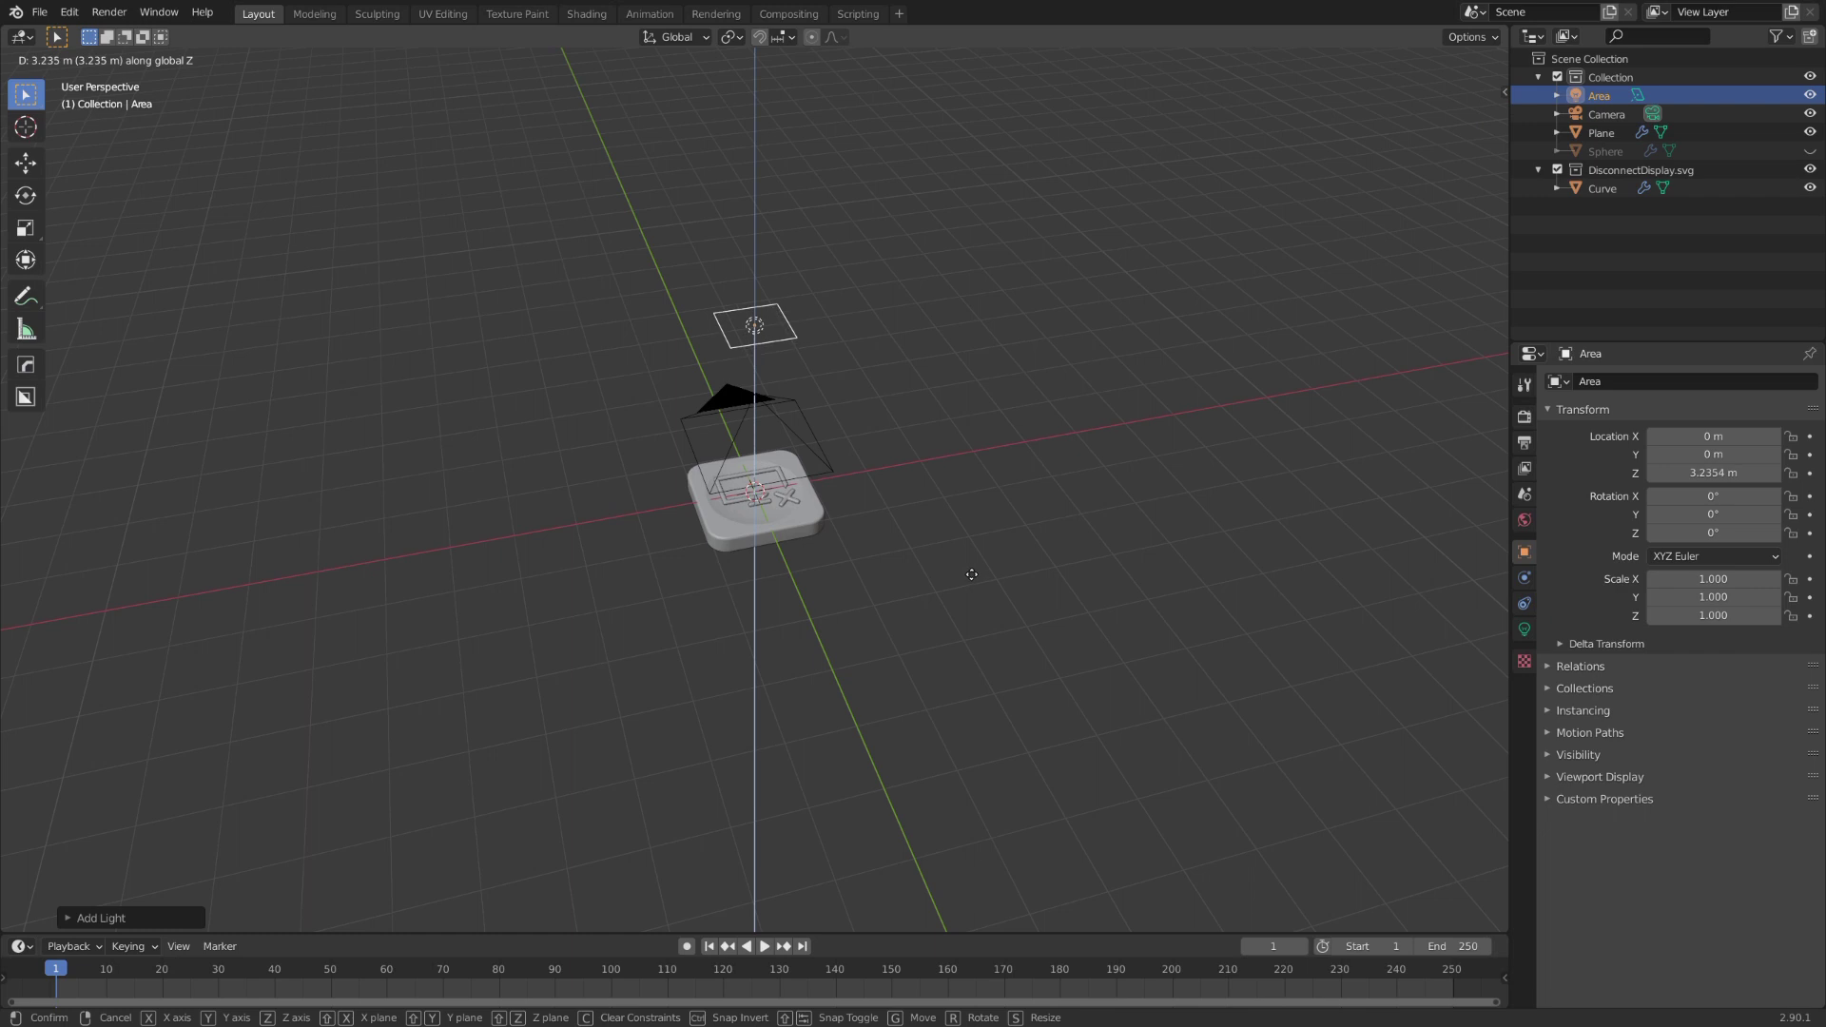
{"action": "left_click", "coordinate": [970, 590]}
{"action": "left_click_drag", "start_coordinate": [797, 363], "coordinate": [1148, 641]}
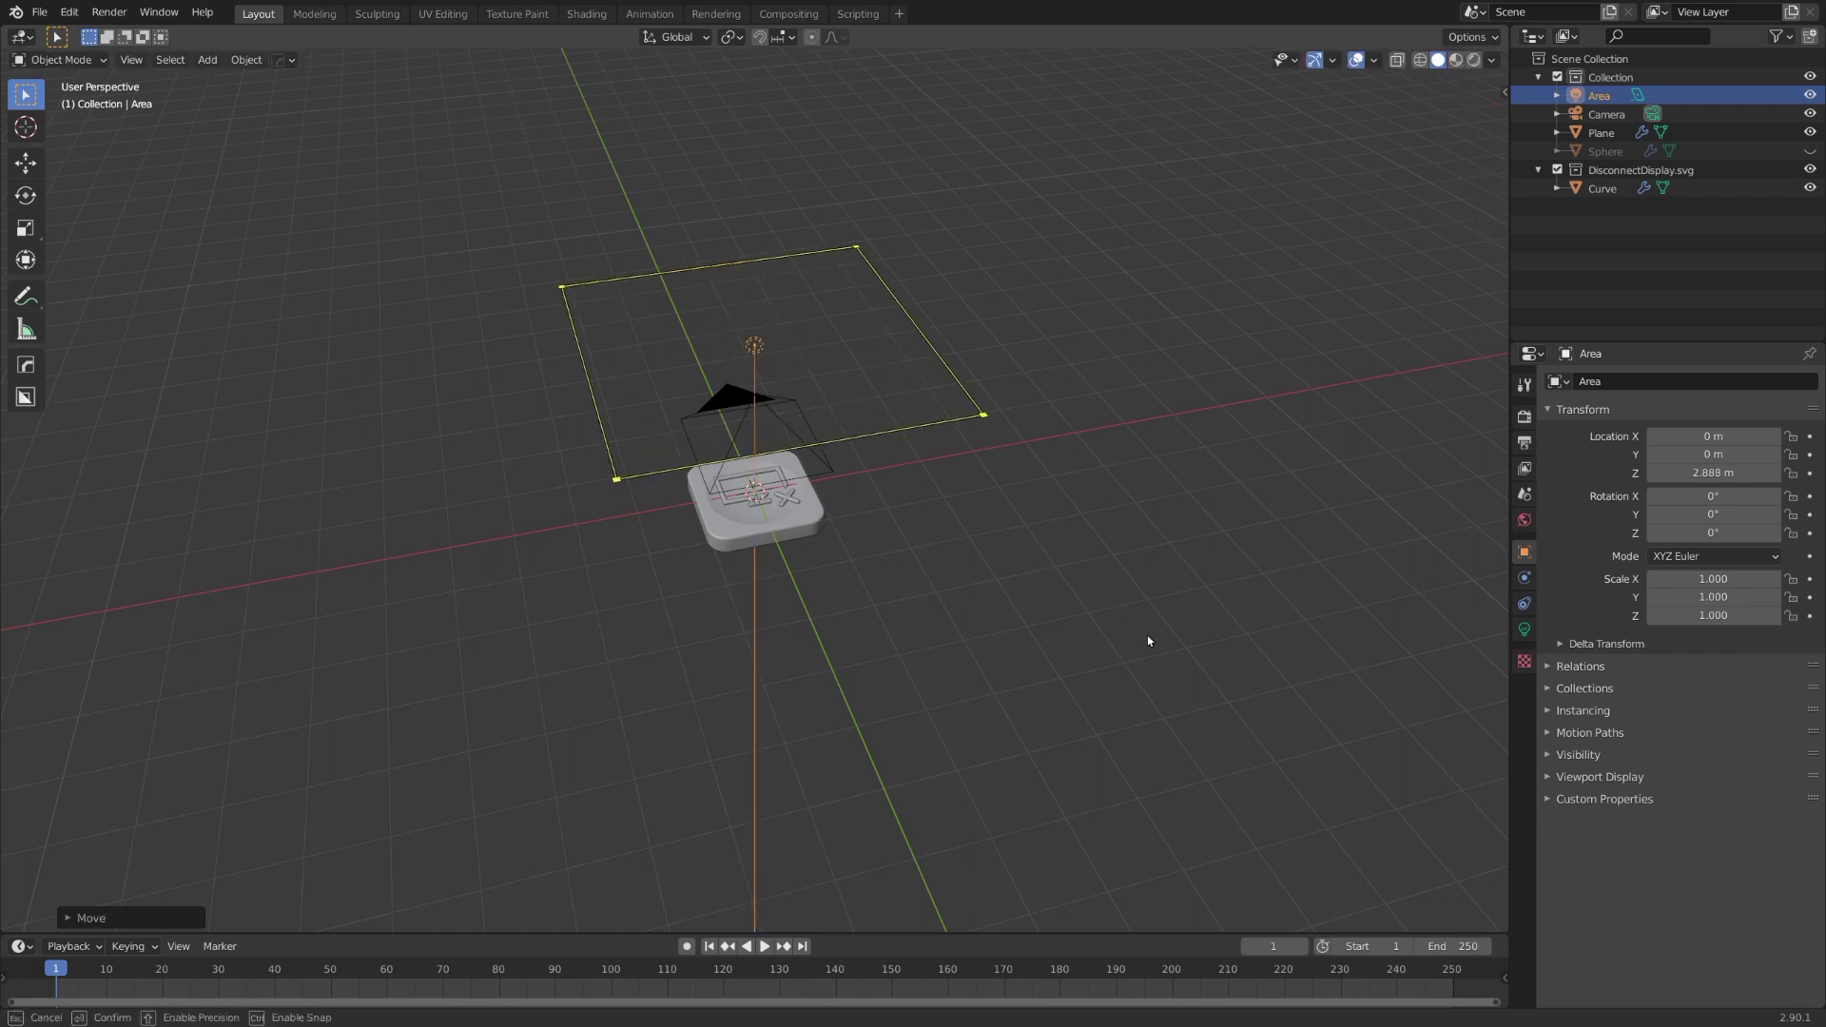
- Set the render engine to Cycles with GPU Compute and switch the viewport to rendered shading
{"action": "left_click", "coordinate": [1524, 417]}
{"action": "left_click", "coordinate": [1707, 381]}
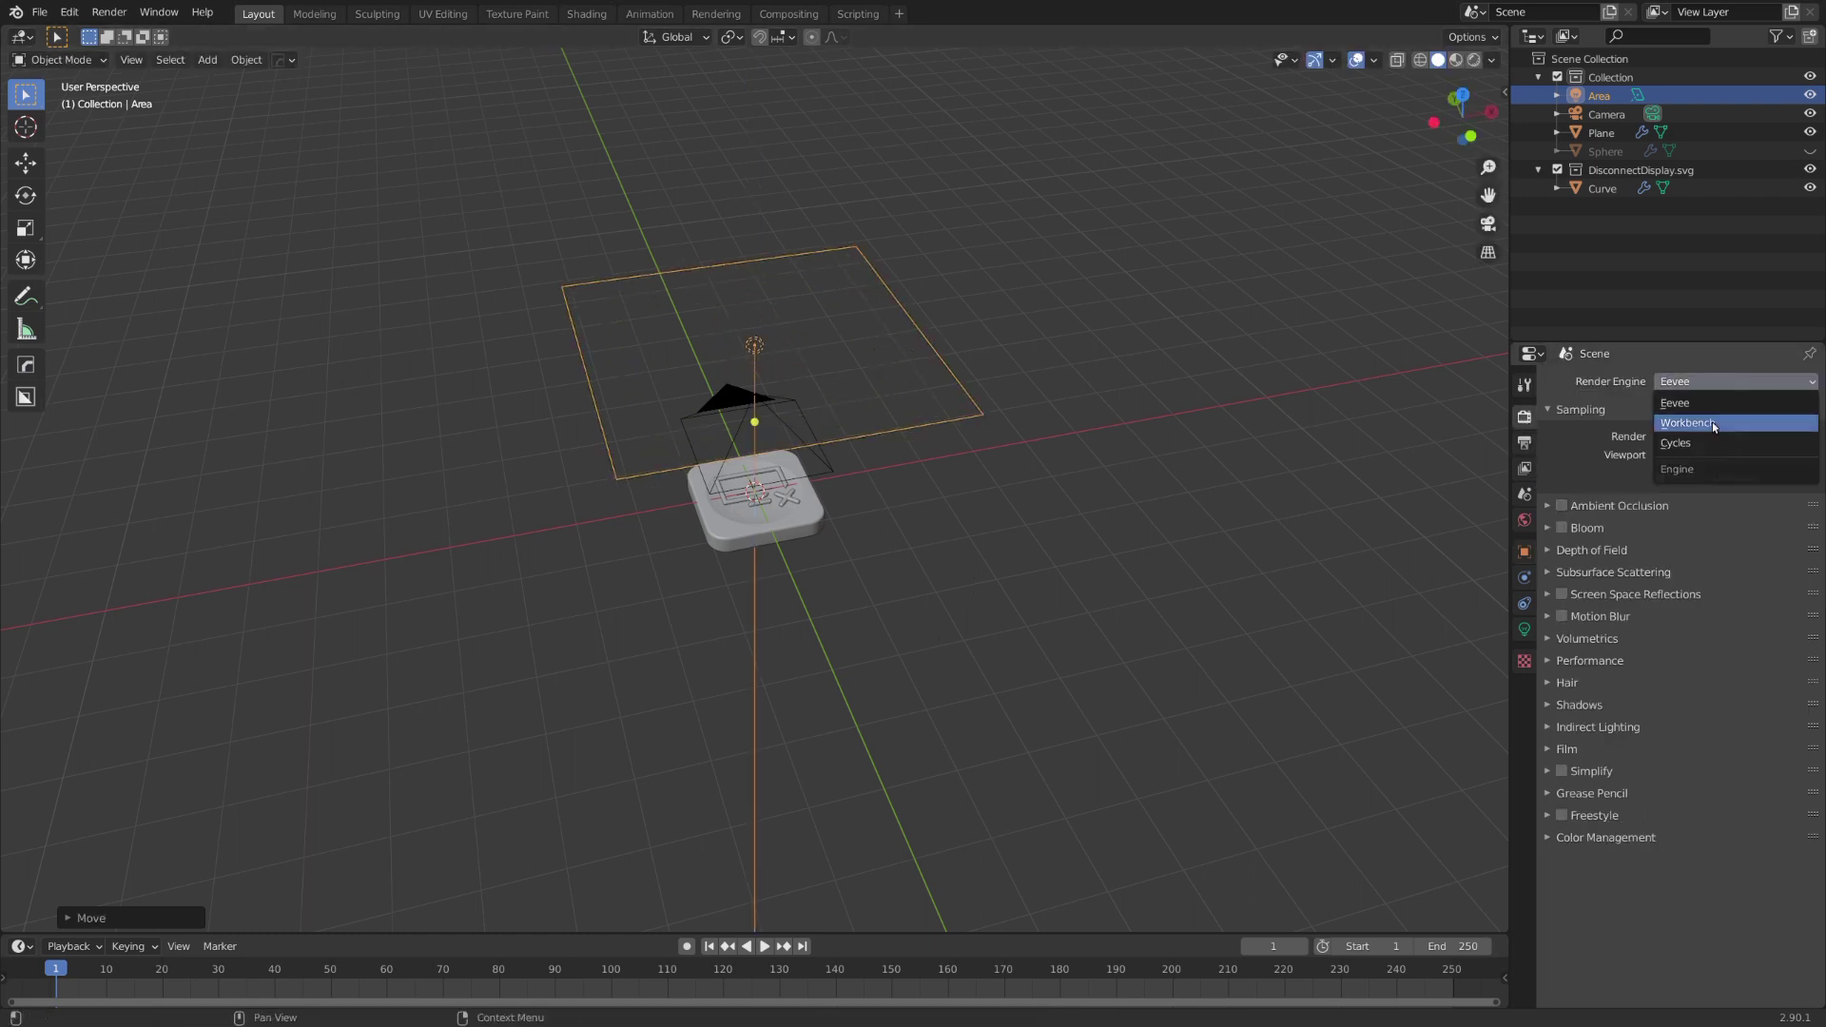
{"action": "left_click", "coordinate": [1709, 442]}
{"action": "left_click", "coordinate": [1703, 428]}
{"action": "left_click", "coordinate": [1694, 468]}
{"action": "mouse_move", "coordinate": [1046, 606]}
{"action": "middle_mouse_down"}
{"action": "mouse_move", "coordinate": [979, 584]}
{"action": "mouse_move", "coordinate": [894, 611]}
{"action": "middle_mouse_up"}
{"action": "scroll", "coordinate": [894, 611], "scroll_direction": "up", "scroll_amount": 7}
{"action": "key", "text": "z"}
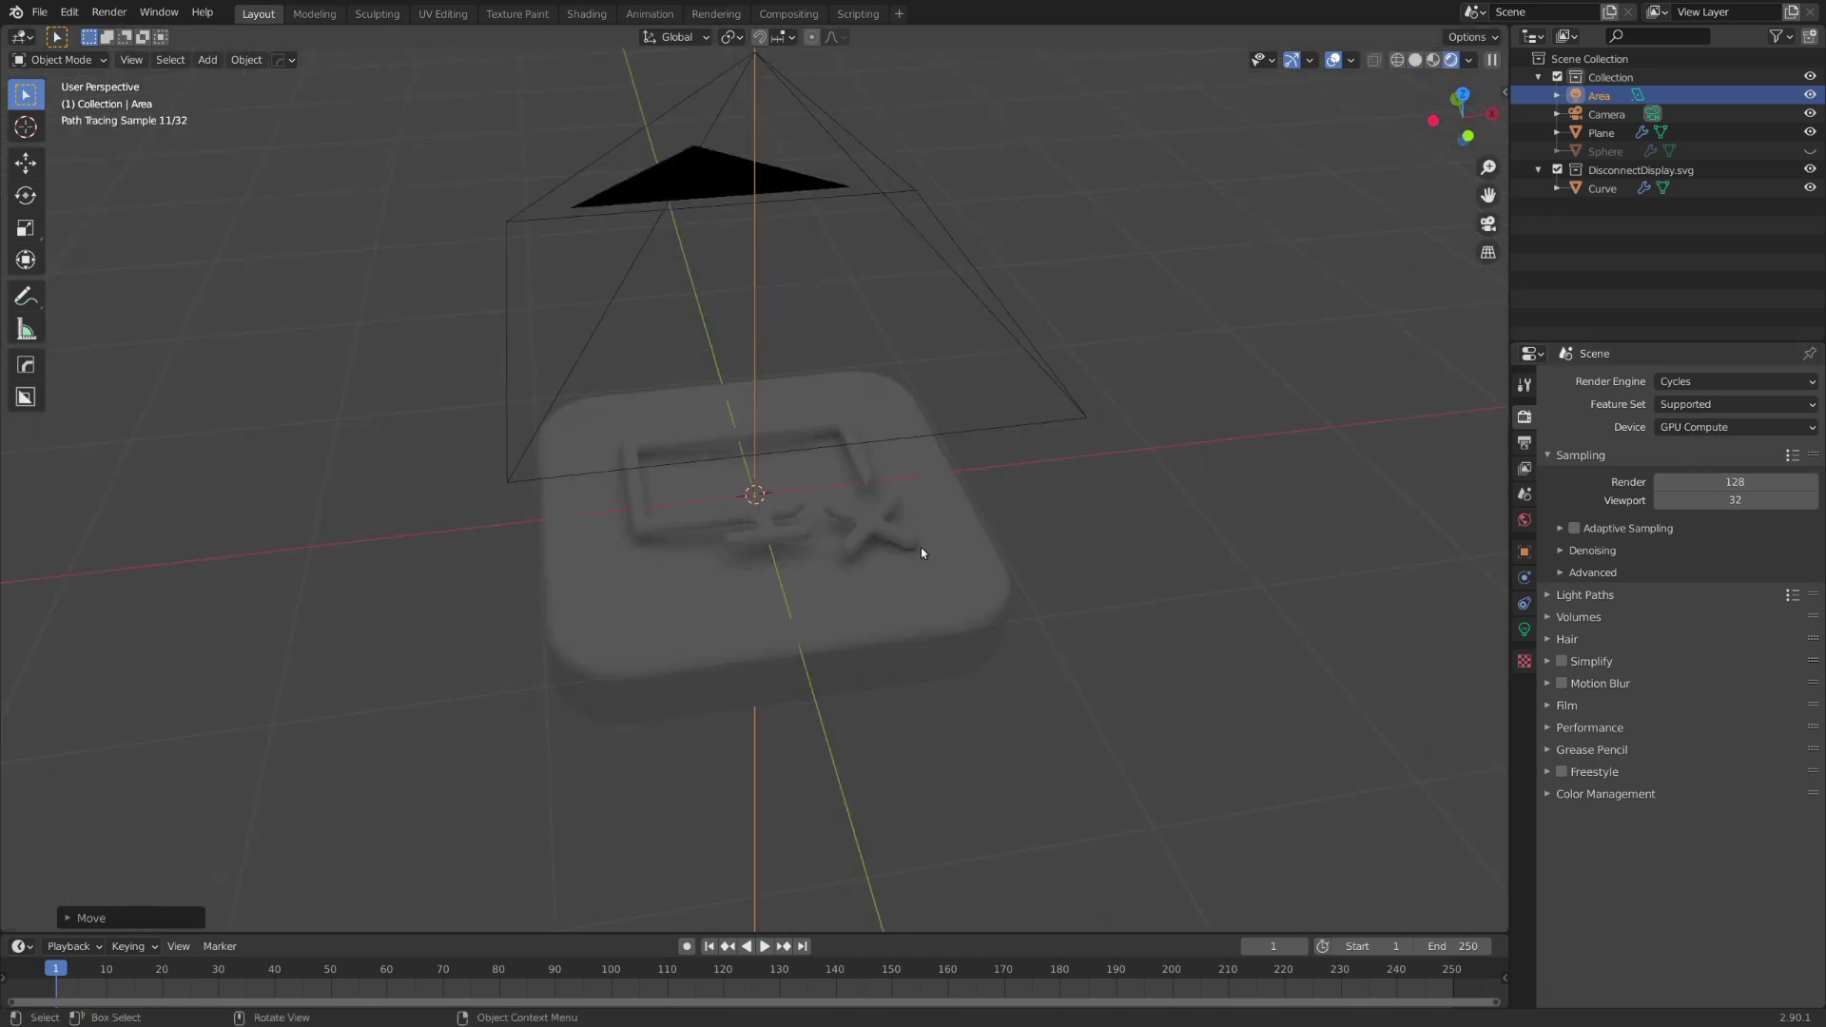
- Set the area light's power to 400 W and view the icon through the camera
{"action": "left_click", "coordinate": [1525, 631]}
{"action": "left_click", "coordinate": [1660, 502]}
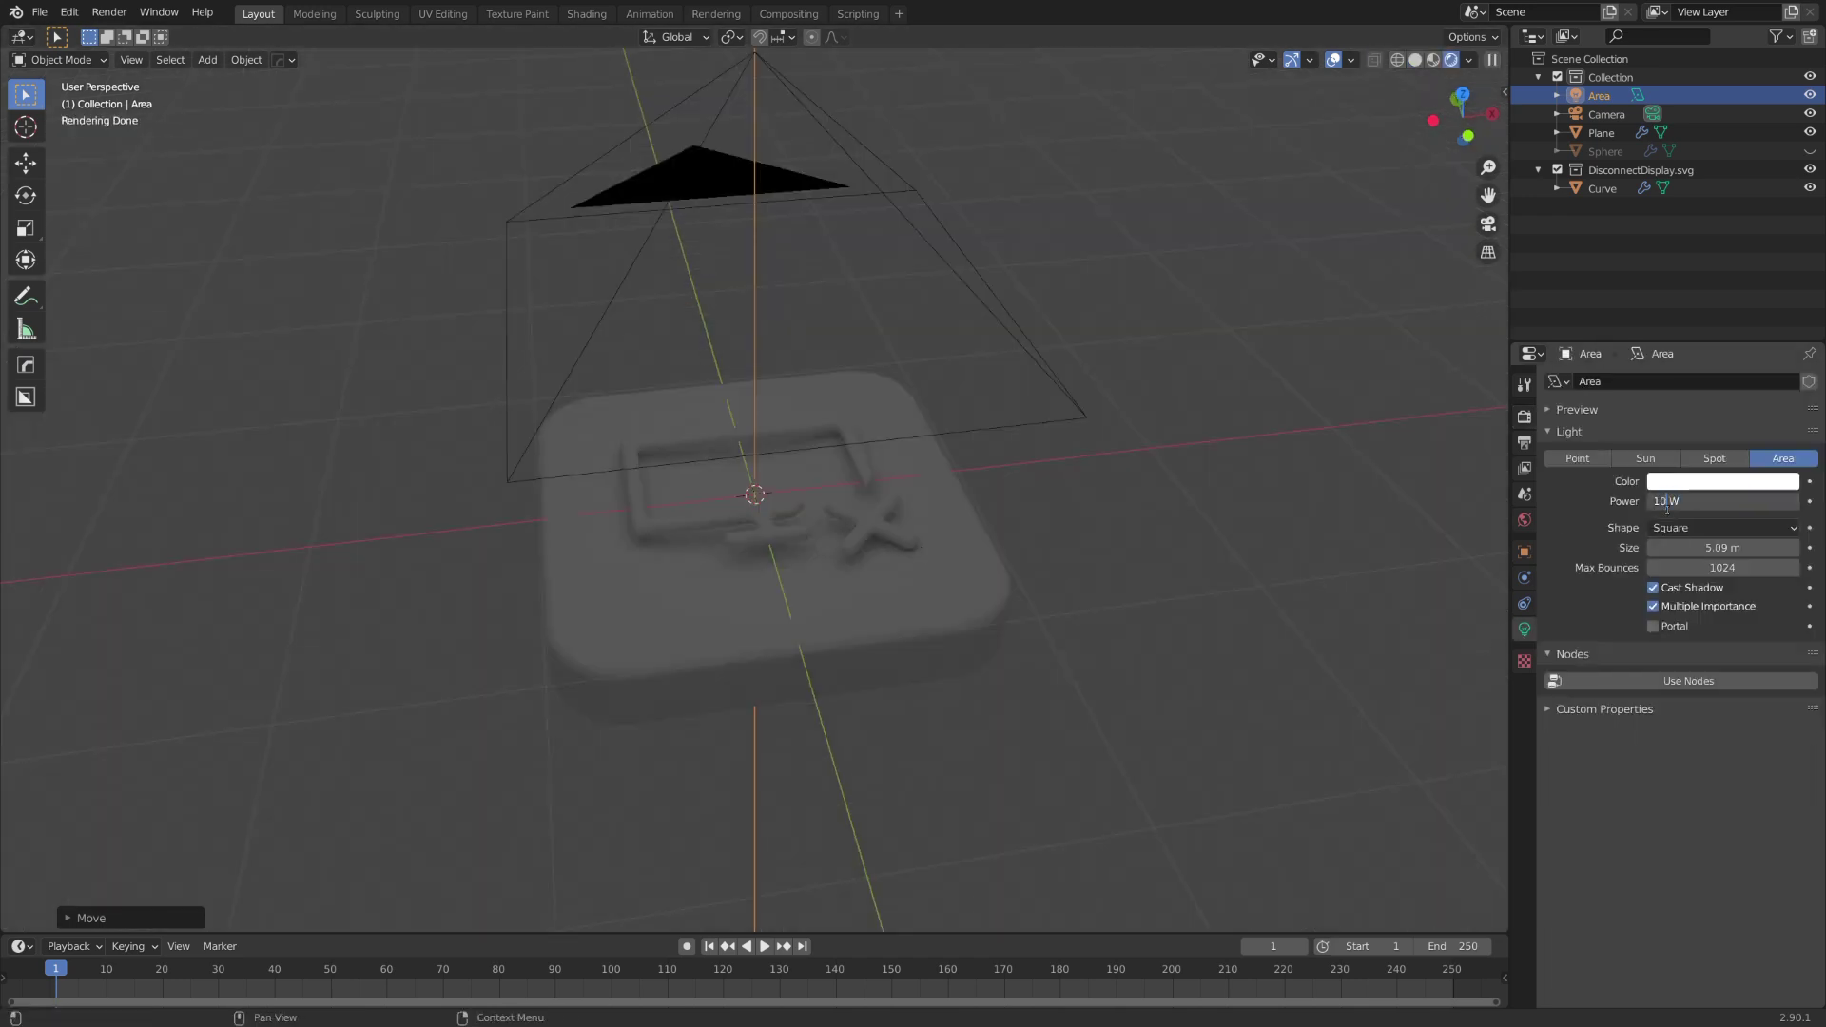
{"action": "type", "text": "400"}
{"action": "key", "text": "Return"}
{"action": "key", "text": "KP_0"}
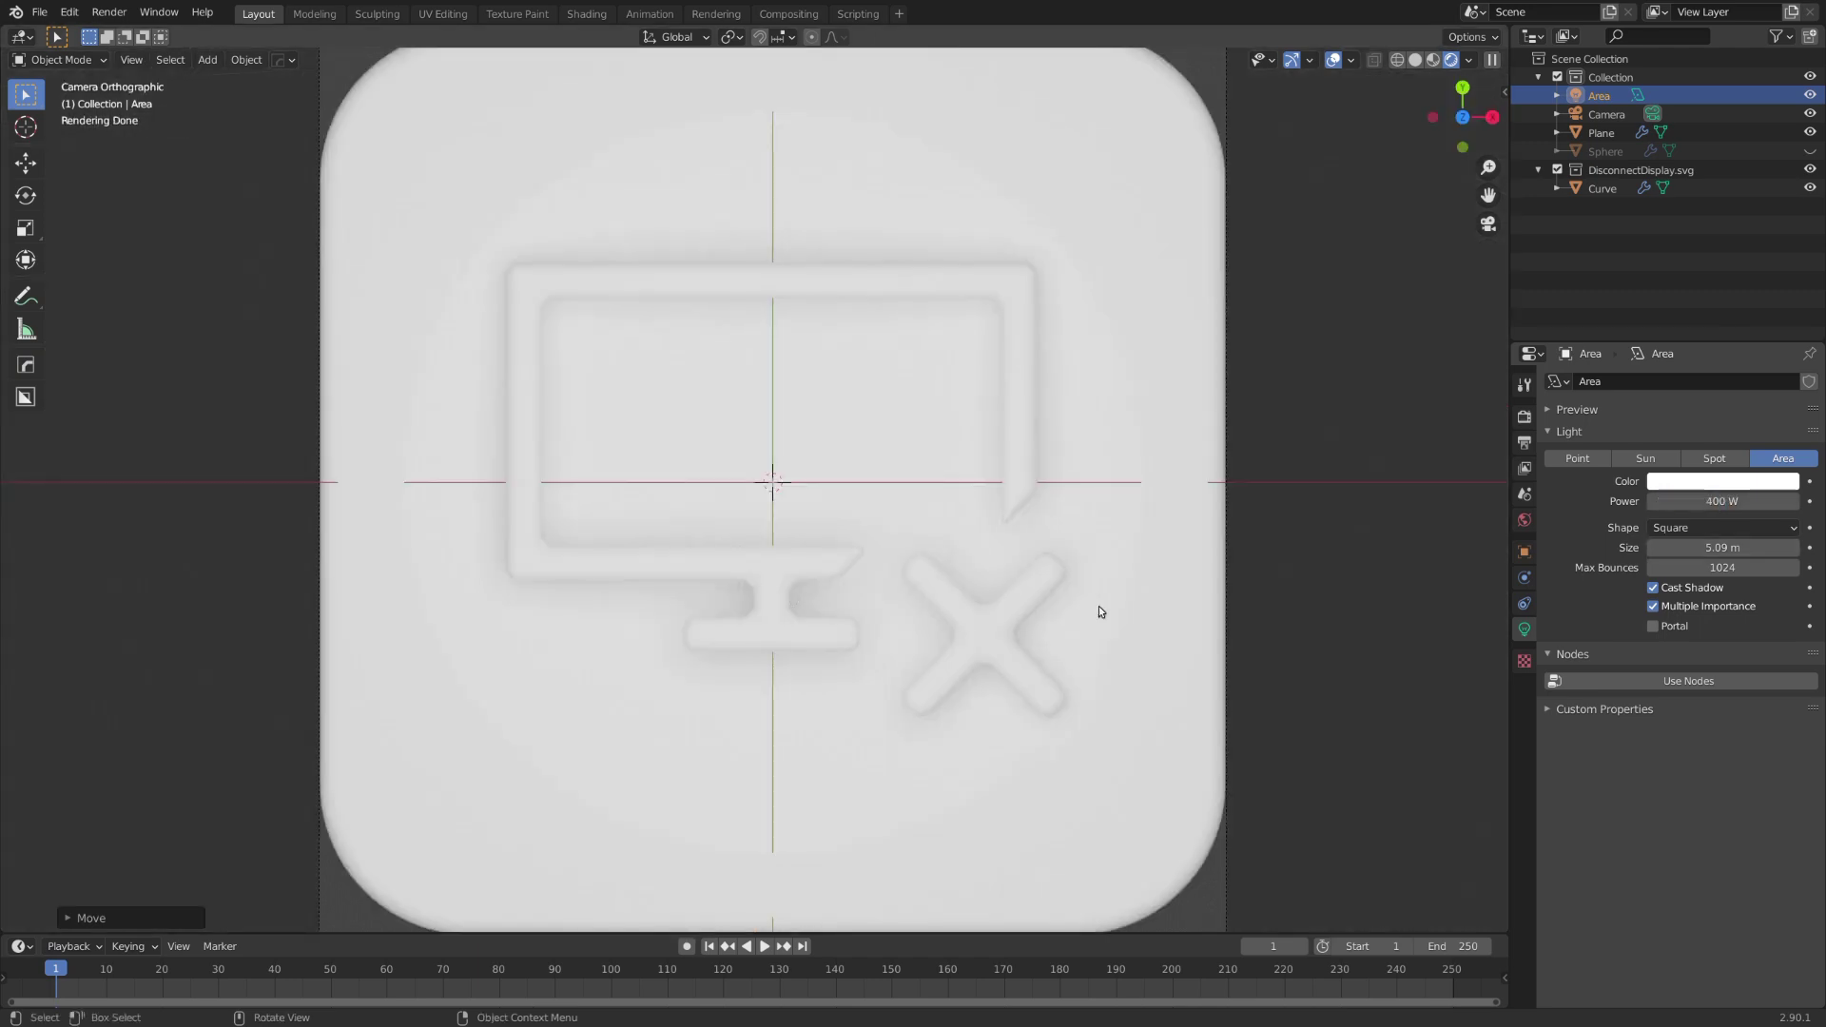
- Duplicate the area light, place the copy to the side of the icon and tilt it to face the icon
{"action": "middle_click_drag", "start_coordinate": [1086, 647], "coordinate": [1133, 575]}
{"action": "scroll", "coordinate": [1133, 575], "scroll_direction": "down", "scroll_amount": 10}
{"action": "mouse_move", "coordinate": [1009, 538]}
{"action": "middle_mouse_down"}
{"action": "mouse_move", "coordinate": [925, 522]}
{"action": "mouse_move", "coordinate": [1001, 544]}
{"action": "middle_mouse_up"}
{"action": "key", "text": "shift+d"}
{"action": "left_click", "coordinate": [1410, 555]}
{"action": "middle_click_drag", "start_coordinate": [1379, 554], "coordinate": [1140, 536]}
{"action": "key", "text": "r"}
{"action": "key", "text": "r"}
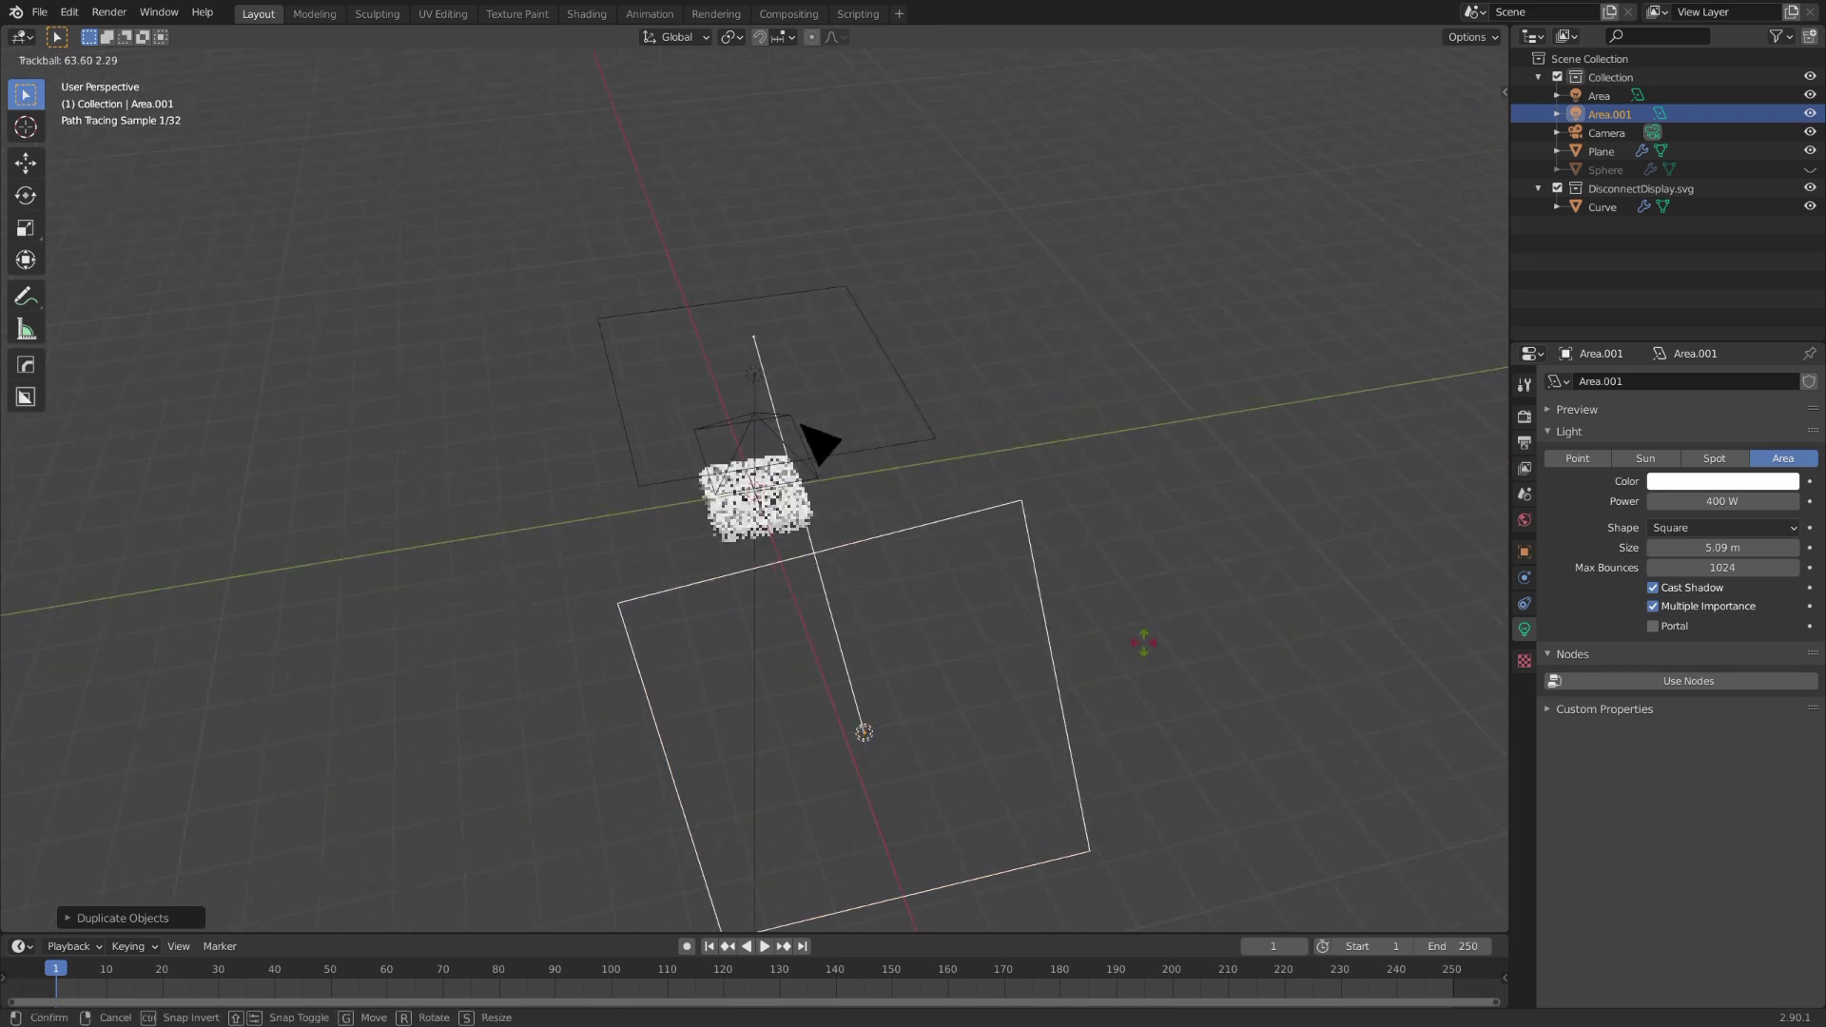
{"action": "left_click", "coordinate": [1149, 636]}
{"action": "key", "text": "KP_0"}
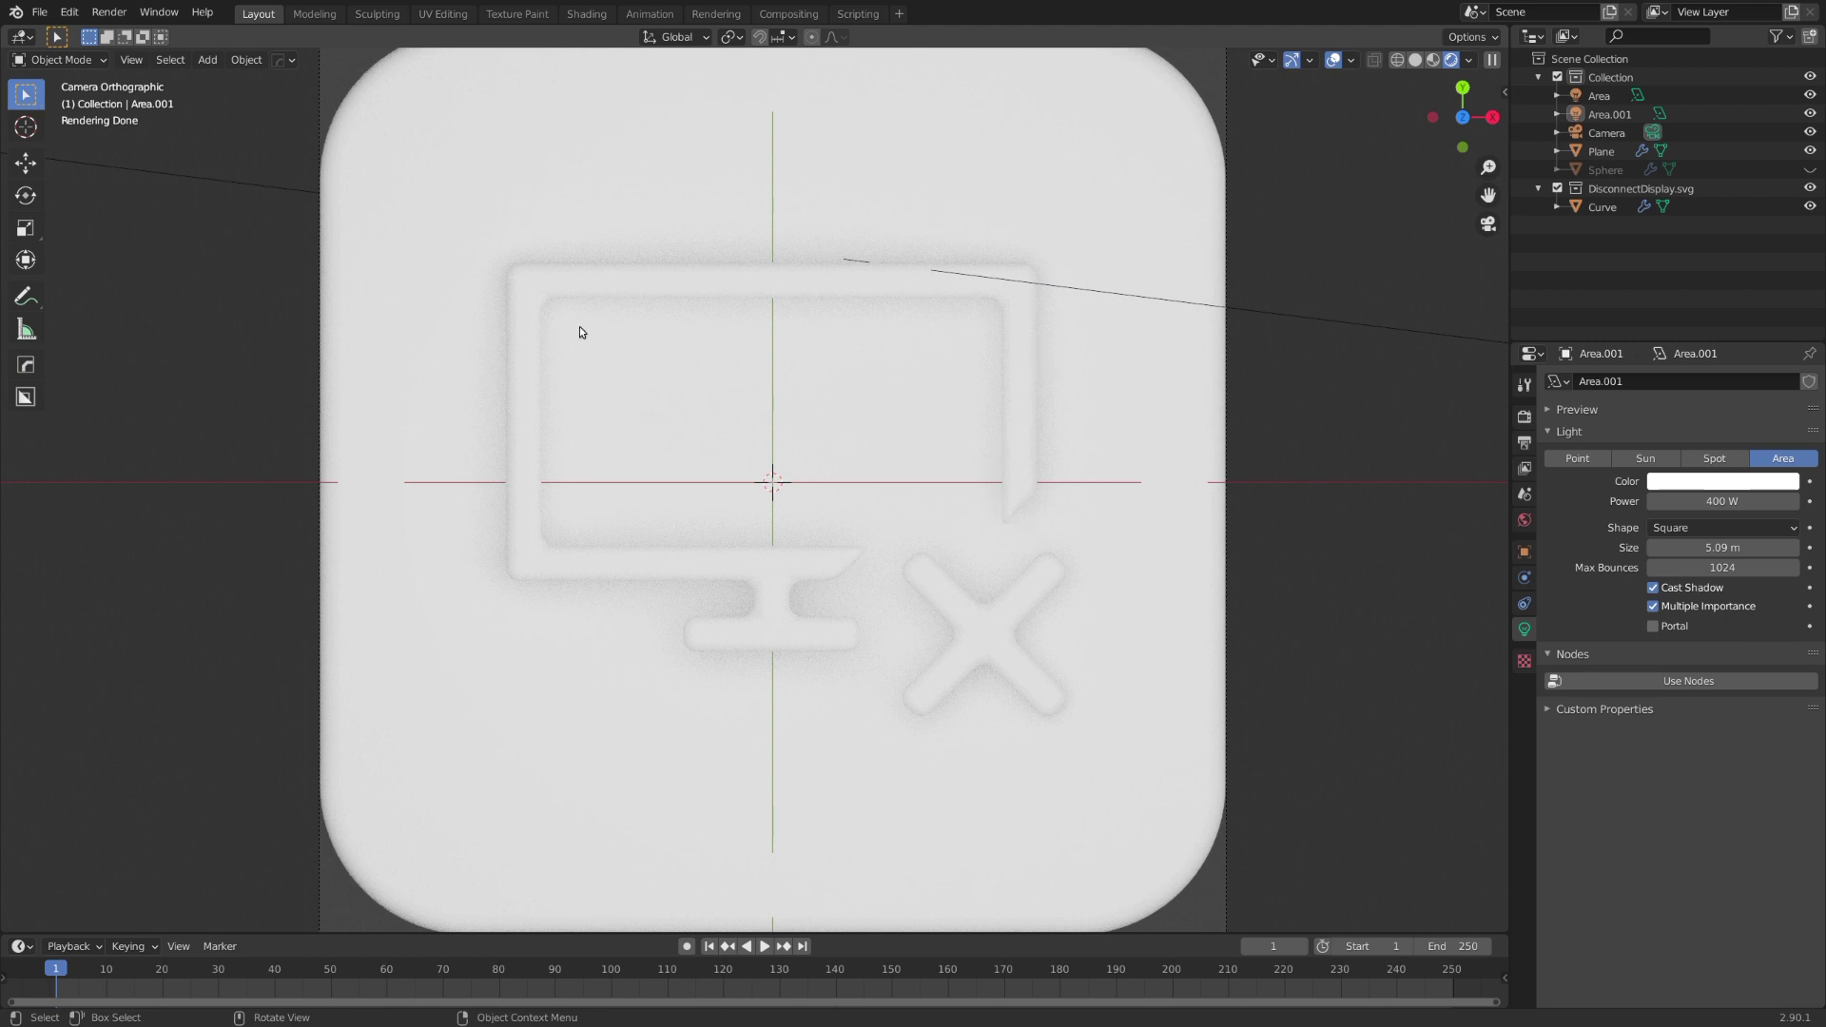
- Select the icon base, set up a Shader Editor beside the camera view and hide the viewport's toolbar
{"action": "left_click", "coordinate": [704, 644]}
{"action": "key", "text": "ctrl+space"}
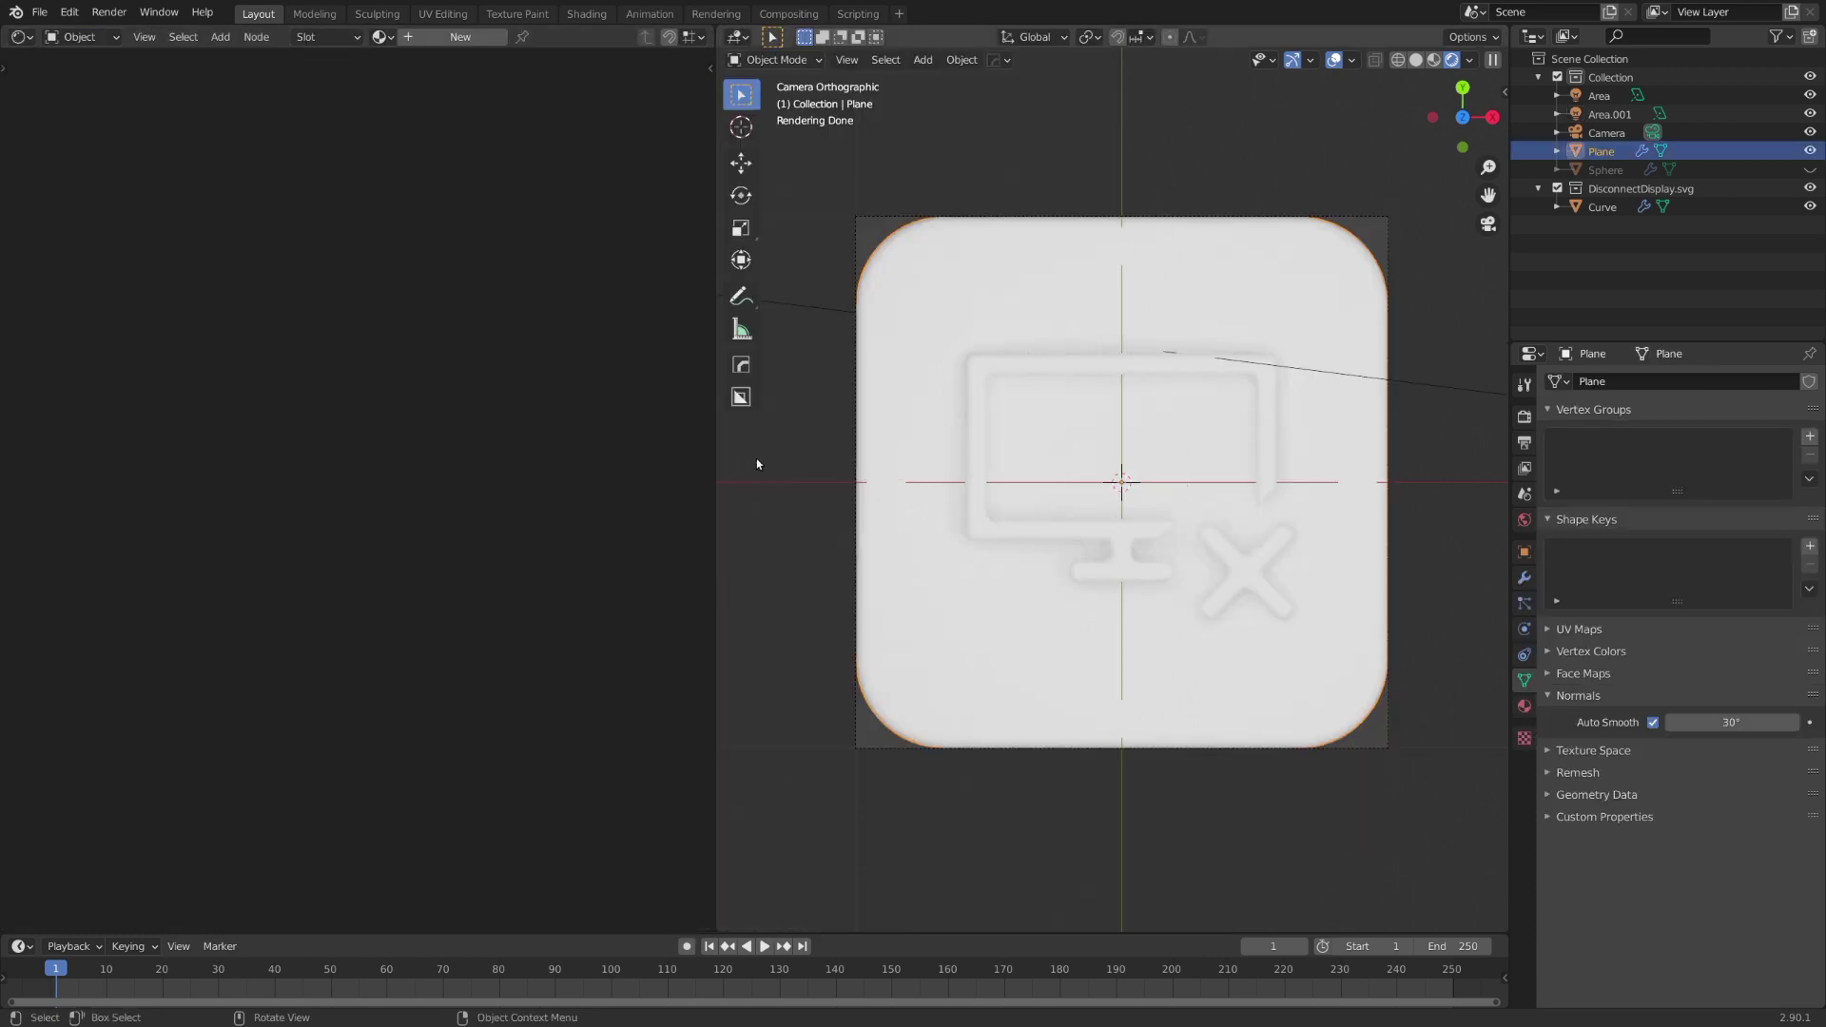
{"action": "key", "text": "t"}
{"action": "left_click", "coordinate": [1406, 550]}
- Set the world background colour to black
{"action": "left_click", "coordinate": [1525, 521]}
{"action": "left_click", "coordinate": [1699, 491]}
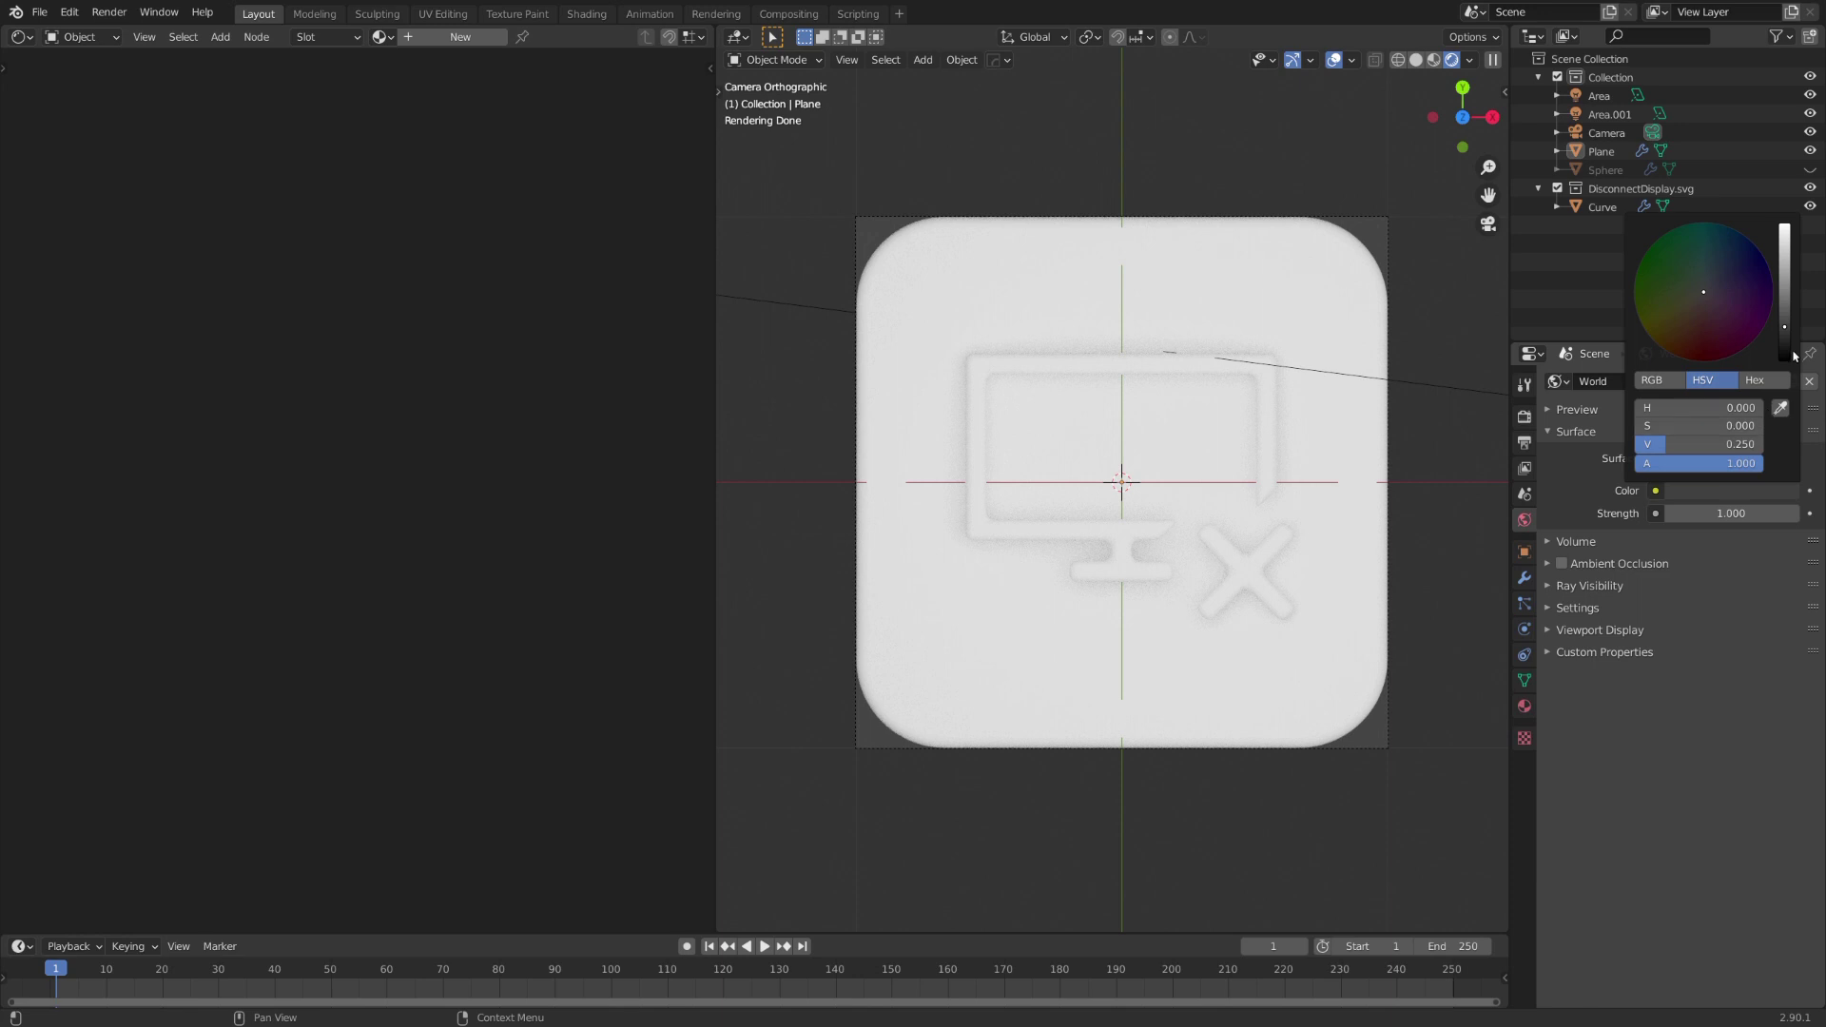
{"action": "left_click", "coordinate": [1785, 361]}
- Enable a transparent film background for the Cycles render and check it around the icon's rounded corner
{"action": "left_click", "coordinate": [1525, 417]}
{"action": "left_click", "coordinate": [1570, 706]}
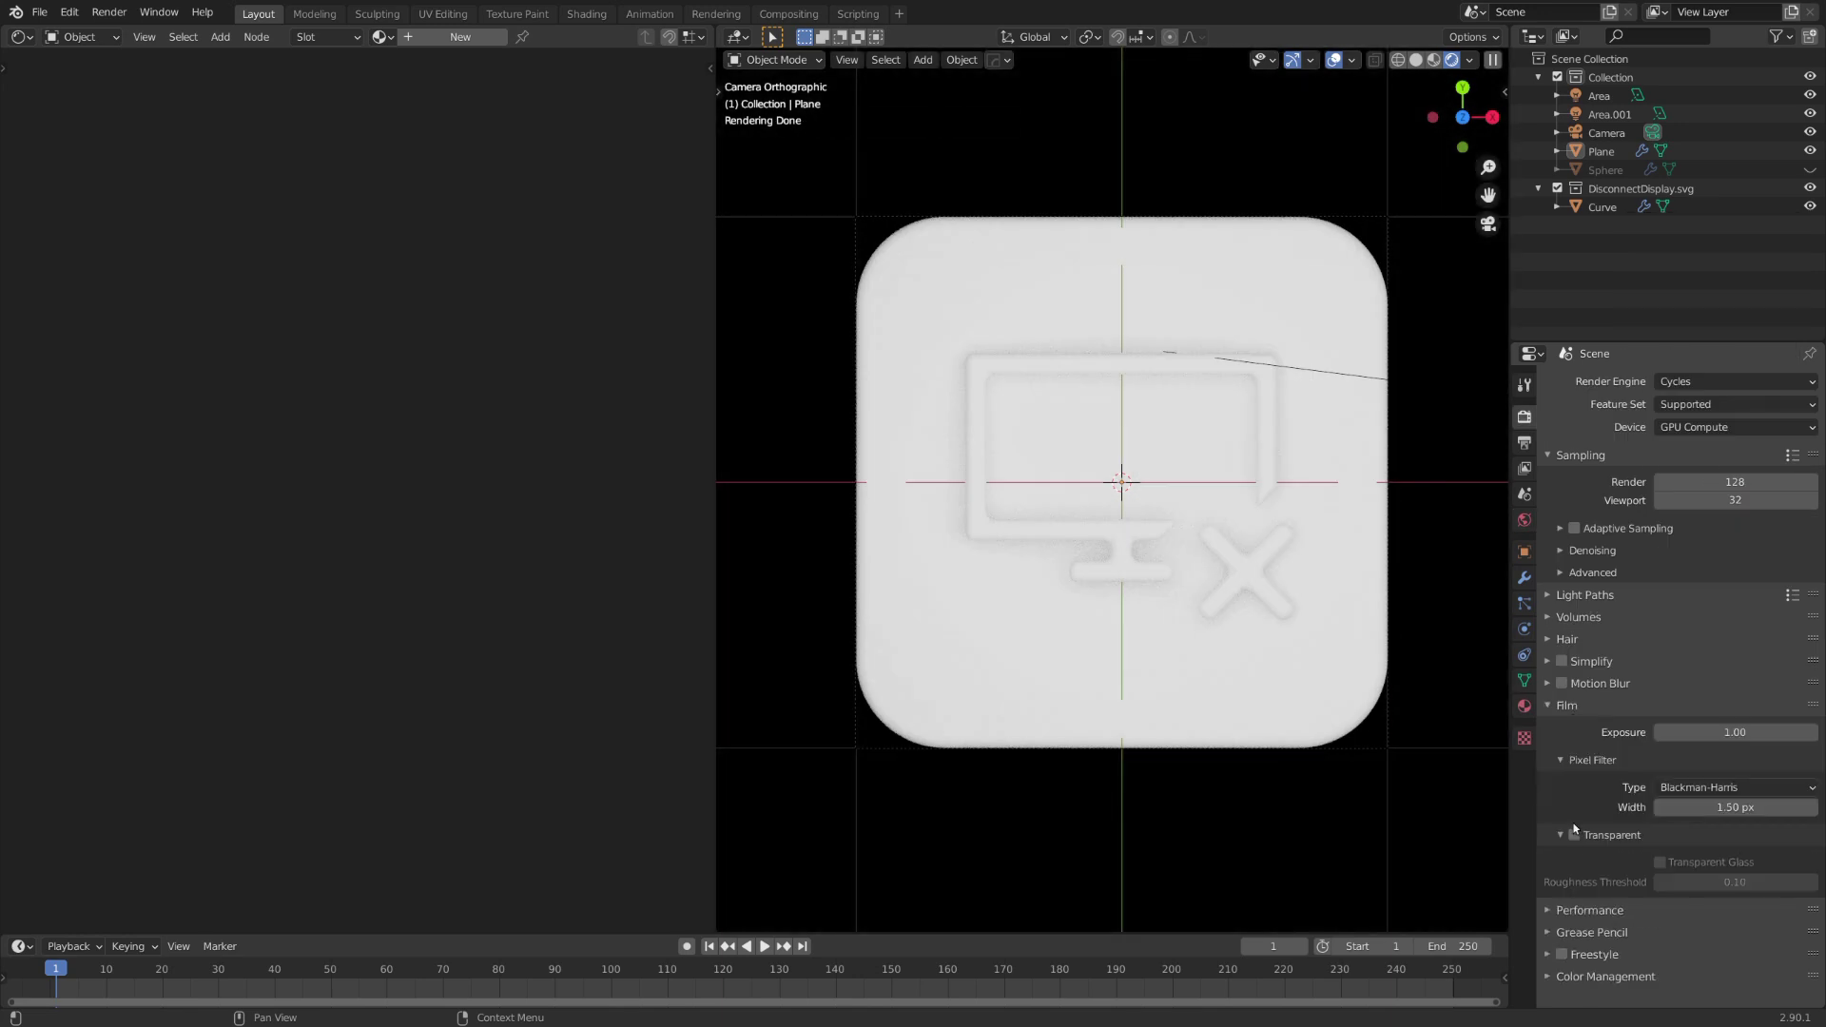
{"action": "left_click", "coordinate": [1574, 835]}
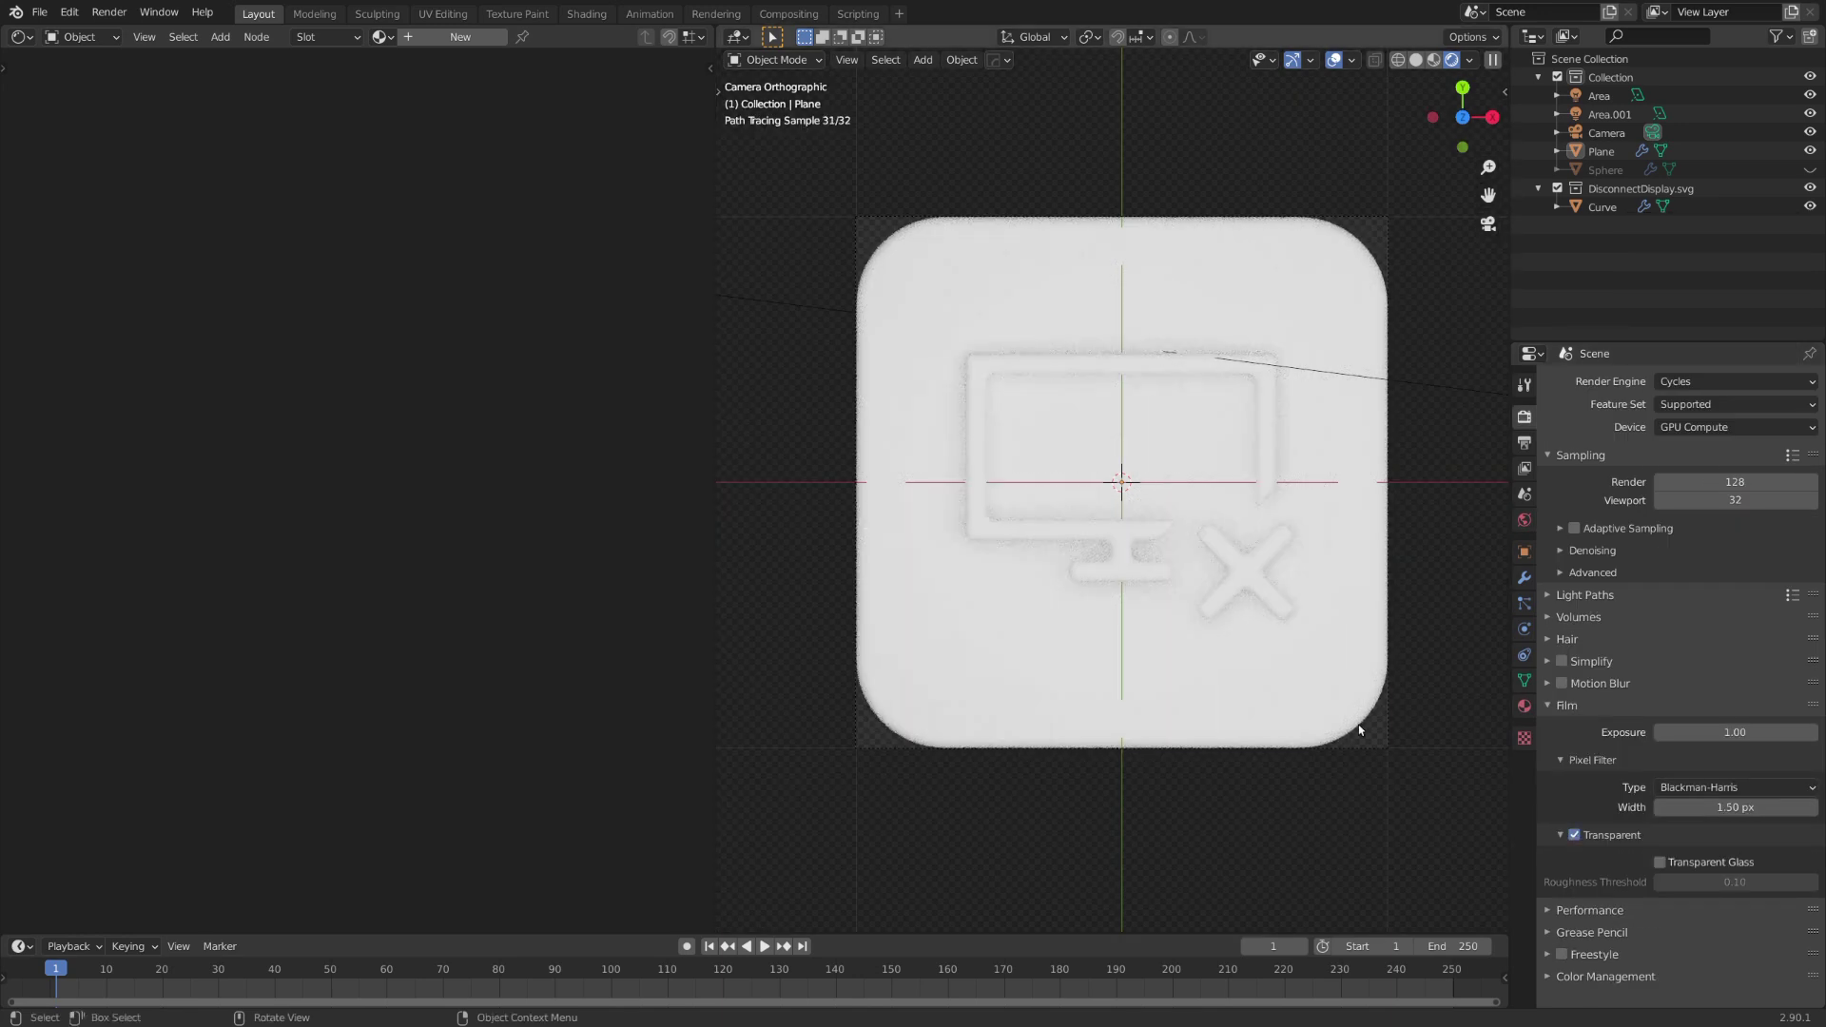
{"action": "middle_click_drag", "start_coordinate": [873, 270], "coordinate": [1029, 477], "text": "shift"}
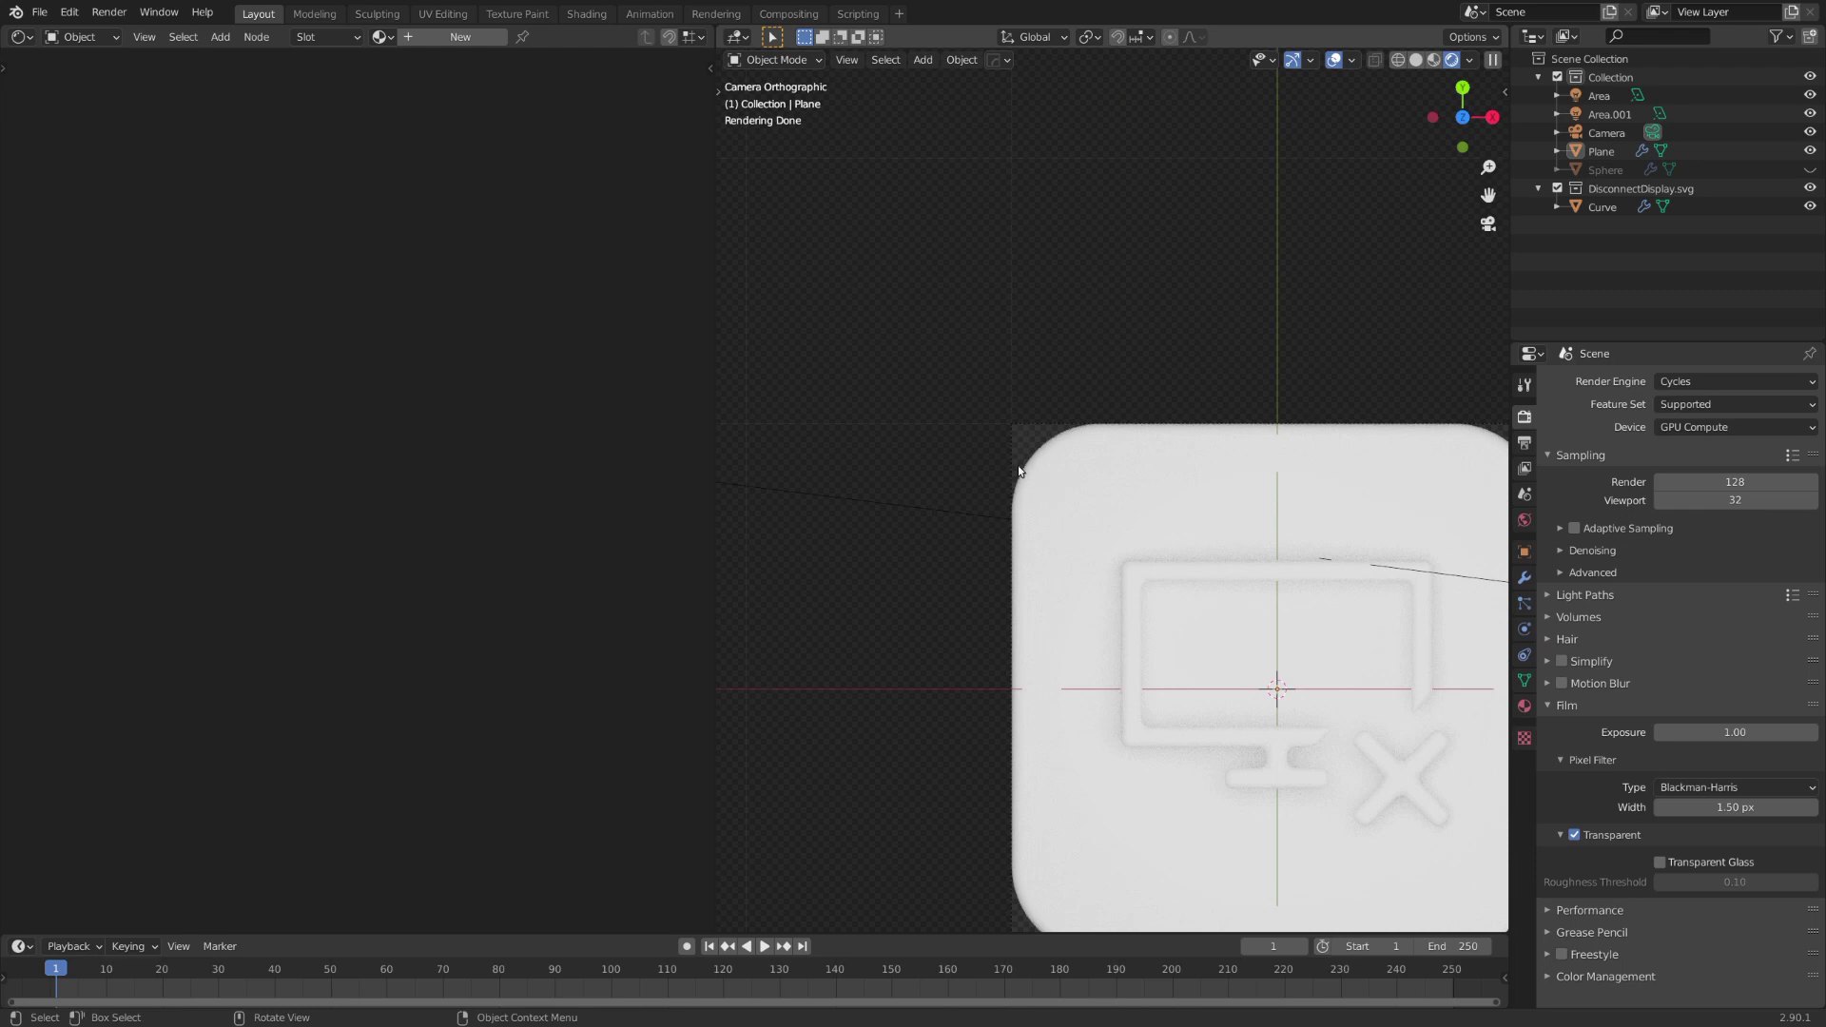
{"action": "scroll", "coordinate": [1018, 469], "scroll_direction": "up", "scroll_amount": 5}
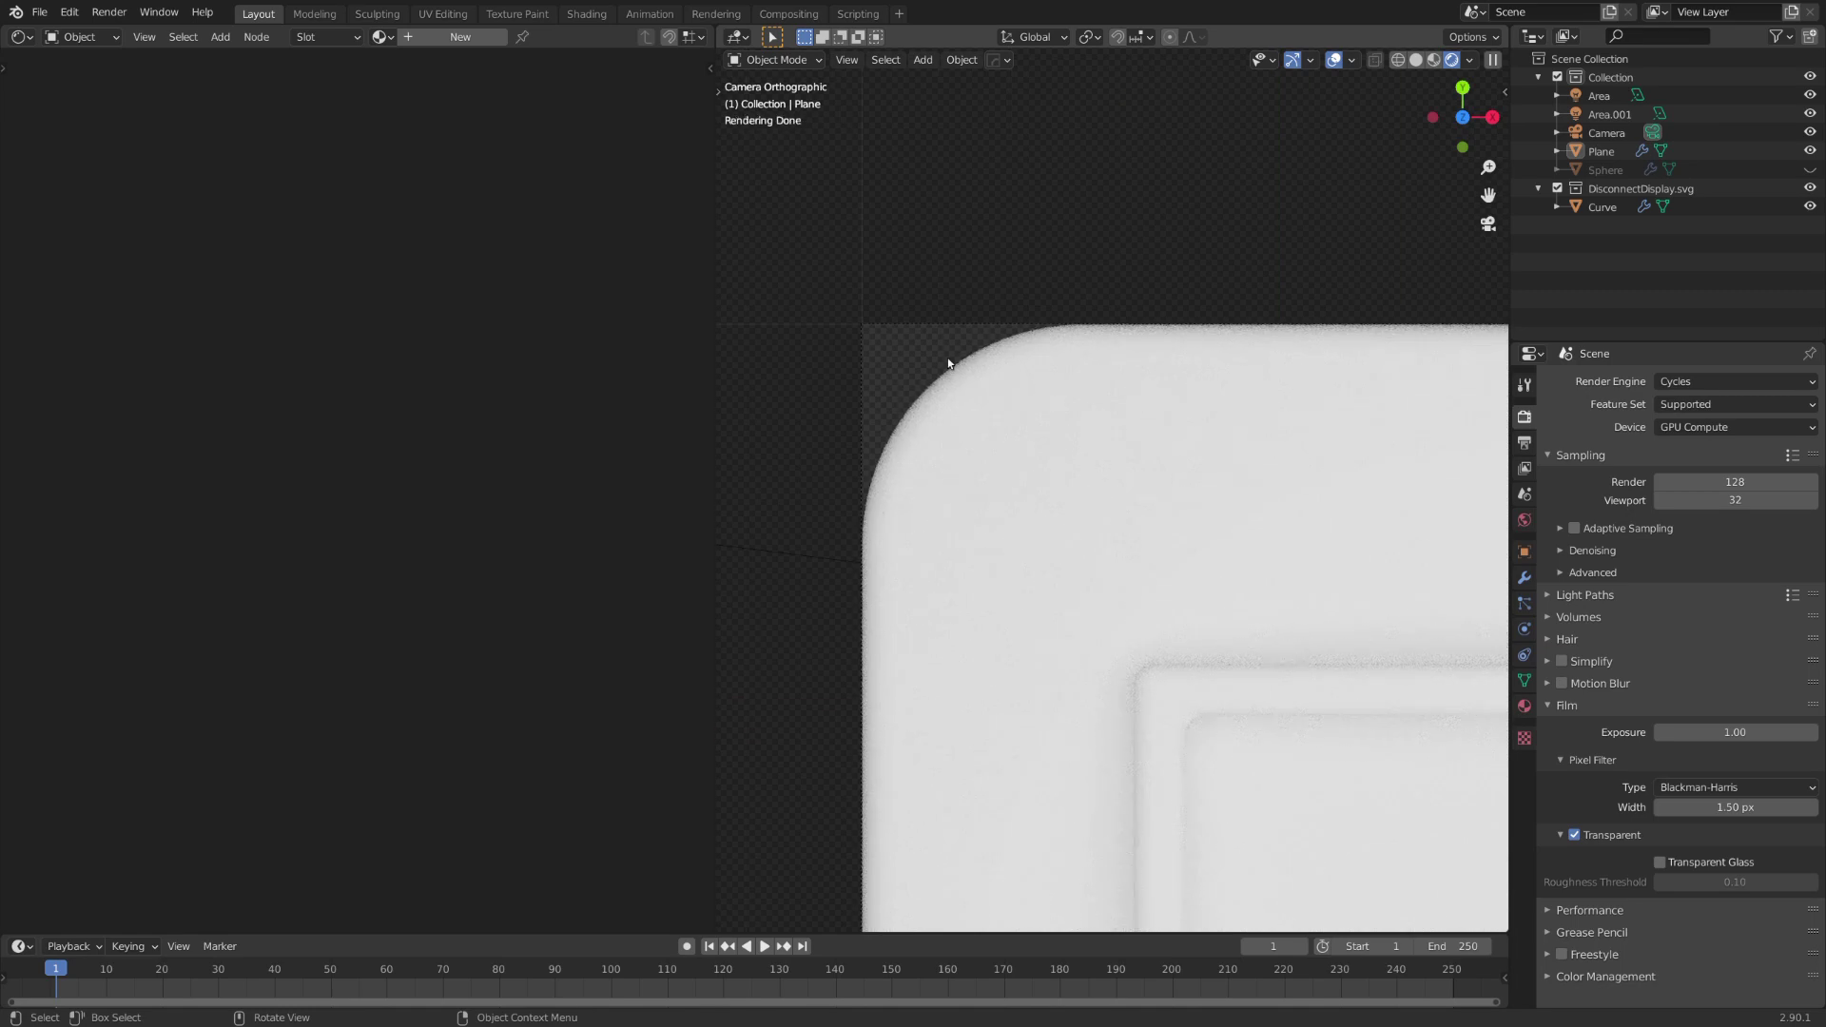
- Add a linear Gradient Texture to the icon base's material and preview its colour output on the base
{"action": "scroll", "coordinate": [1070, 328], "scroll_direction": "down", "scroll_amount": 5}
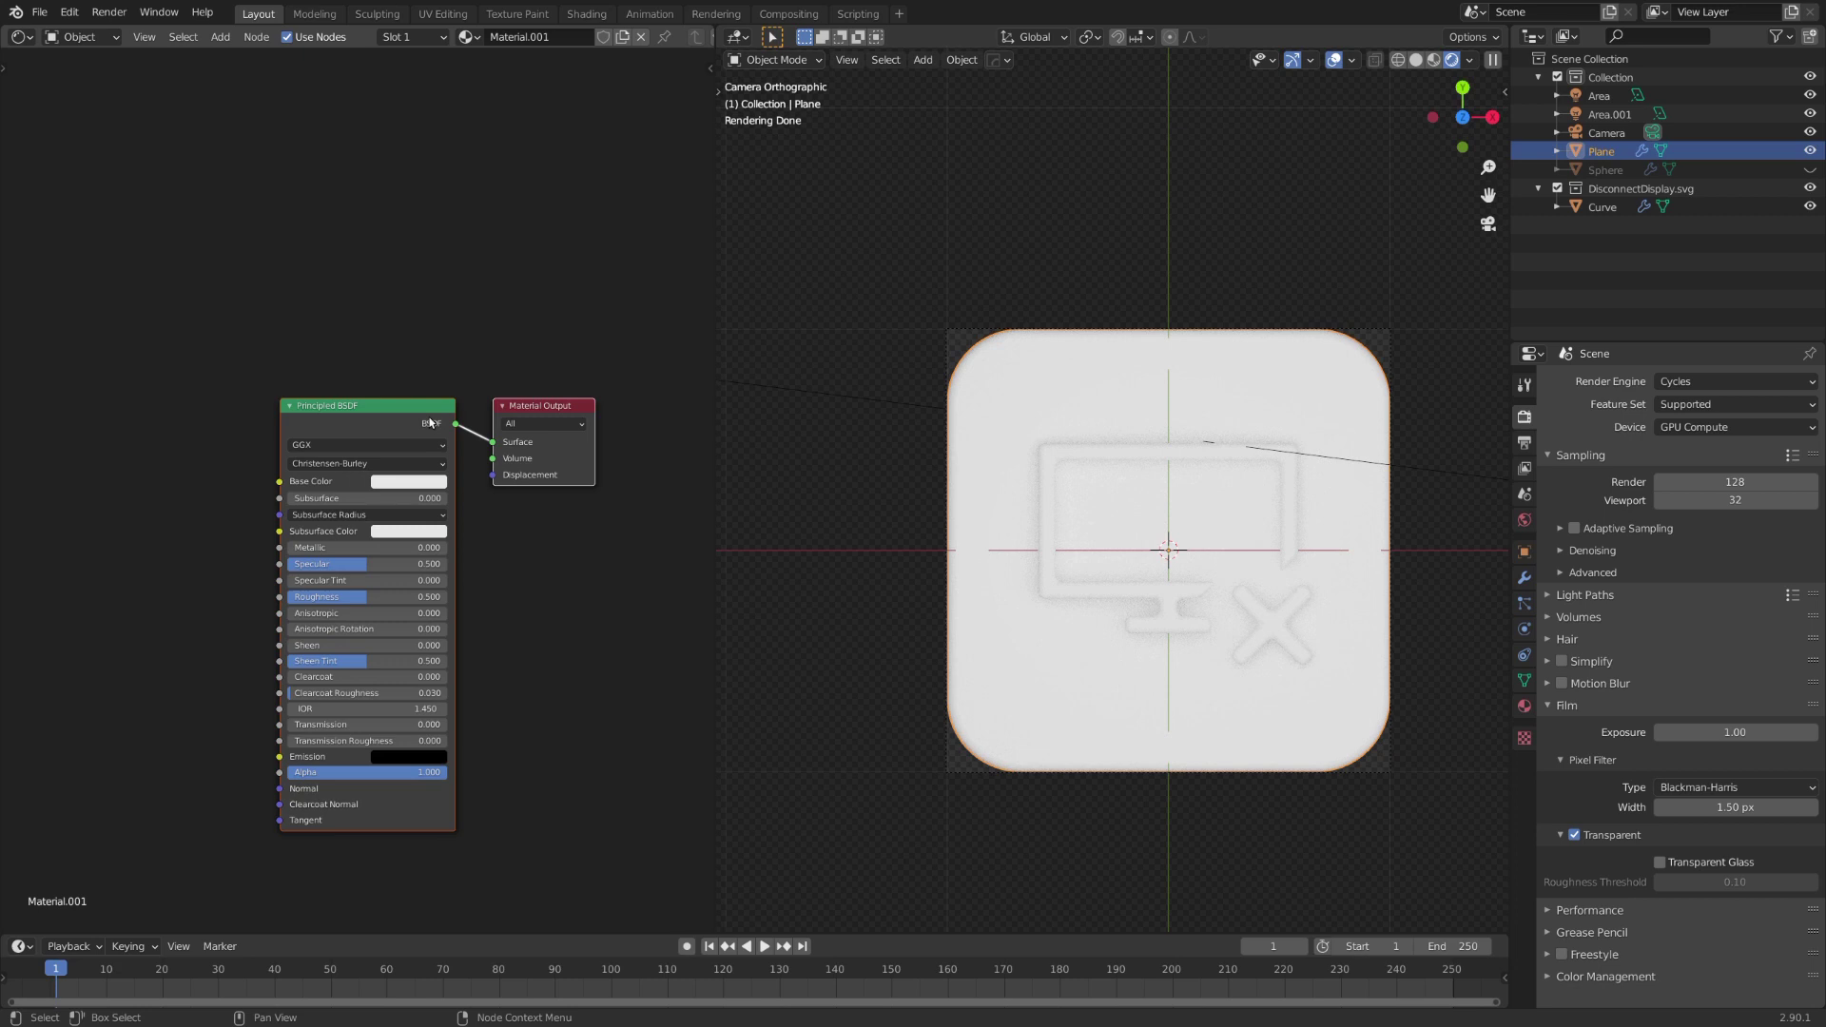
{"action": "left_click_drag", "start_coordinate": [429, 423], "coordinate": [352, 357]}
{"action": "middle_click_drag", "start_coordinate": [329, 377], "coordinate": [628, 396]}
{"action": "key", "text": "shift+a"}
{"action": "left_click", "coordinate": [361, 415]}
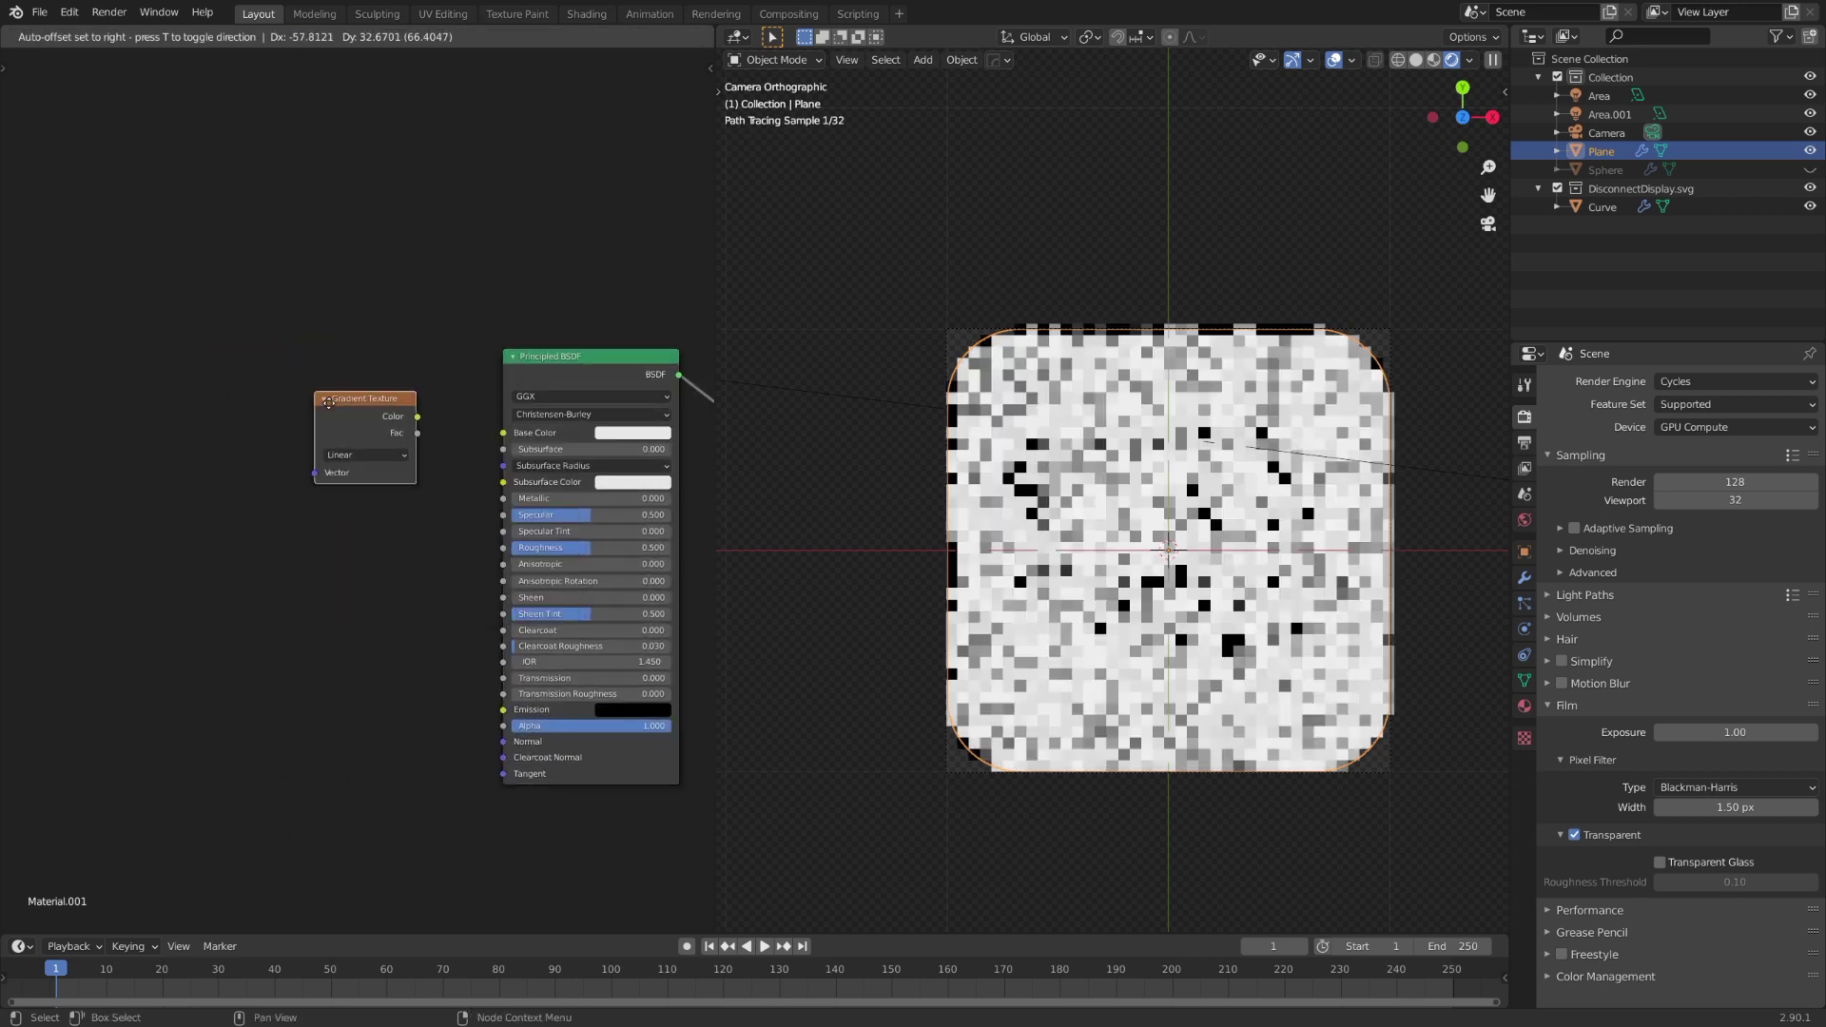
{"action": "left_click", "coordinate": [317, 395]}
{"action": "left_click", "coordinate": [322, 396], "text": "ctrl+shift"}
{"action": "left_click_drag", "start_coordinate": [322, 395], "coordinate": [330, 280]}
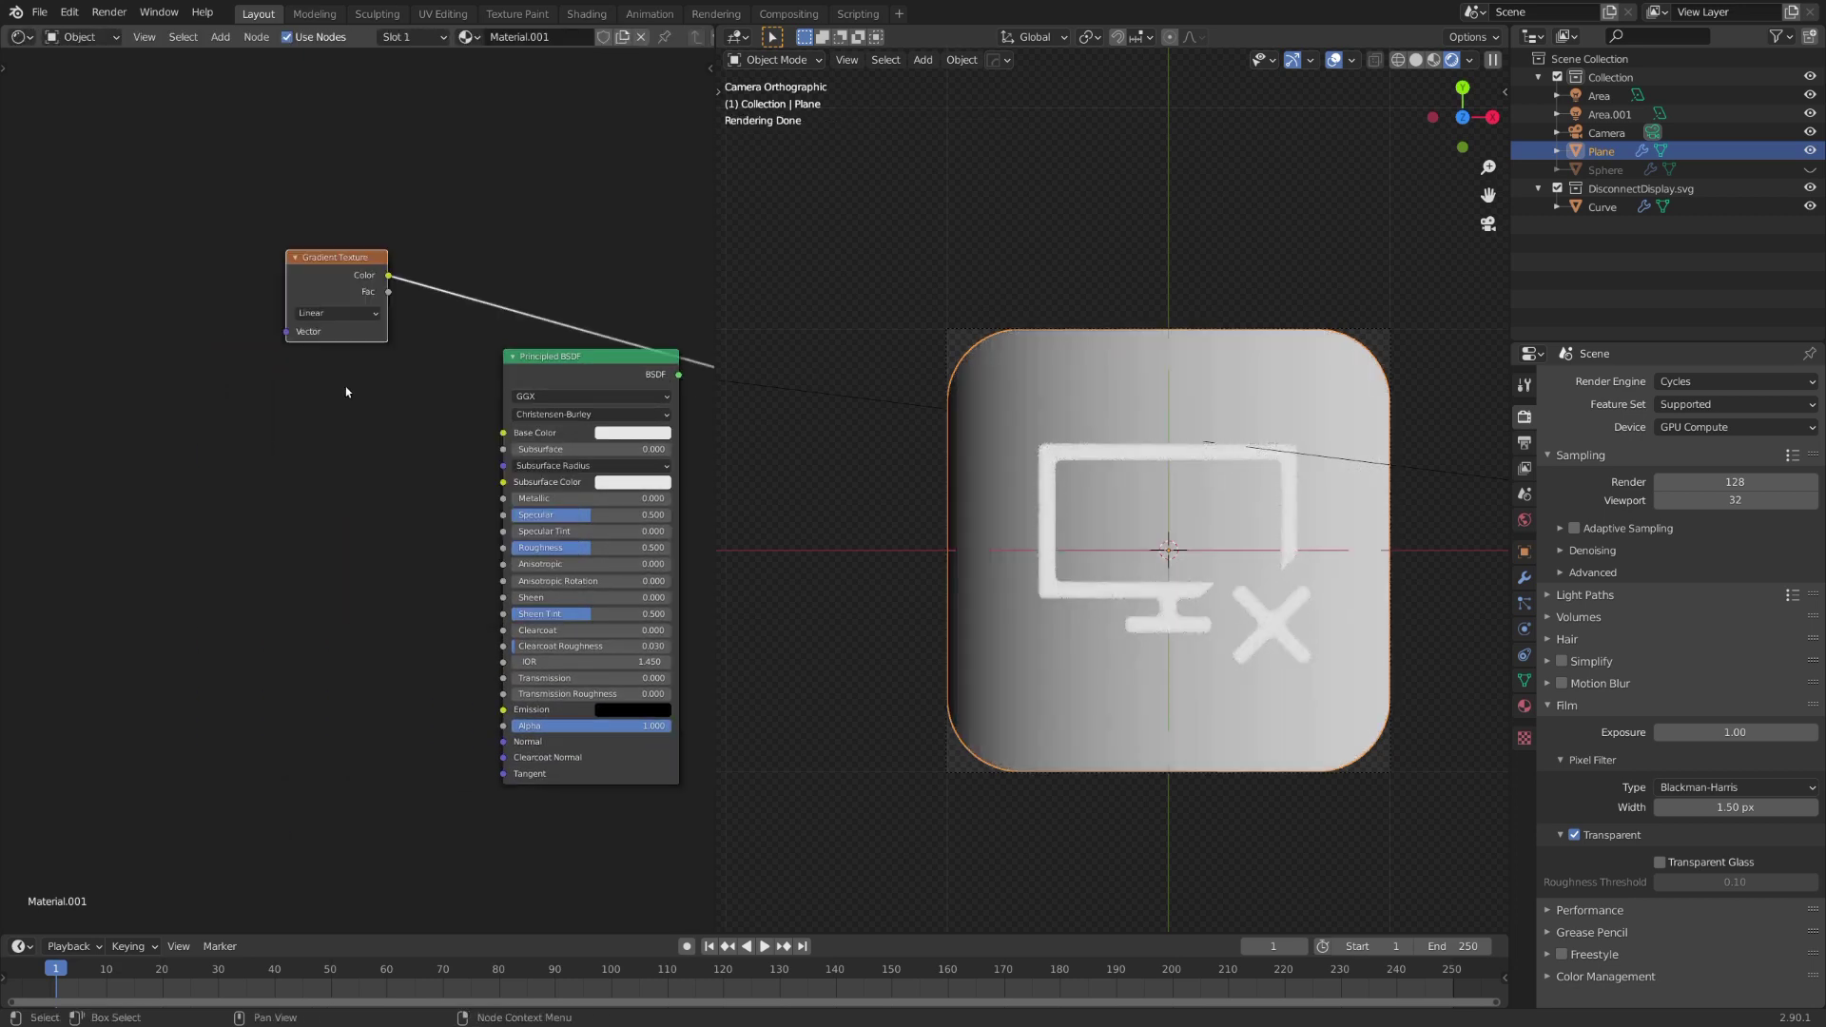
- Reposition the Gradient Texture node and feed its vector from new Texture Coordinate and Mapping nodes
{"action": "middle_click_drag", "start_coordinate": [346, 386], "coordinate": [365, 441]}
{"action": "left_click_drag", "start_coordinate": [374, 345], "coordinate": [420, 320]}
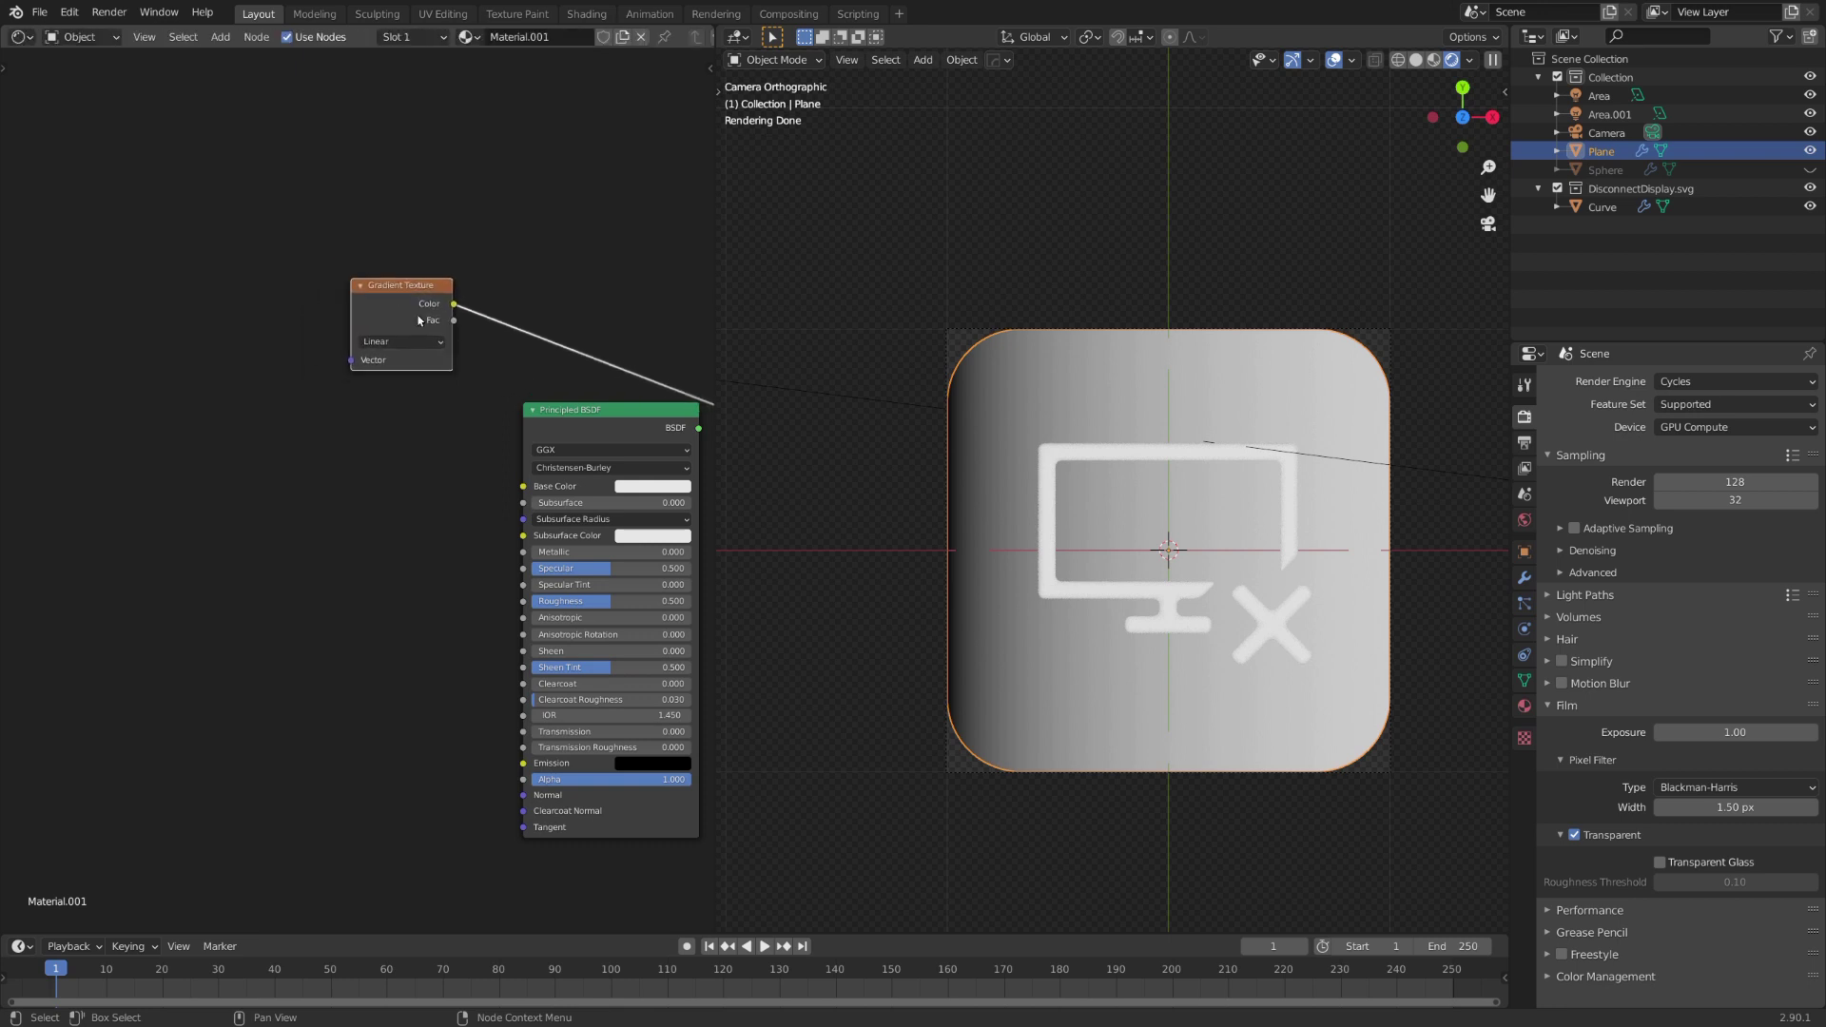
{"action": "middle_click_drag", "start_coordinate": [418, 321], "coordinate": [491, 412]}
{"action": "left_click_drag", "start_coordinate": [484, 408], "coordinate": [481, 384]}
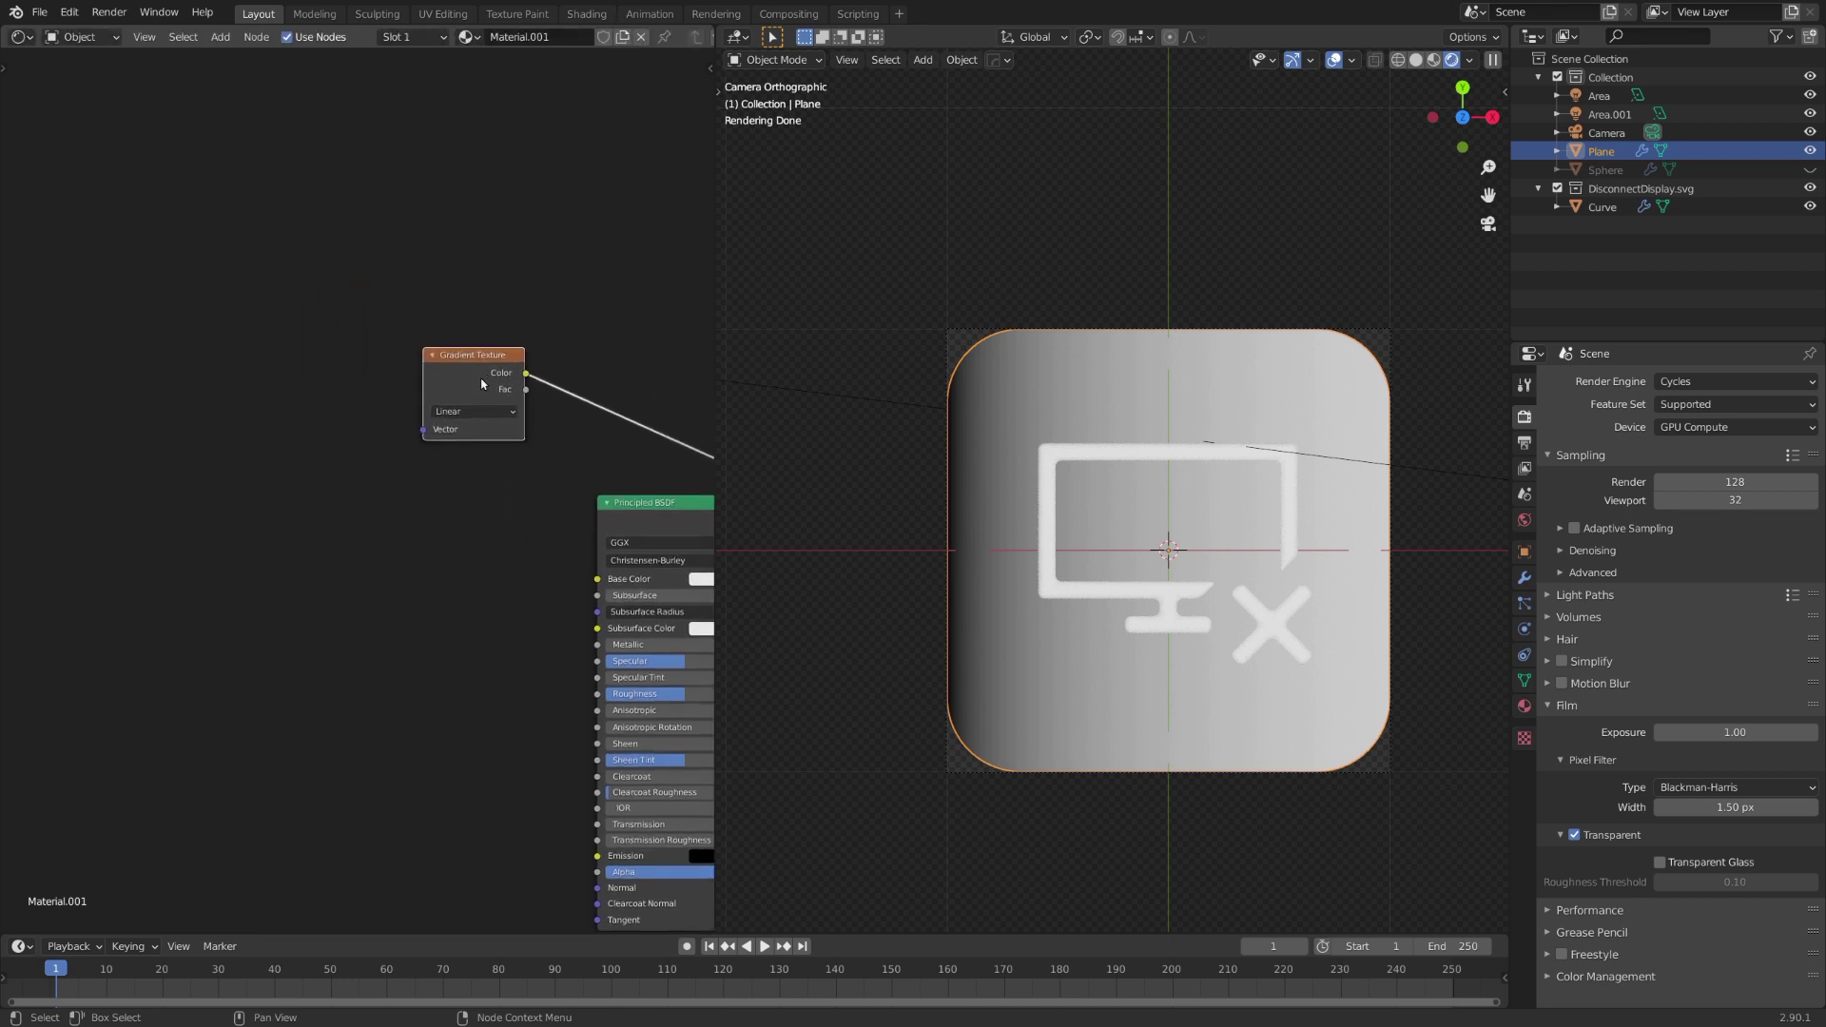
{"action": "key", "text": "ctrl+t"}
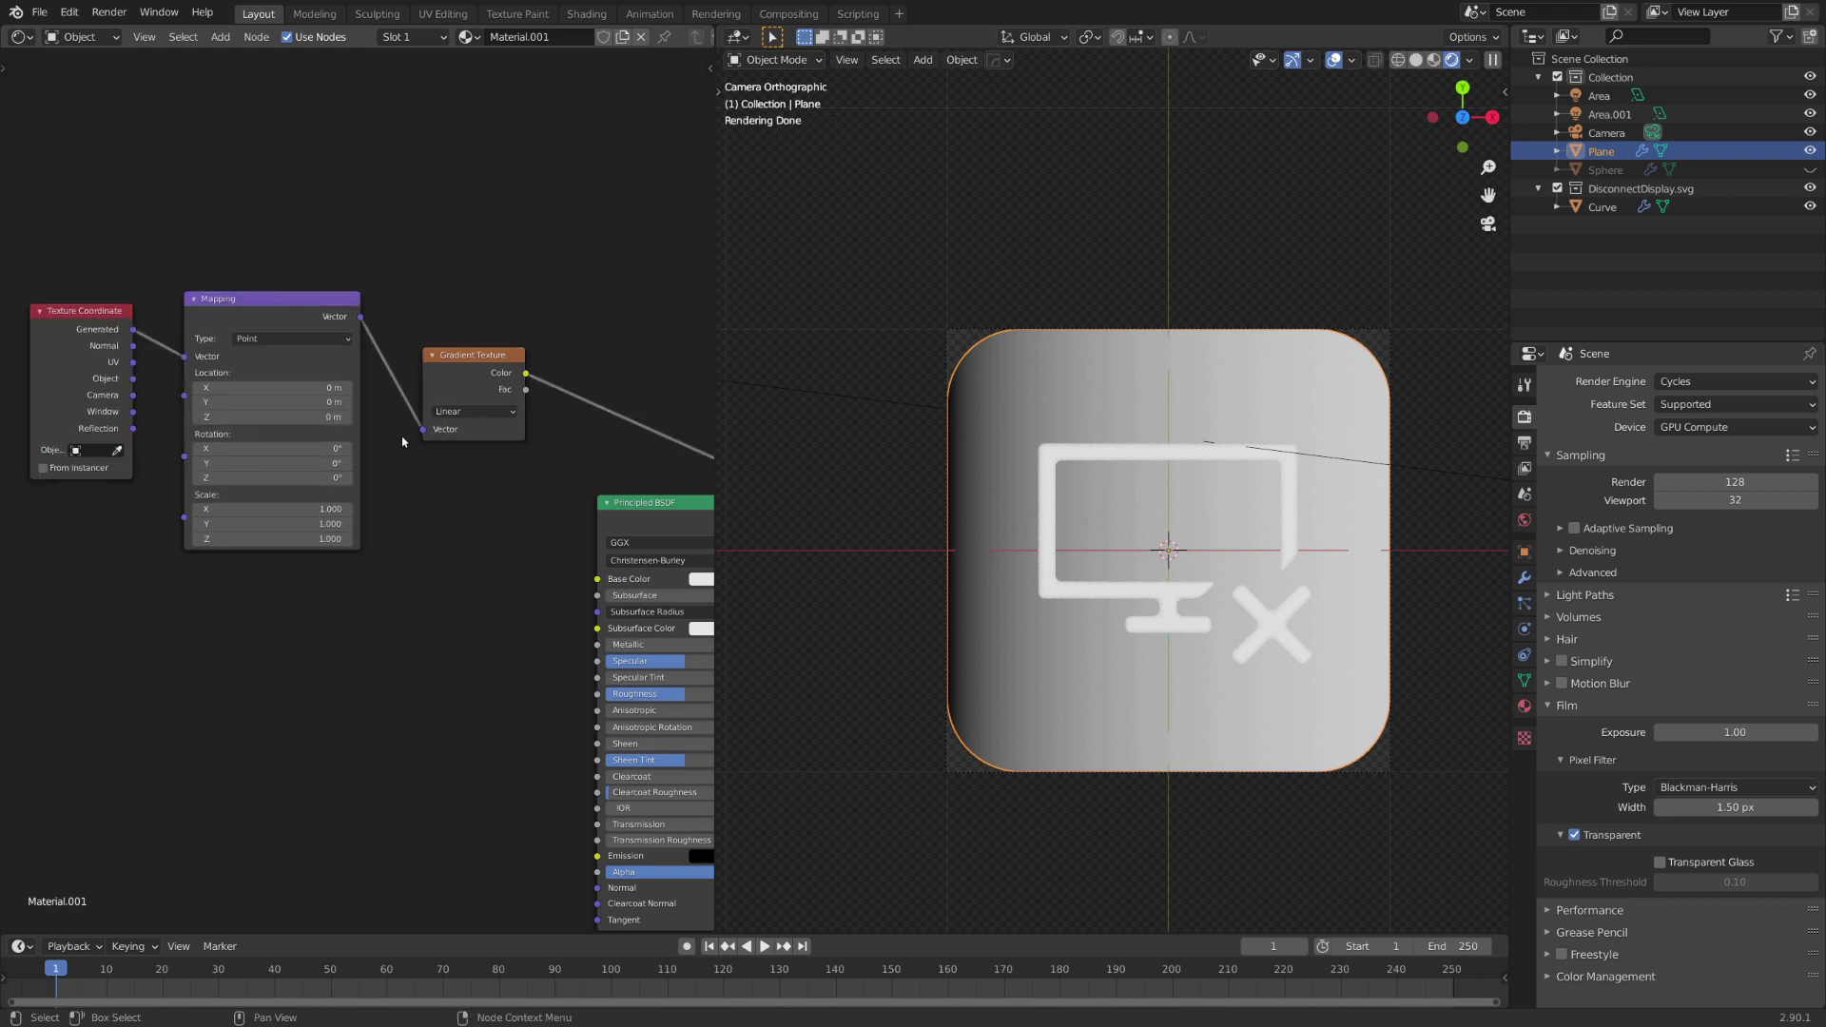
- In the Mapping node, set the Z rotation to 90° and the X location to 1.03 m
{"action": "scroll", "coordinate": [402, 436], "scroll_direction": "up", "scroll_amount": 1}
{"action": "scroll", "coordinate": [374, 455], "scroll_direction": "up", "scroll_amount": 1}
{"action": "left_click", "coordinate": [343, 472]}
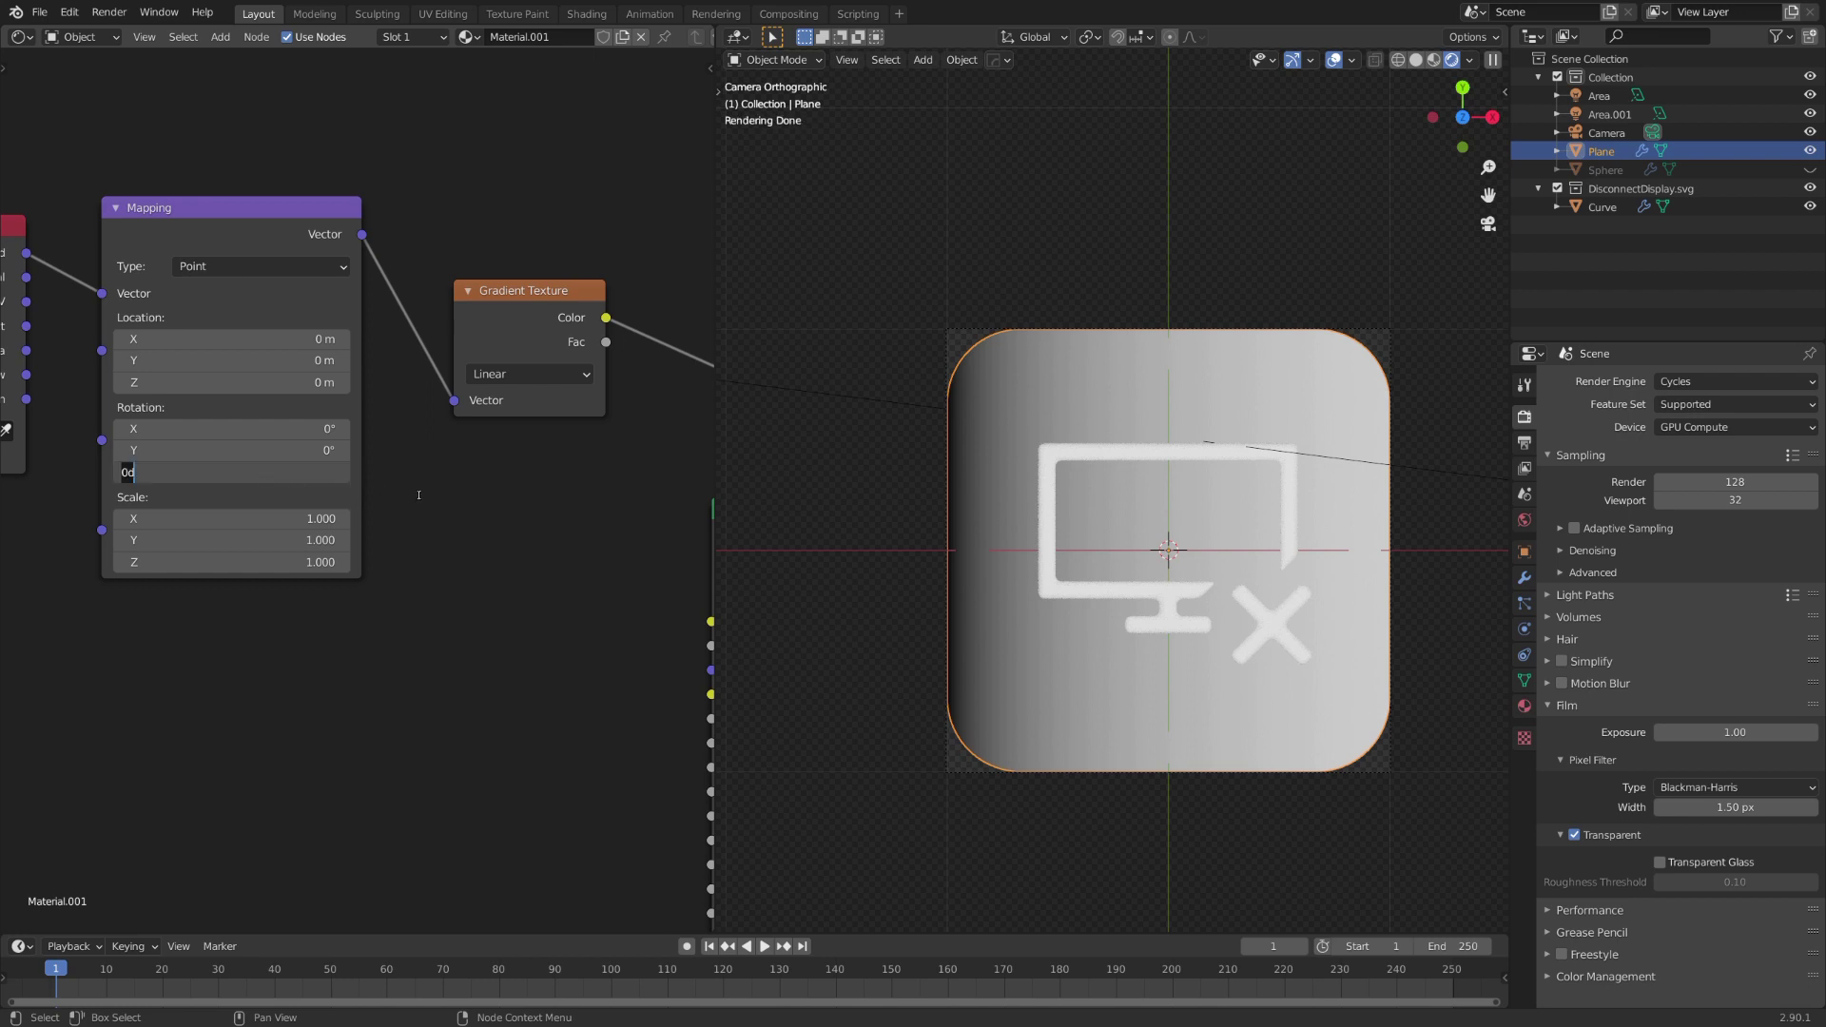
{"action": "key", "text": "Return"}
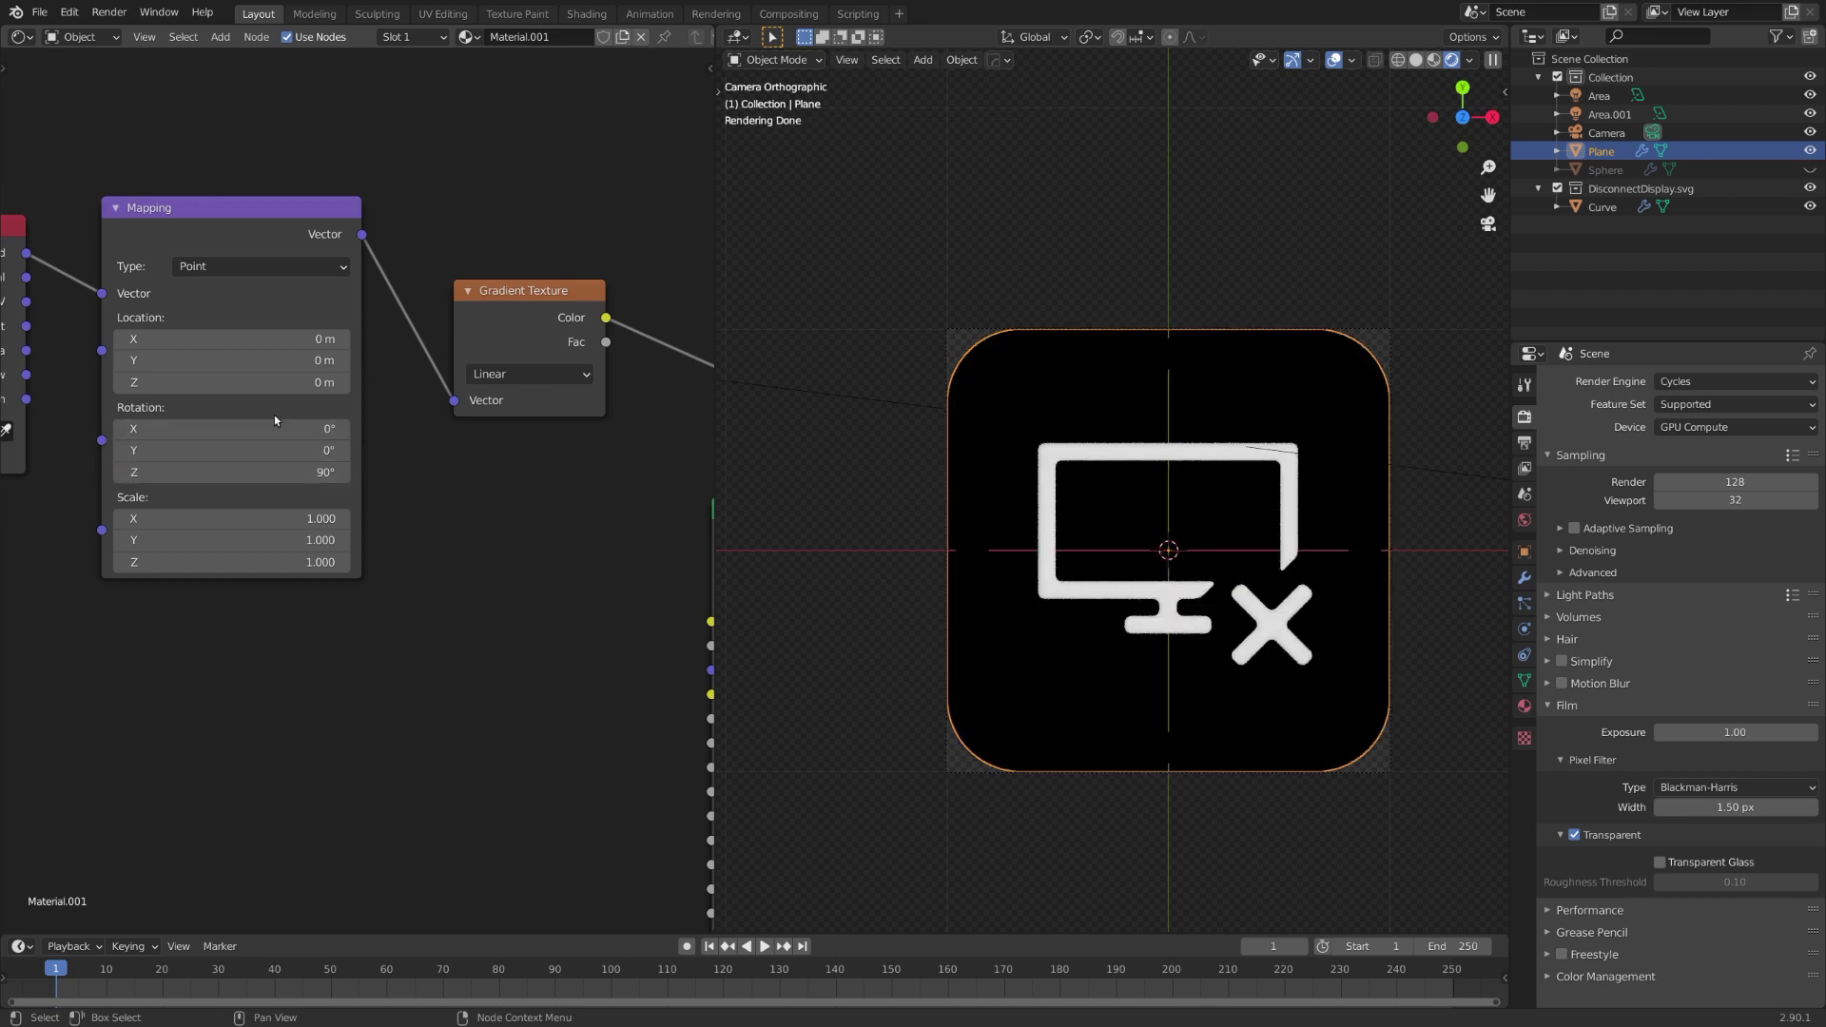
{"action": "left_click_drag", "start_coordinate": [302, 382], "coordinate": [399, 339]}
{"action": "right_click", "coordinate": [301, 381]}
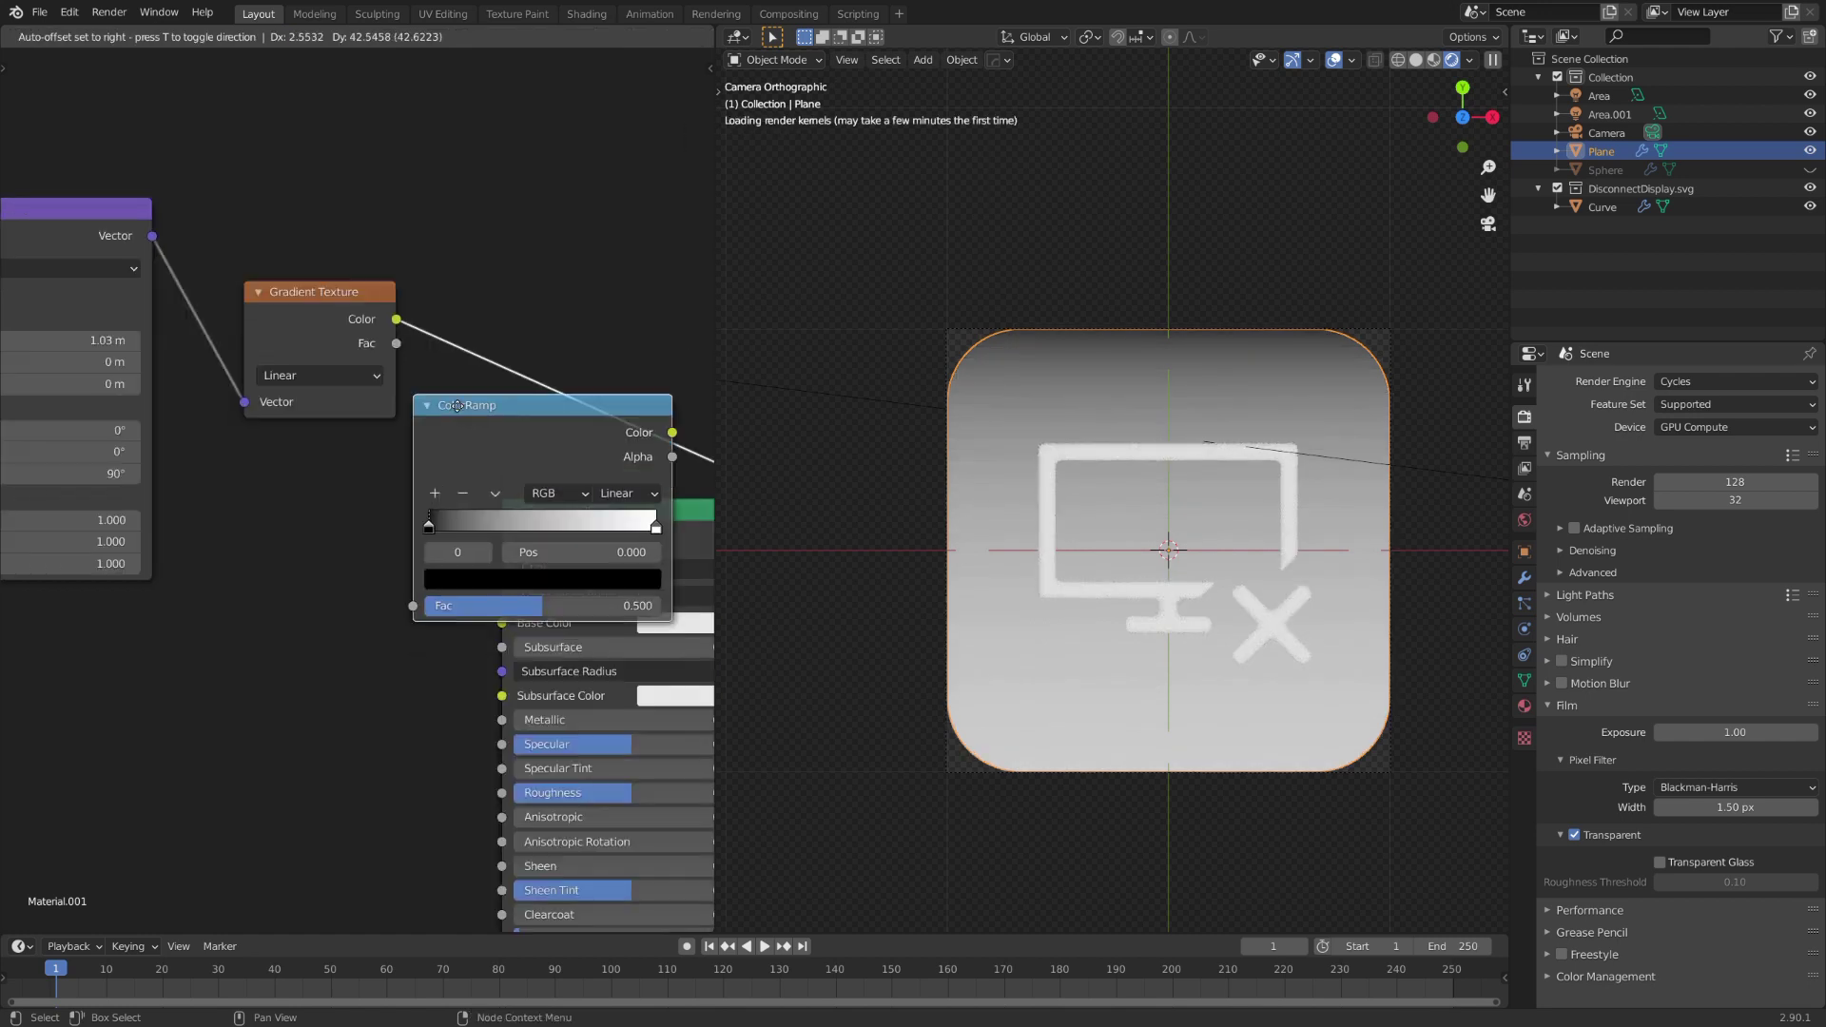
- Insert a ColorRamp after the Gradient Texture and set its first colour stop to bright blue
{"action": "left_click", "coordinate": [413, 271]}
{"action": "left_click_drag", "start_coordinate": [510, 331], "coordinate": [512, 299]}
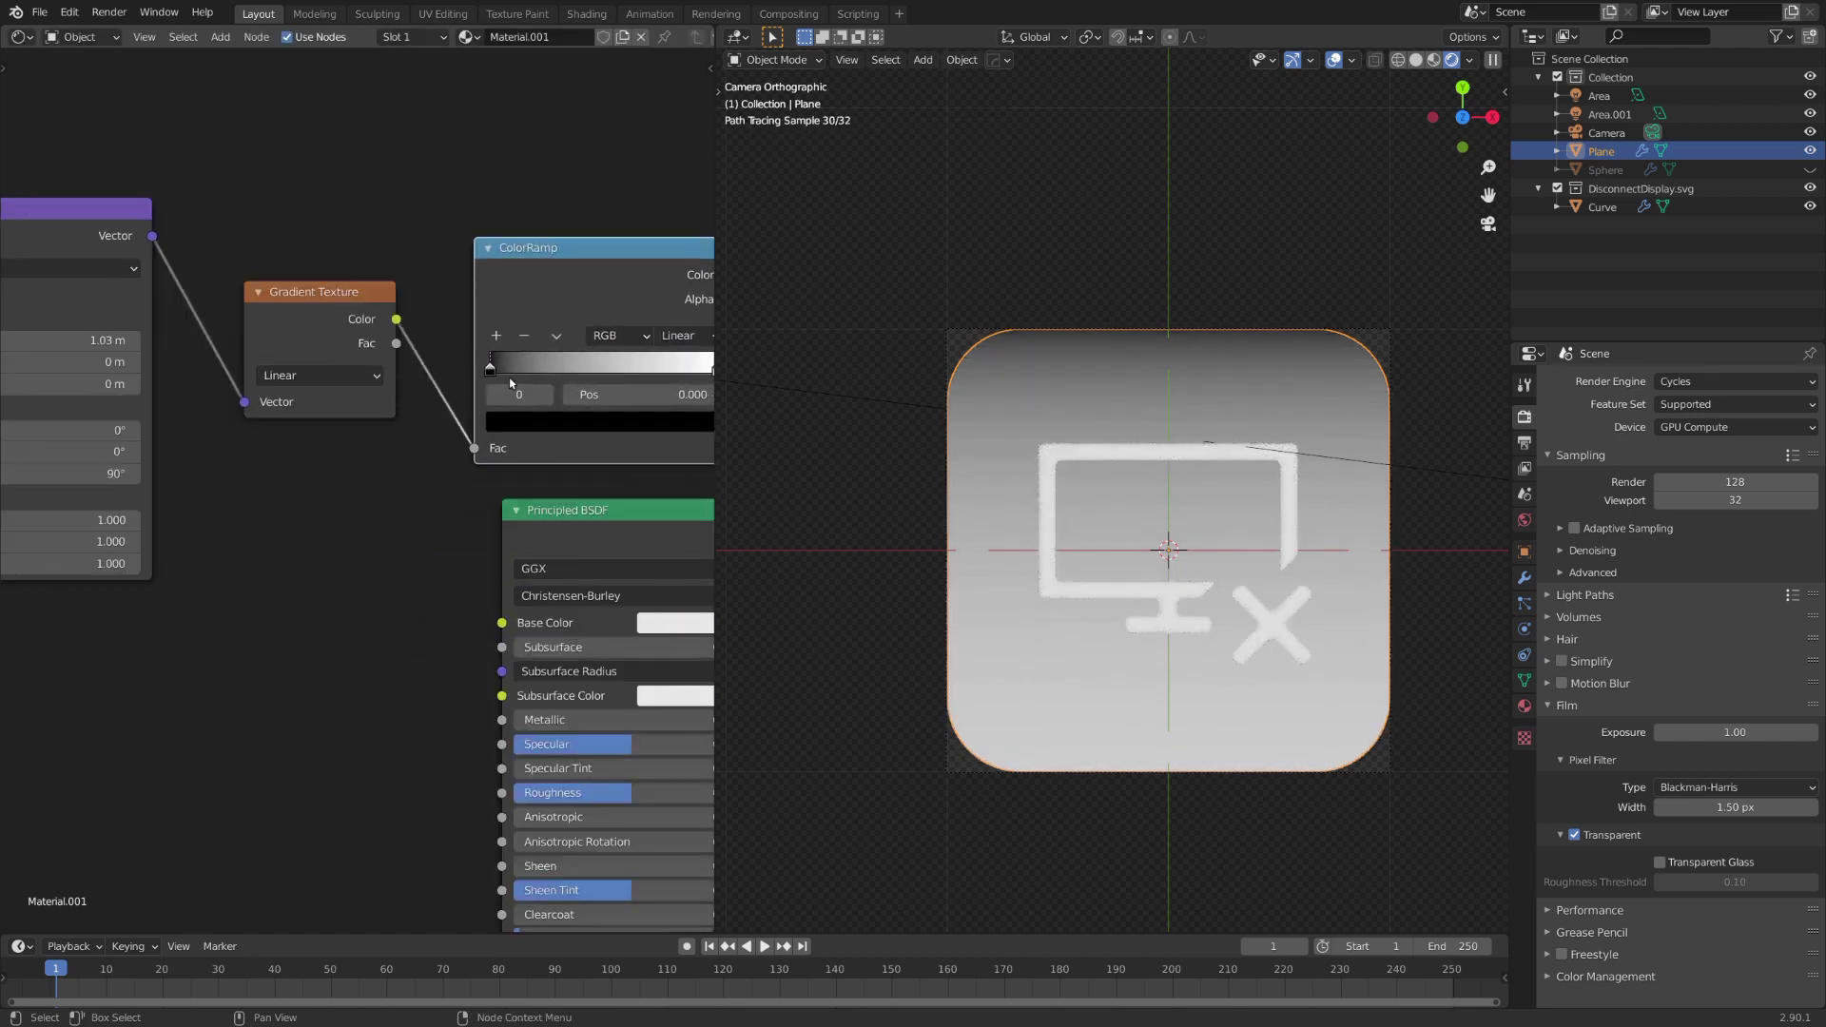
{"action": "left_click", "coordinate": [532, 415]}
{"action": "left_click", "coordinate": [675, 122]}
{"action": "left_click", "coordinate": [616, 152]}
{"action": "middle_click_drag", "start_coordinate": [433, 333], "coordinate": [209, 346]}
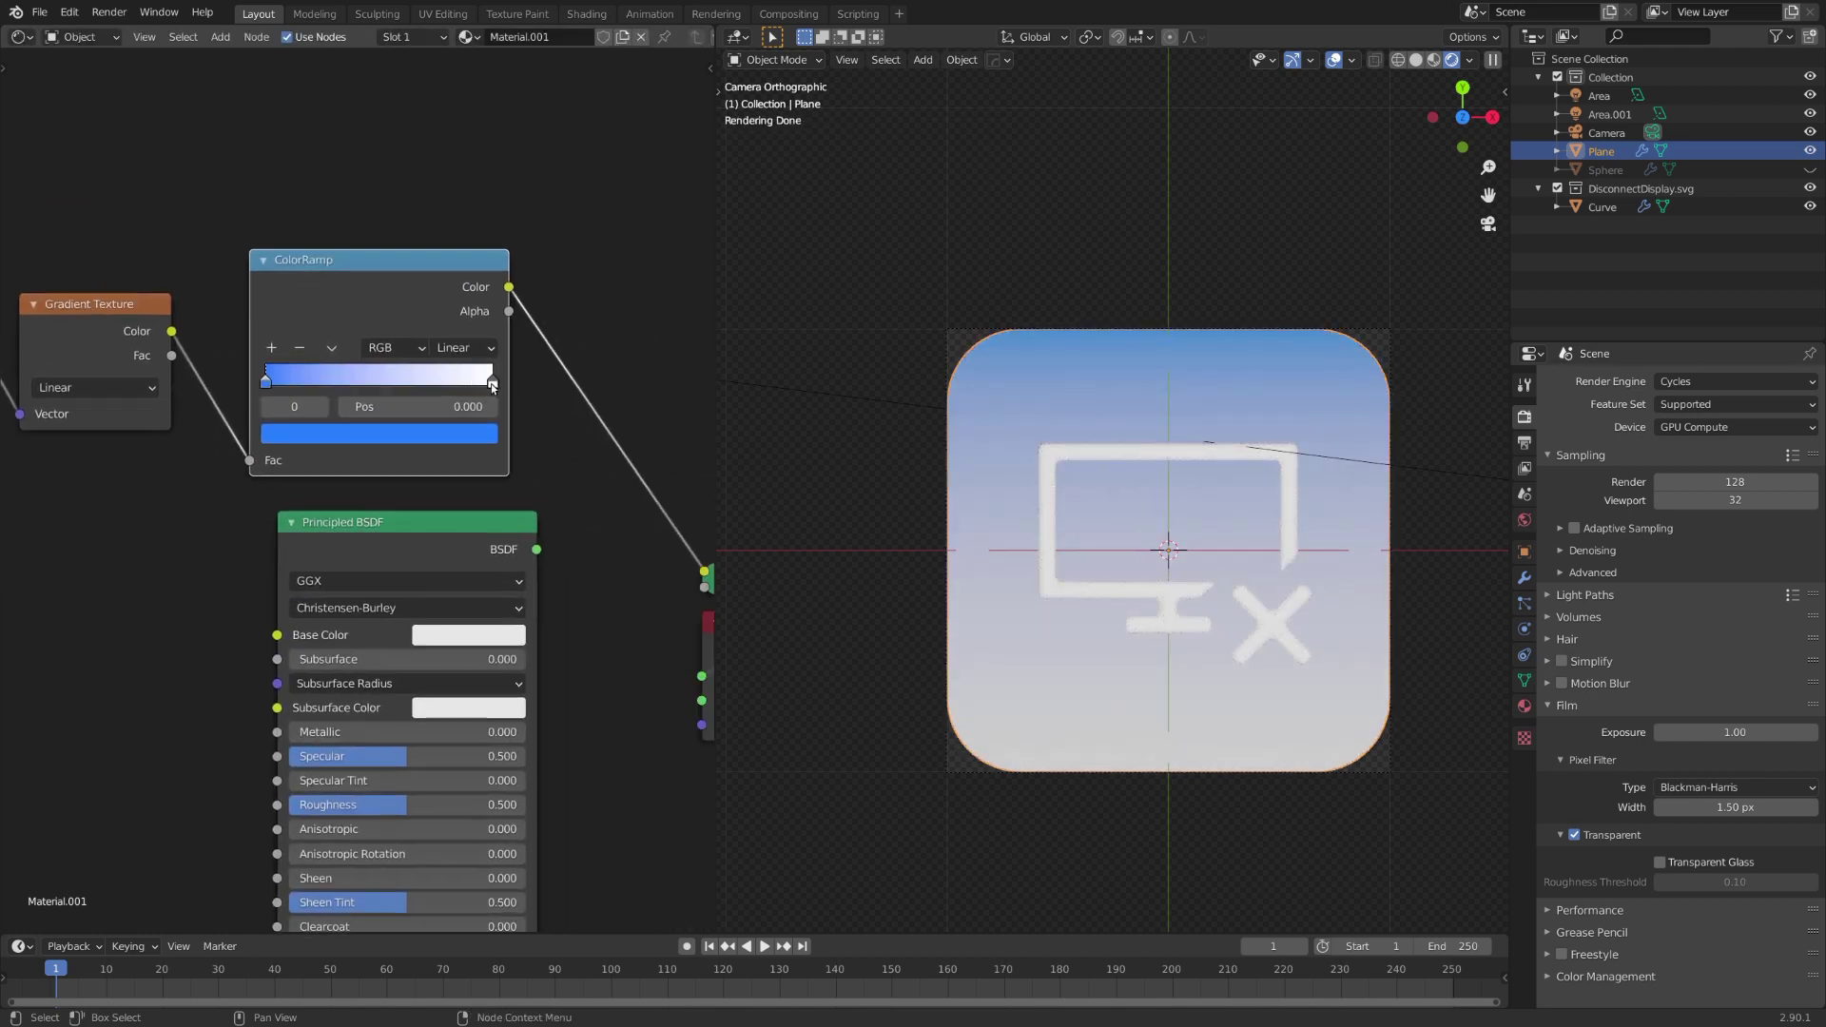
- Set the ColorRamp's last colour stop to orange-red with H 0.044, S 0.921 and V 1.000
{"action": "left_click", "coordinate": [493, 382]}
{"action": "left_click", "coordinate": [475, 431]}
{"action": "left_click", "coordinate": [339, 274]}
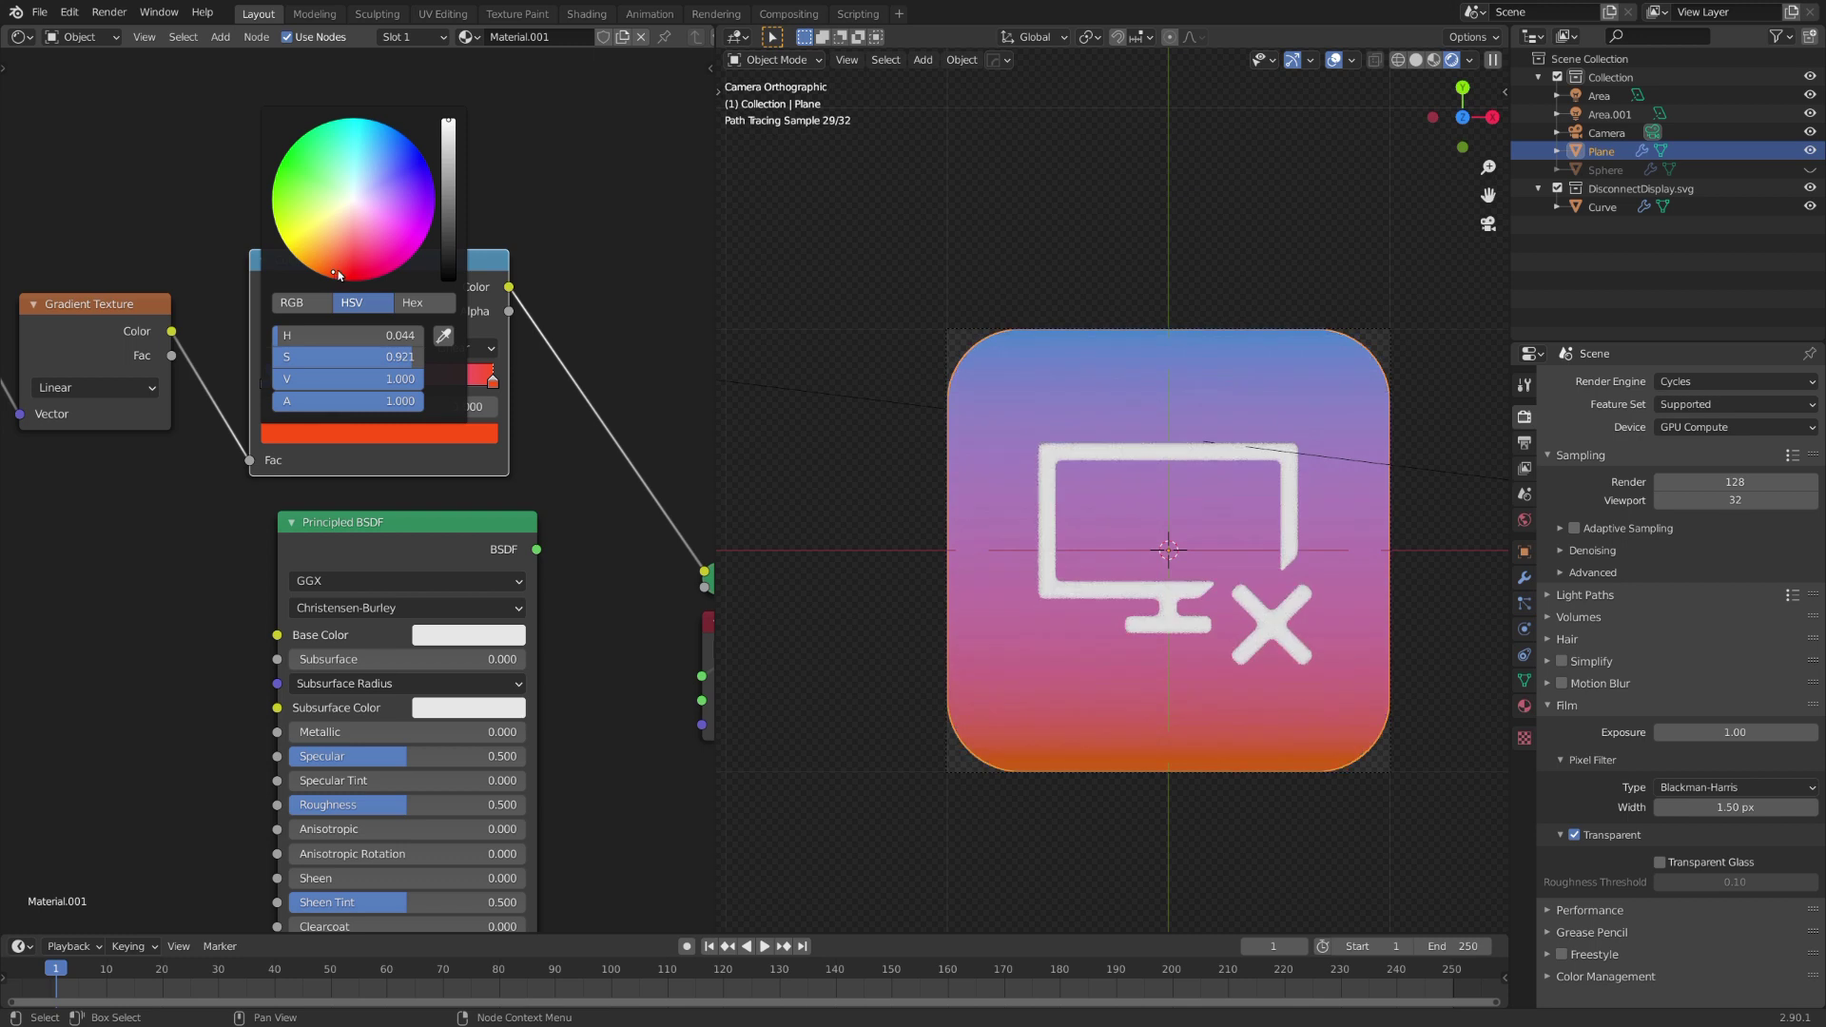
- Connect the ColorRamp to the Principled BSDF's Base Color, route the shader to the output and check the icon from an angle
{"action": "middle_click_drag", "start_coordinate": [500, 548], "coordinate": [432, 500]}
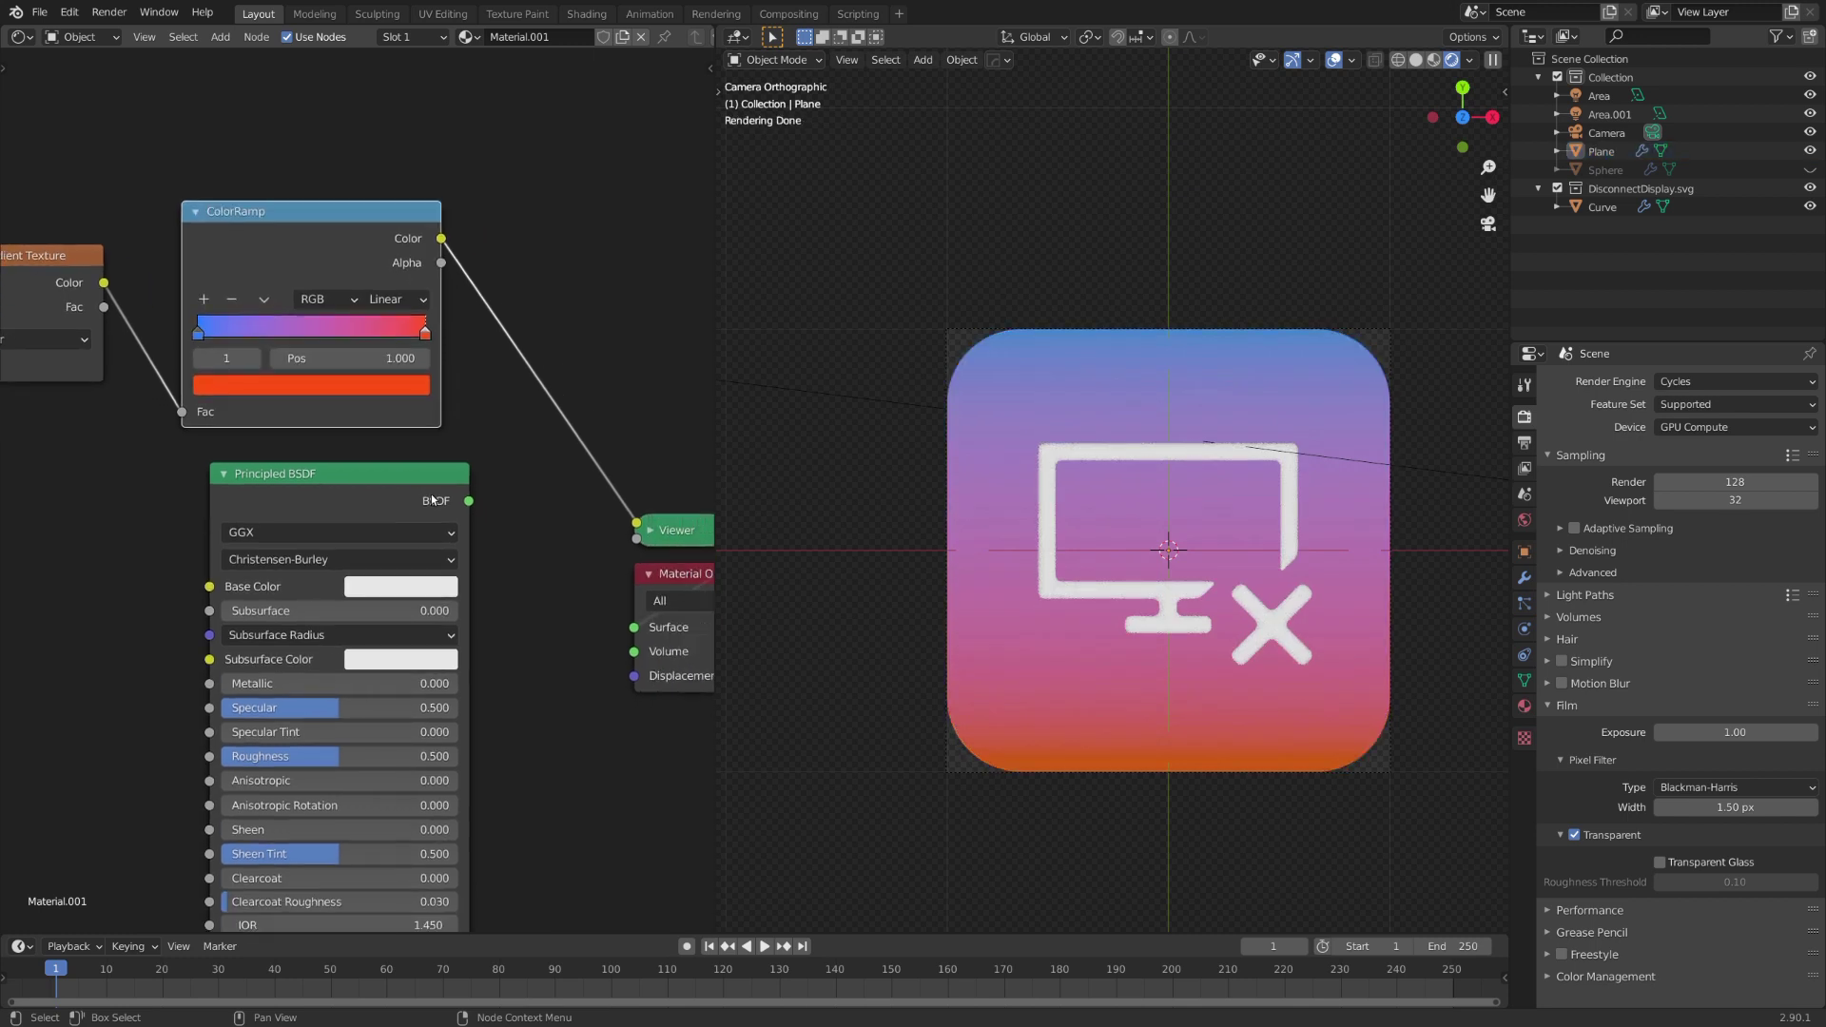
{"action": "left_click_drag", "start_coordinate": [403, 504], "coordinate": [482, 502]}
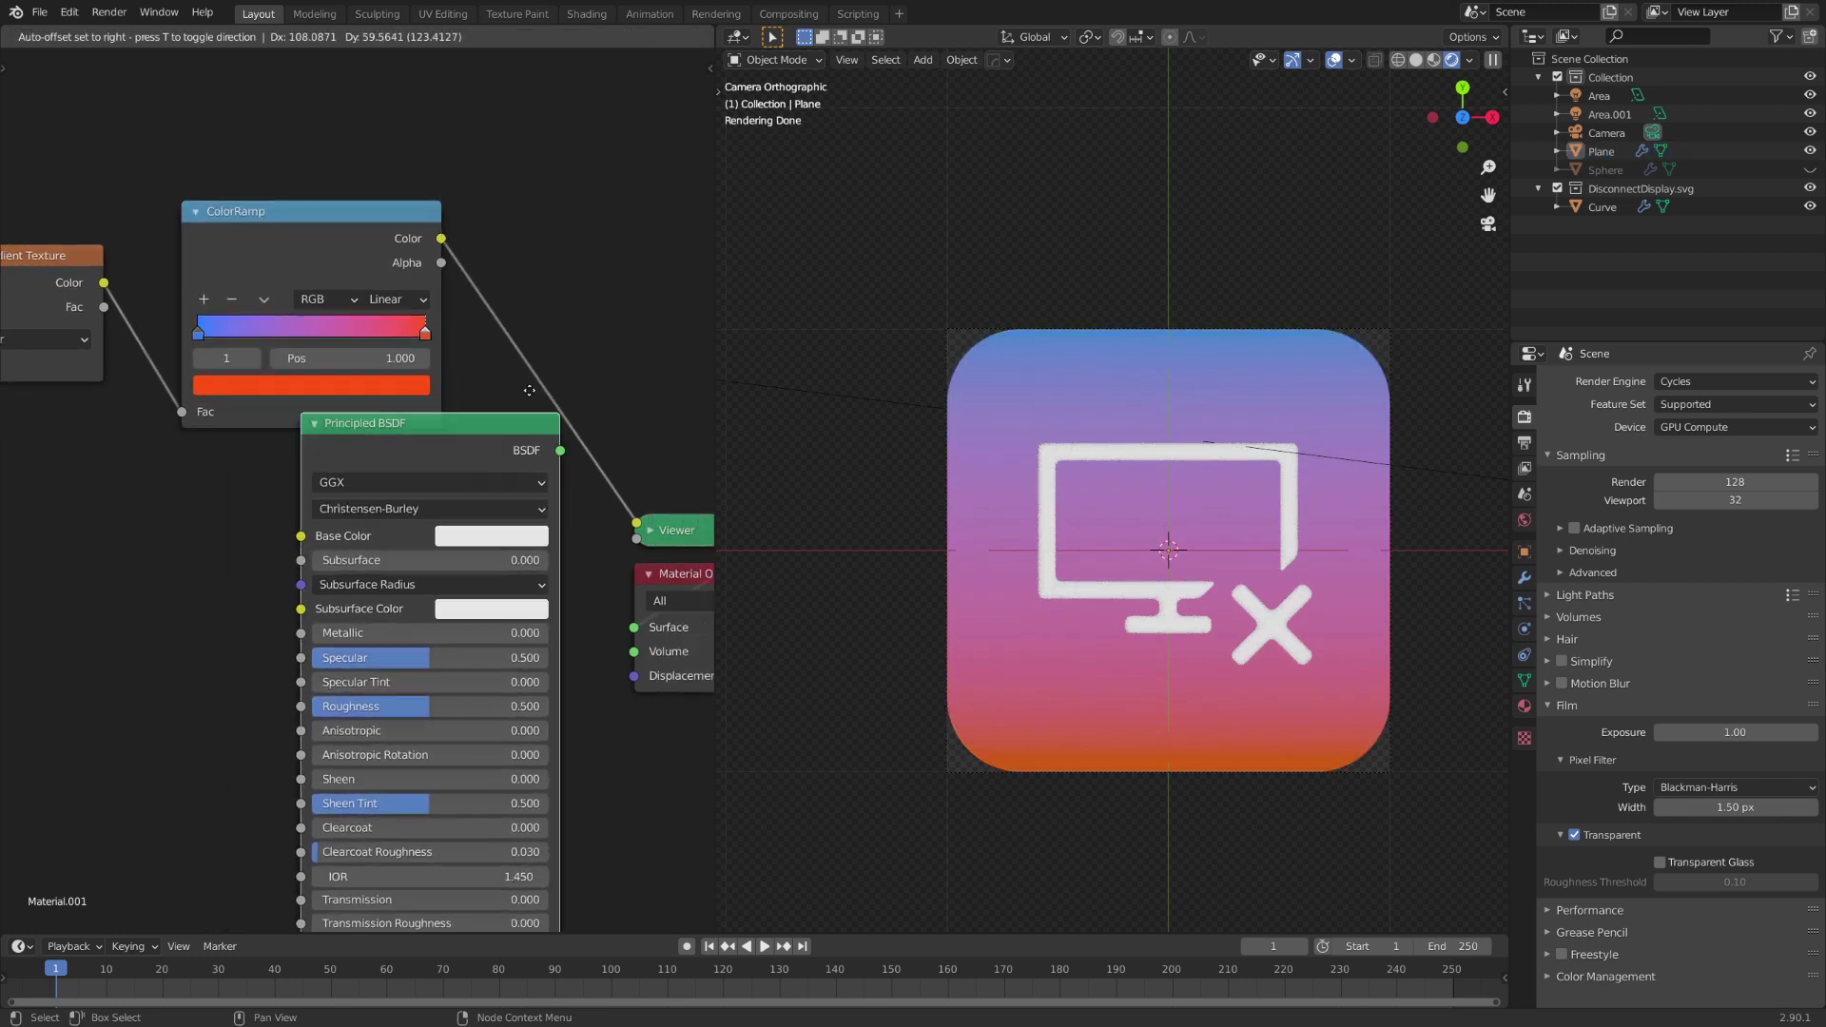
{"action": "left_click_drag", "start_coordinate": [441, 238], "coordinate": [291, 583]}
{"action": "left_click_drag", "start_coordinate": [412, 478], "coordinate": [388, 547]}
{"action": "left_click", "coordinate": [388, 547], "text": "ctrl+shift"}
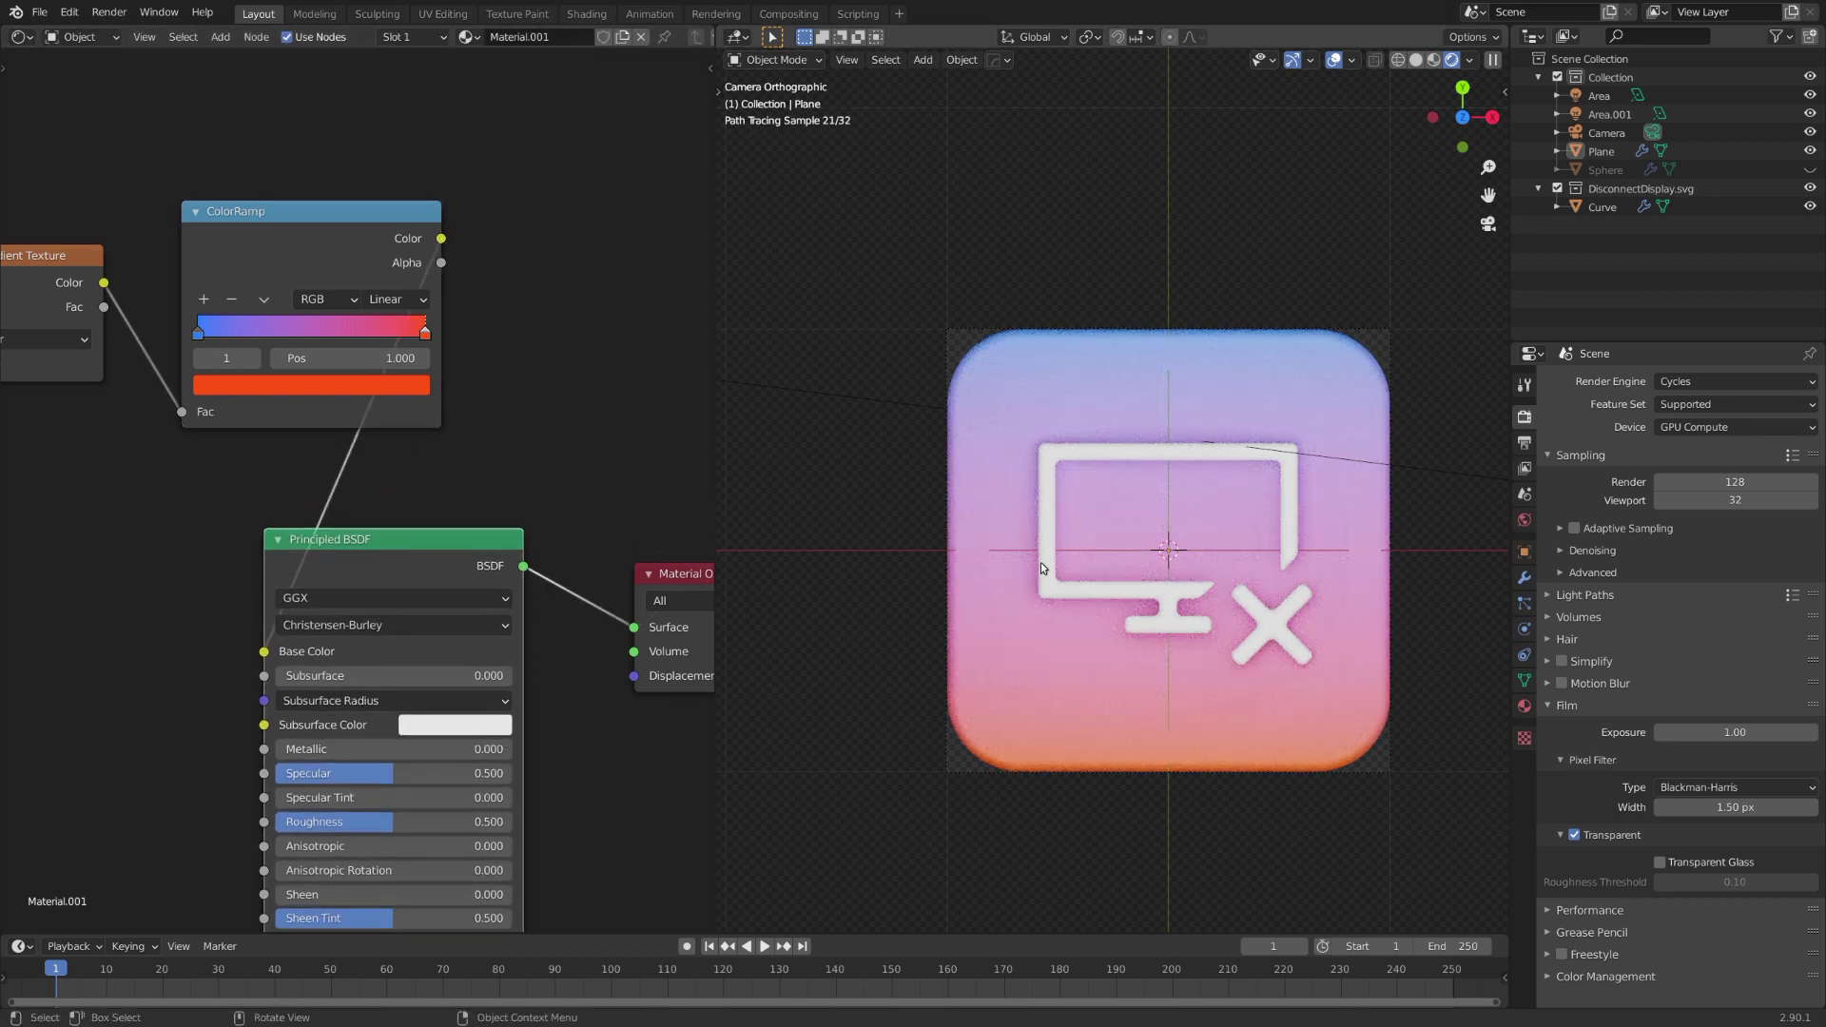
{"action": "middle_click_drag", "start_coordinate": [1042, 573], "coordinate": [1193, 498]}
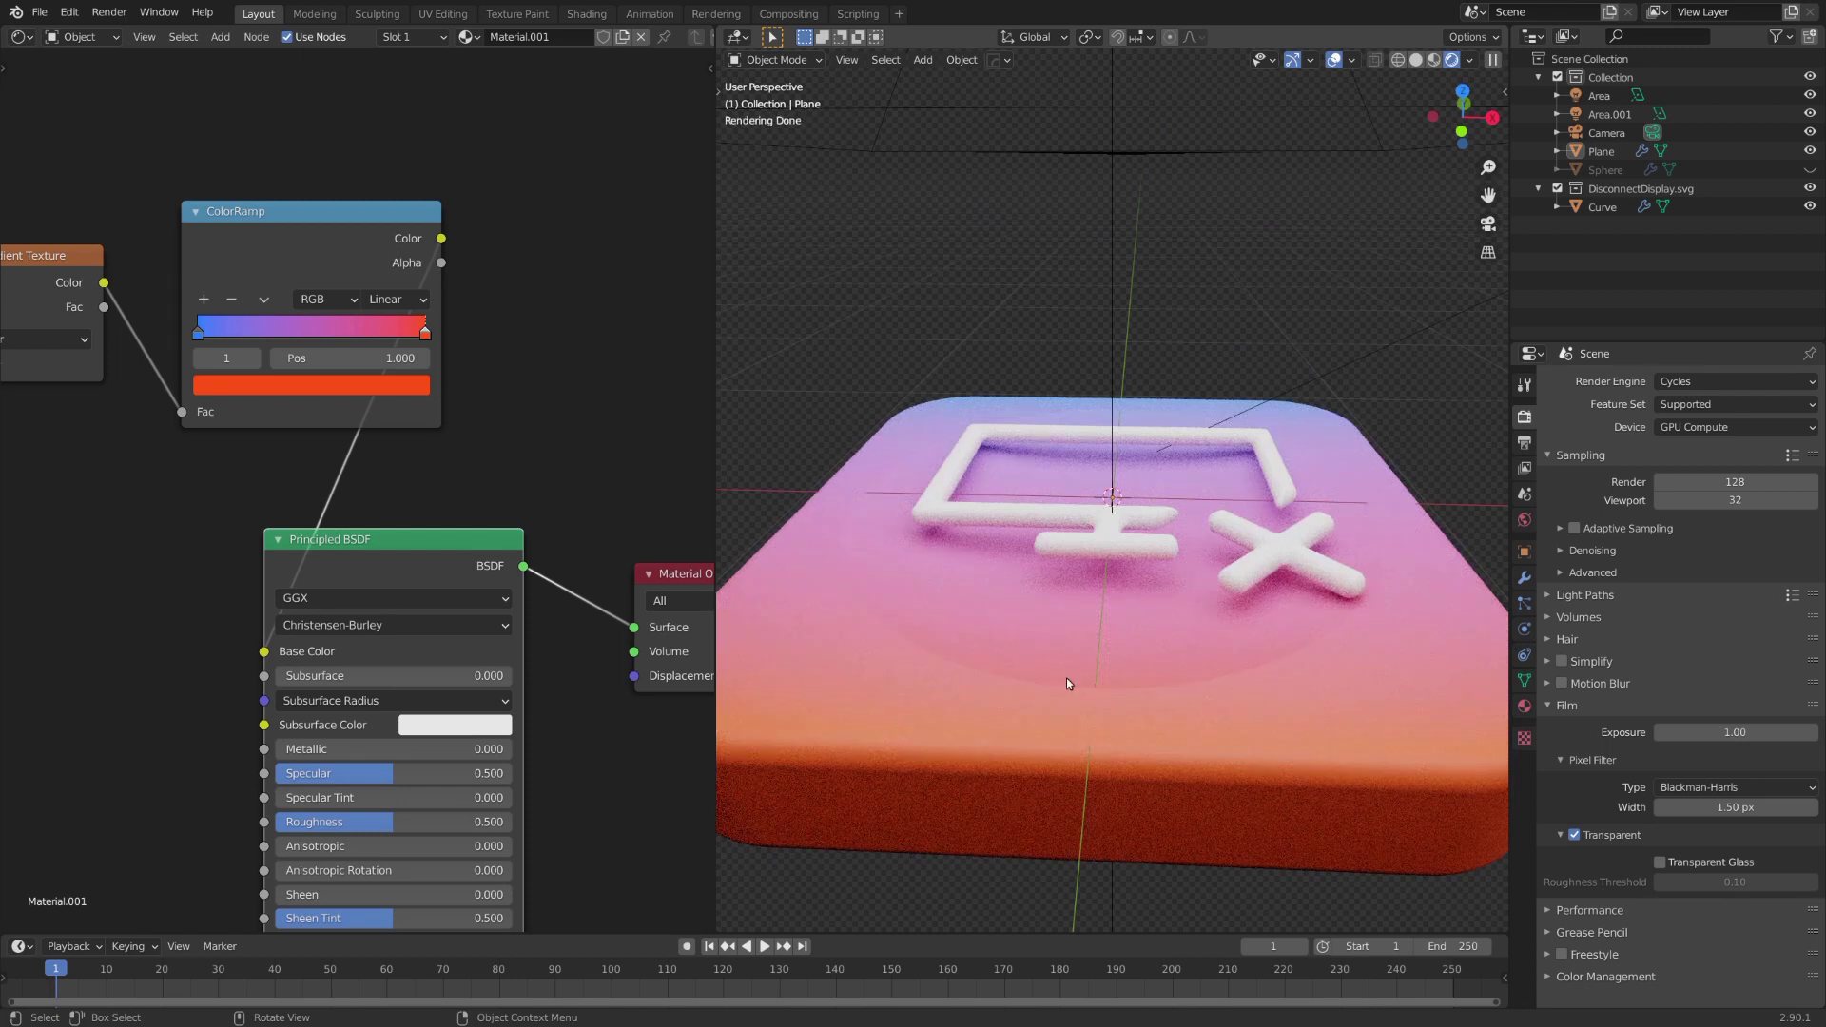
{"action": "key", "text": "KP_0"}
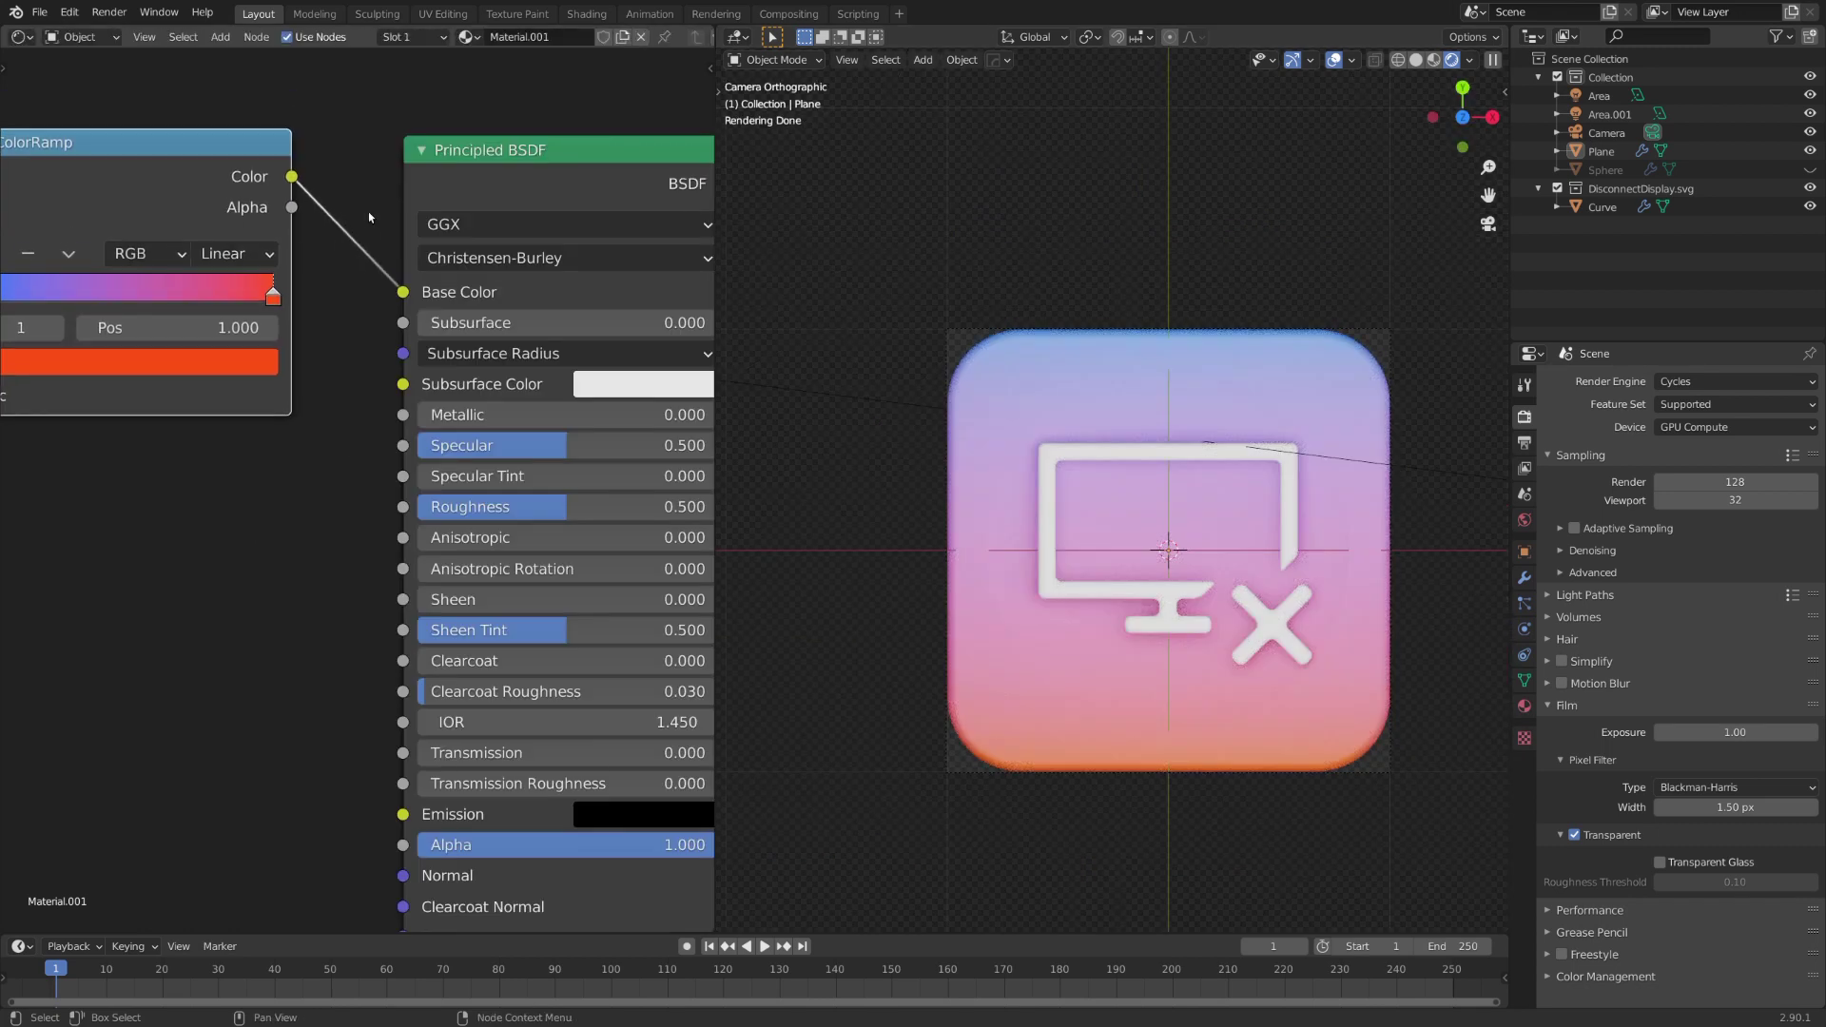
- Branch the ramp colour through a reroute into Subsurface Color and set Subsurface to 1
{"action": "right_click_drag", "start_coordinate": [369, 212], "coordinate": [335, 279], "text": "shift"}
{"action": "left_click_drag", "start_coordinate": [345, 231], "coordinate": [403, 384]}
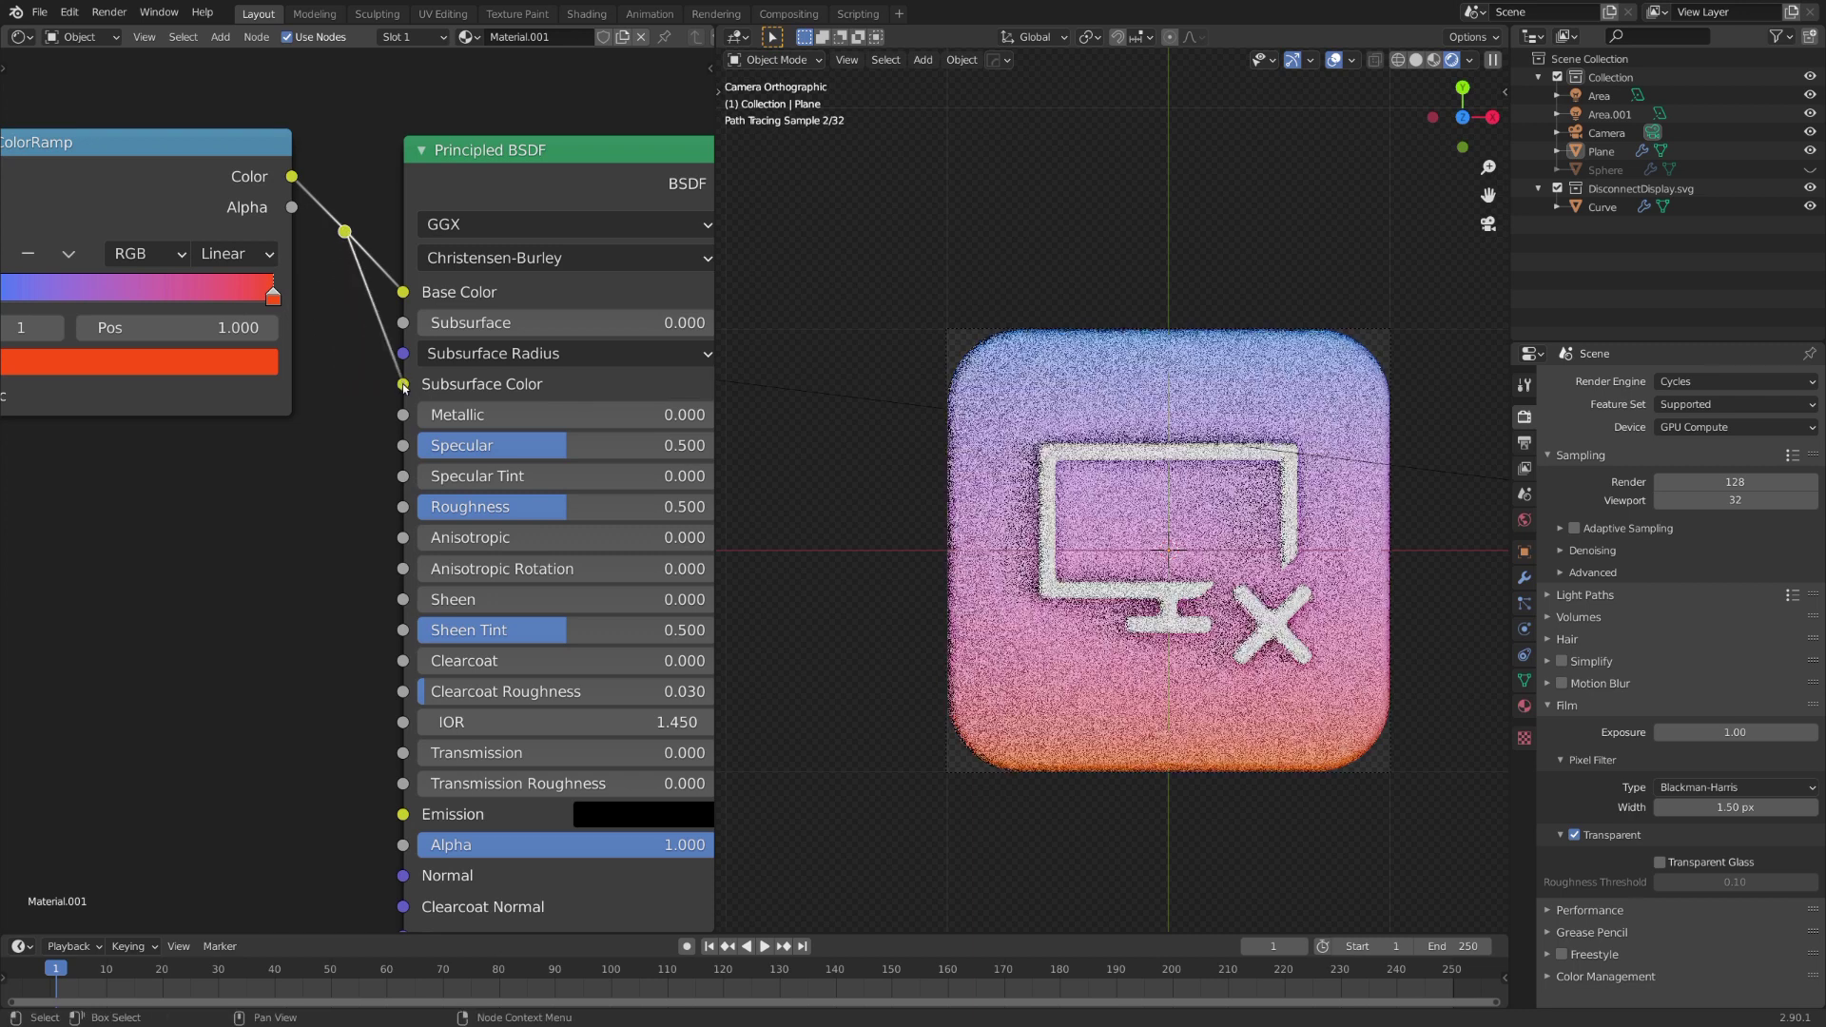
{"action": "left_click", "coordinate": [465, 325]}
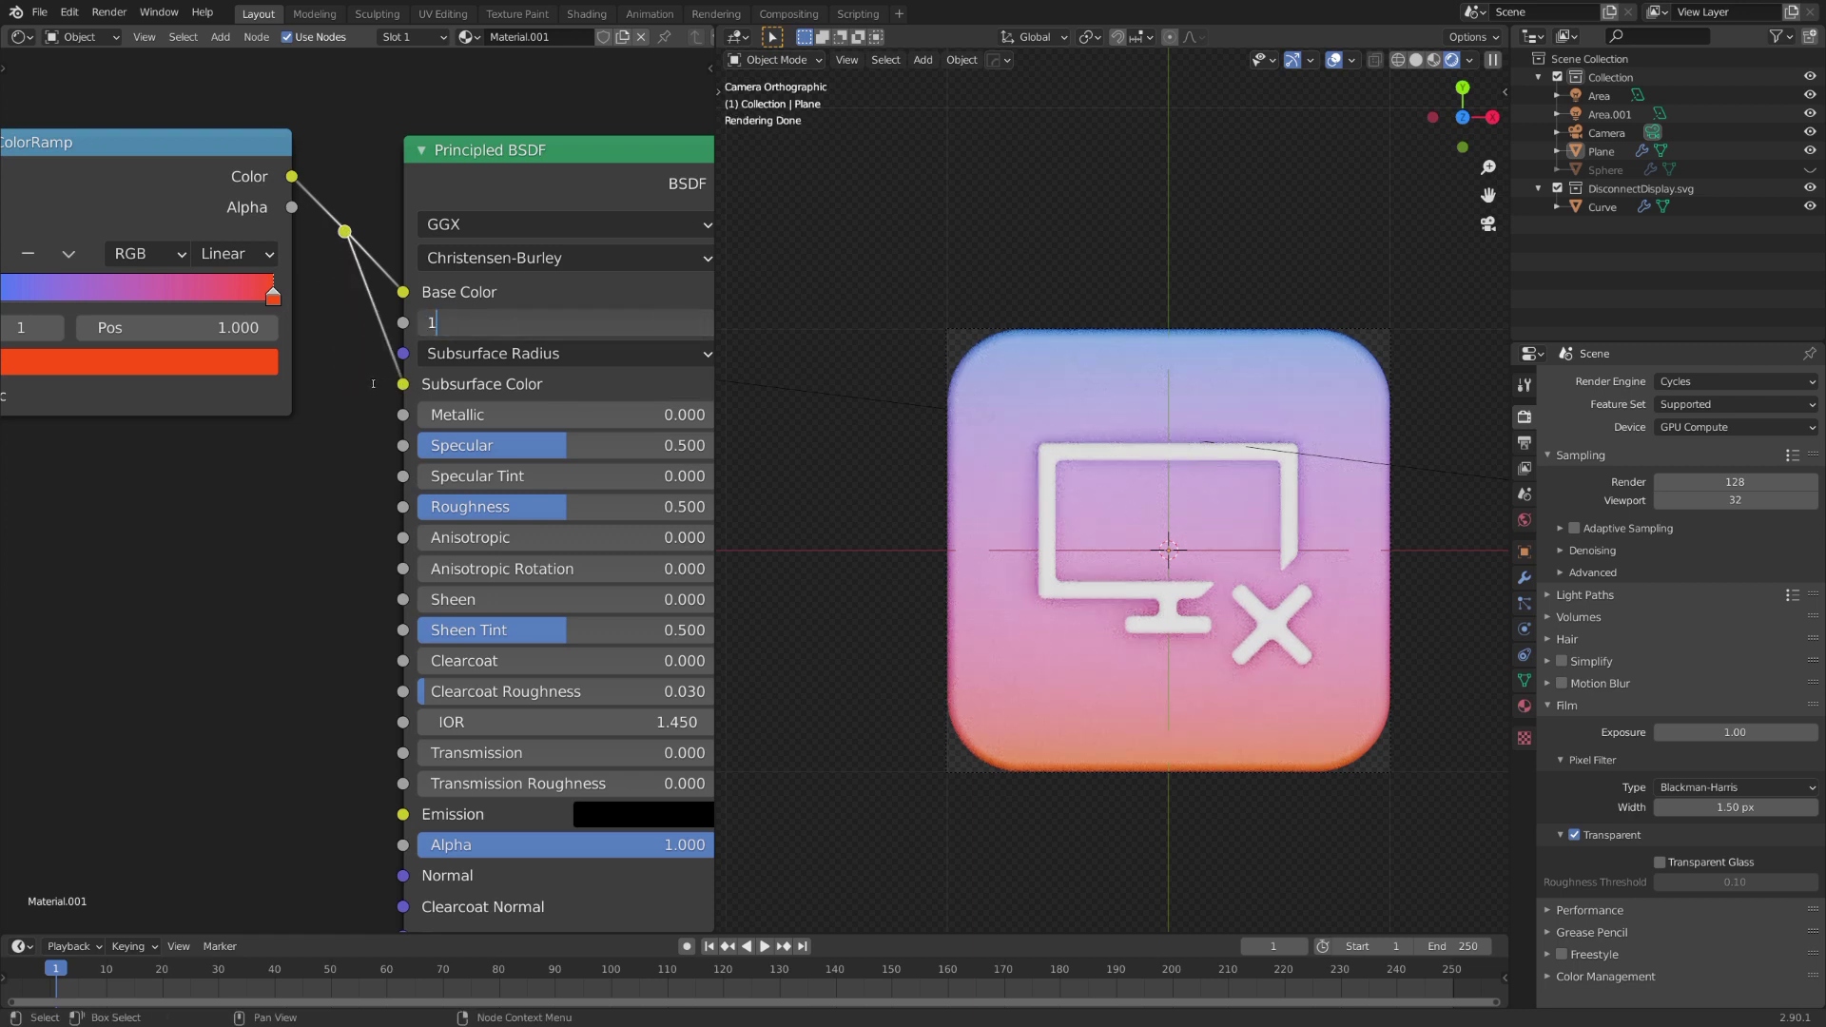
{"action": "key", "text": "Return"}
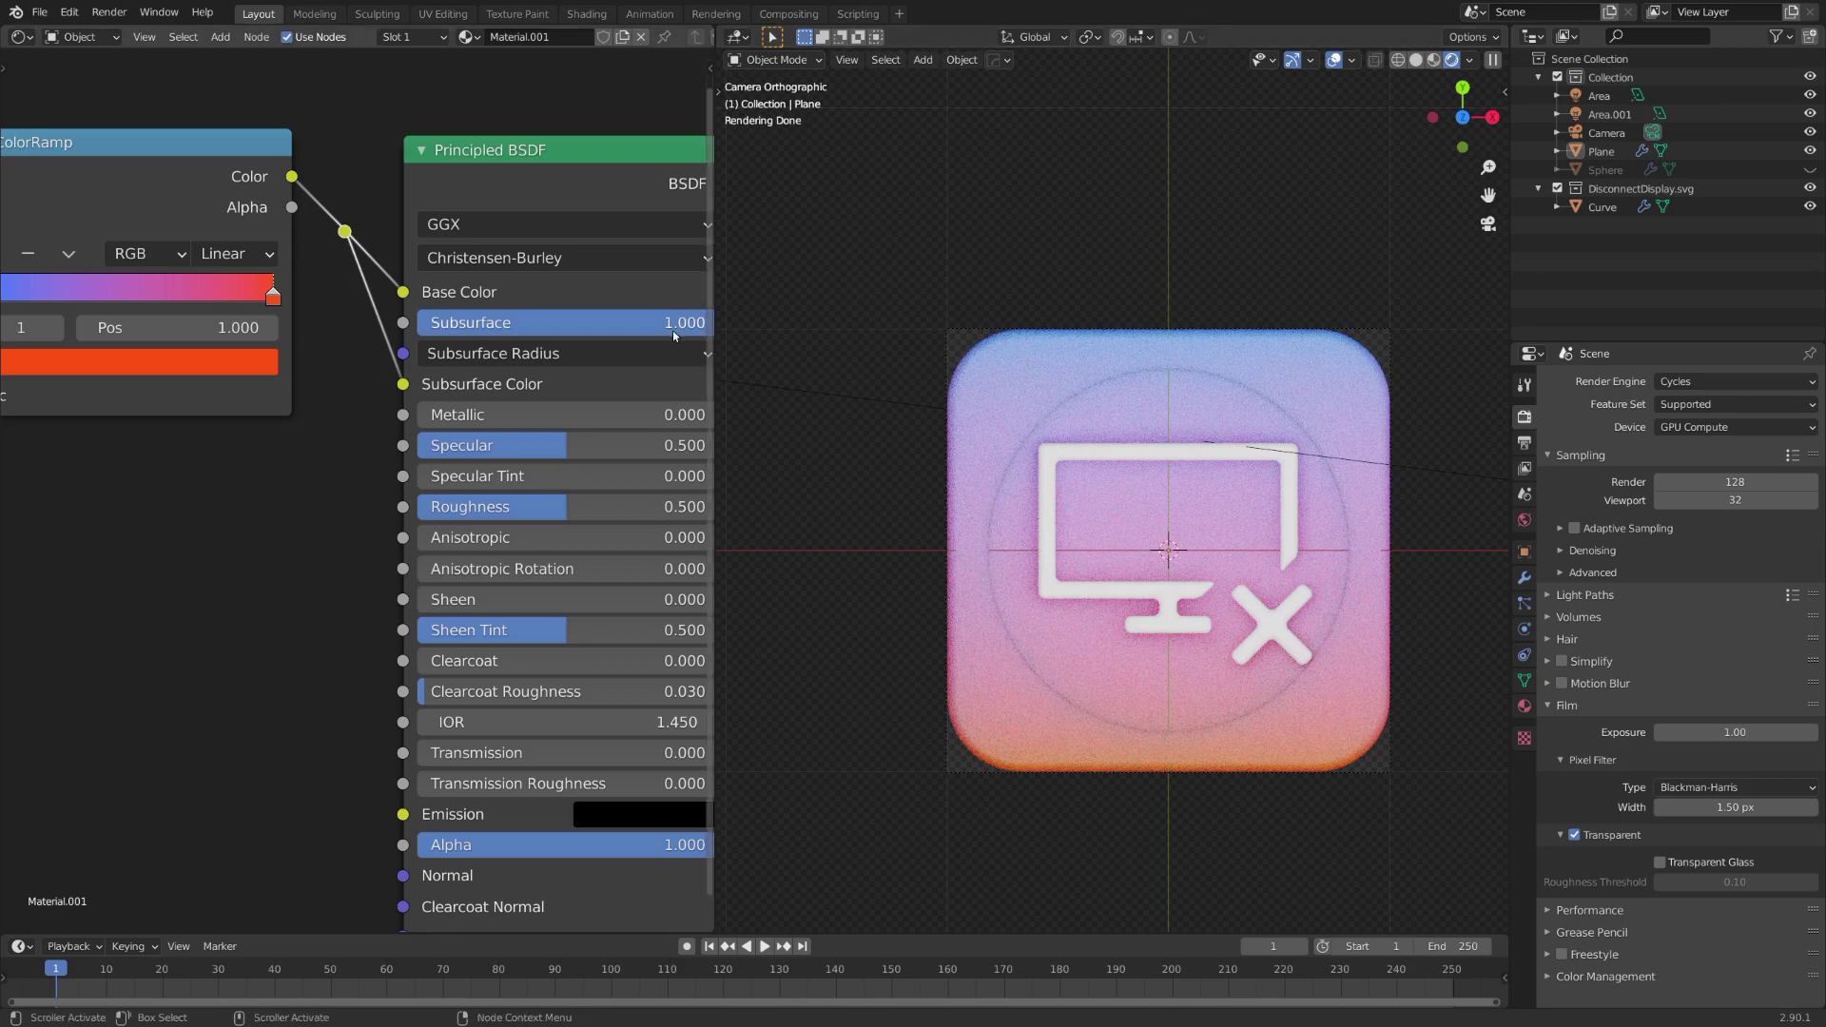
{"action": "left_click_drag", "start_coordinate": [669, 335], "coordinate": [465, 323]}
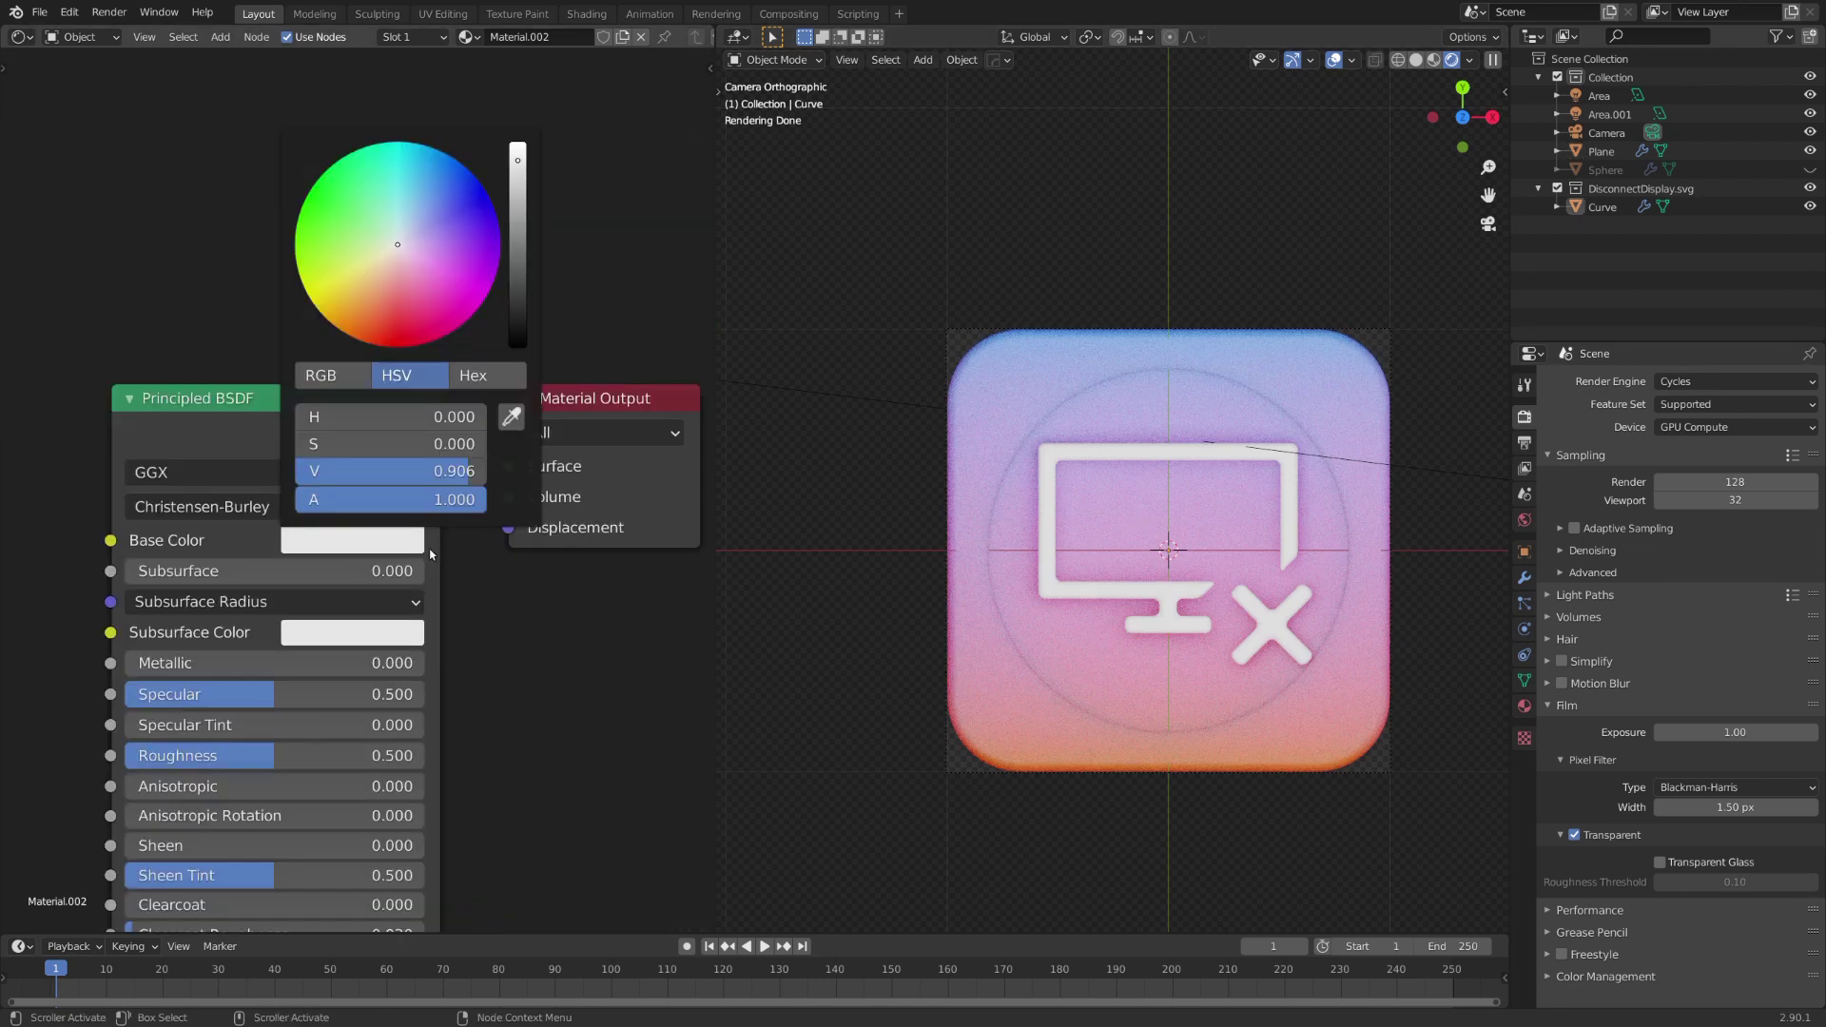
- Set the Base Color of the monitor symbol's material to pure white
{"action": "left_click", "coordinate": [416, 549]}
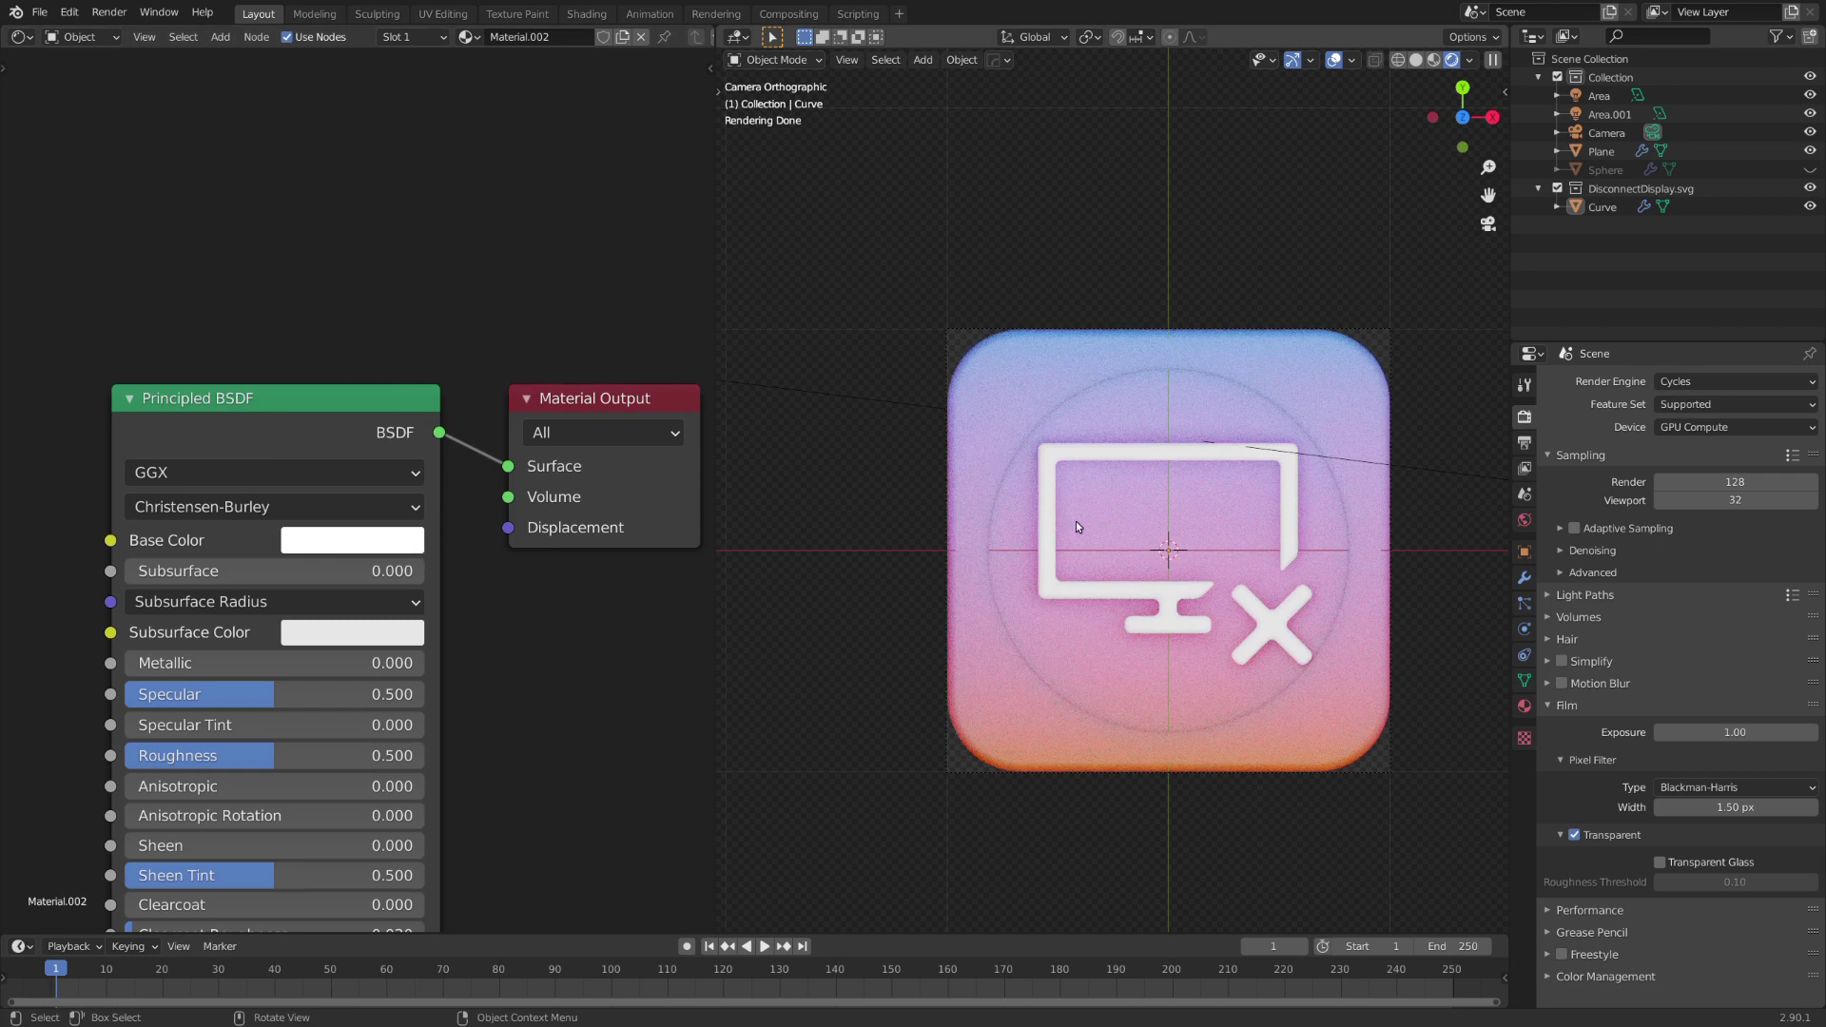
{"action": "scroll", "coordinate": [1063, 519], "scroll_direction": "up", "scroll_amount": 2}
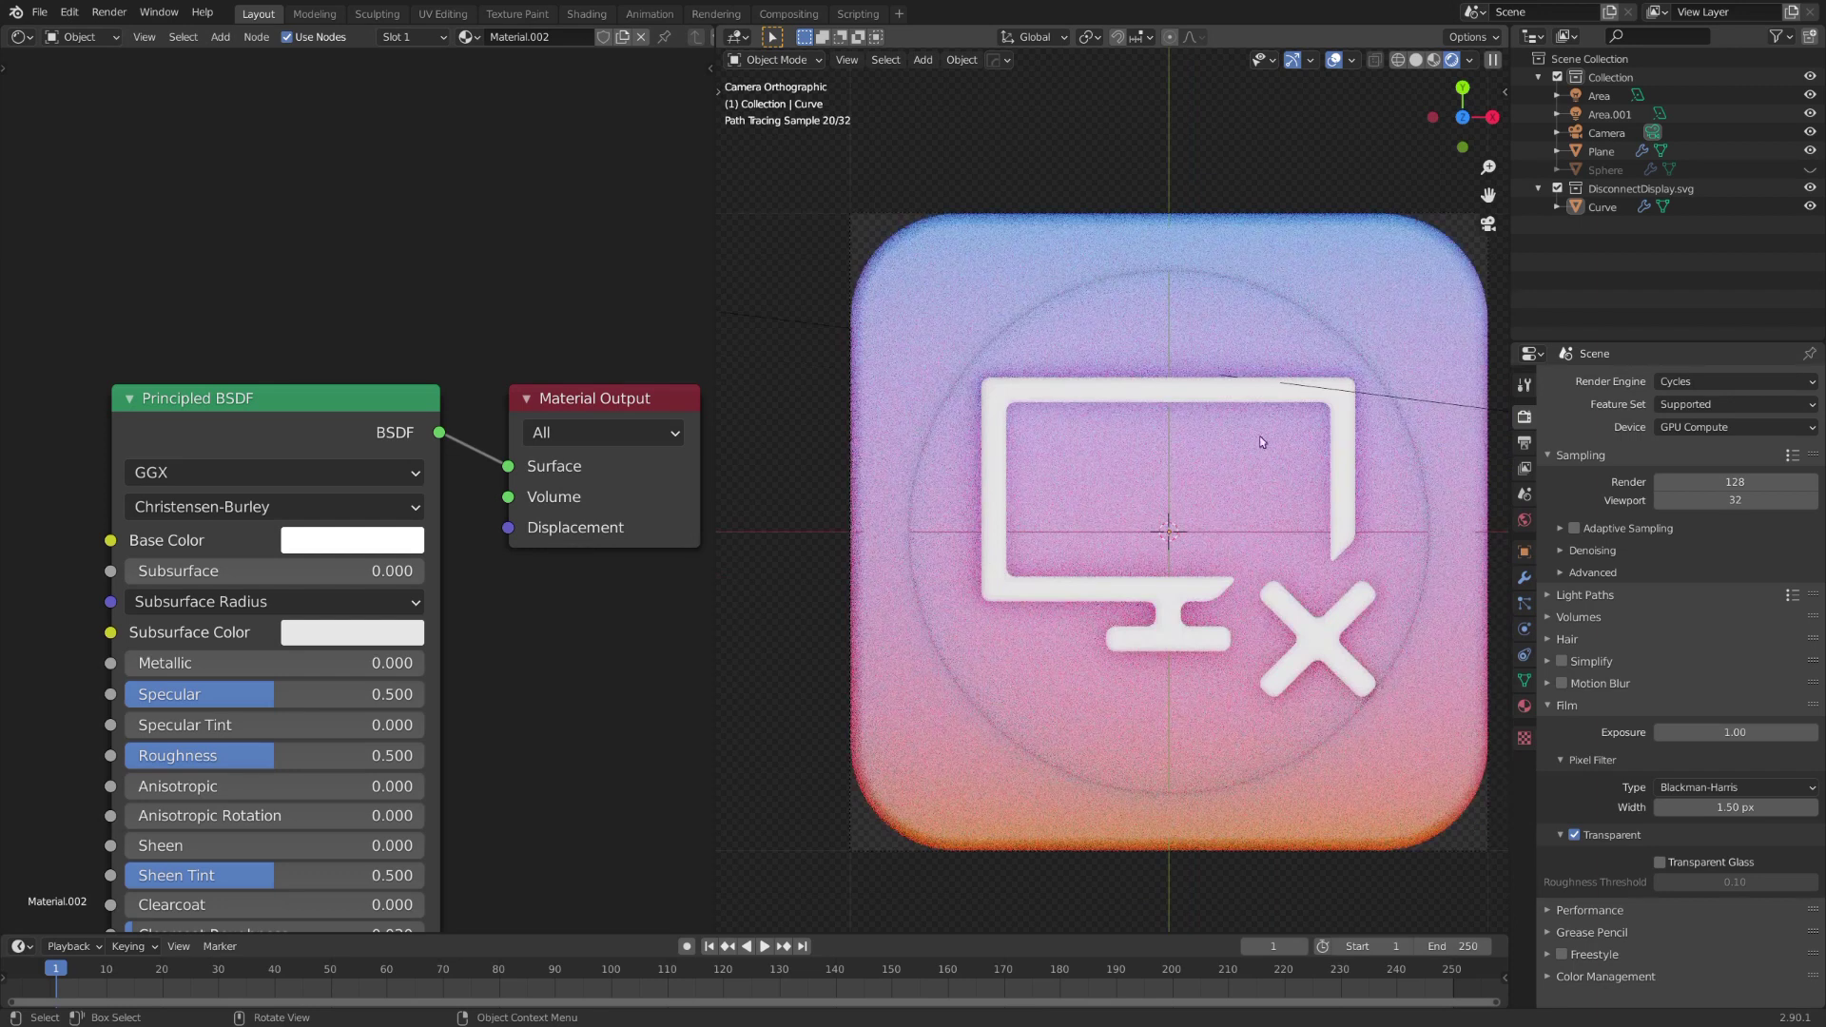
{"action": "middle_click_drag", "start_coordinate": [1261, 441], "coordinate": [1216, 416], "text": "shift"}
- Enable the view layer's Denoising Data pass, render the icon and close the render window
{"action": "left_click", "coordinate": [1525, 468]}
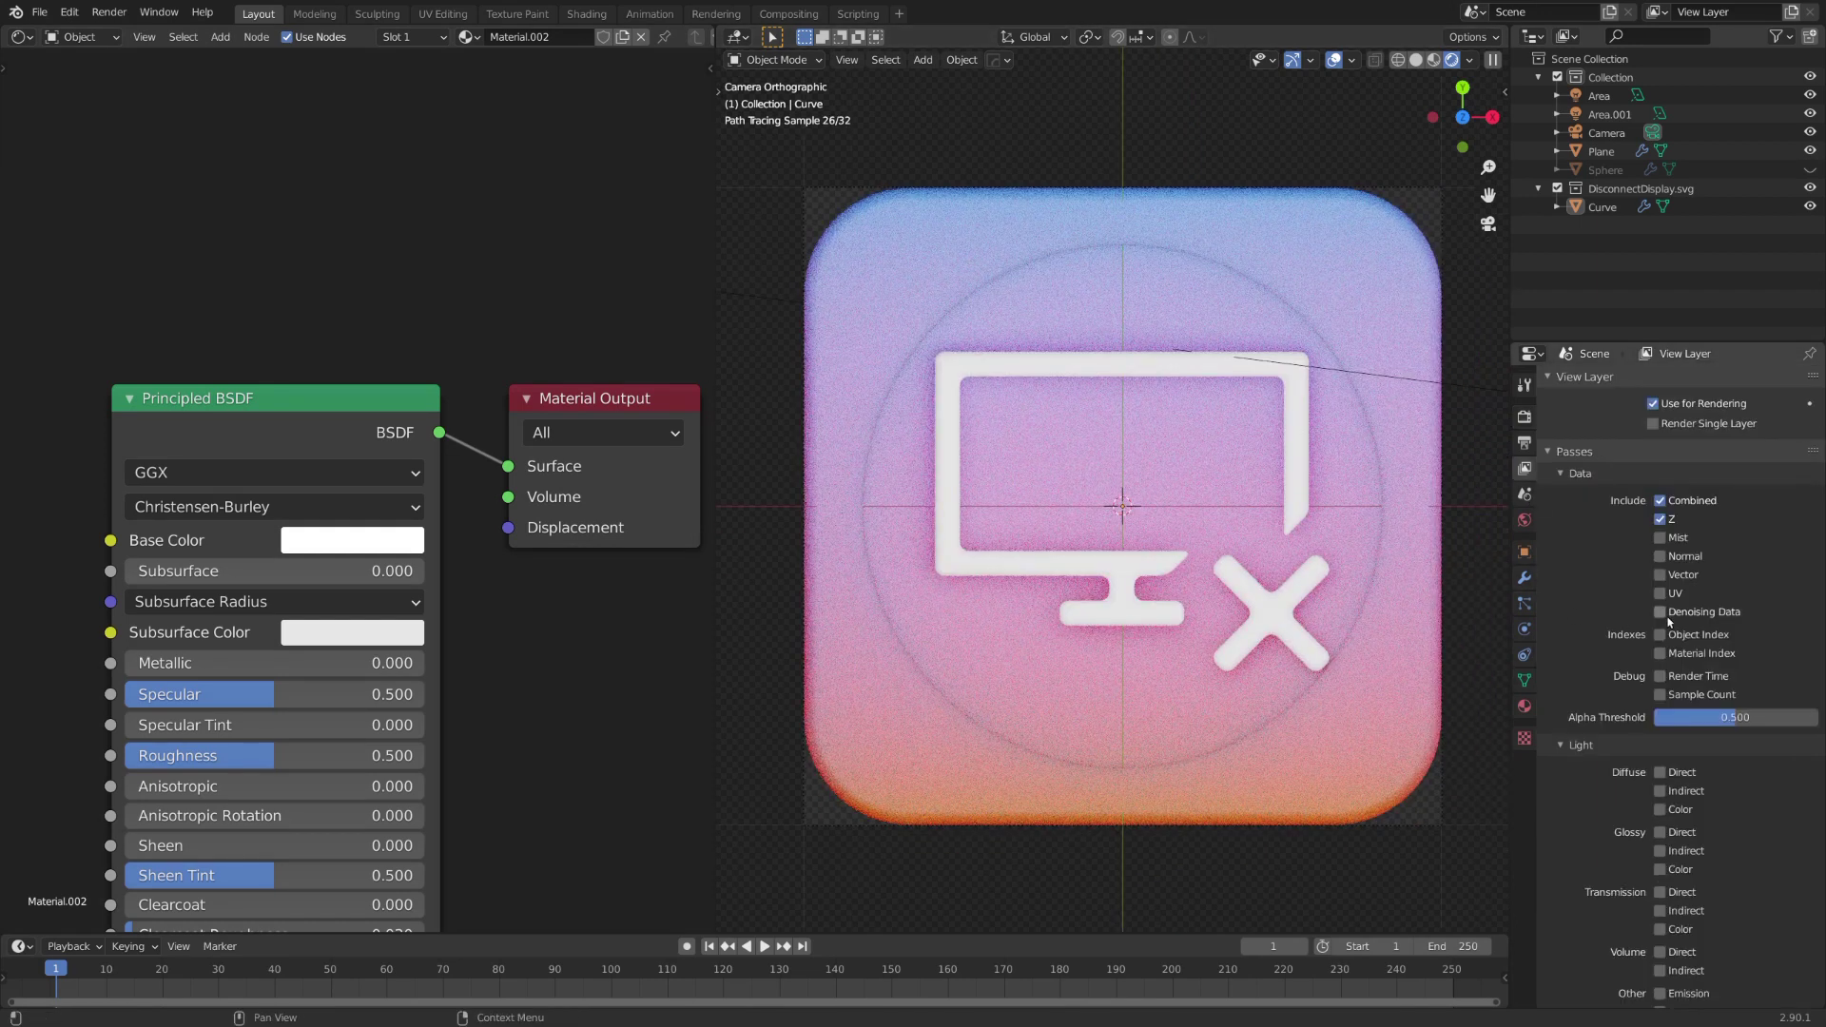
{"action": "left_click", "coordinate": [1664, 615]}
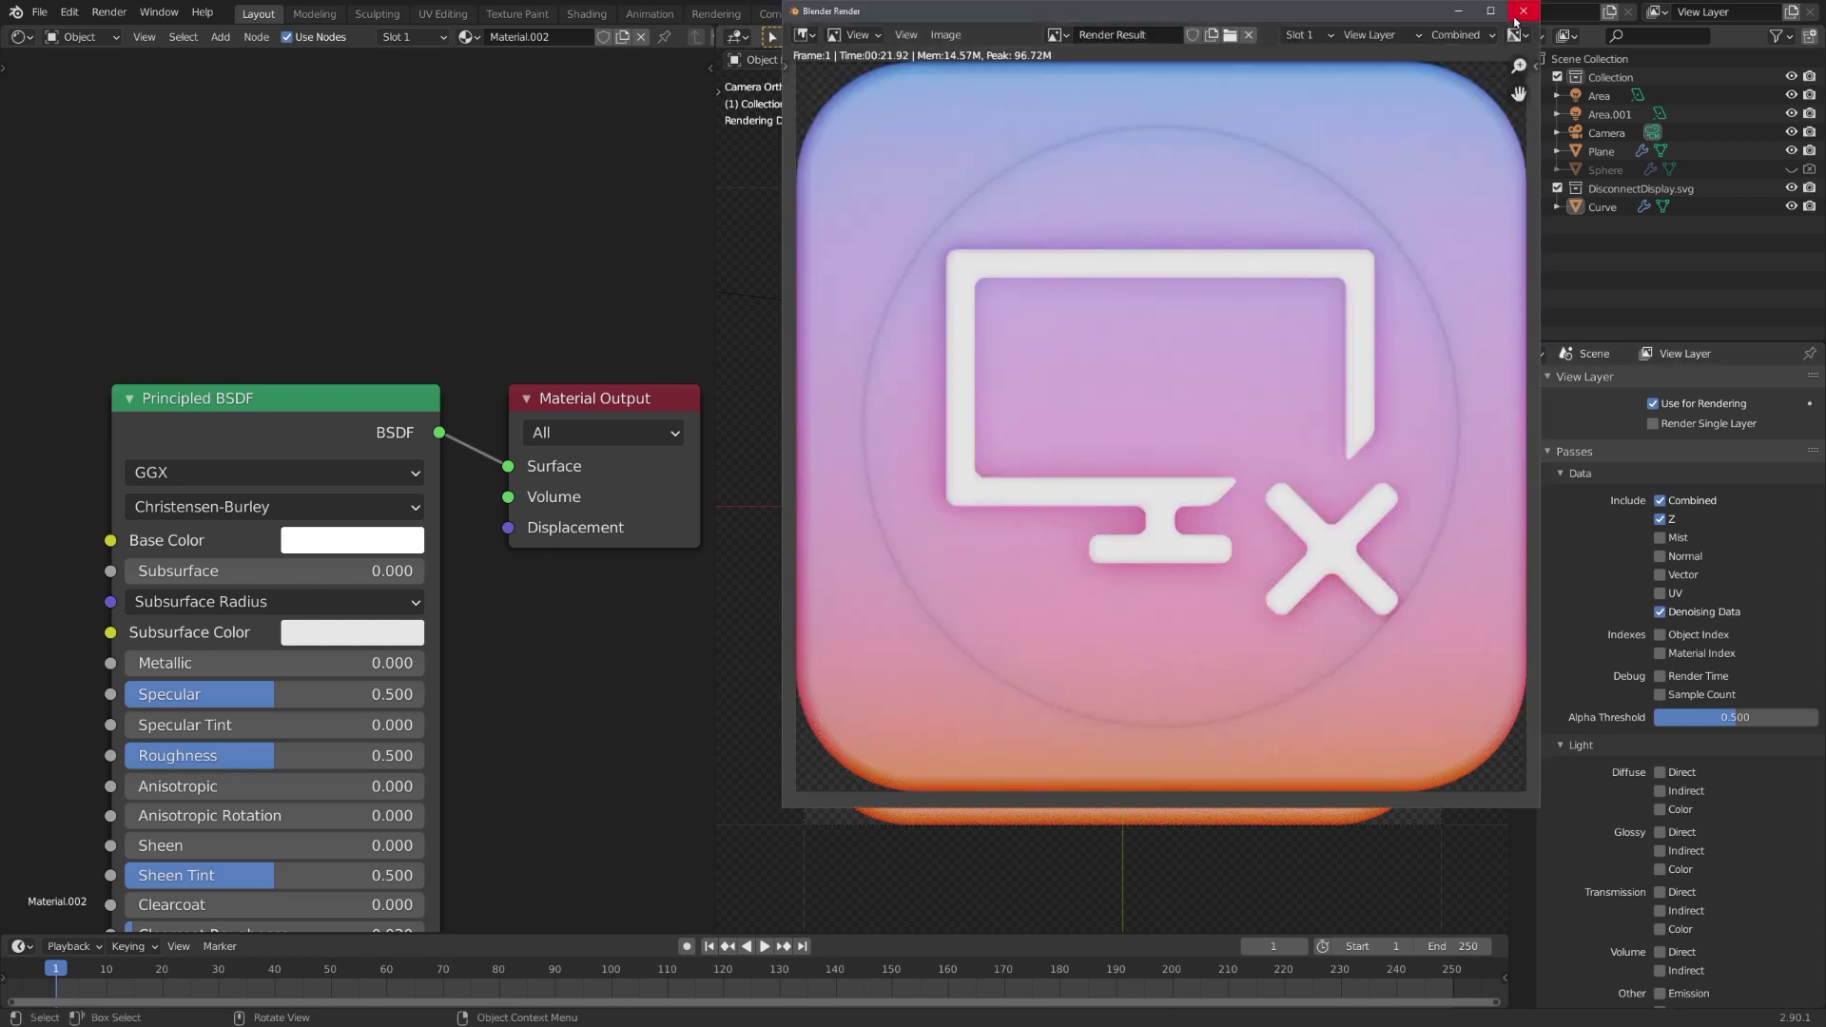
{"action": "left_click", "coordinate": [1523, 10]}
- Add a Denoise node in the compositor and feed it the render's Noisy Image, Denoising Normal and Denoising Albedo
{"action": "left_click", "coordinate": [788, 13]}
{"action": "key", "text": "shift+a"}
{"action": "left_click", "coordinate": [610, 297]}
{"action": "type", "text": "de"}
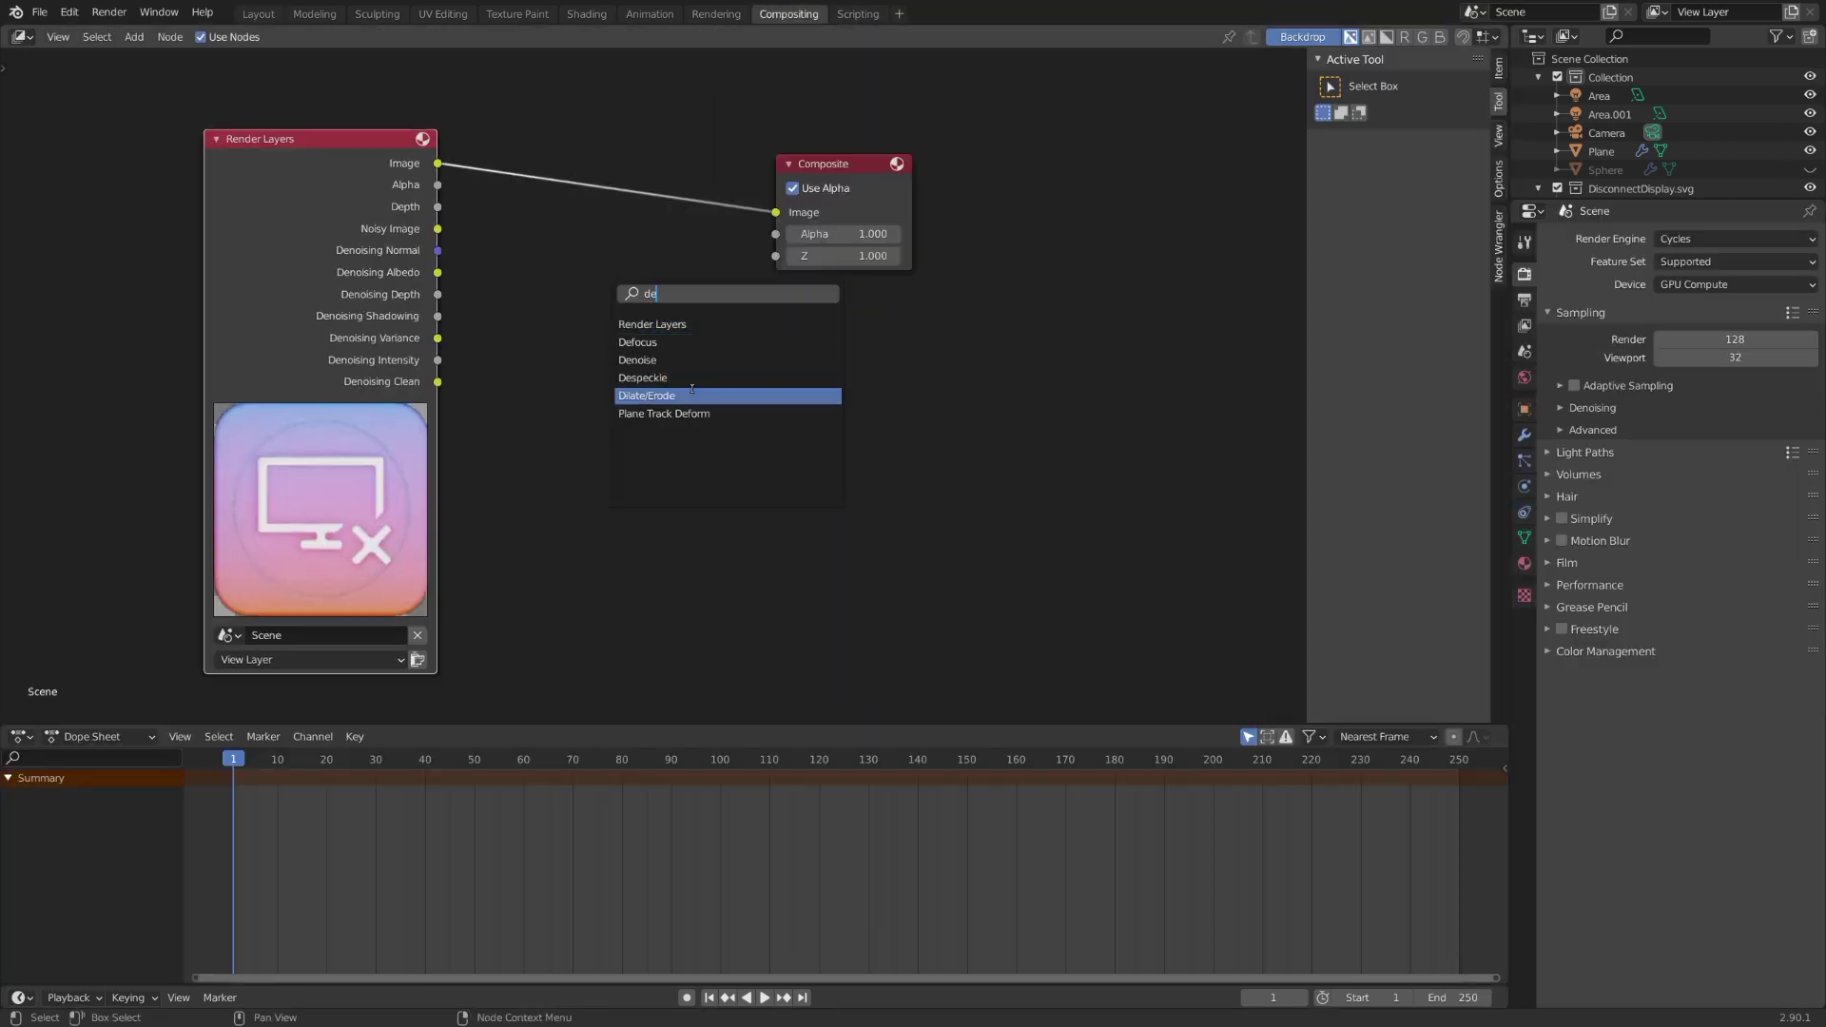
{"action": "left_click", "coordinate": [651, 359]}
{"action": "left_click", "coordinate": [616, 313]}
{"action": "left_click_drag", "start_coordinate": [438, 228], "coordinate": [574, 359]}
{"action": "left_click_drag", "start_coordinate": [456, 293], "coordinate": [573, 381]}
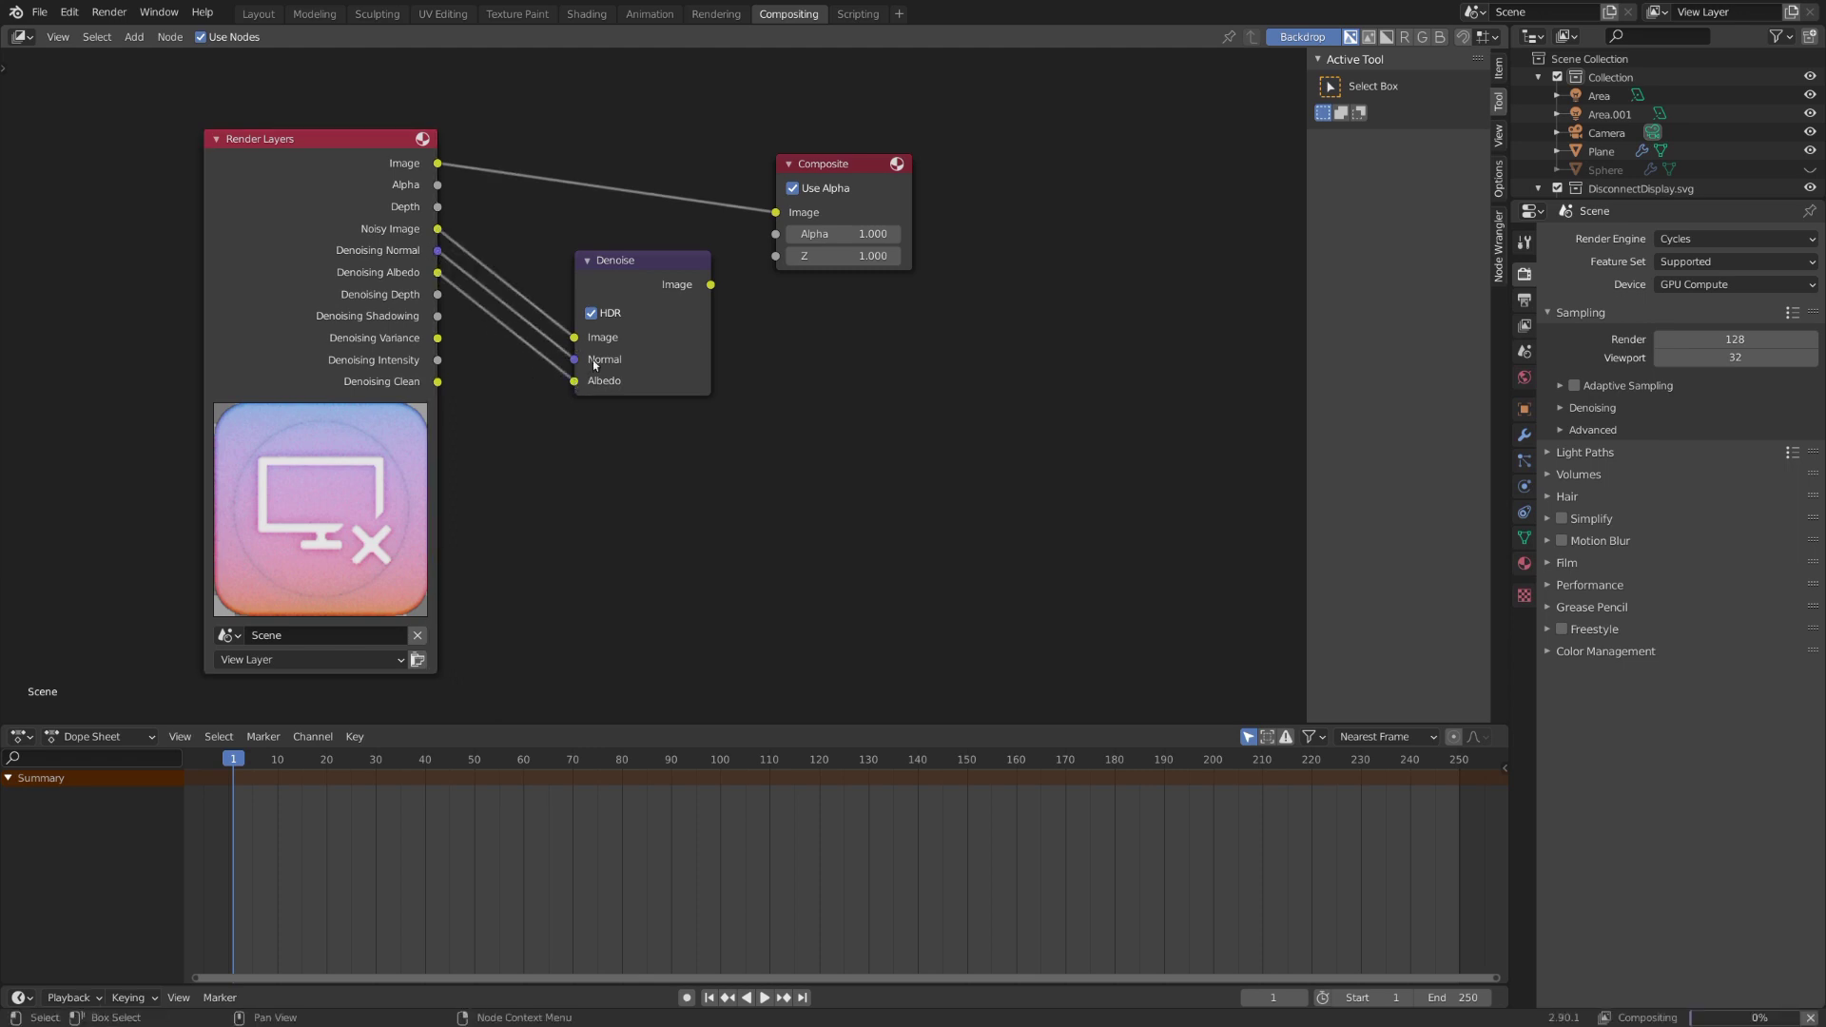
- Link the Denoise output to a Viewer node and inspect the denoised icon on the backdrop
{"action": "left_click", "coordinate": [677, 294], "text": "ctrl+shift"}
{"action": "left_click_drag", "start_coordinate": [967, 314], "coordinate": [1090, 507]}
{"action": "middle_click_drag", "start_coordinate": [935, 343], "coordinate": [249, 273]}
{"action": "left_click", "coordinate": [618, 321]}
{"action": "middle_click_drag", "start_coordinate": [640, 344], "coordinate": [404, 318]}
{"action": "key", "text": "alt+v"}
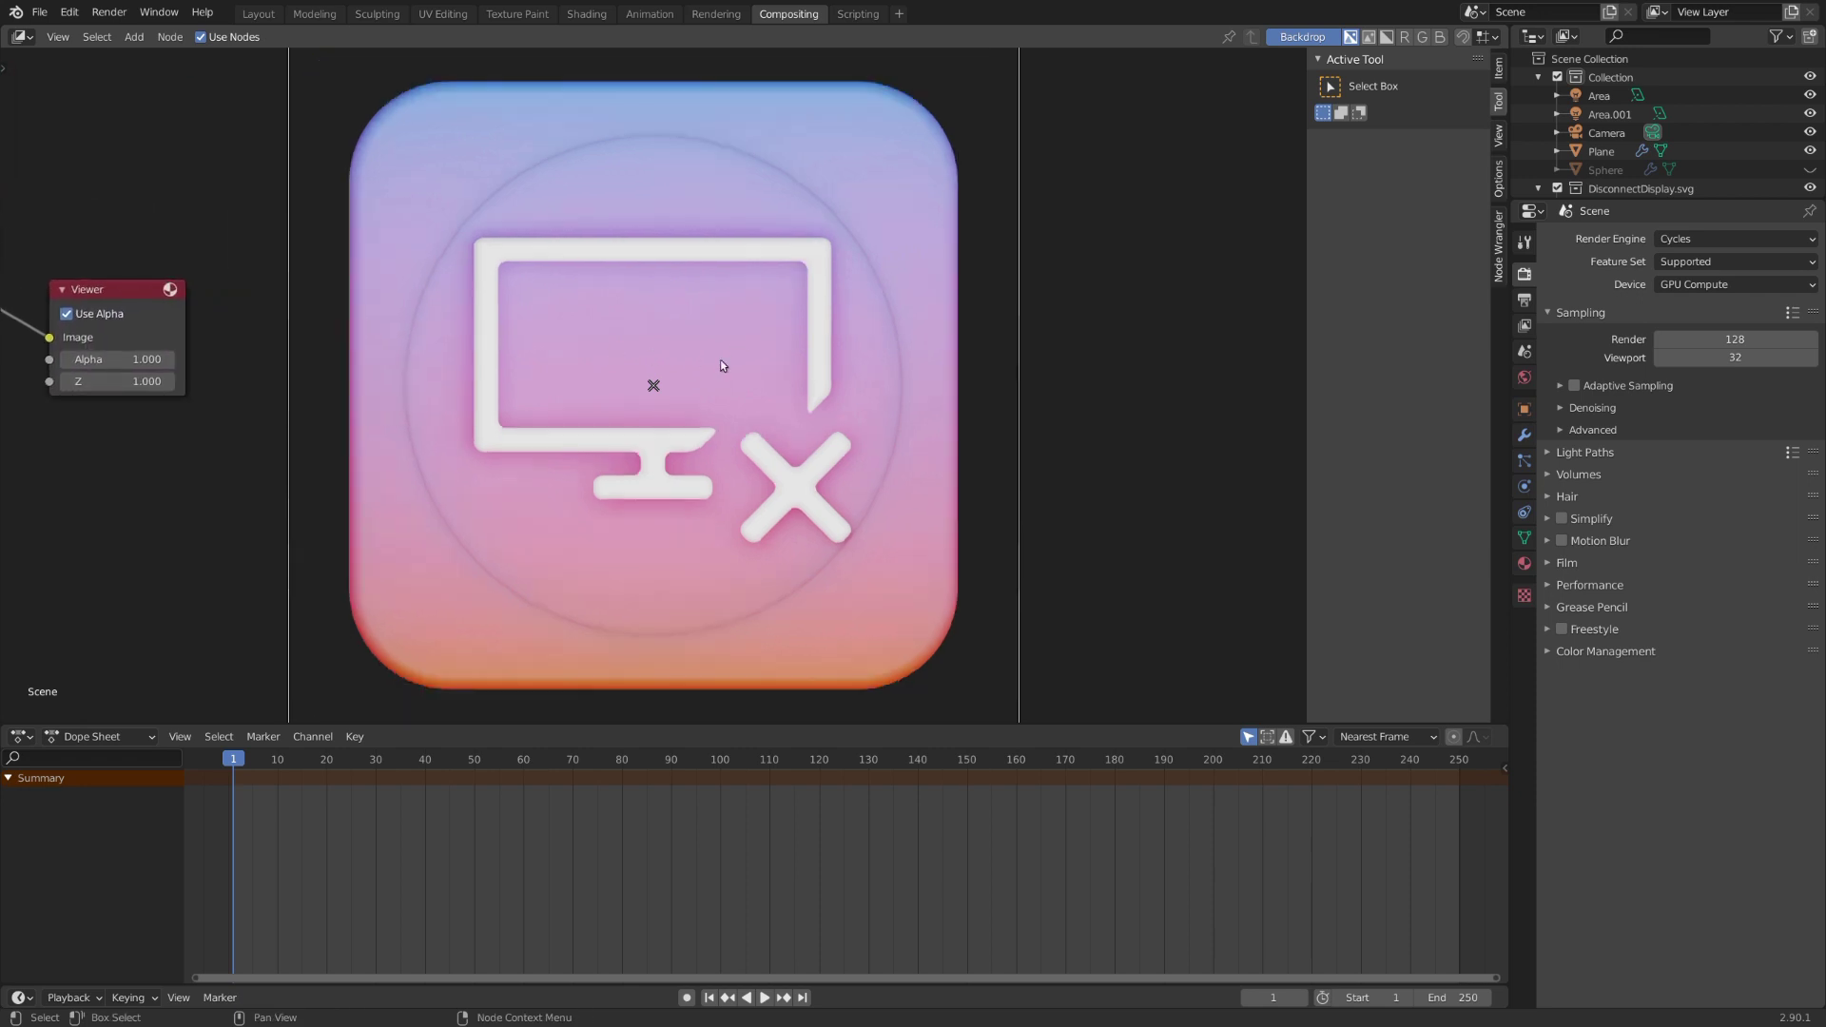